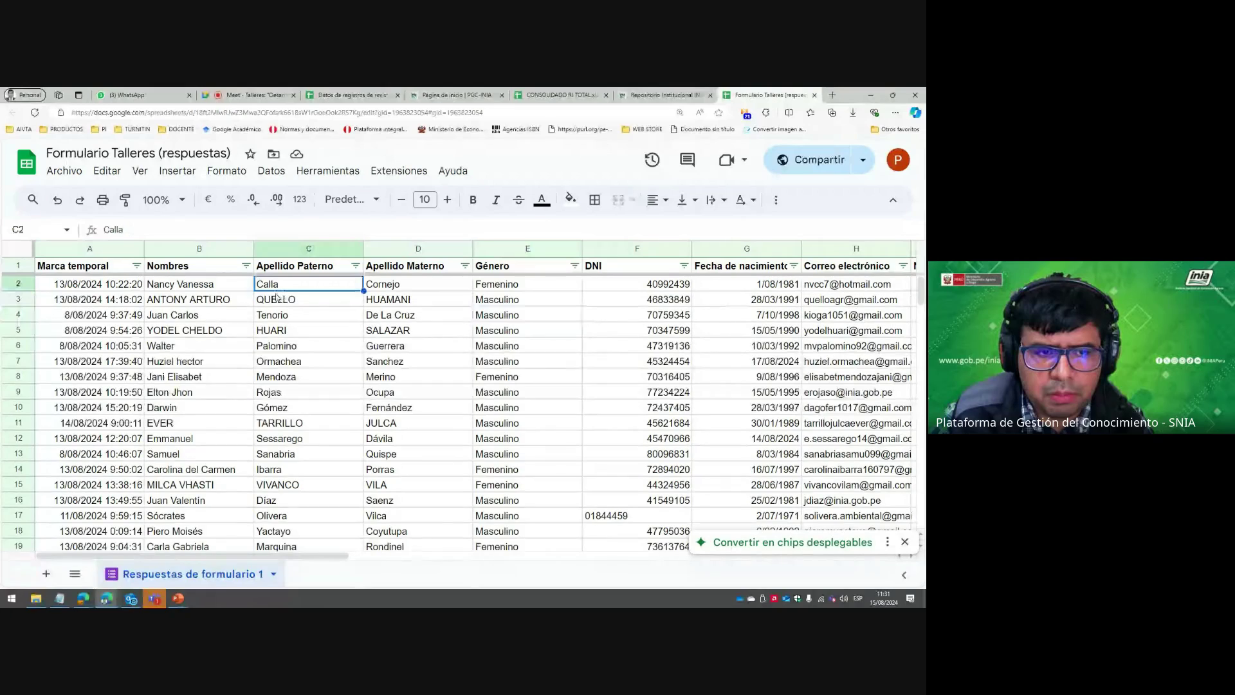
Filter the ¿Es investigador? column to show only Sí.
{"action": "key", "text": "Right"}
{"action": "key", "text": "Right"}
{"action": "key", "text": "Right"}
{"action": "key", "text": "Right"}
{"action": "key", "text": "Right"}
{"action": "key", "text": "Right"}
{"action": "key", "text": "Right"}
{"action": "key", "text": "Right"}
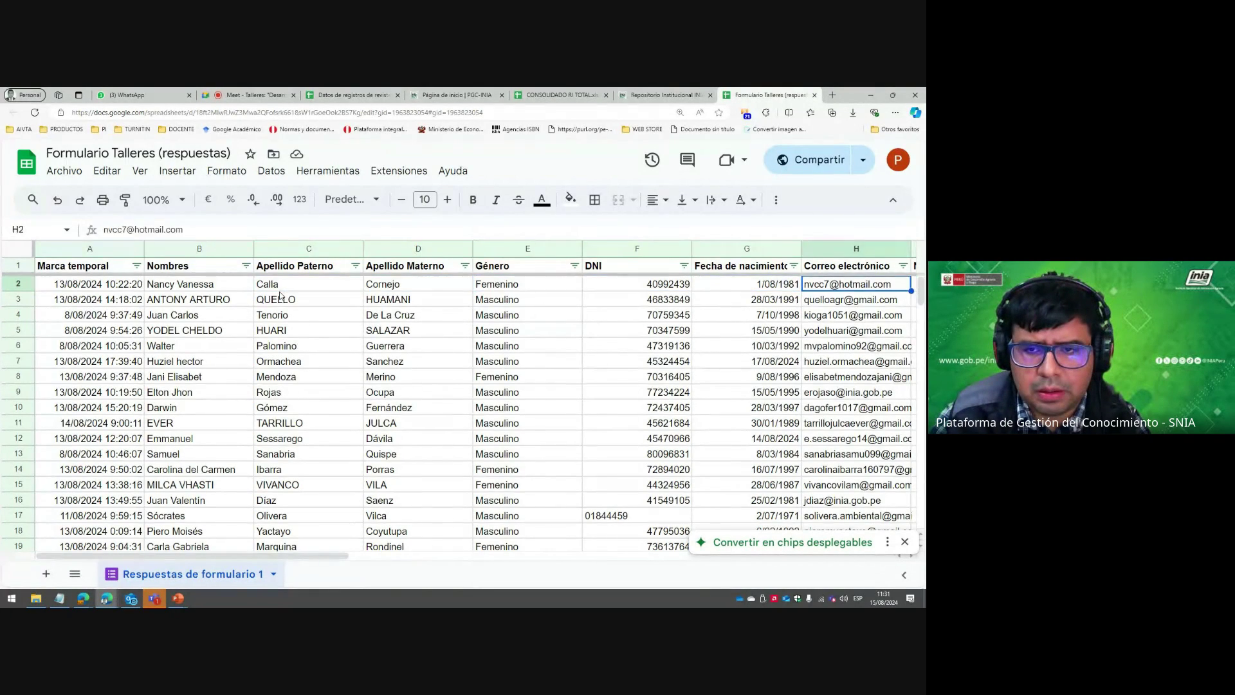
{"action": "key", "text": "Right"}
{"action": "key", "text": "Right"}
{"action": "key", "text": "Right"}
{"action": "key", "text": "Right"}
{"action": "key", "text": "Right"}
{"action": "key", "text": "Right"}
{"action": "key", "text": "Right"}
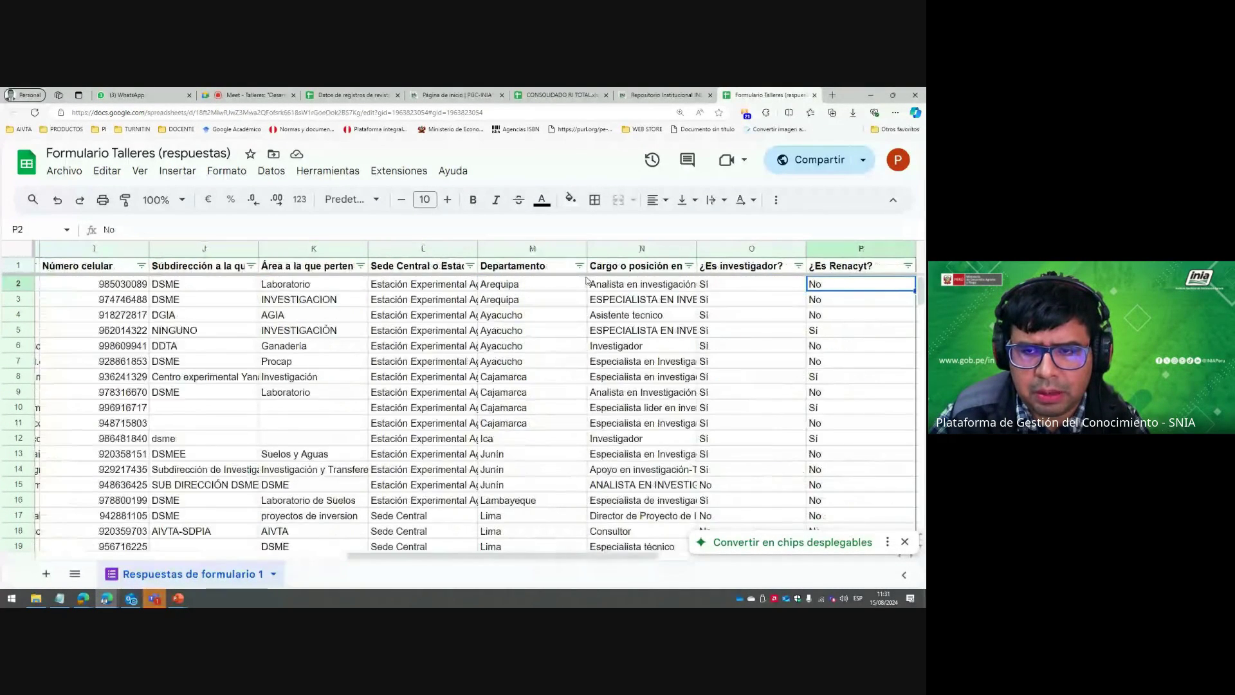
{"action": "left_click", "coordinate": [580, 266]}
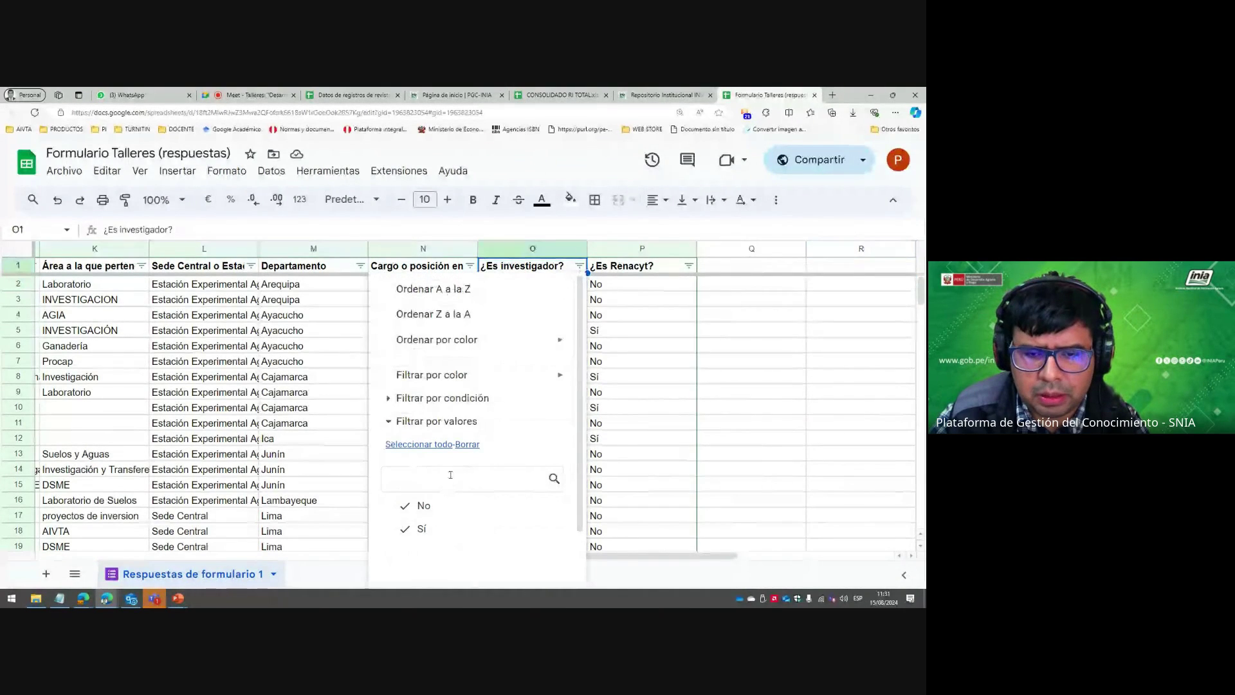
{"action": "left_click", "coordinate": [468, 444]}
{"action": "left_click", "coordinate": [422, 531]}
{"action": "scroll", "coordinate": [450, 515], "scroll_direction": "down", "scroll_amount": 2}
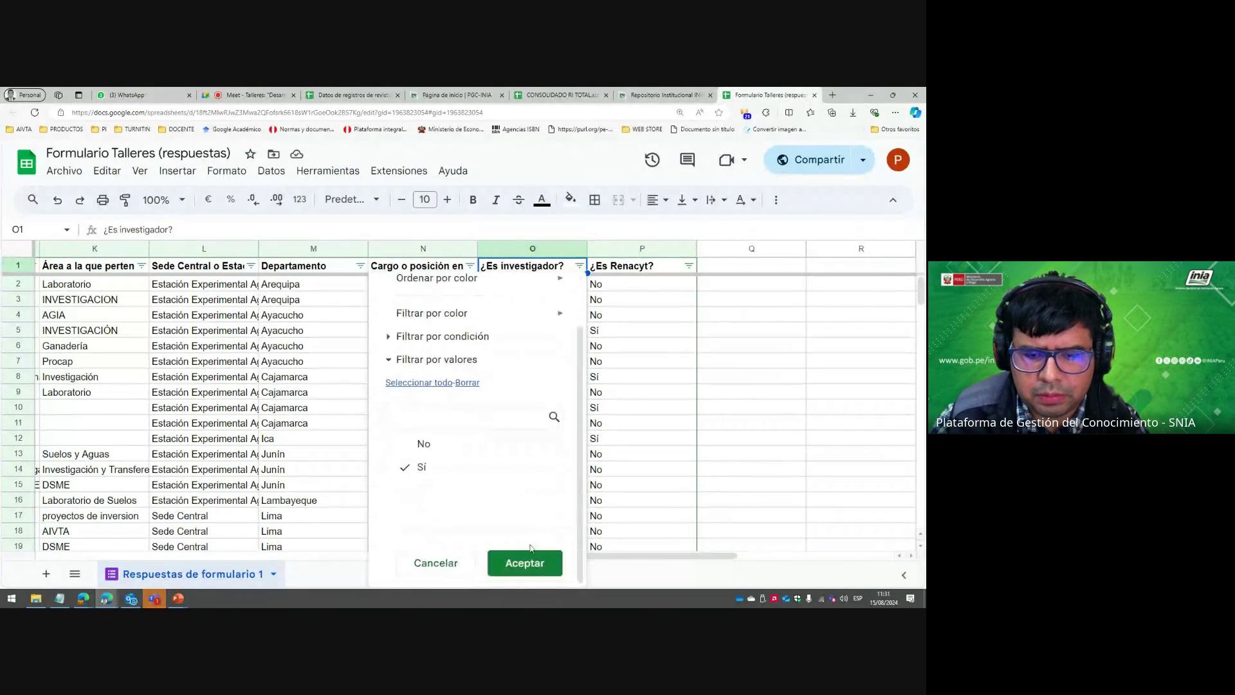
{"action": "left_click", "coordinate": [524, 562]}
Filter the ¿Es Renacyt? column to Sí, leaving 7 of 50 rows.
{"action": "left_click", "coordinate": [689, 266]}
{"action": "left_click", "coordinate": [578, 444]}
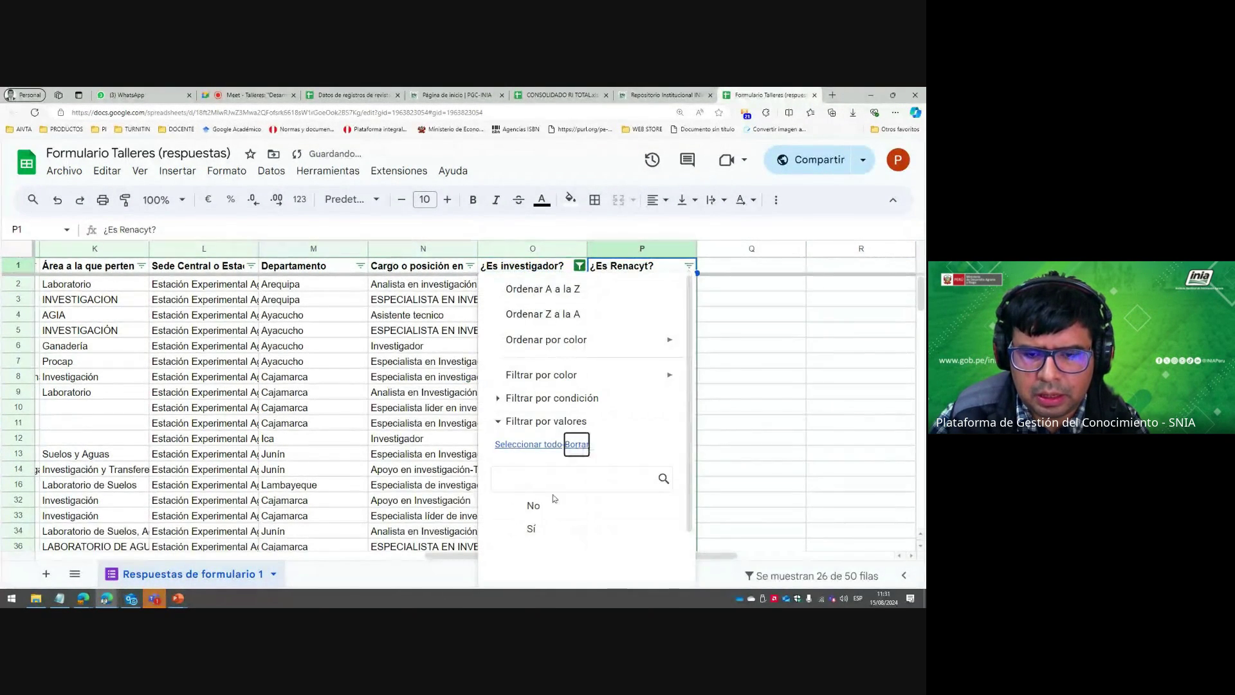
{"action": "left_click", "coordinate": [529, 529]}
{"action": "scroll", "coordinate": [579, 515], "scroll_direction": "down", "scroll_amount": 2}
{"action": "left_click", "coordinate": [633, 561]}
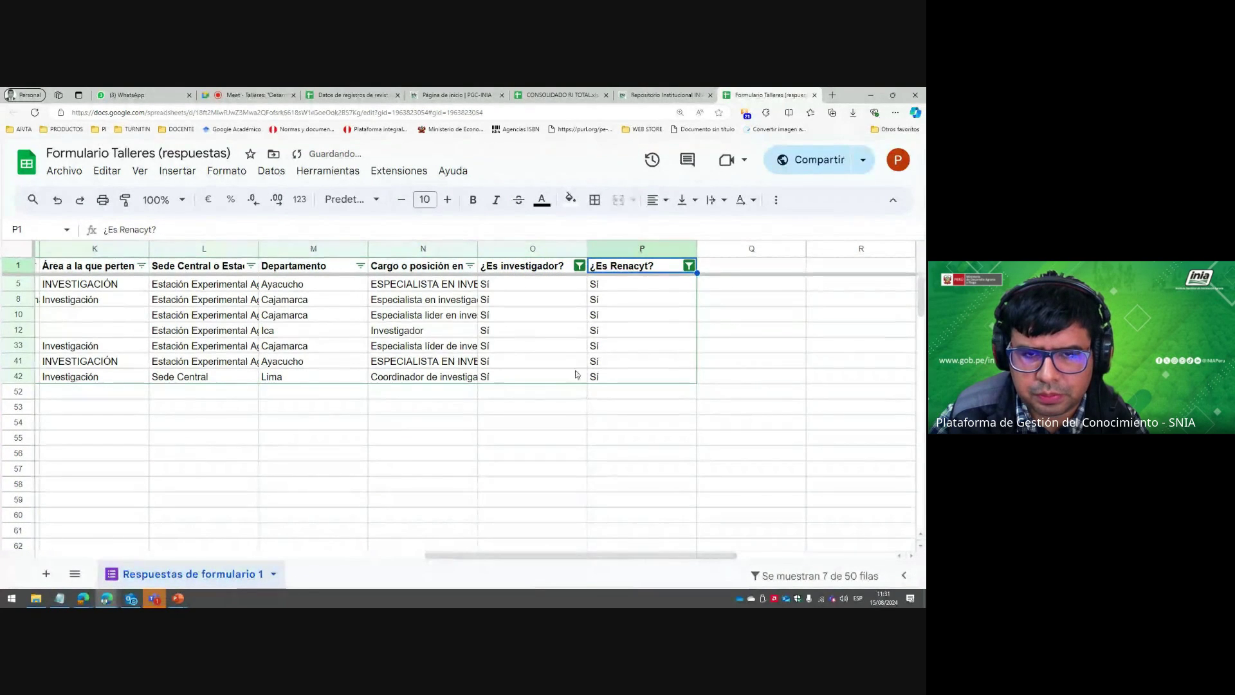
Copy the first filtered researcher's given names and both surnames (B5:D5).
{"action": "left_click", "coordinate": [539, 331]}
{"action": "key", "text": "Left"}
{"action": "key", "text": "Home"}
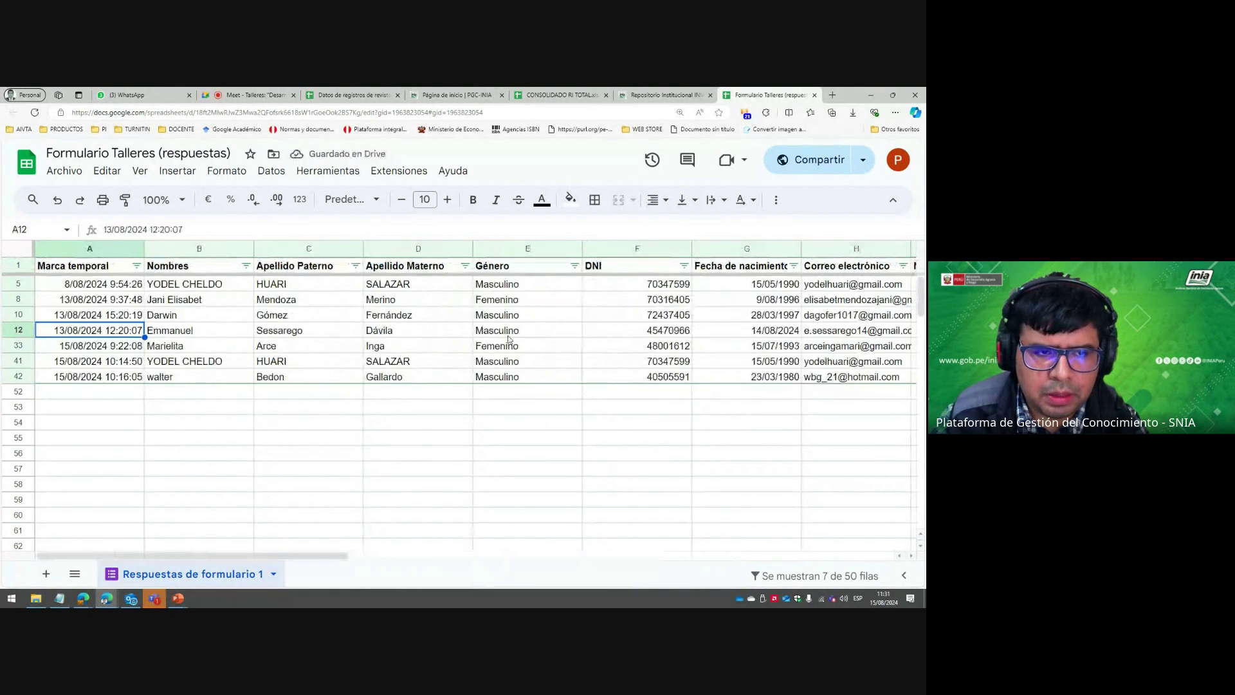
{"action": "key", "text": "Right"}
{"action": "key", "text": "Right"}
{"action": "key", "text": "Up"}
{"action": "key", "text": "Up"}
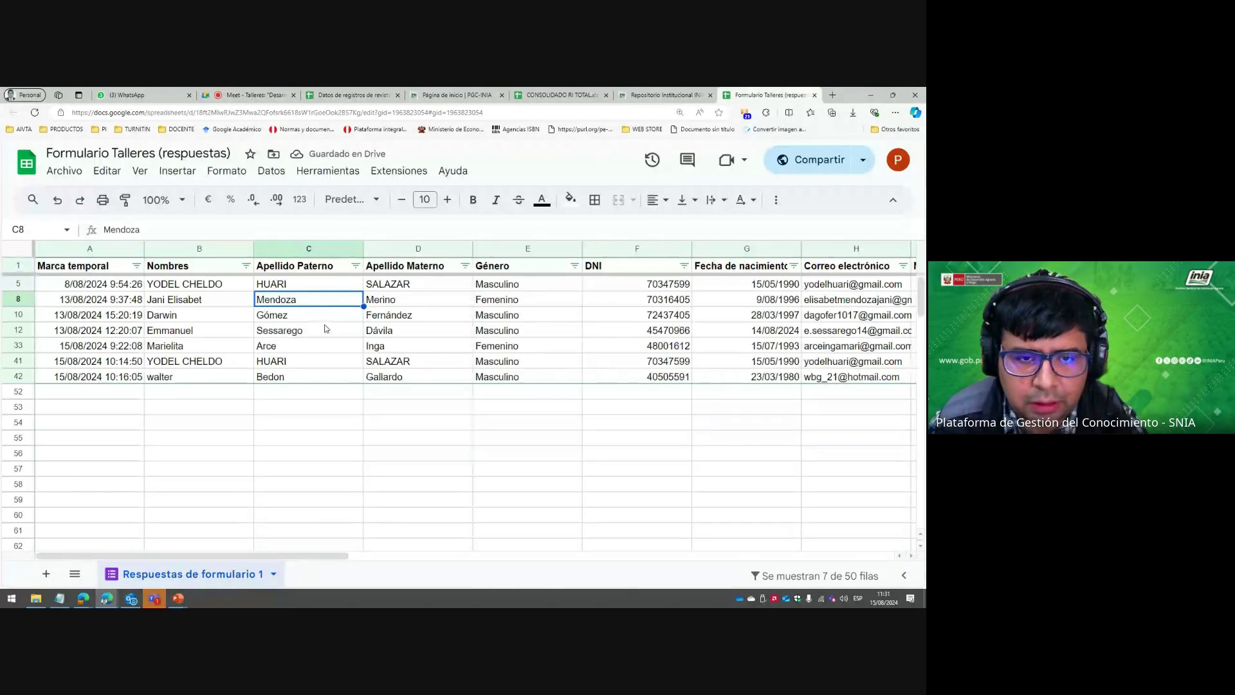
{"action": "left_click", "coordinate": [212, 289]}
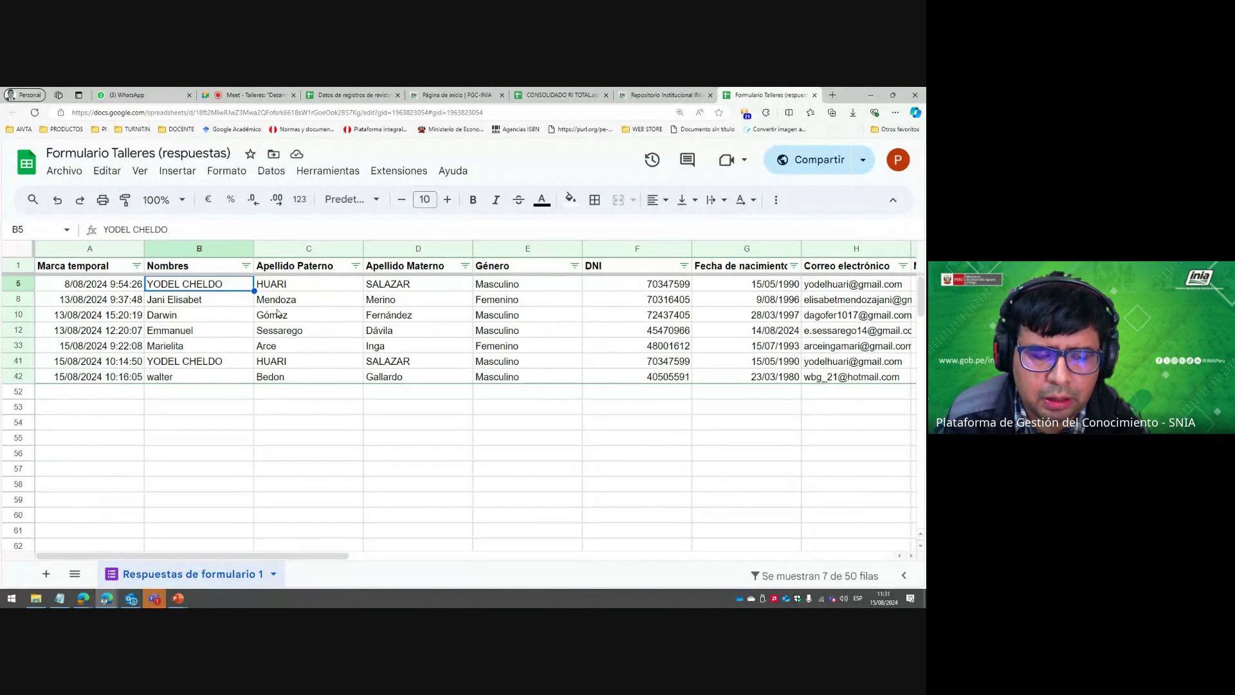
{"action": "left_click_drag", "start_coordinate": [244, 284], "coordinate": [424, 292]}
{"action": "key", "text": "ctrl+c"}
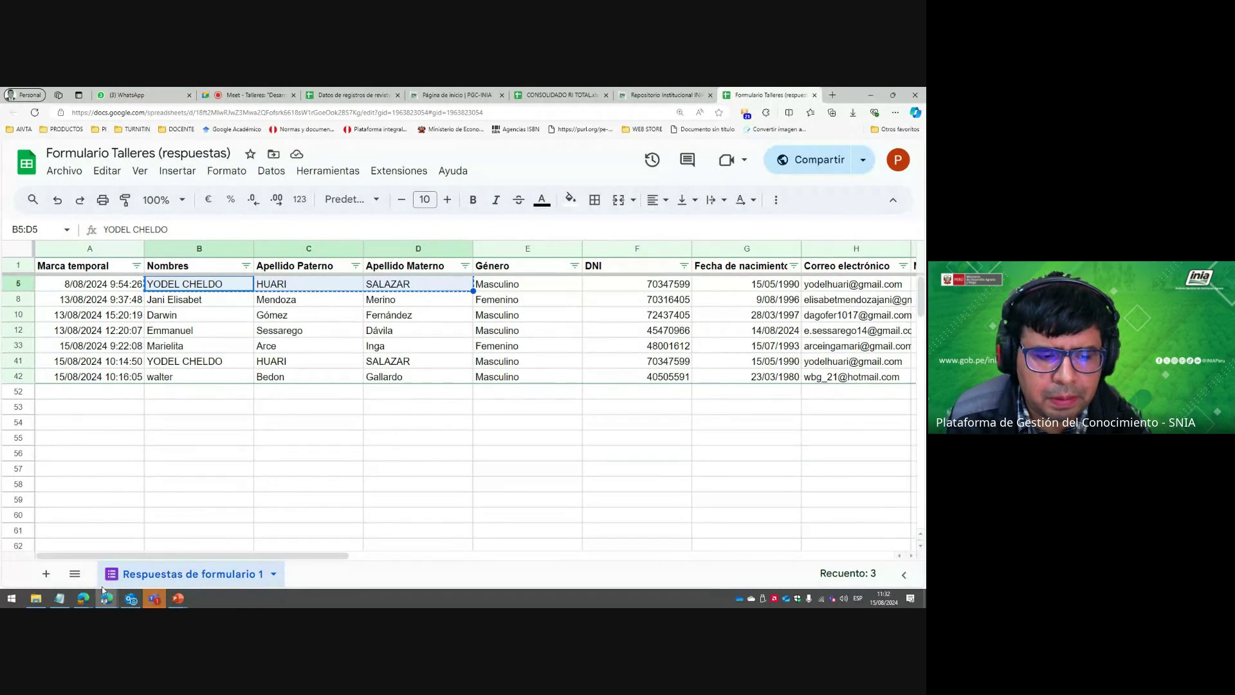
Replace the old Notepad text with the pasted researcher's full name.
{"action": "left_click", "coordinate": [59, 598]}
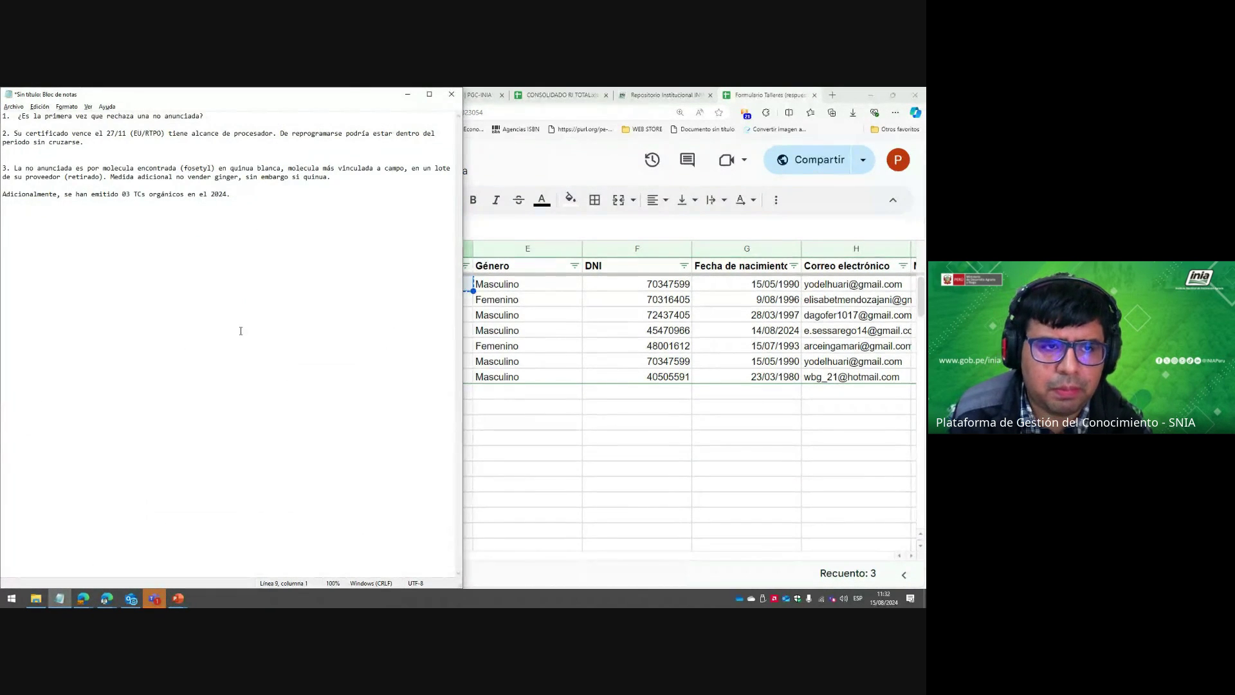
{"action": "scroll", "coordinate": [246, 321], "scroll_direction": "up", "scroll_amount": 5}
{"action": "key", "text": "ctrl+a"}
{"action": "key", "text": "Delete"}
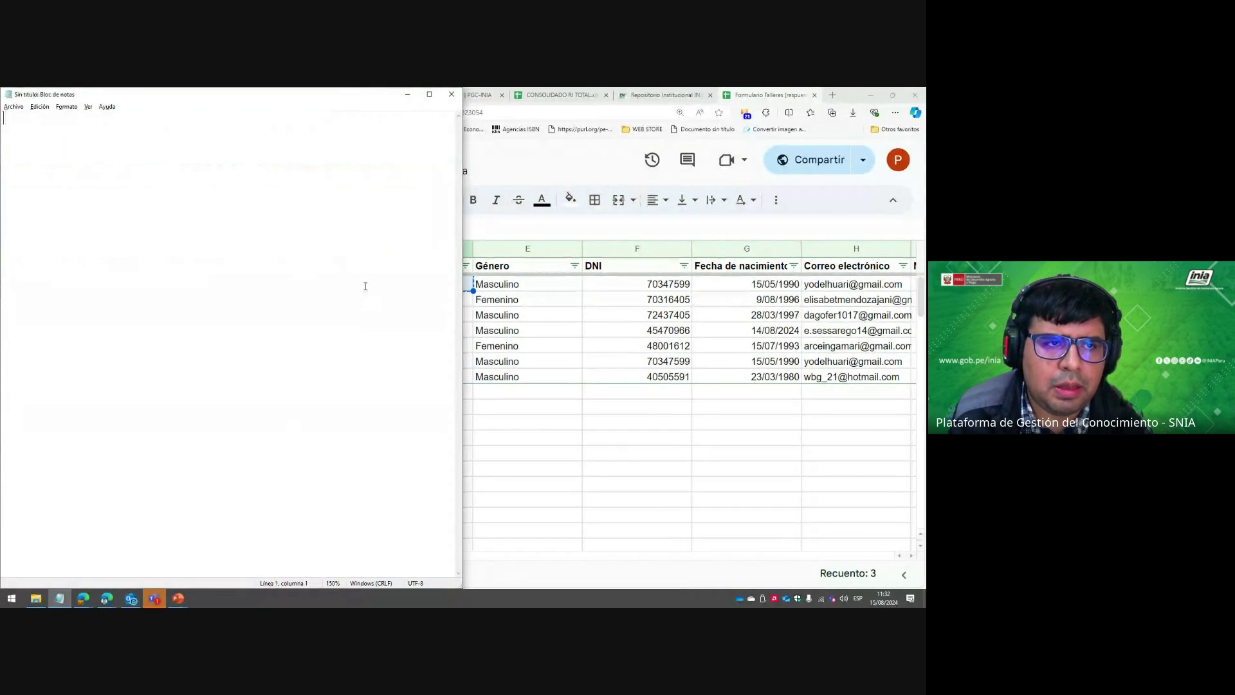
{"action": "key", "text": "ctrl+v"}
{"action": "scroll", "coordinate": [366, 303], "scroll_direction": "up", "scroll_amount": 14}
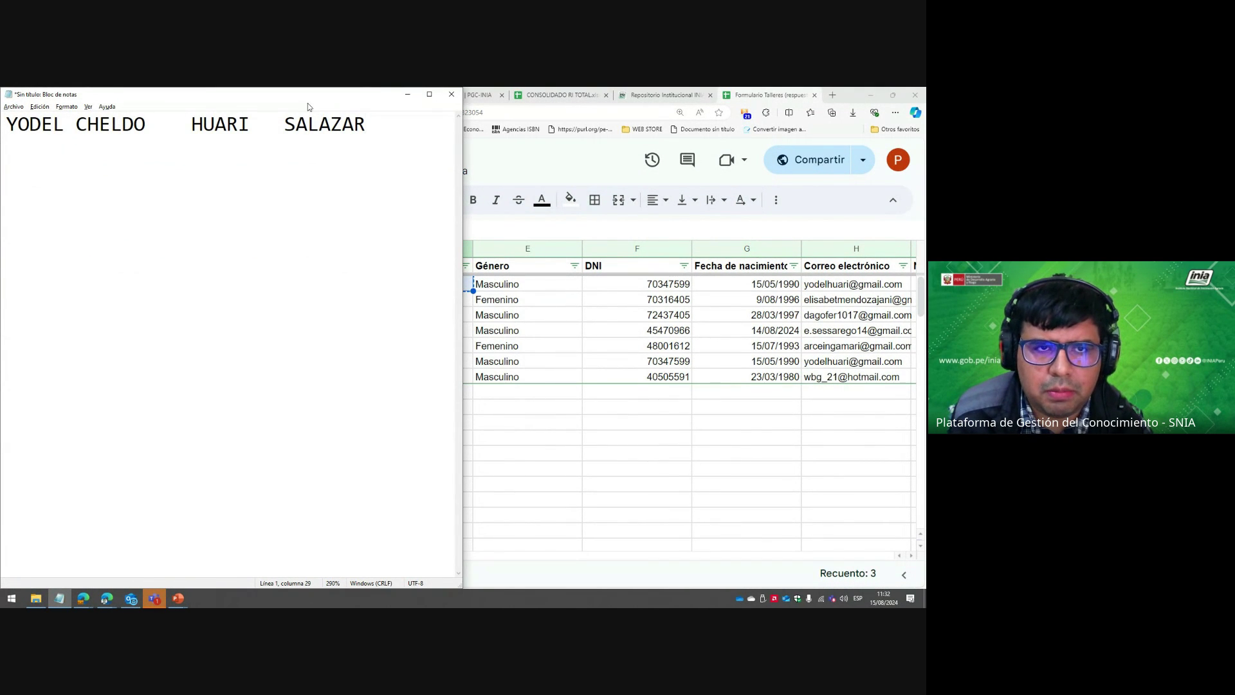
Snap Notepad to the right half with the spreadsheet filling the left.
{"action": "left_click_drag", "start_coordinate": [360, 95], "coordinate": [673, 256]}
{"action": "key", "text": "super+Right"}
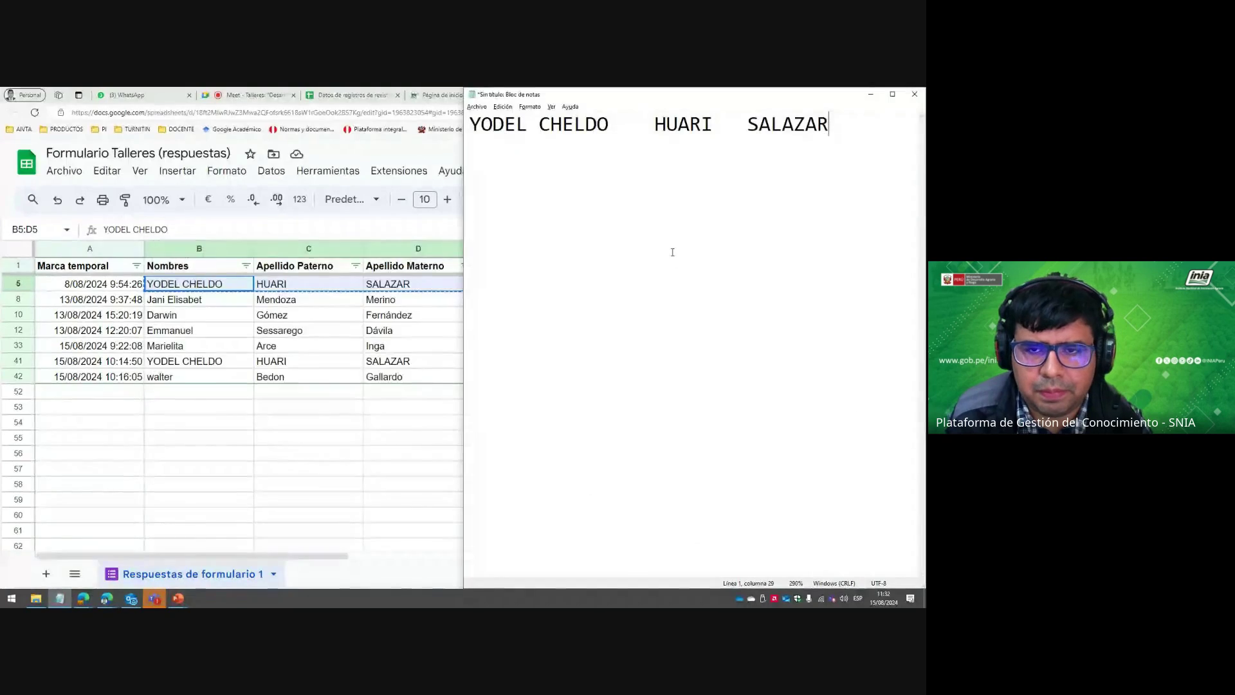
{"action": "key", "text": "Return"}
{"action": "left_click", "coordinate": [394, 330]}
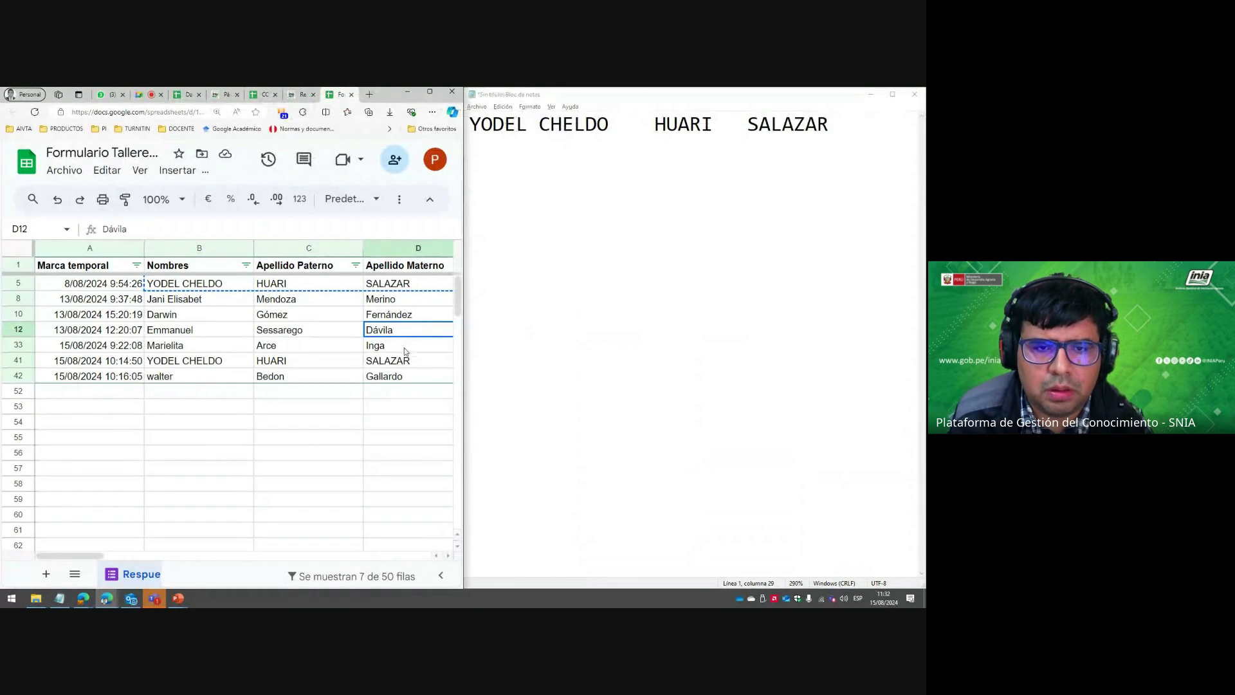
Add 'Estación Experimental Agraria Canaán' on a new line in the note.
{"action": "left_click", "coordinate": [402, 286]}
{"action": "key", "text": "Right"}
{"action": "key", "text": "Right"}
{"action": "key", "text": "Right"}
{"action": "key", "text": "Right"}
{"action": "key", "text": "Right"}
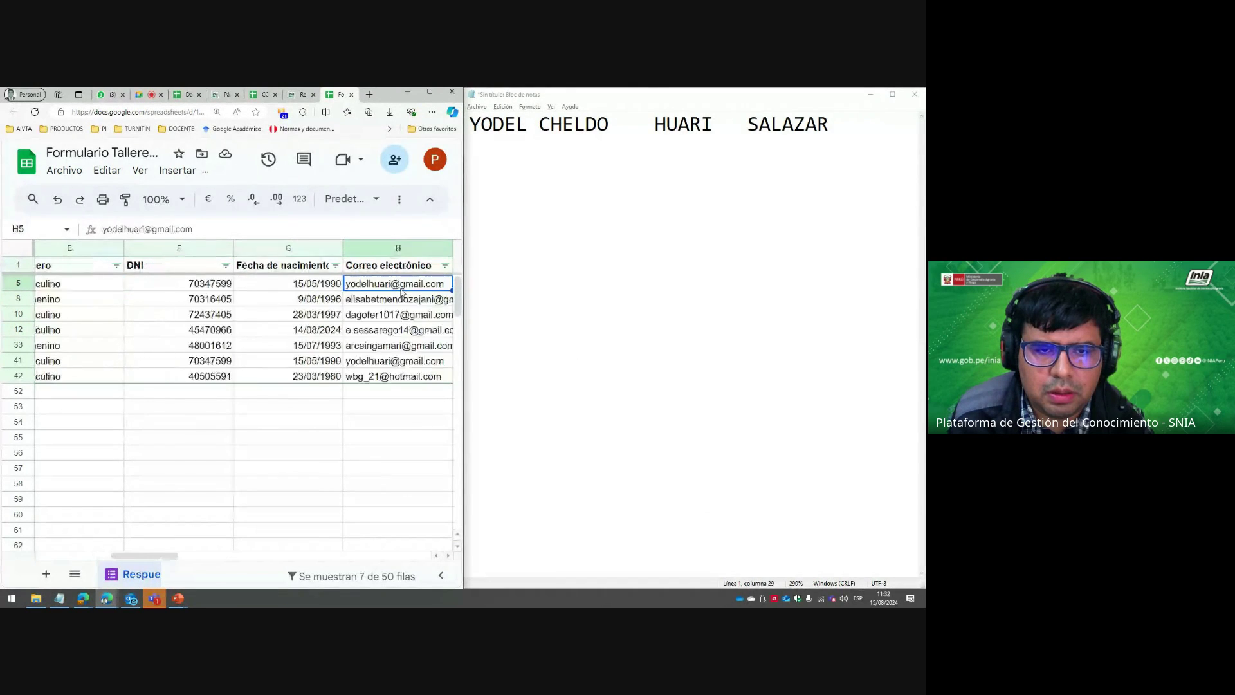
{"action": "key", "text": "Right"}
{"action": "key", "text": "Right"}
{"action": "key", "text": "Right"}
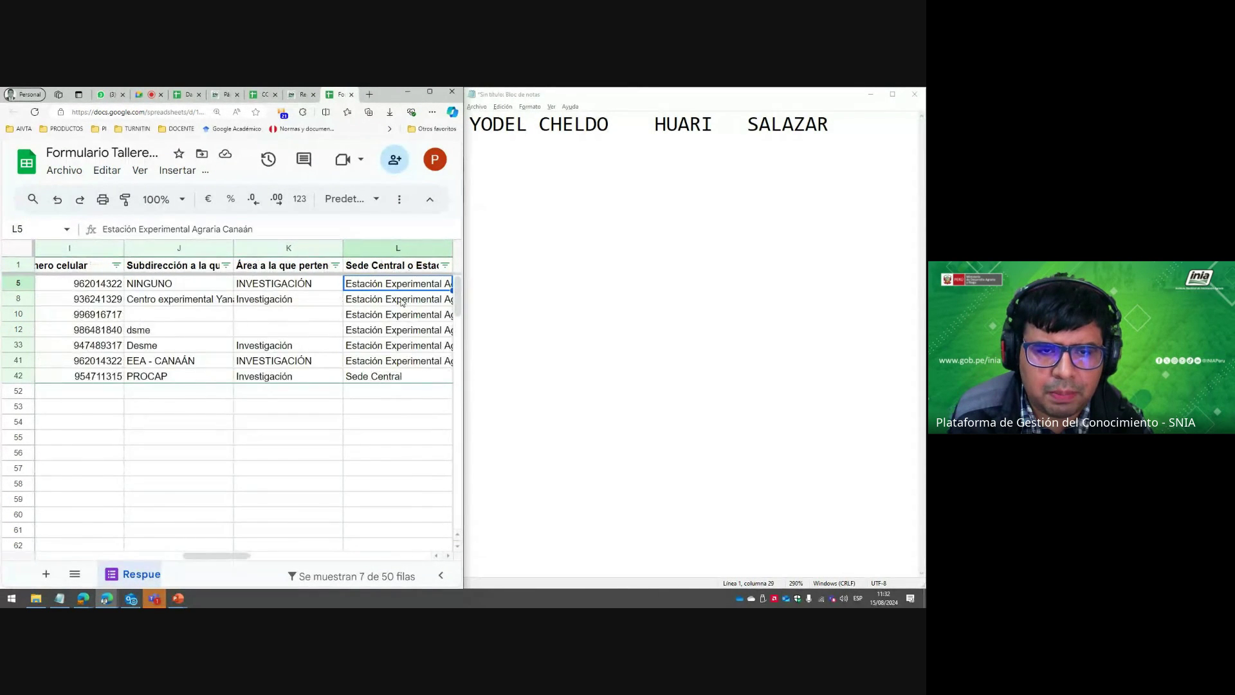
{"action": "key", "text": "Right"}
{"action": "key", "text": "Left"}
{"action": "key", "text": "ctrl+c"}
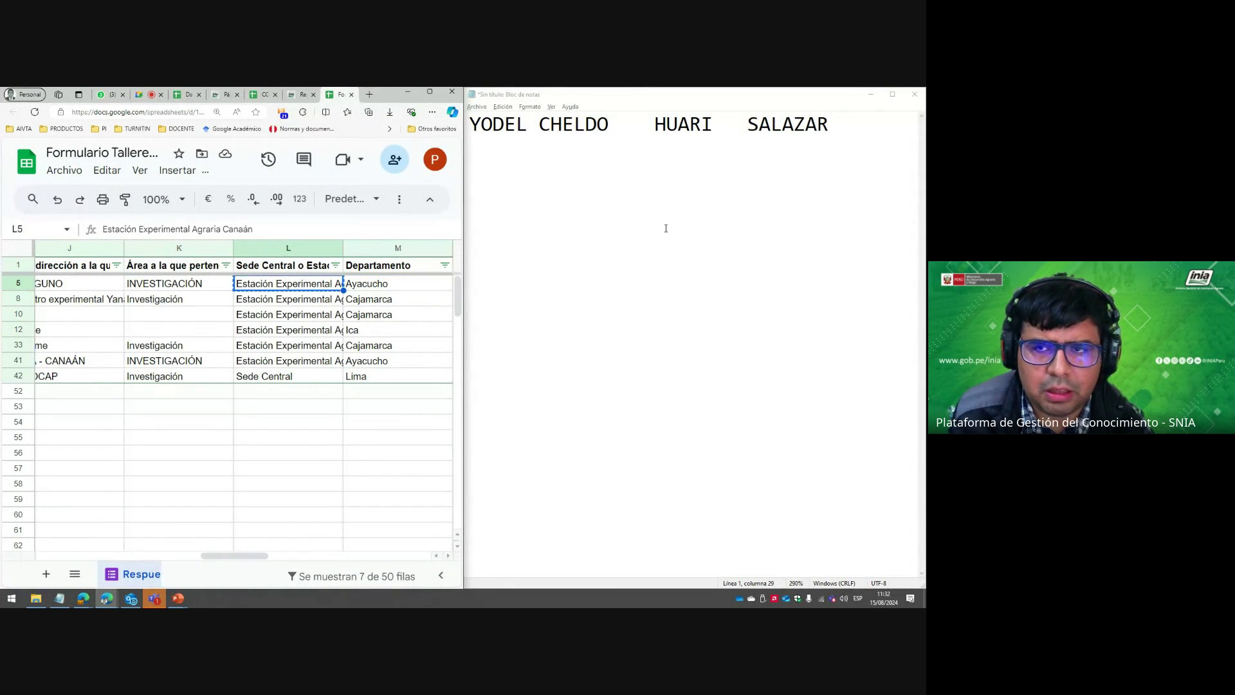
{"action": "left_click", "coordinate": [666, 229]}
{"action": "key", "text": "Return"}
{"action": "key", "text": "ctrl+v"}
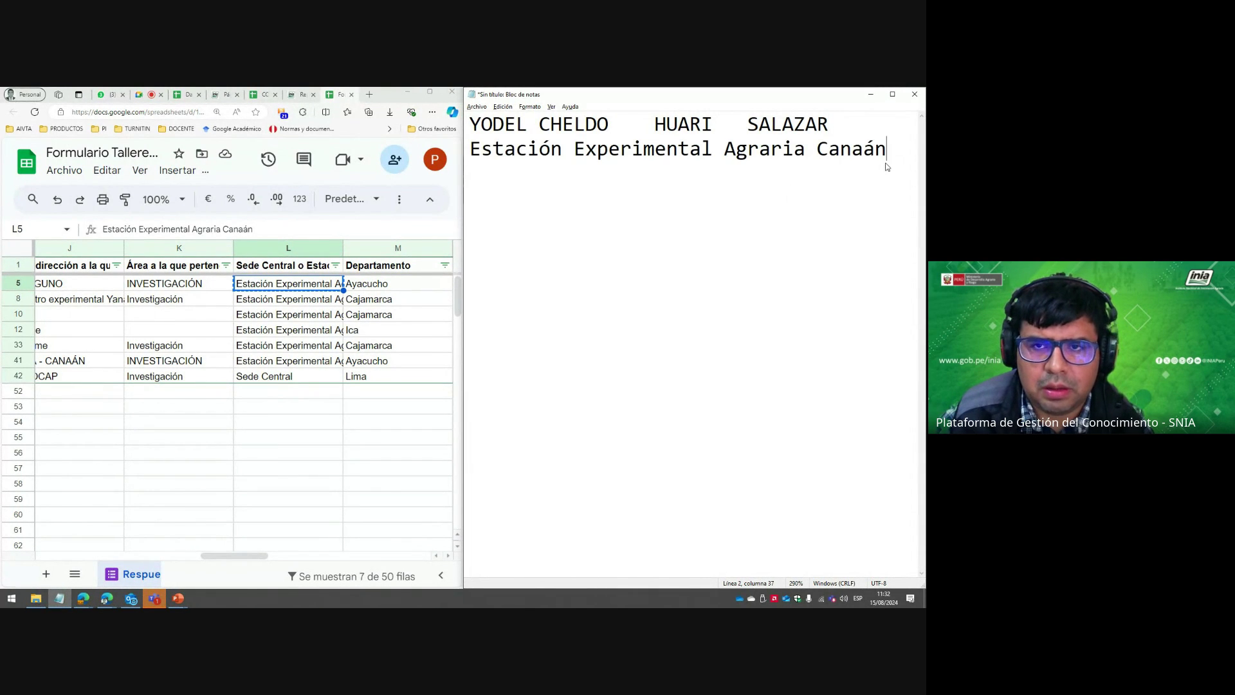
Add the department 'Ayacucho' on the next line of the note.
{"action": "key", "text": "alt+Tab"}
{"action": "key", "text": "Right"}
{"action": "key", "text": "ctrl+c"}
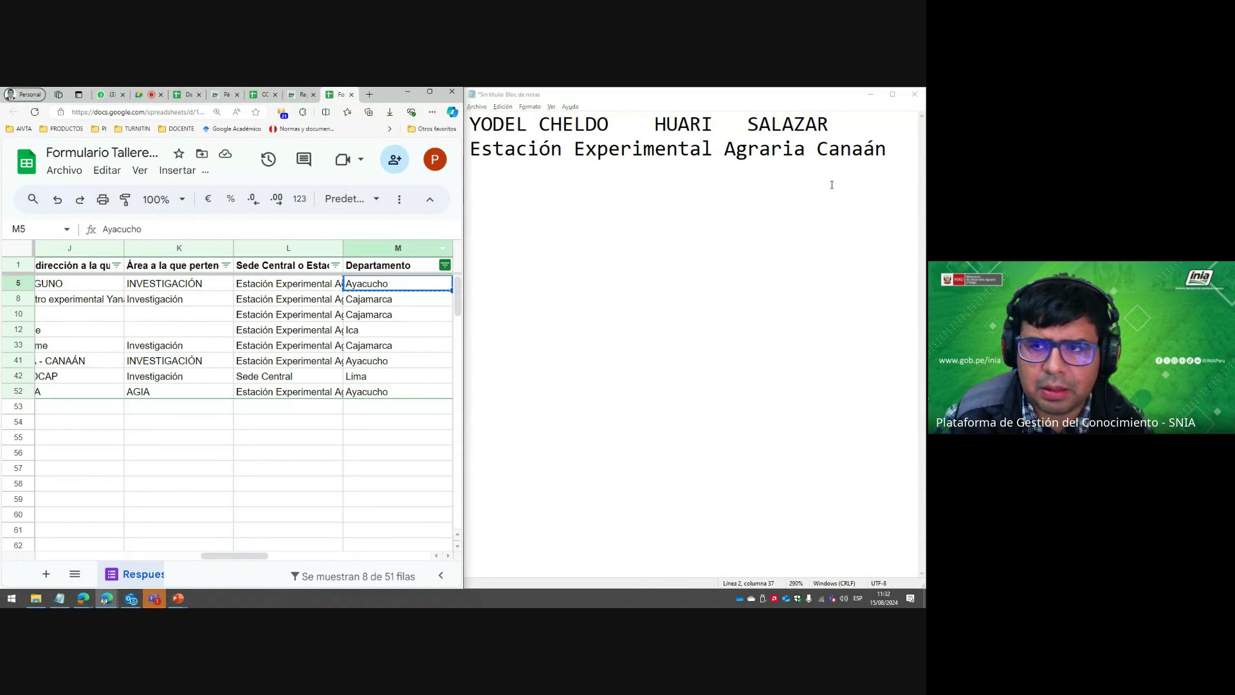
{"action": "key", "text": "alt+Tab"}
{"action": "key", "text": "Return"}
{"action": "key", "text": "ctrl+v"}
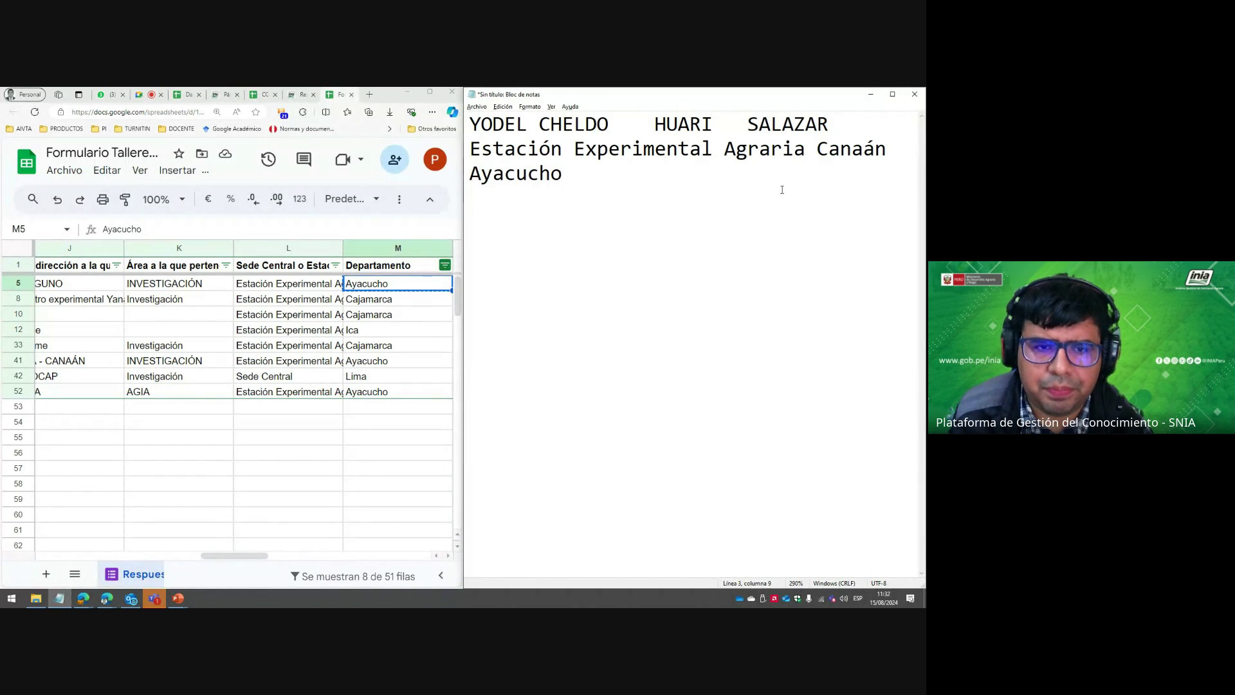
Review the researcher's remaining row fields and re-copy the department cell.
{"action": "key", "text": "alt+Tab"}
{"action": "key", "text": "Right"}
{"action": "key", "text": "Right"}
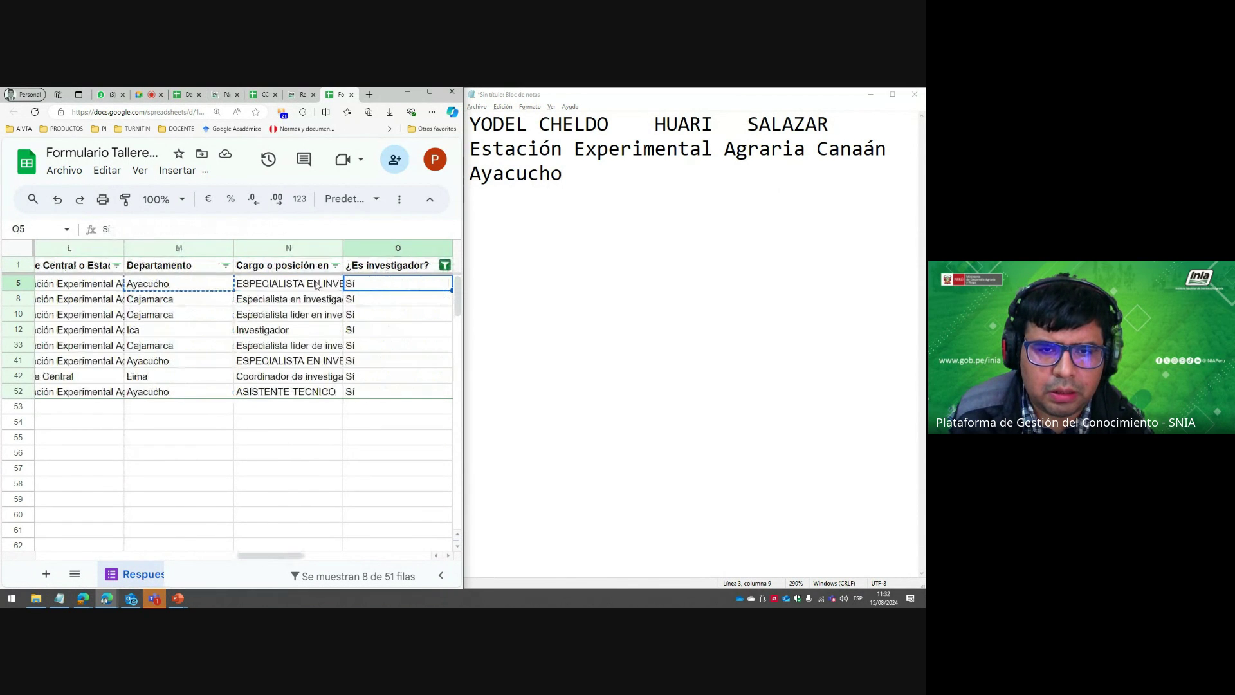
{"action": "key", "text": "Right"}
{"action": "key", "text": "Left"}
{"action": "key", "text": "Left"}
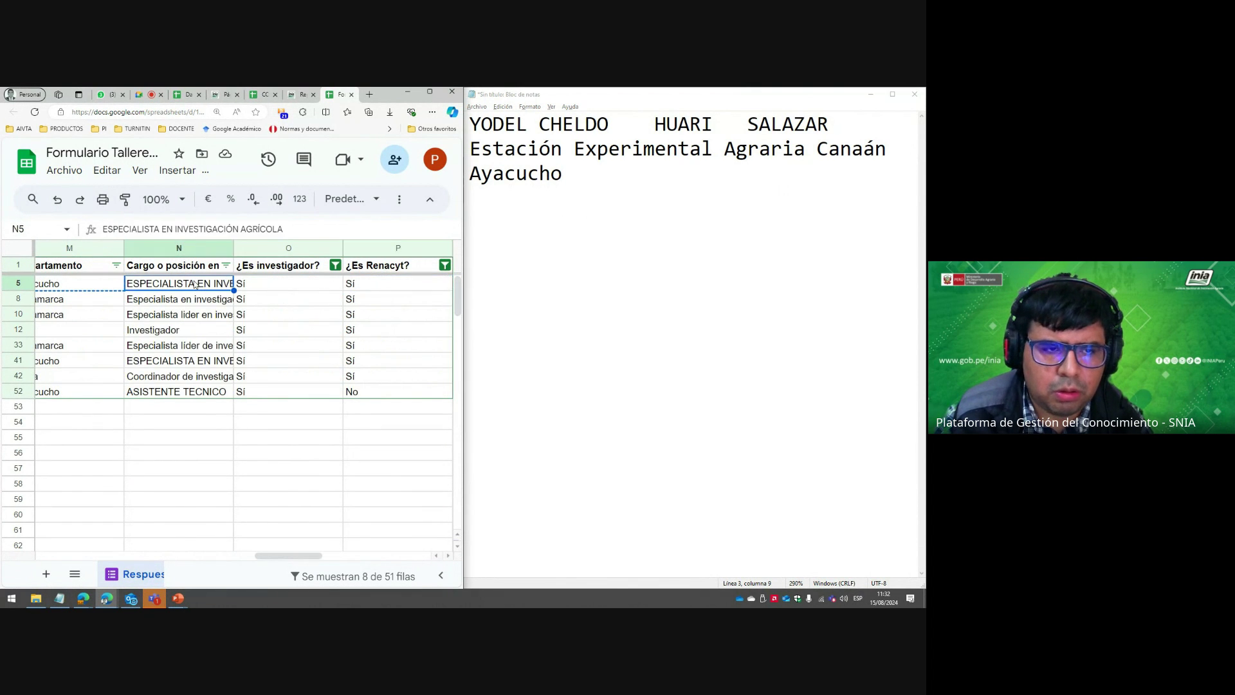
{"action": "key", "text": "Left"}
{"action": "key", "text": "ctrl+c"}
{"action": "key", "text": "Left"}
{"action": "key", "text": "Left"}
{"action": "key", "text": "Left"}
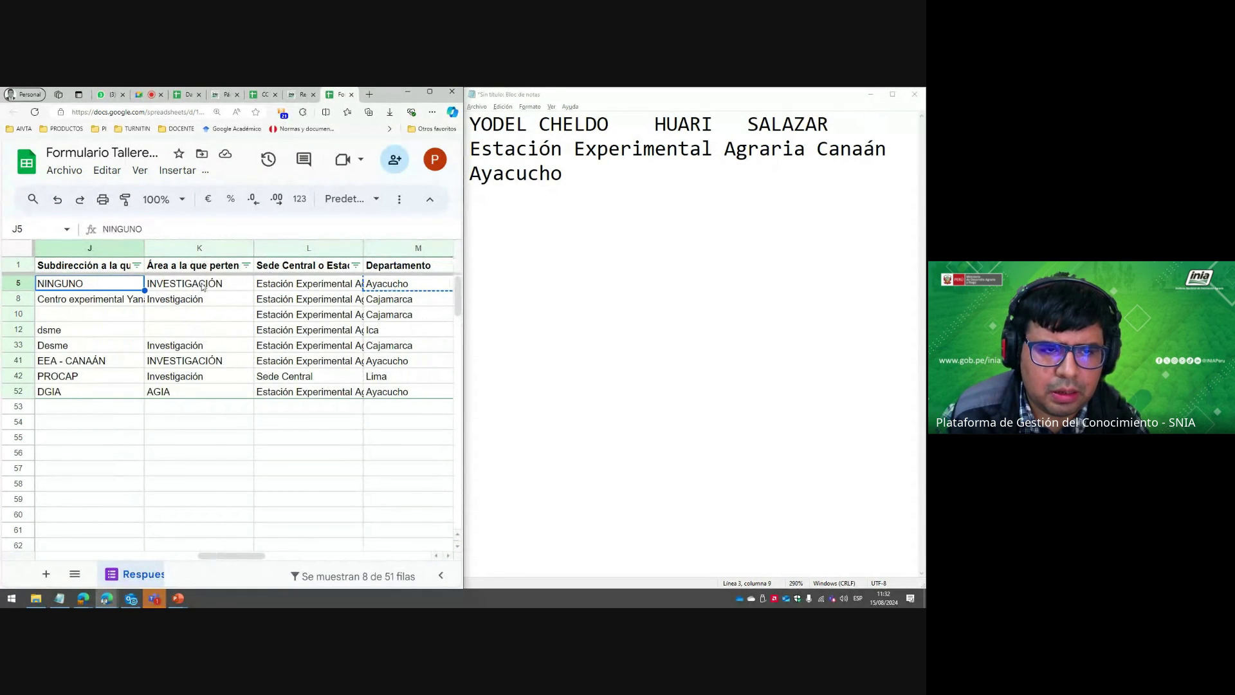
{"action": "key", "text": "Left"}
{"action": "key", "text": "Left"}
{"action": "key", "text": "Left"}
{"action": "key", "text": "Left"}
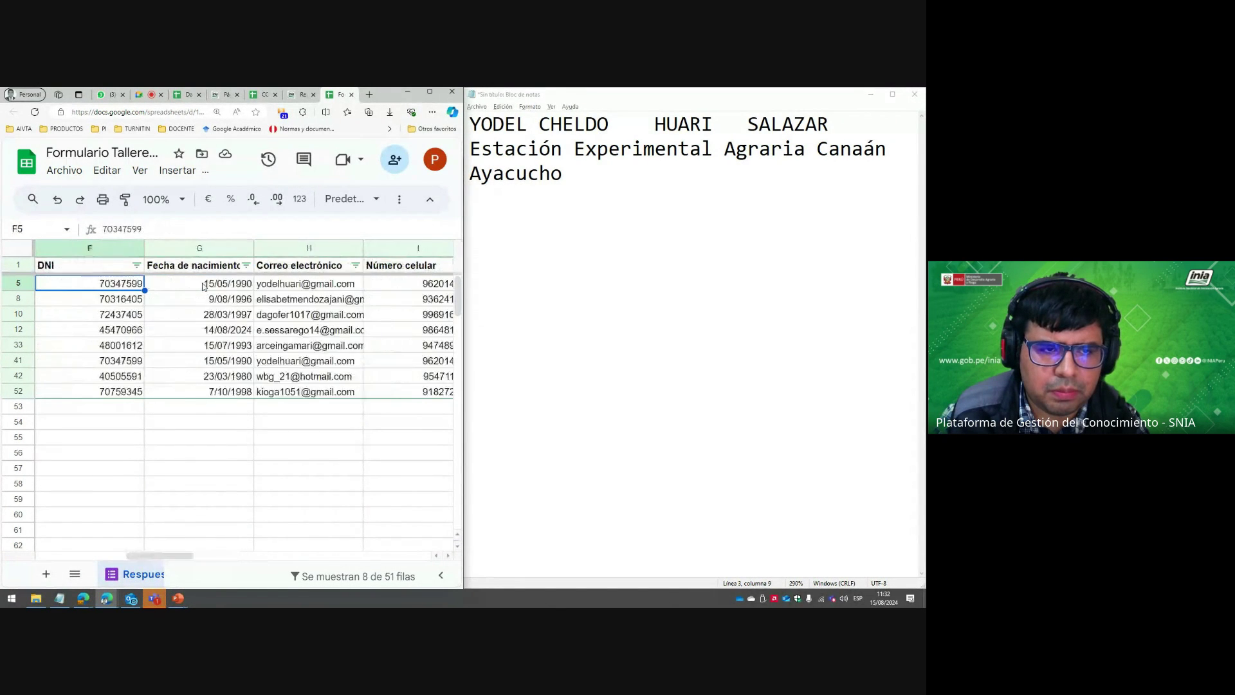
{"action": "key", "text": "Left"}
{"action": "key", "text": "Left"}
{"action": "key", "text": "Left"}
{"action": "key", "text": "Left"}
{"action": "key", "text": "Left"}
{"action": "key", "text": "alt+Tab"}
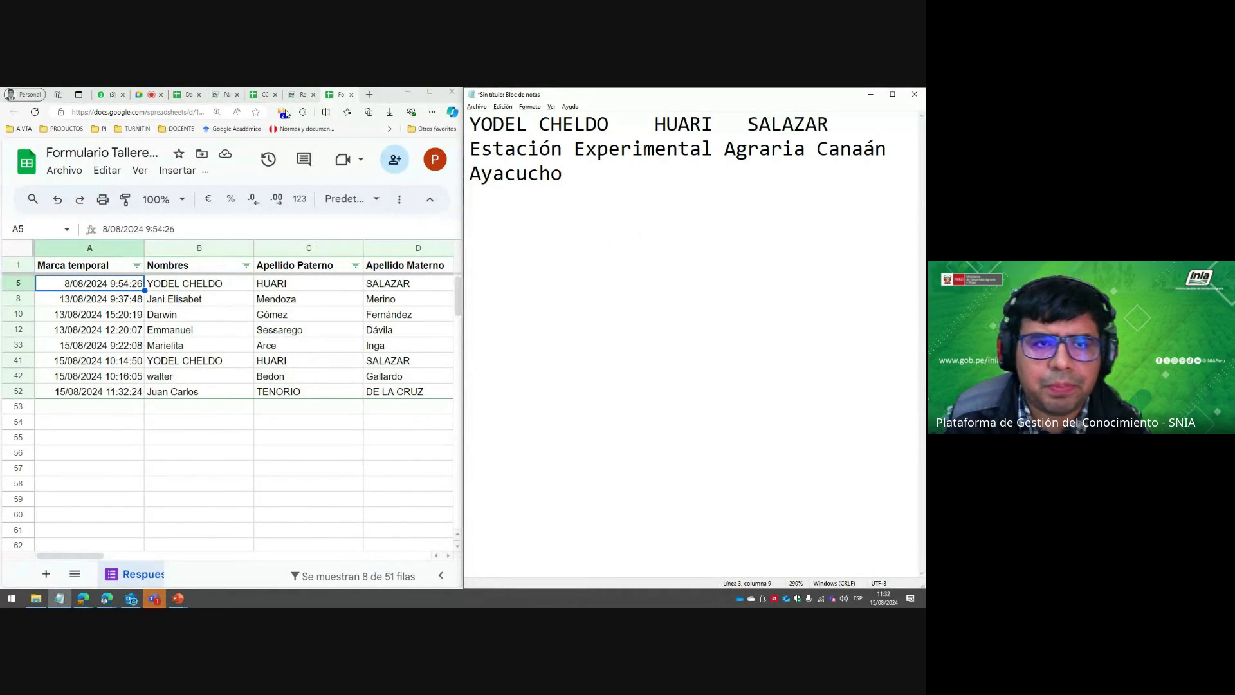
{"action": "key", "text": "alt+Tab"}
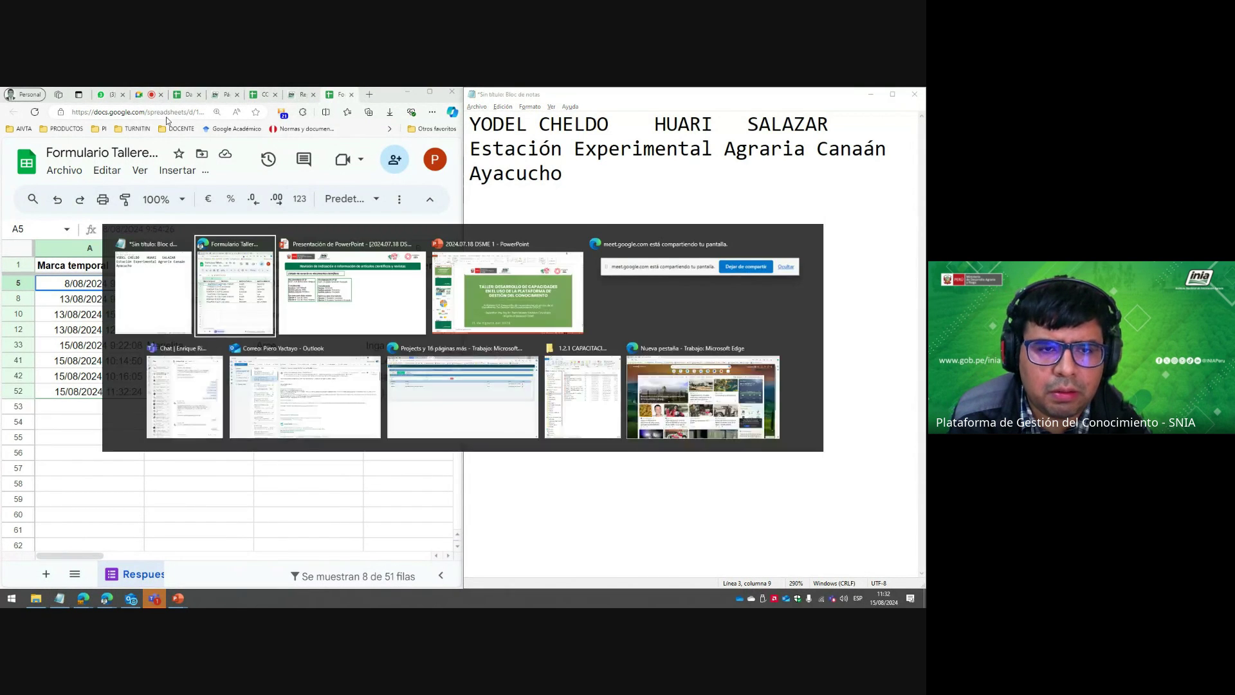
Inspect the note's name, station and Ayacucho text by highlighting parts of it.
{"action": "key", "text": "alt+Tab"}
{"action": "key", "text": "alt+Tab"}
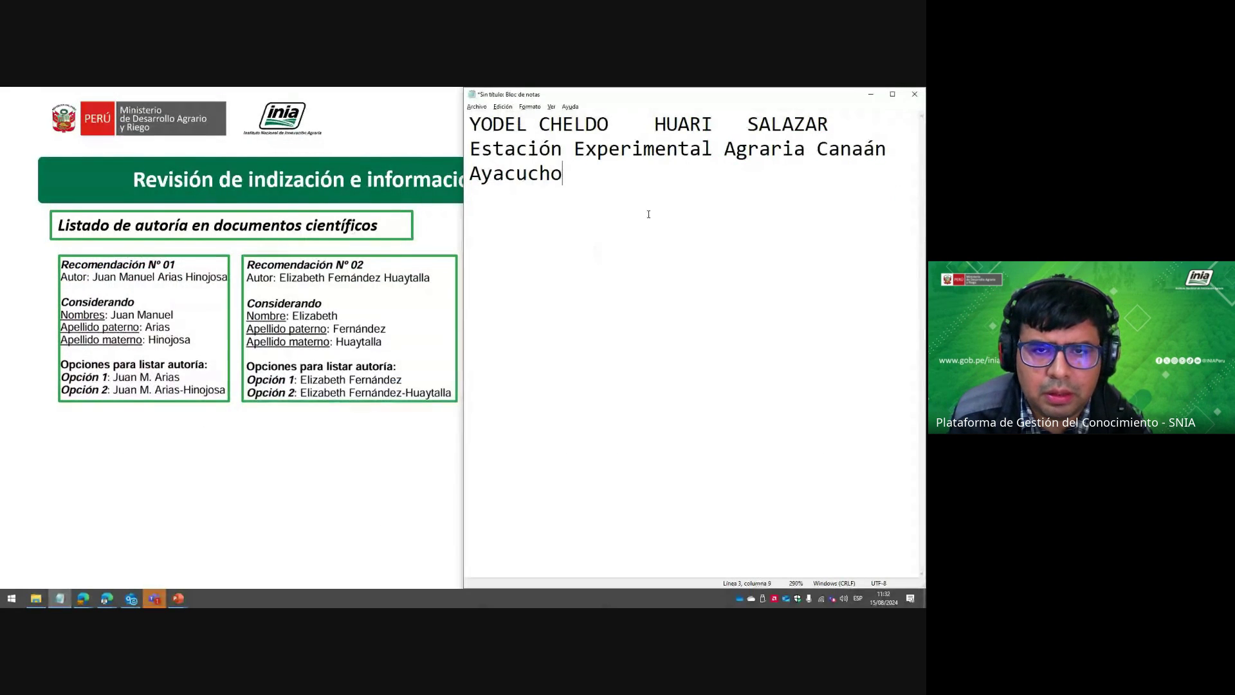
{"action": "left_click_drag", "start_coordinate": [610, 125], "coordinate": [500, 127]}
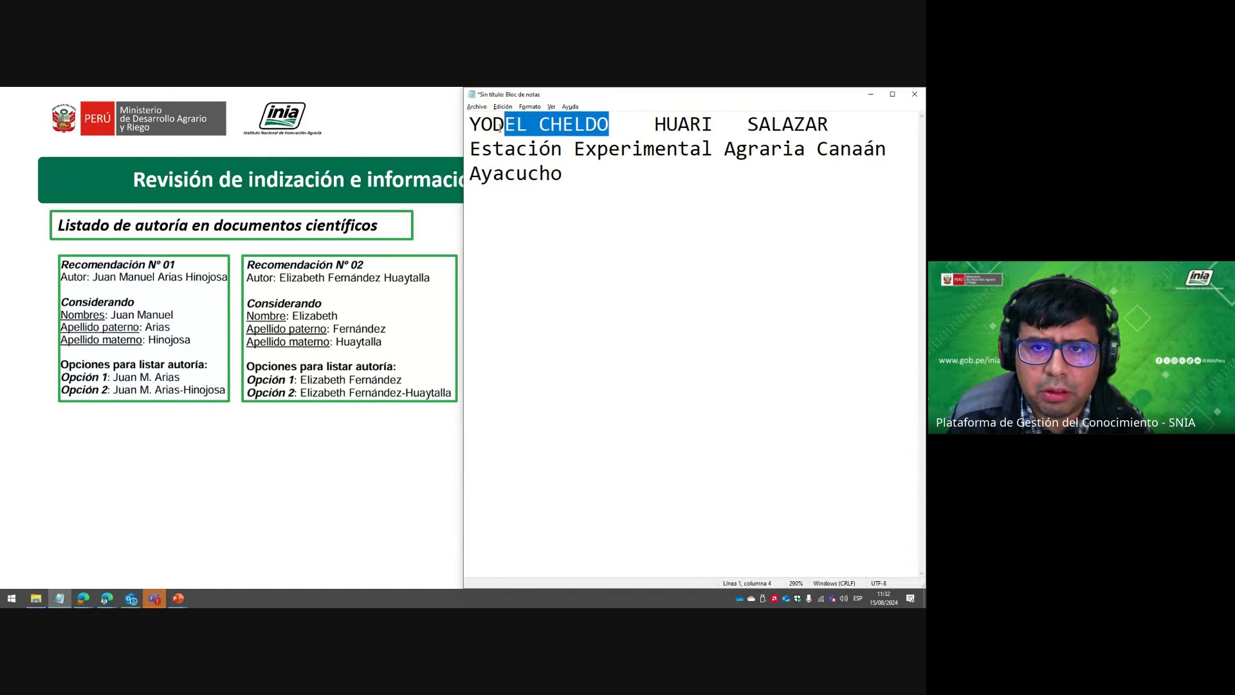
{"action": "left_click", "coordinate": [550, 132]}
{"action": "left_click_drag", "start_coordinate": [830, 125], "coordinate": [653, 126]}
{"action": "left_click", "coordinate": [658, 211]}
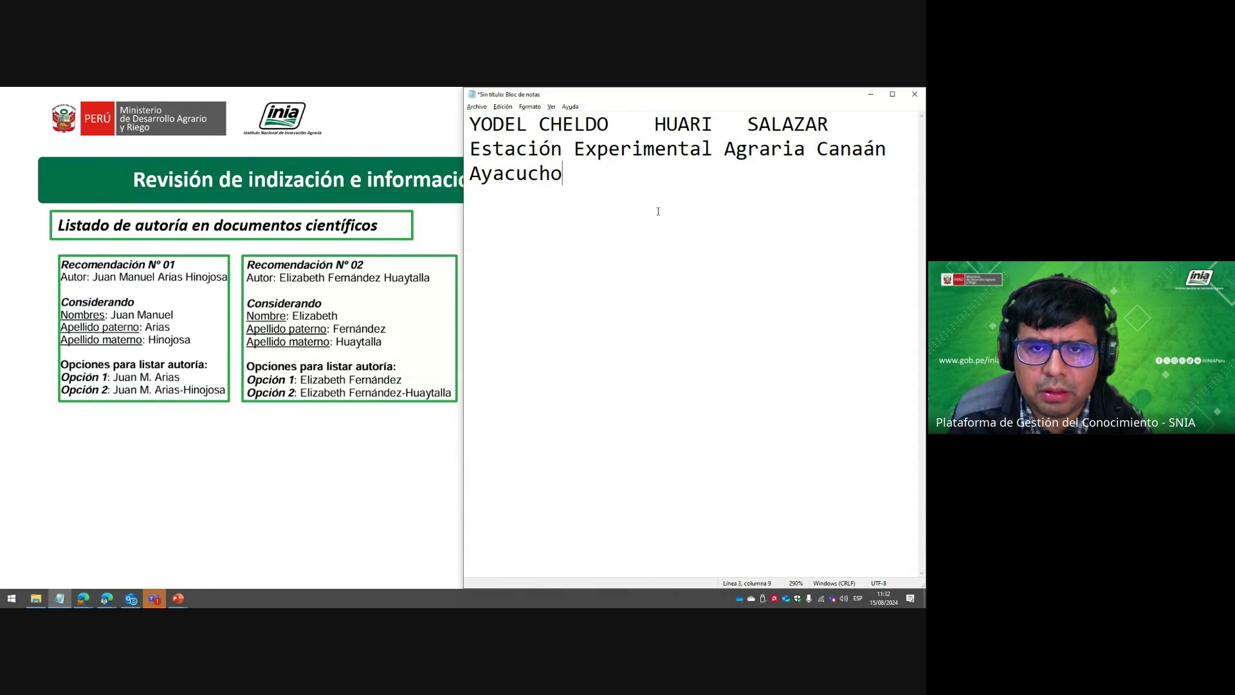
{"action": "left_click_drag", "start_coordinate": [877, 149], "coordinate": [839, 150]}
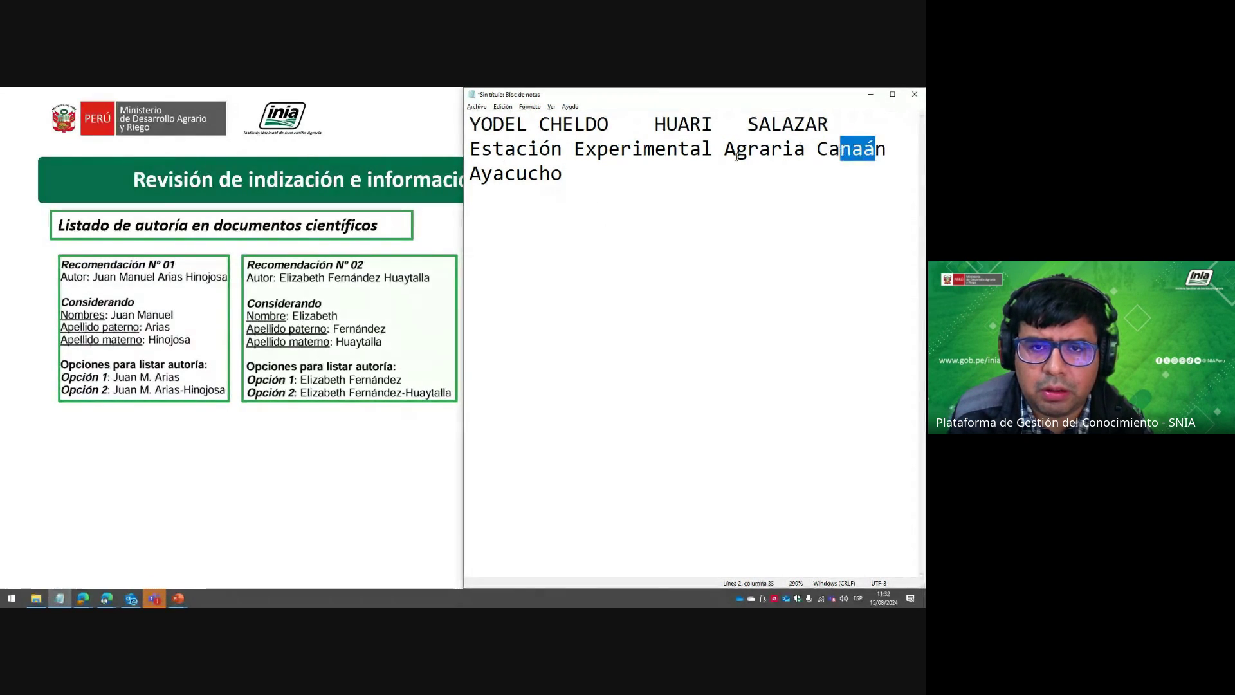
{"action": "left_click", "coordinate": [564, 174]}
{"action": "left_click_drag", "start_coordinate": [563, 174], "coordinate": [489, 175]}
{"action": "left_click", "coordinate": [505, 177]}
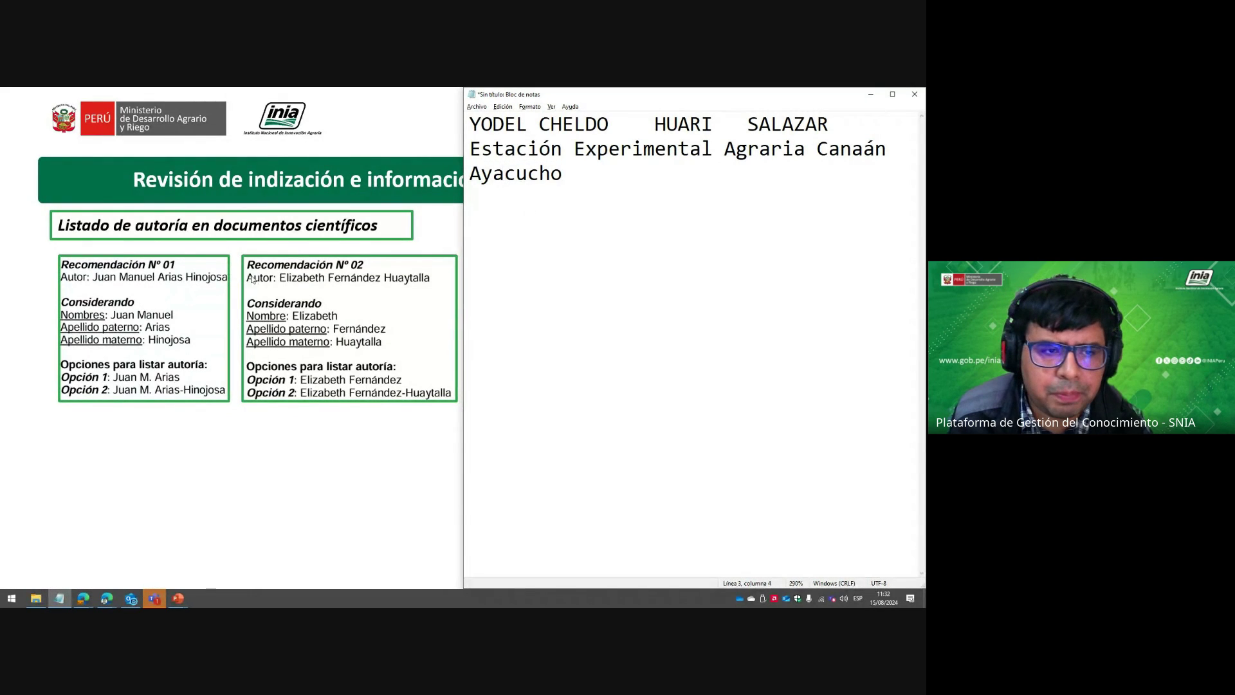
{"action": "left_click", "coordinate": [531, 205]}
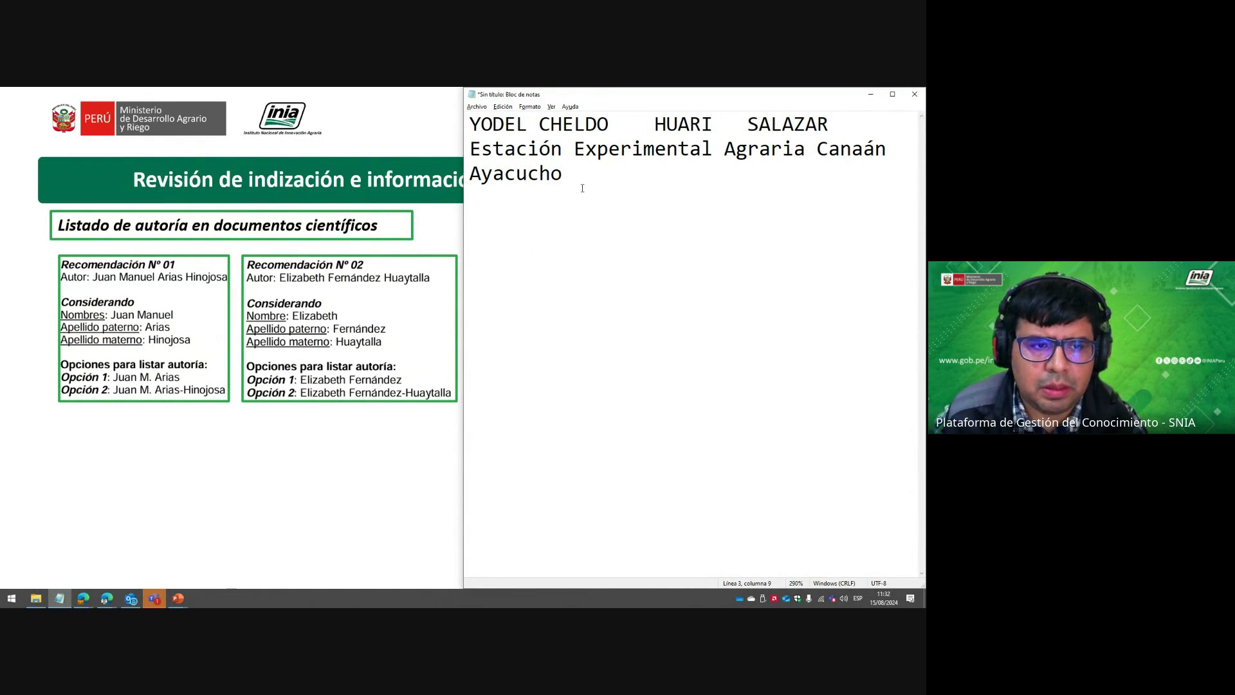
Close the wide gaps between the name parts and label the line 'Autor:'.
{"action": "left_click", "coordinate": [653, 122]}
{"action": "key", "text": "BackSpace"}
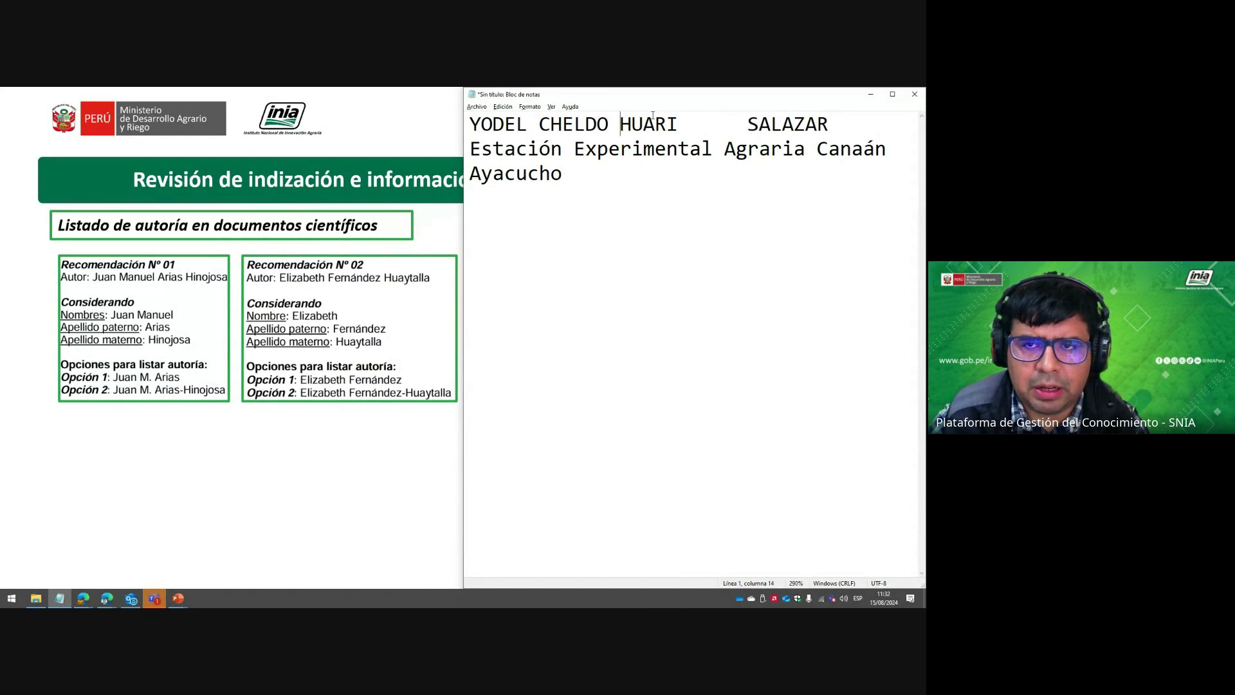
{"action": "key", "text": "Delete"}
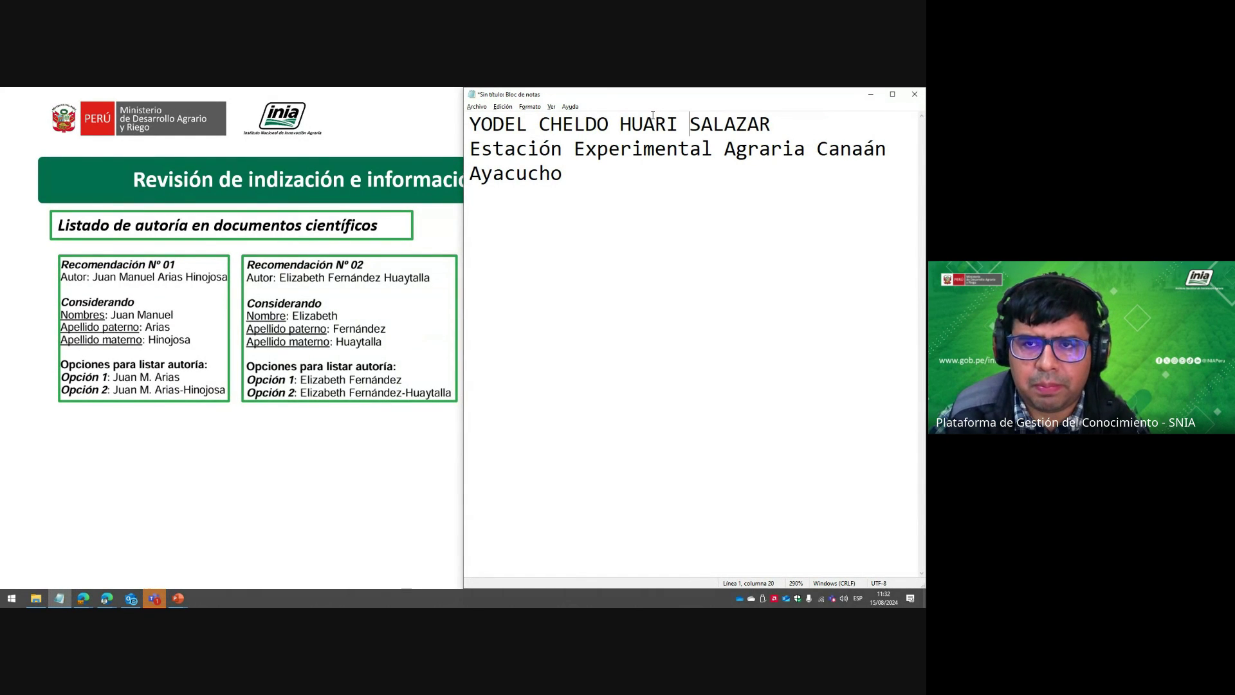
{"action": "type", "text": "Autor:"}
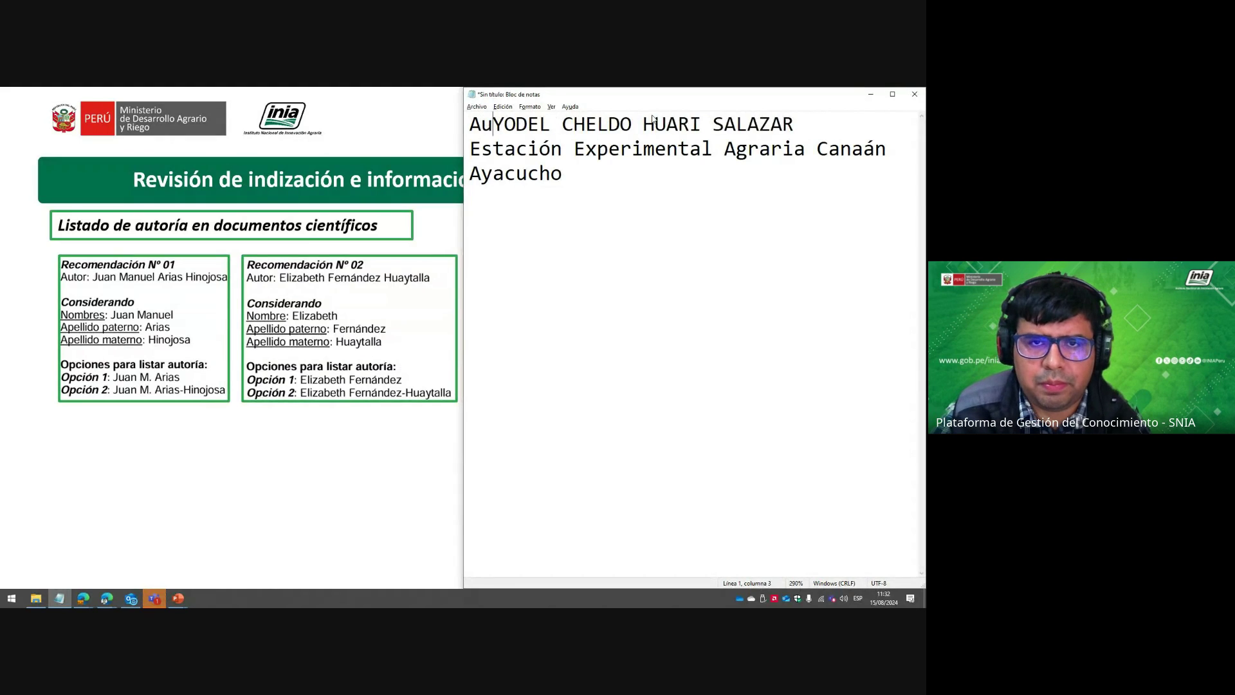
Add a 'Nombres:' line with the researcher's given names below the author line.
{"action": "key", "text": "Down"}
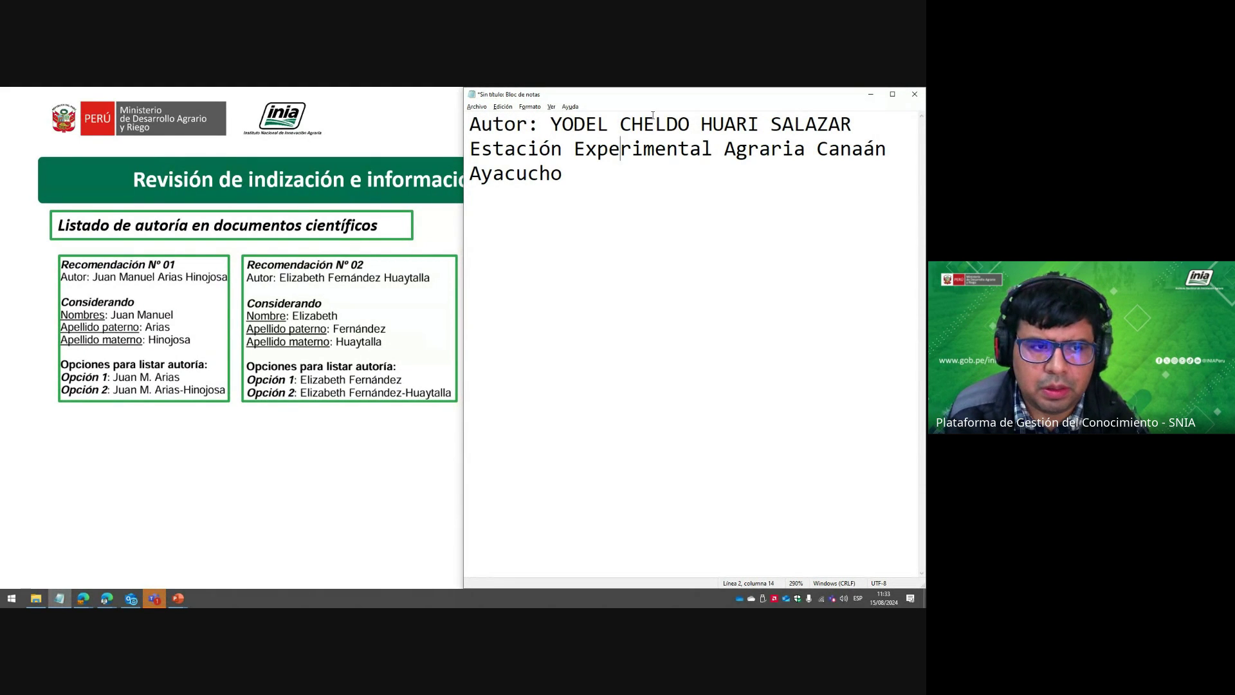
{"action": "key", "text": "Return"}
{"action": "key", "text": "Return"}
{"action": "key", "text": "Return"}
{"action": "key", "text": "Return"}
{"action": "key", "text": "Up"}
{"action": "key", "text": "Up"}
{"action": "key", "text": "Up"}
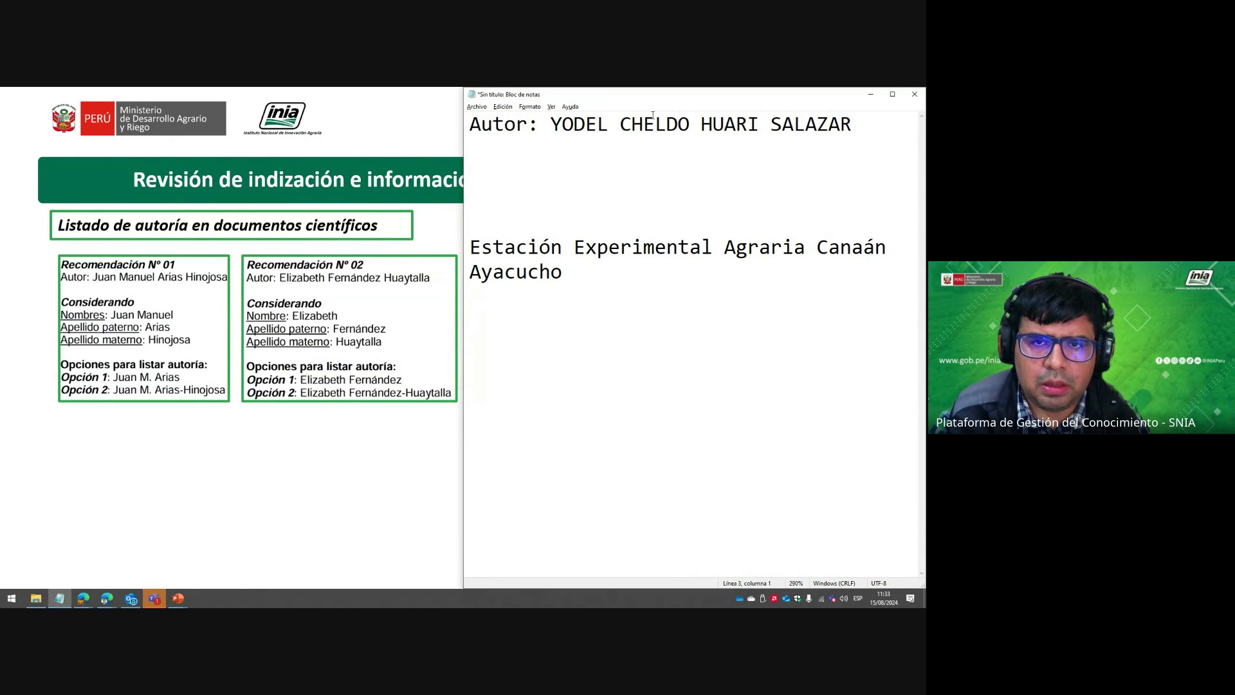
{"action": "type", "text": "Nombres: "}
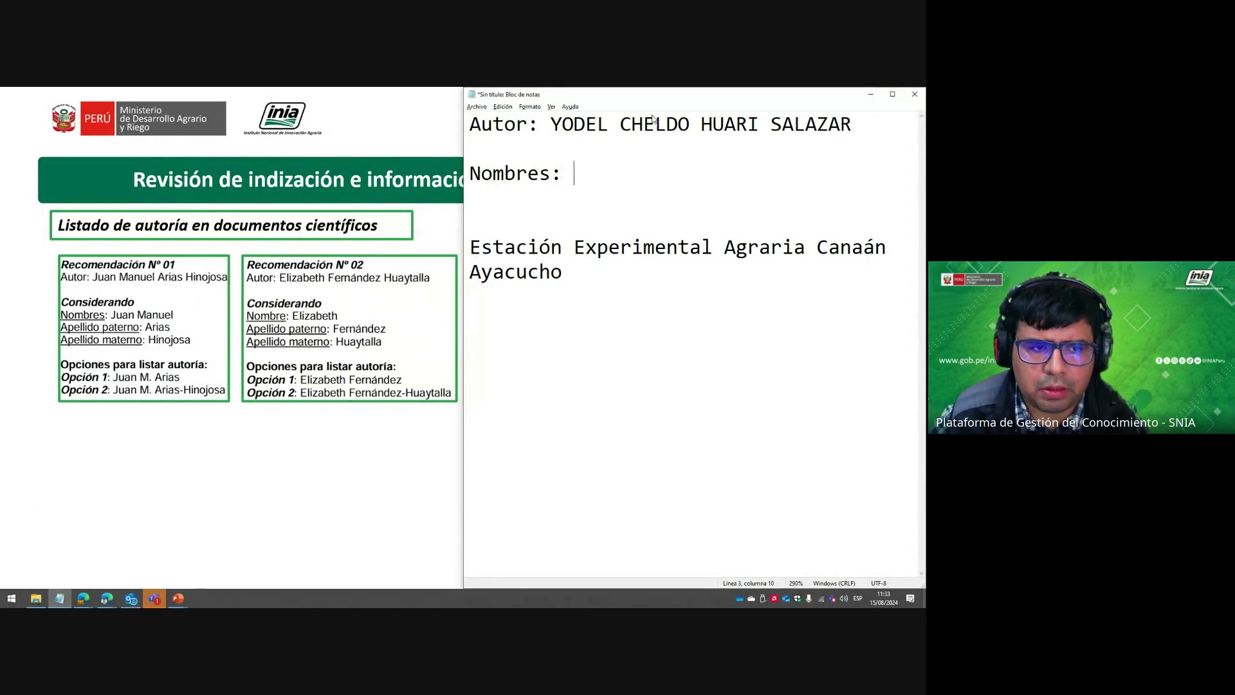
{"action": "type", "text": "U"}
{"action": "key", "text": "BackSpace"}
{"action": "type", "text": "Yod"}
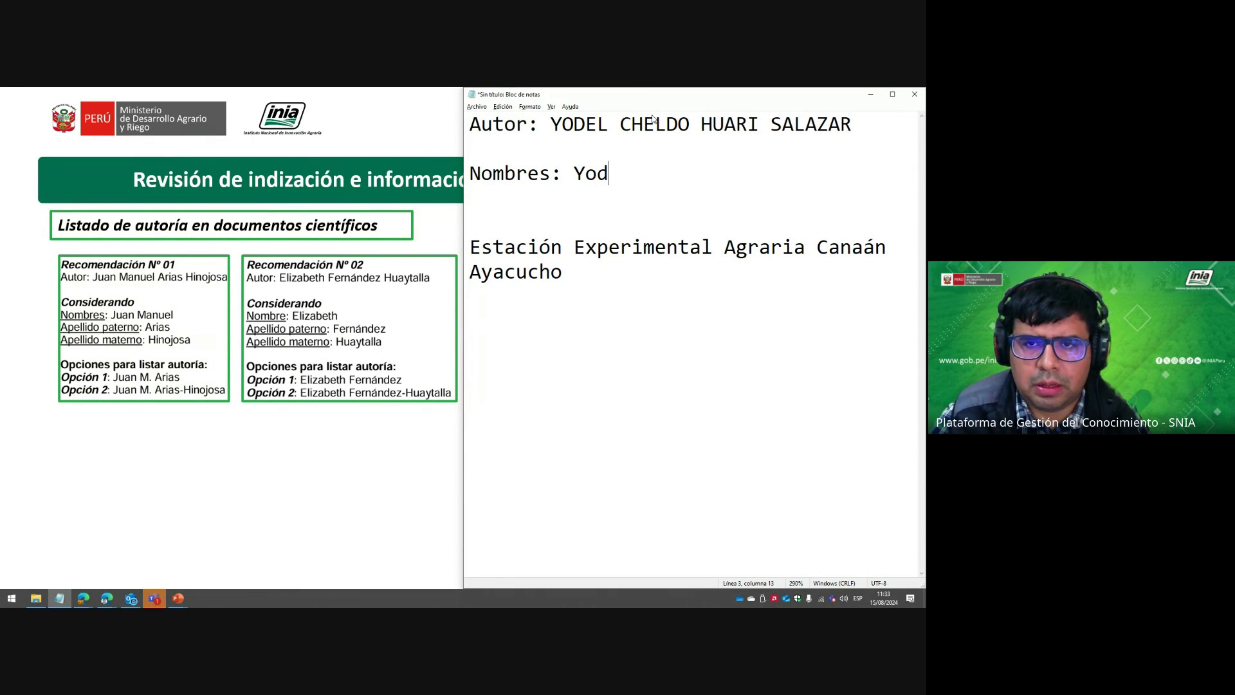
{"action": "type", "text": "el Cheldo"}
Add an 'Apellido paterno:' line with the researcher's paternal surname.
{"action": "key", "text": "Return"}
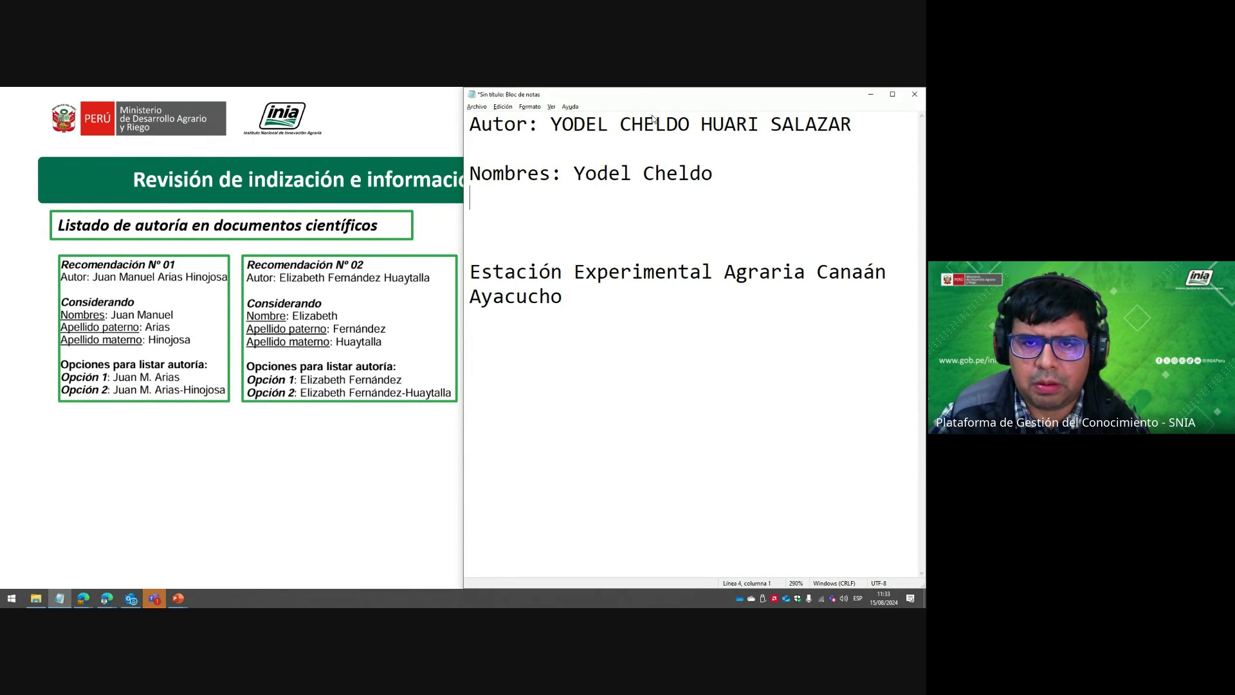
{"action": "type", "text": "Yat"}
{"action": "key", "text": "BackSpace"}
{"action": "key", "text": "BackSpace"}
{"action": "key", "text": "BackSpace"}
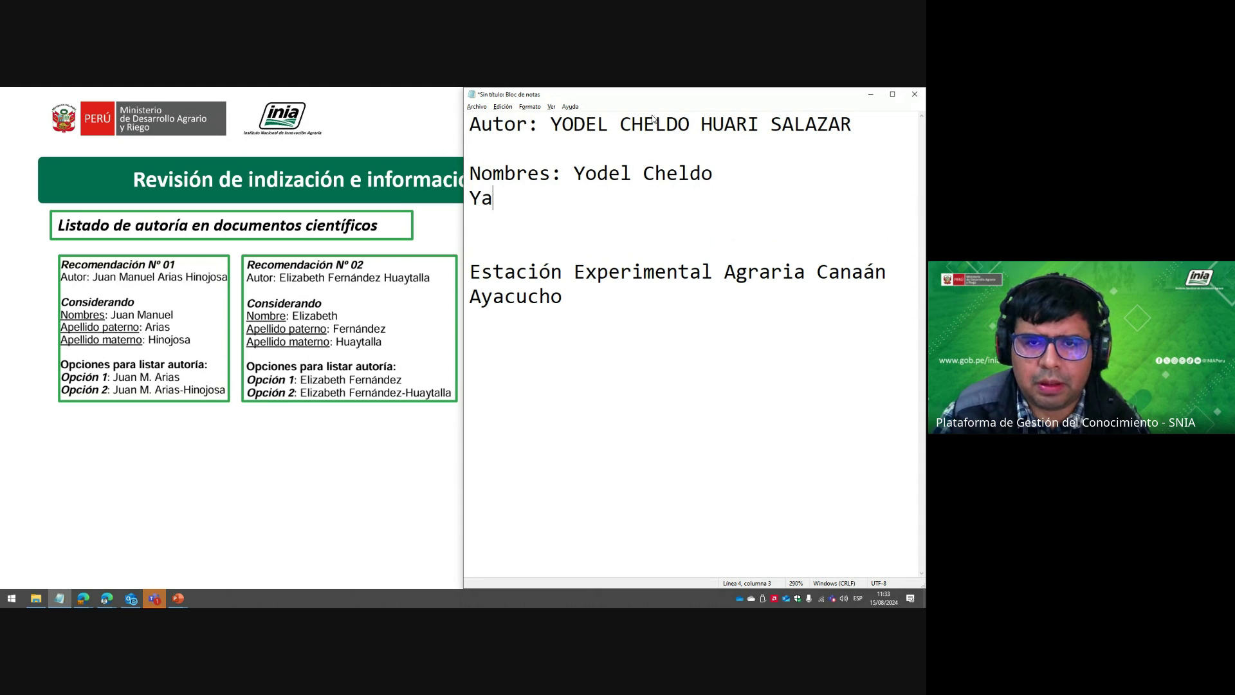
{"action": "type", "text": "Apellidos"}
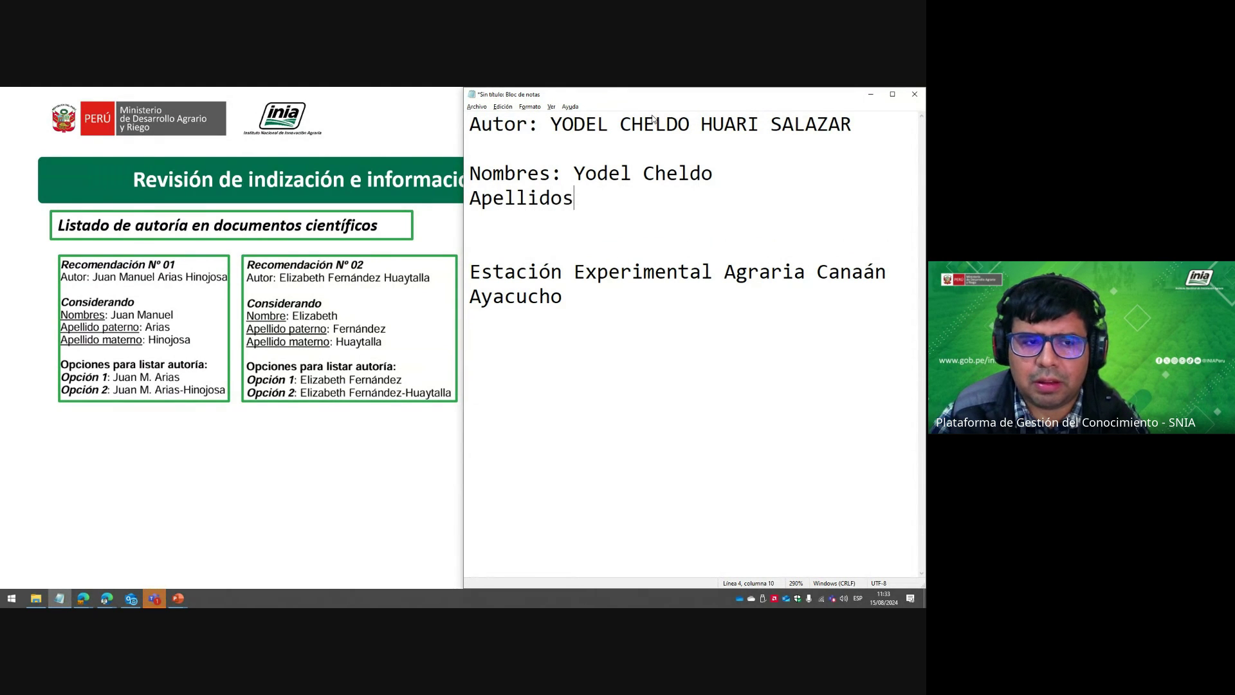
{"action": "key", "text": "BackSpace"}
{"action": "type", "text": "paterno"}
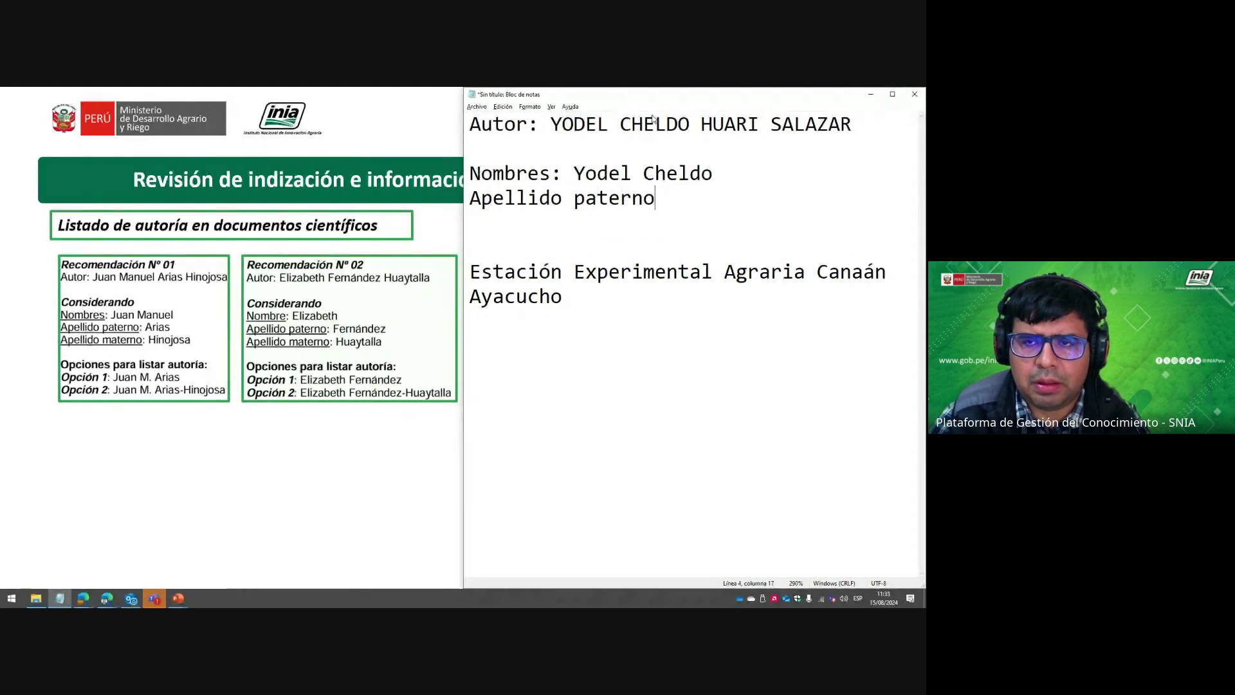
{"action": "type", "text": ": J"}
{"action": "key", "text": "BackSpace"}
{"action": "type", "text": "Huari"}
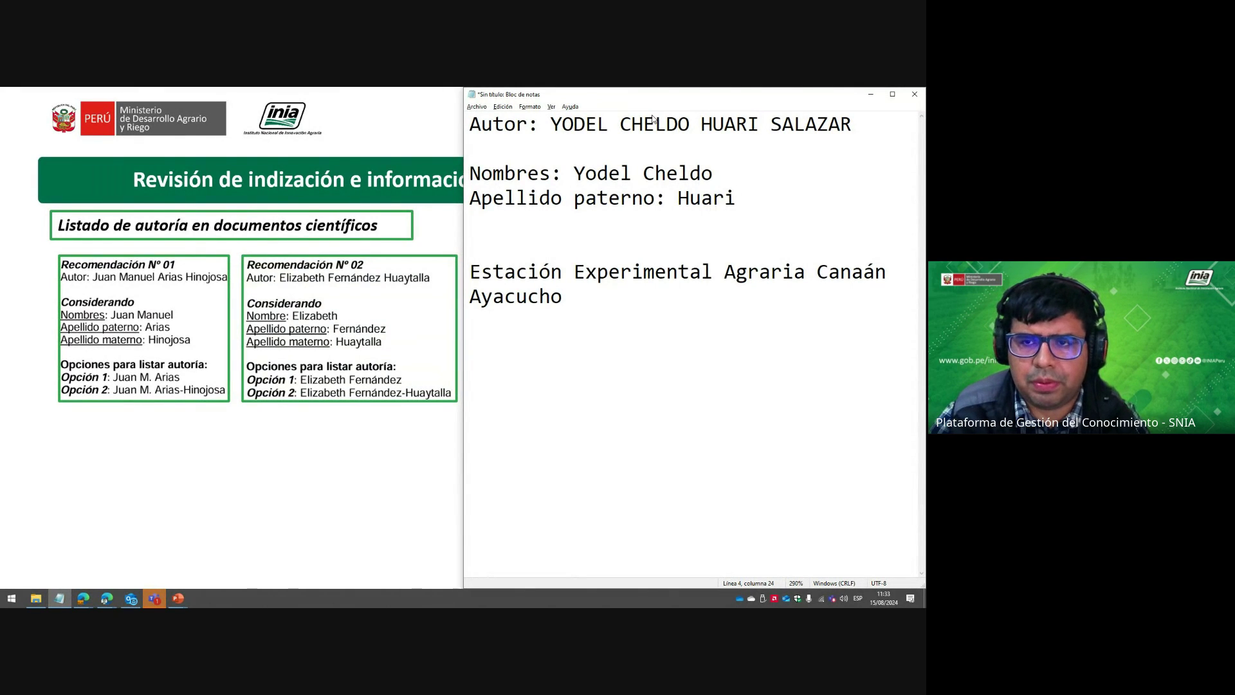
Add an 'Apellido materno:' line with the maternal surname, then blank lines below.
{"action": "key", "text": "Return"}
{"action": "type", "text": "A"}
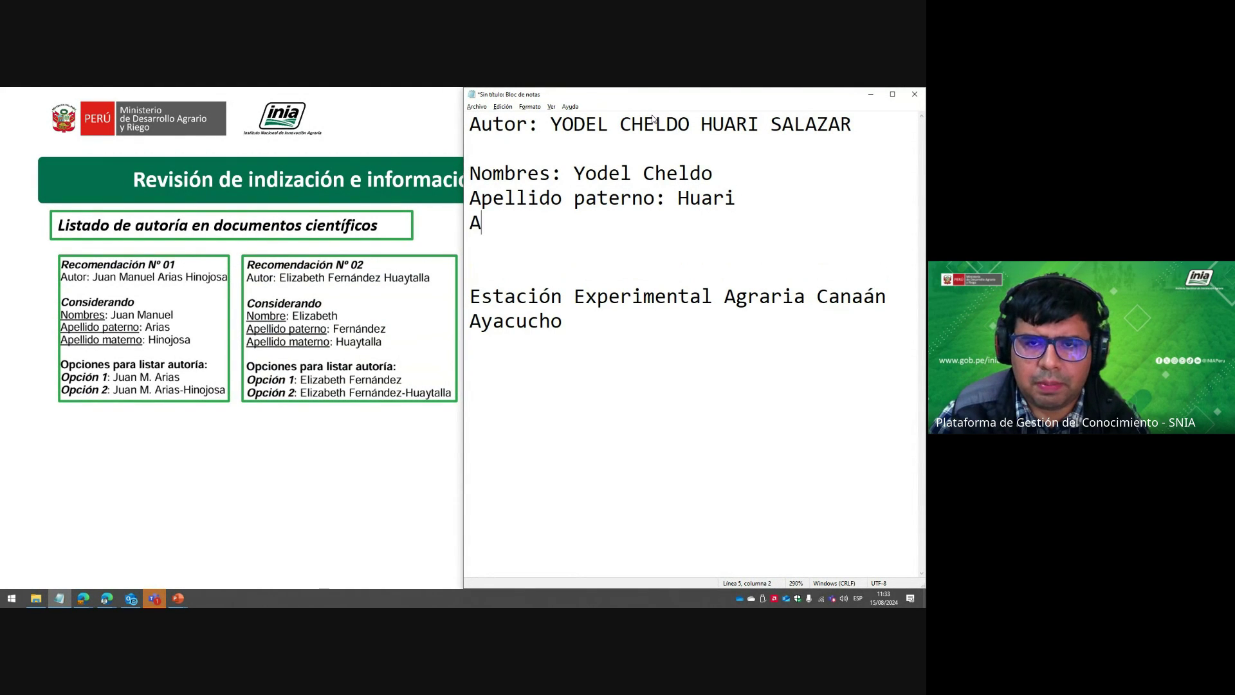
{"action": "type", "text": "pellido materno"}
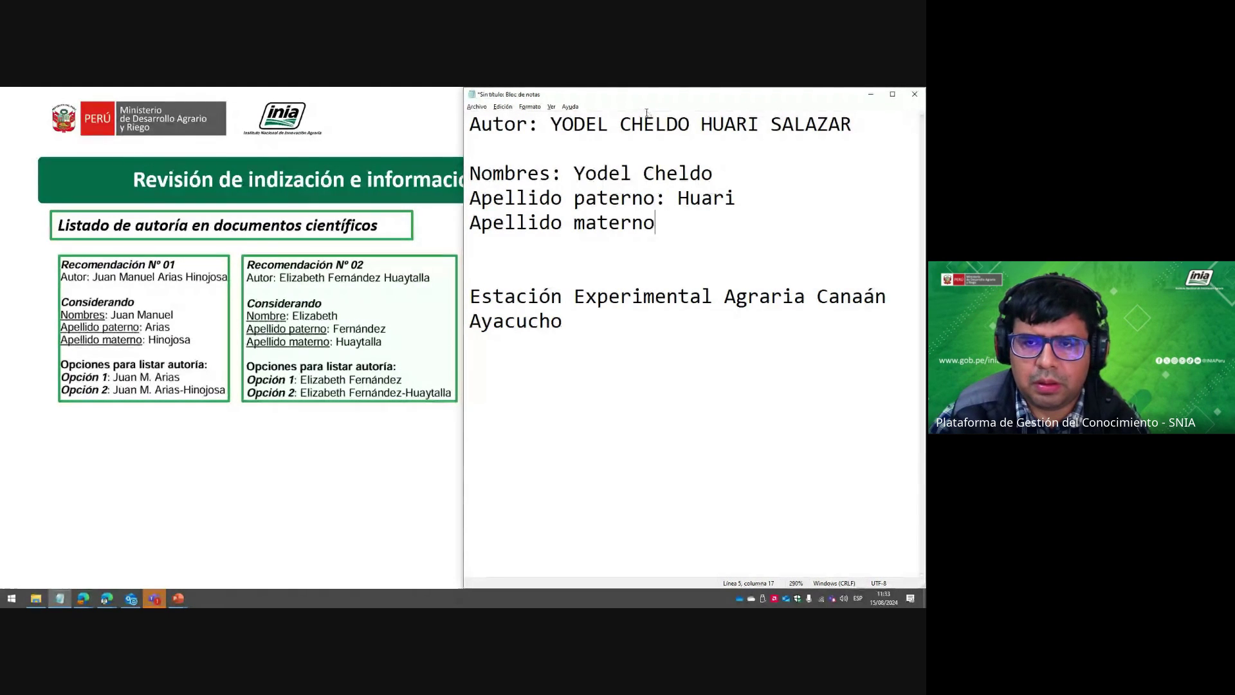
{"action": "scroll", "coordinate": [693, 204], "scroll_direction": "up", "scroll_amount": 1}
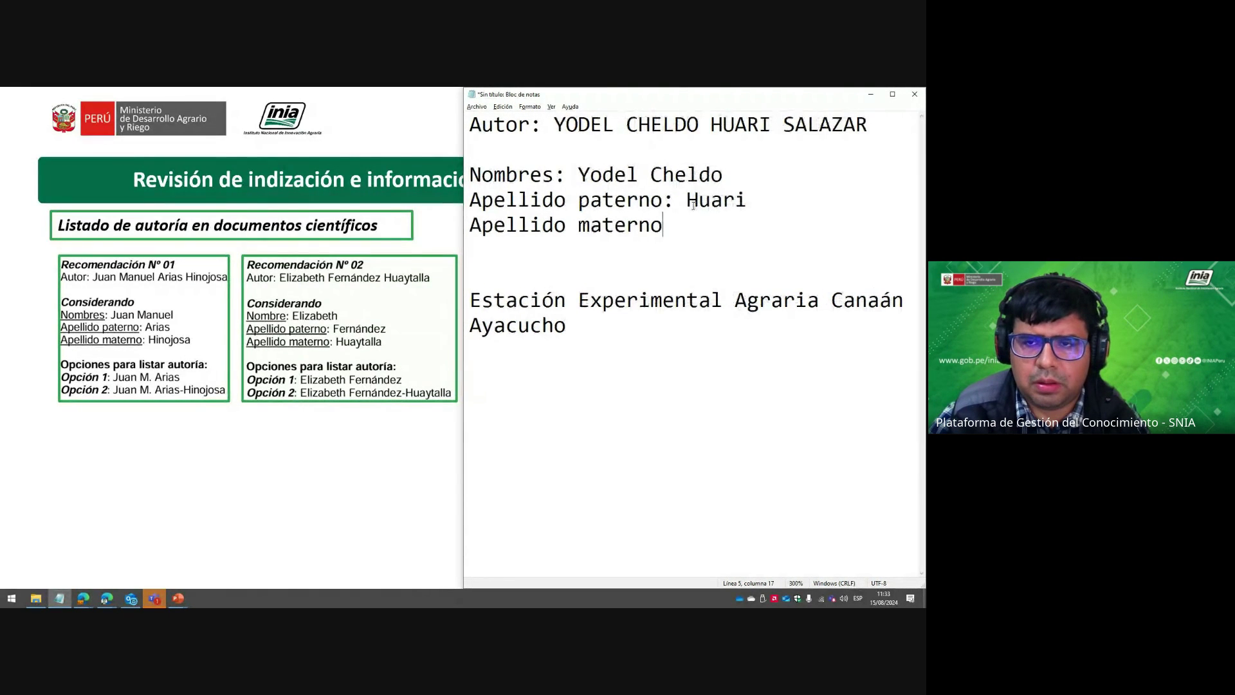
{"action": "key", "text": "BackSpace"}
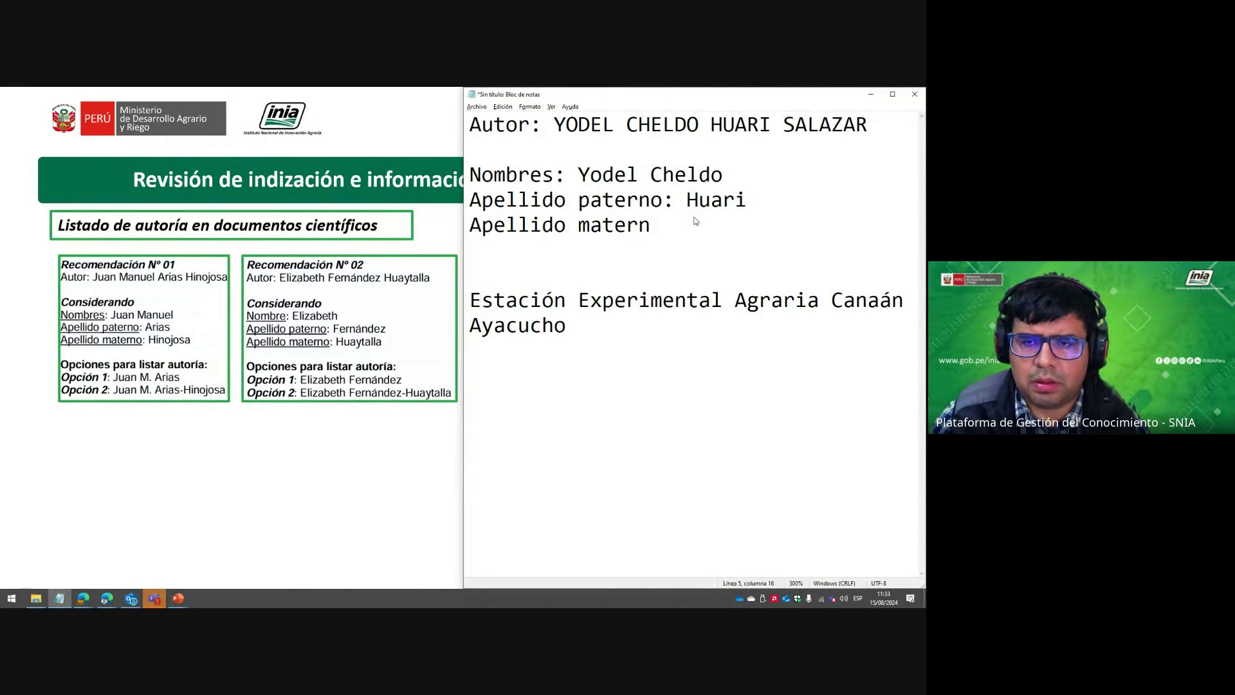
{"action": "type", "text": "i"}
{"action": "key", "text": "BackSpace"}
{"action": "type", "text": "o: s"}
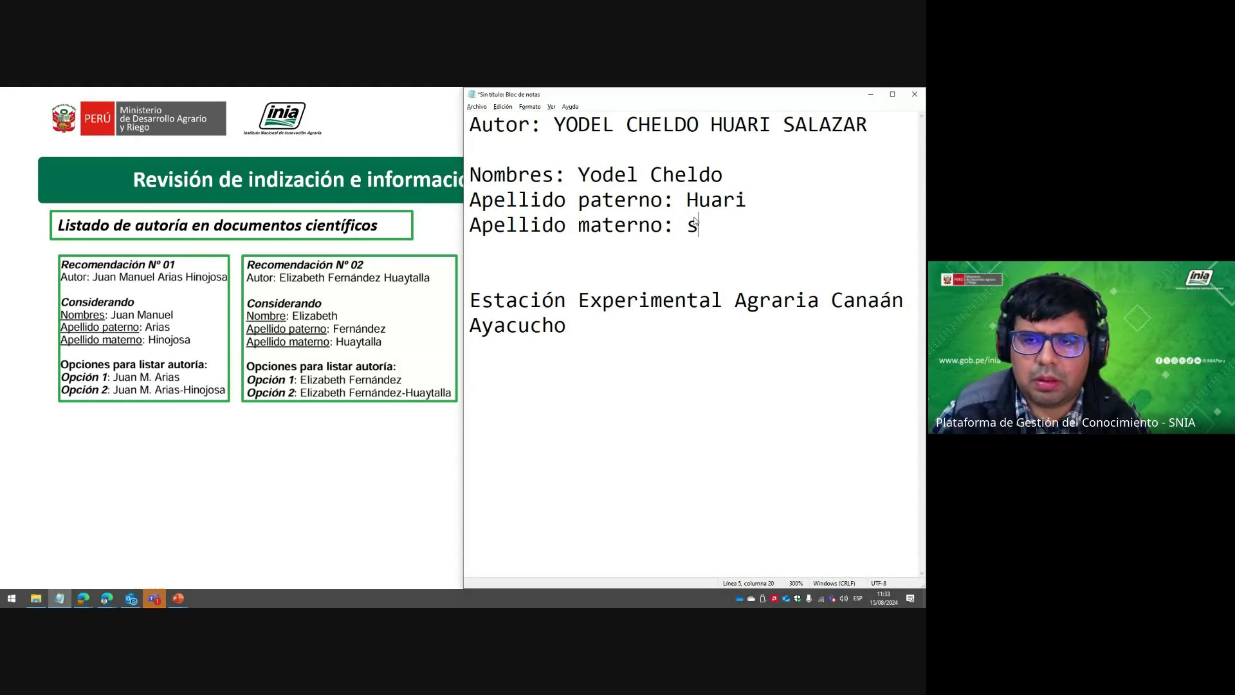
{"action": "key", "text": "BackSpace"}
{"action": "type", "text": "Salazar"}
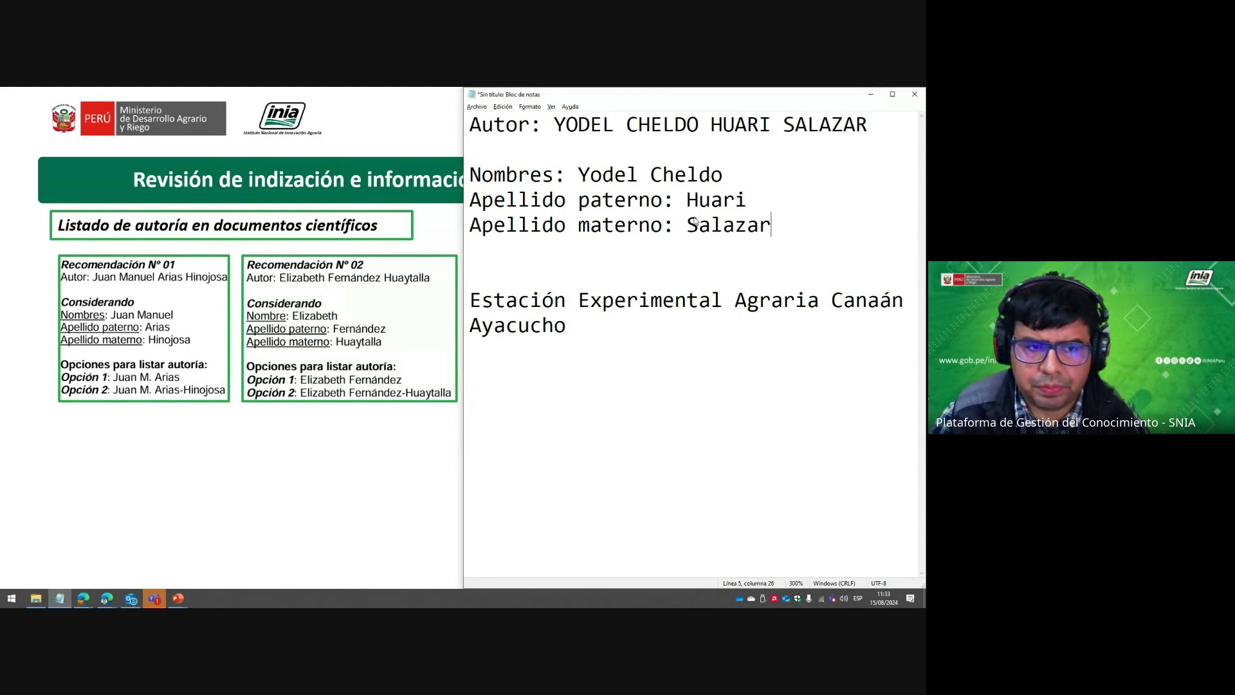
{"action": "left_click", "coordinate": [809, 245]}
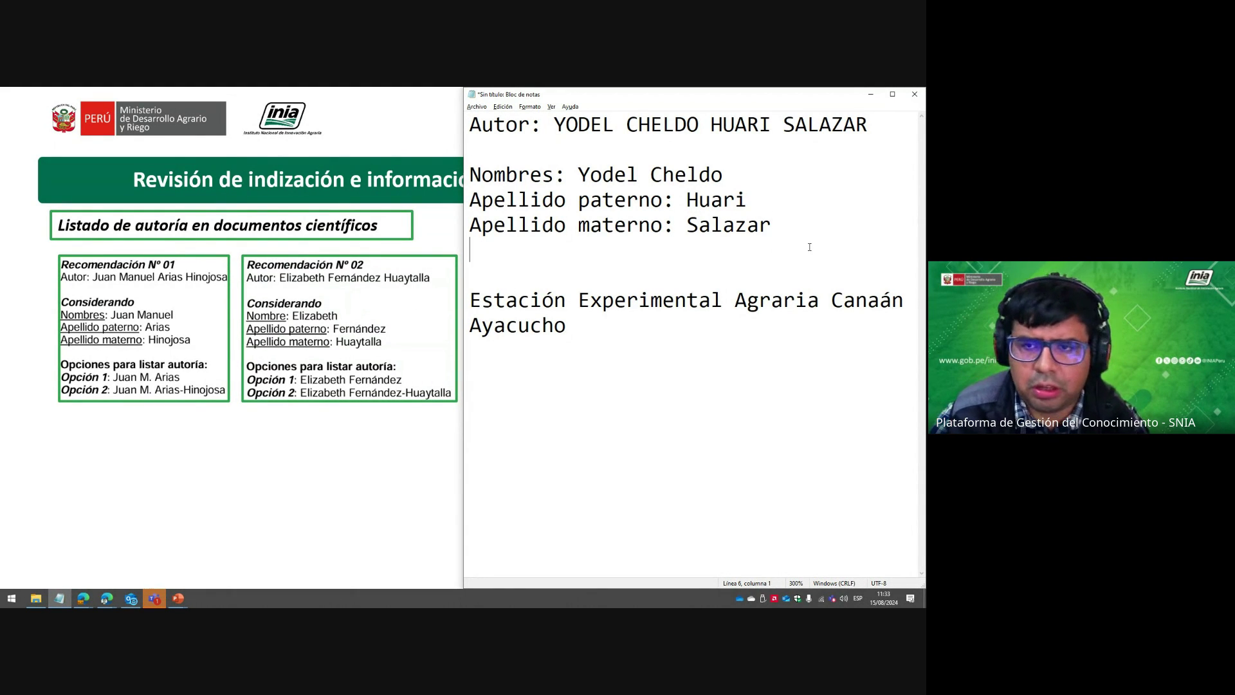
{"action": "key", "text": "Return"}
{"action": "key", "text": "Return"}
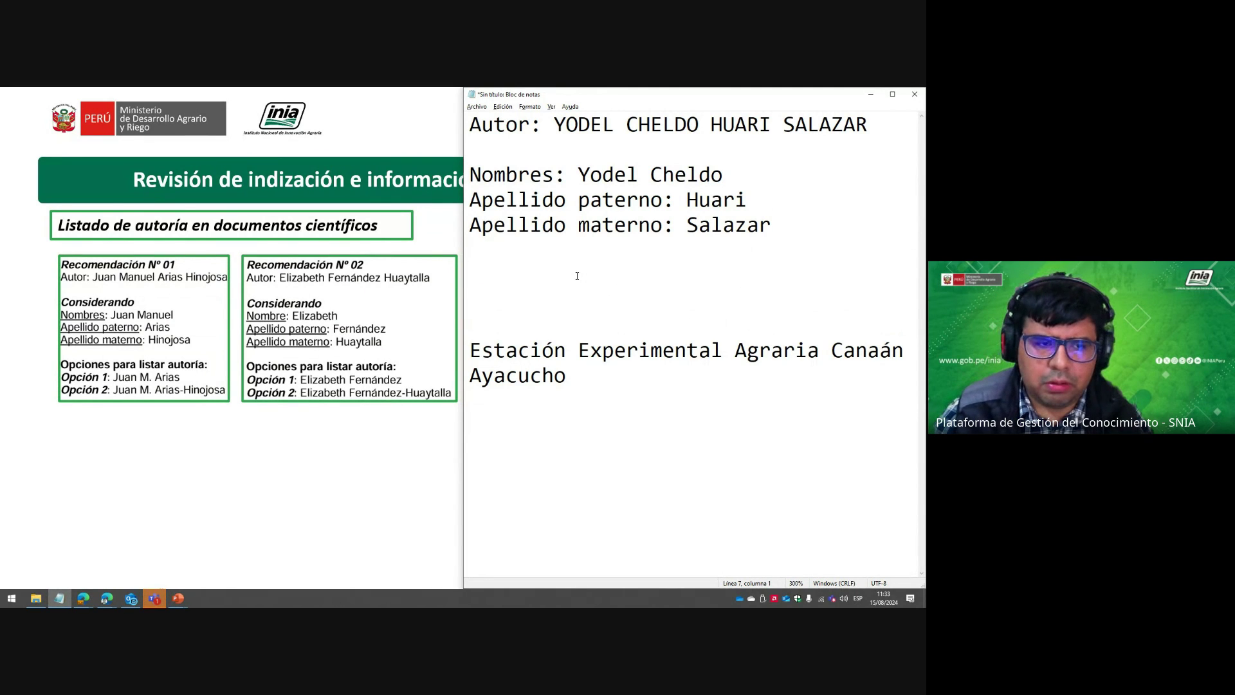
Add 'Opción 1' and 'Opción 2' citation lines, the second hyphenating both surnames.
{"action": "type", "text": "Opción "}
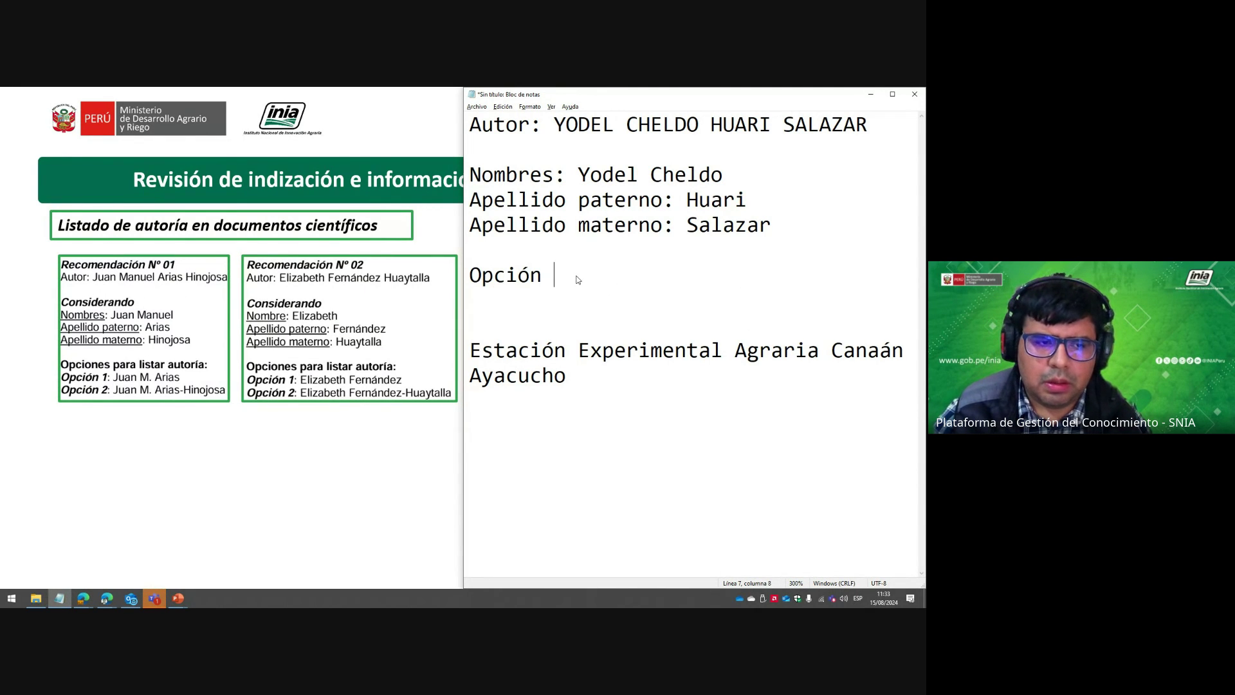
{"action": "type", "text": "1:"}
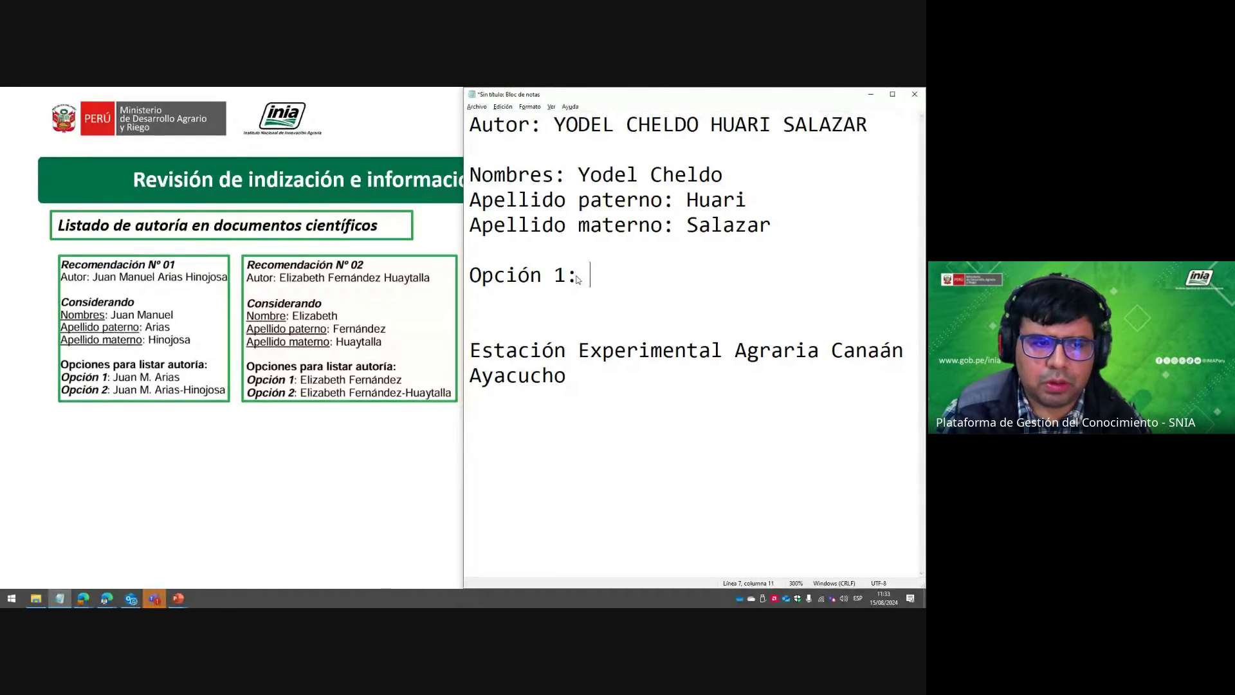
{"action": "type", "text": " Yodel C"}
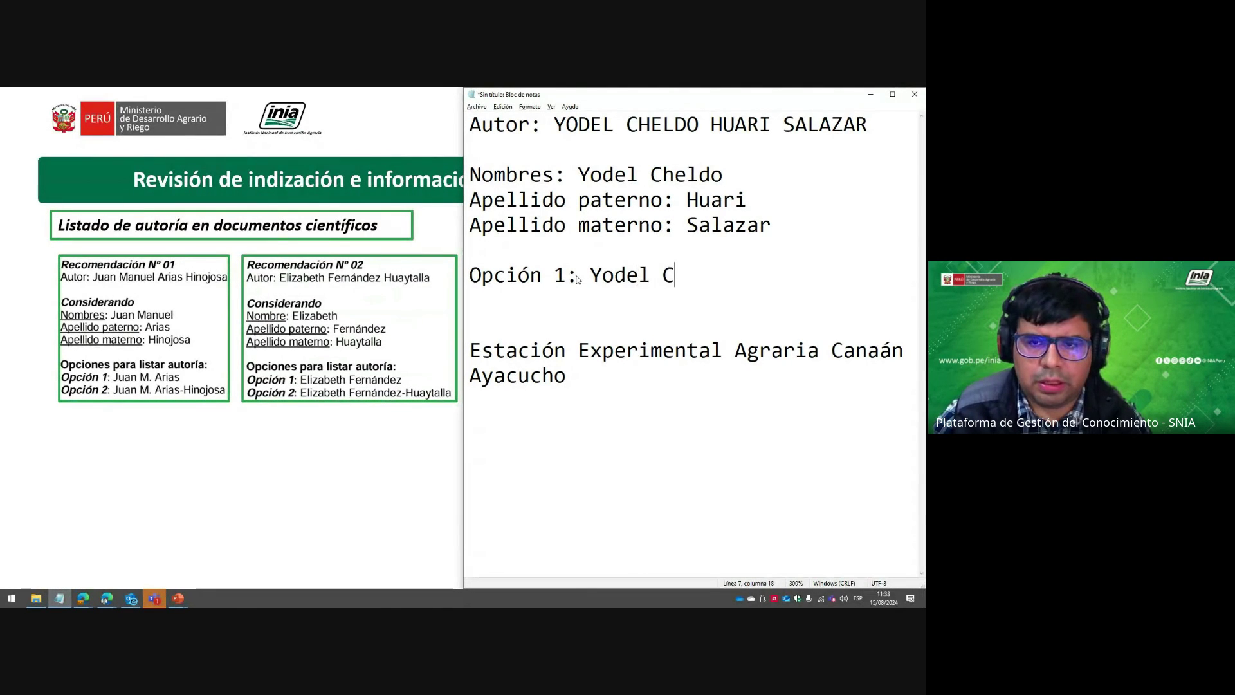
{"action": "type", "text": "."}
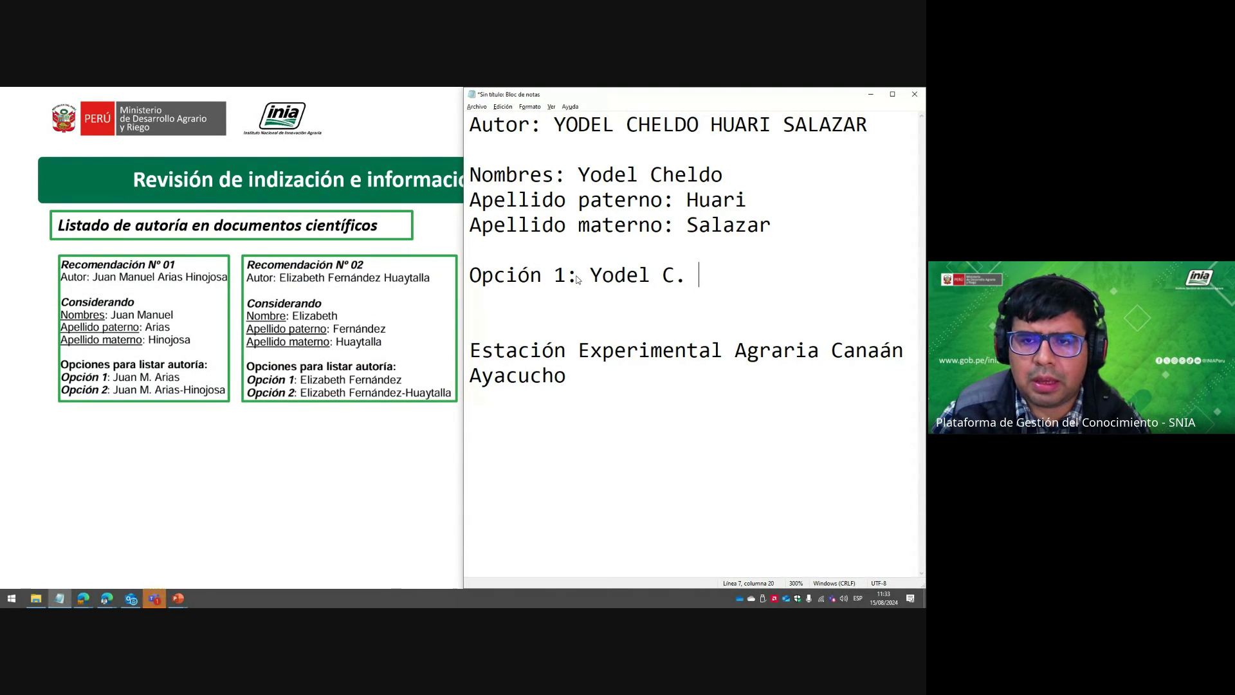
{"action": "type", "text": " Huari"}
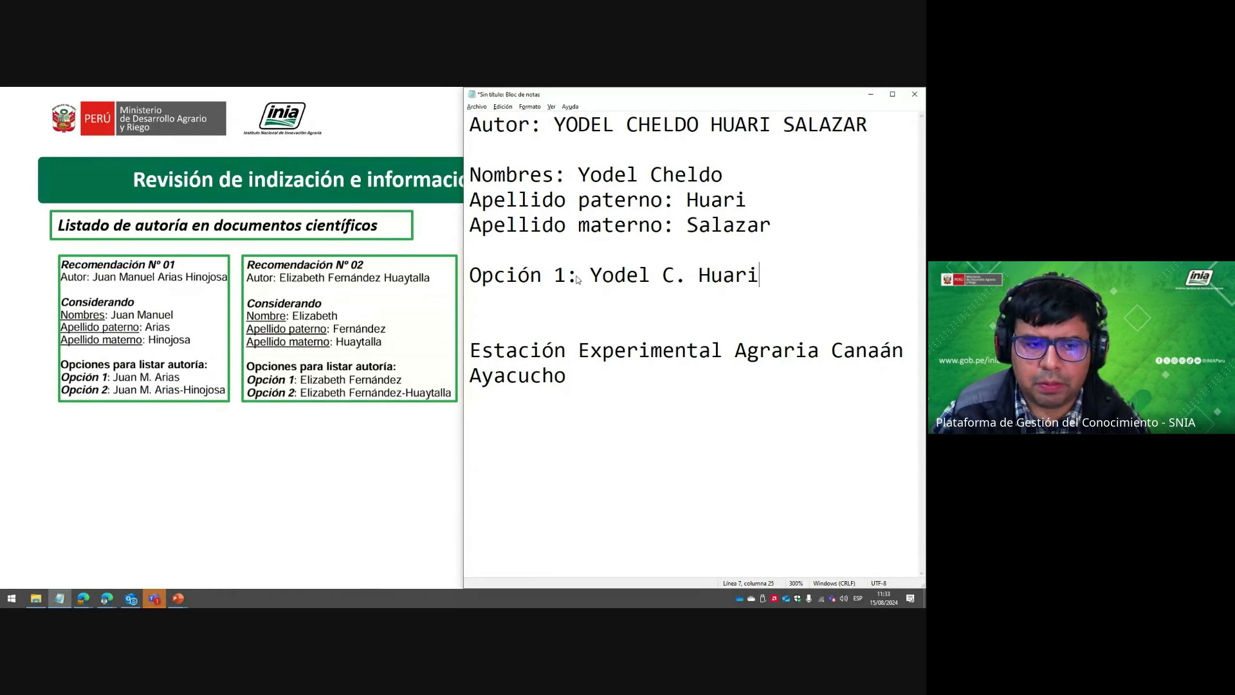
{"action": "key", "text": "Return"}
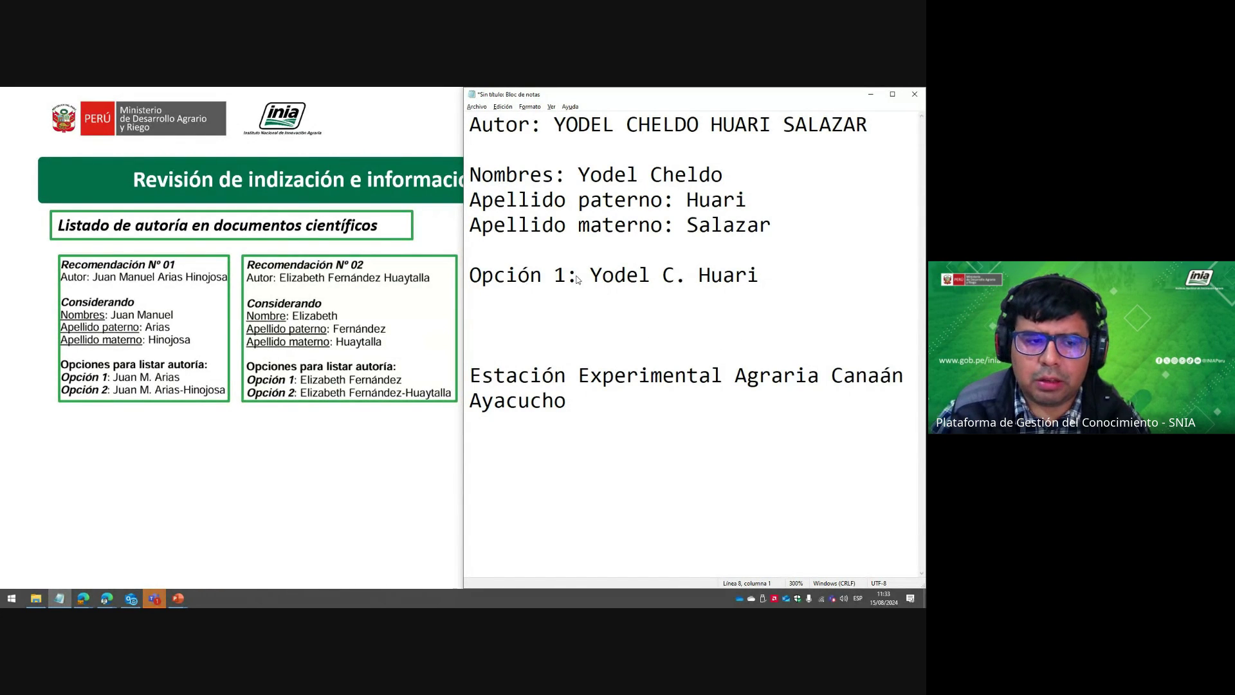
{"action": "type", "text": "Opció"}
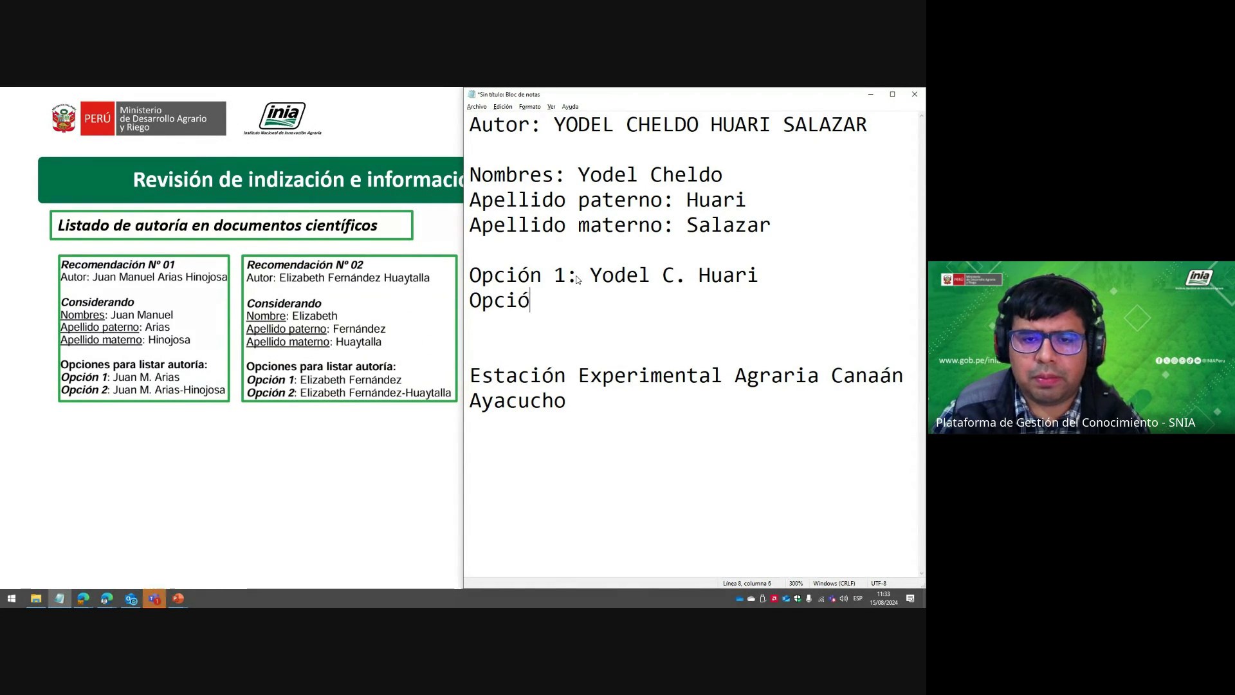
{"action": "type", "text": "n 2:"}
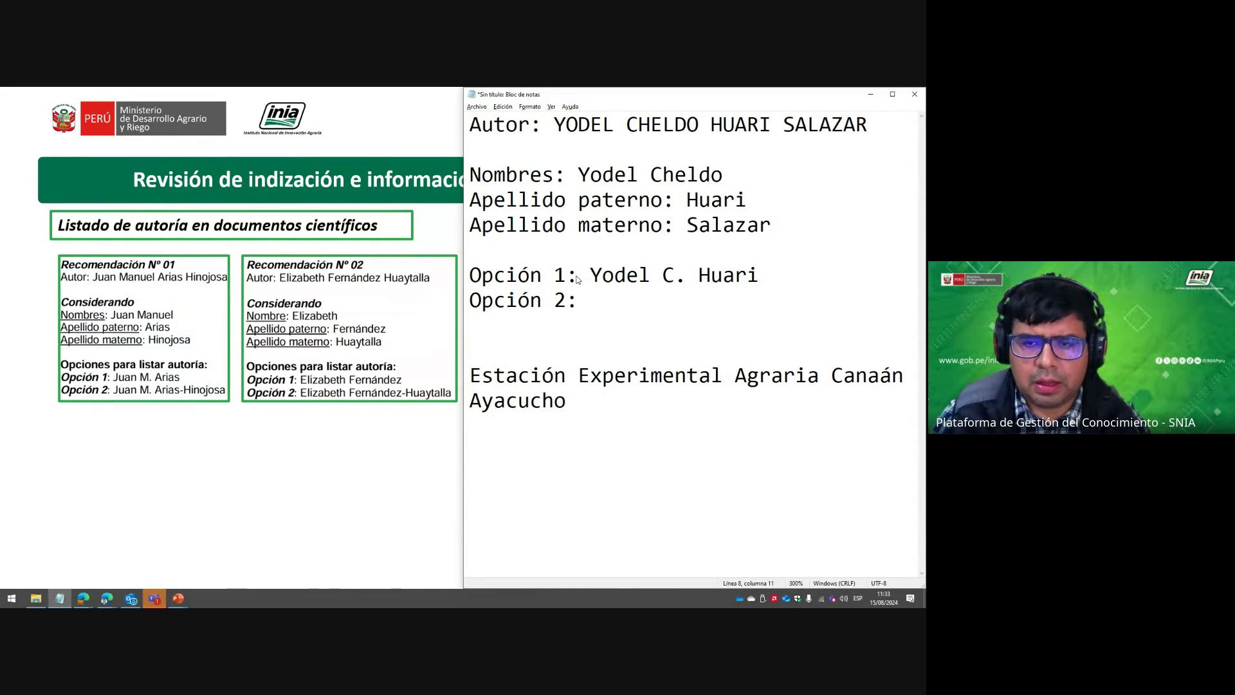
{"action": "type", "text": " Yodel "}
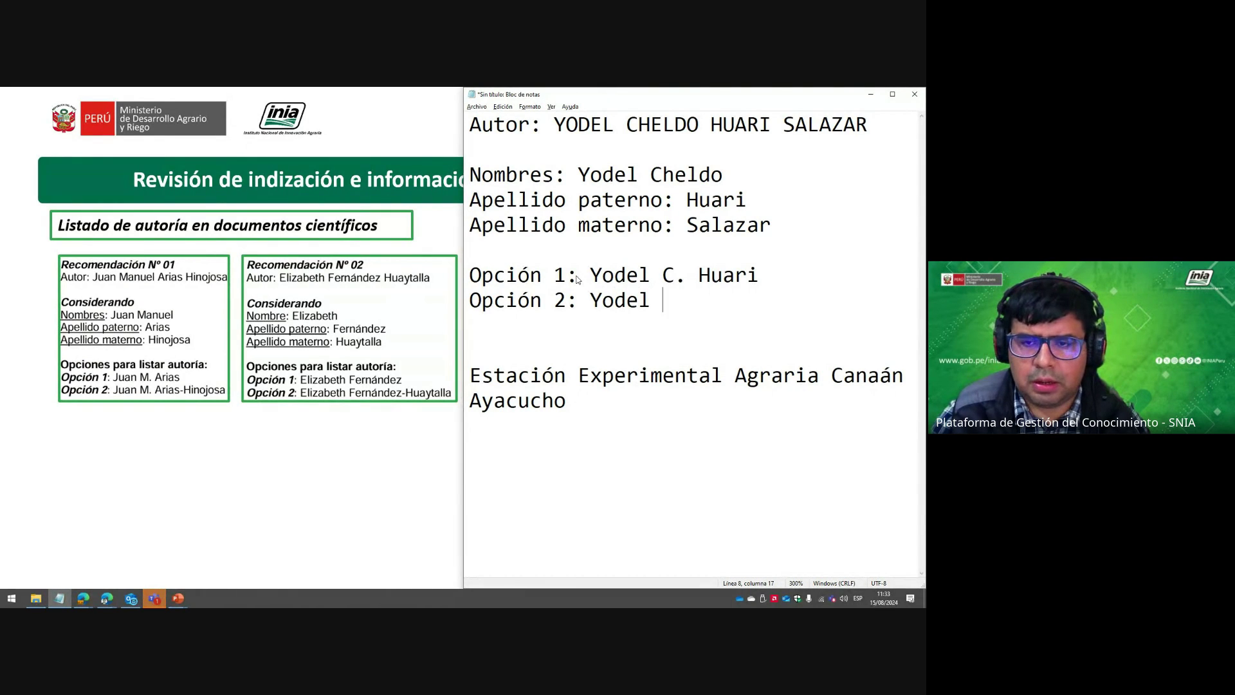
{"action": "type", "text": "C. Huari"}
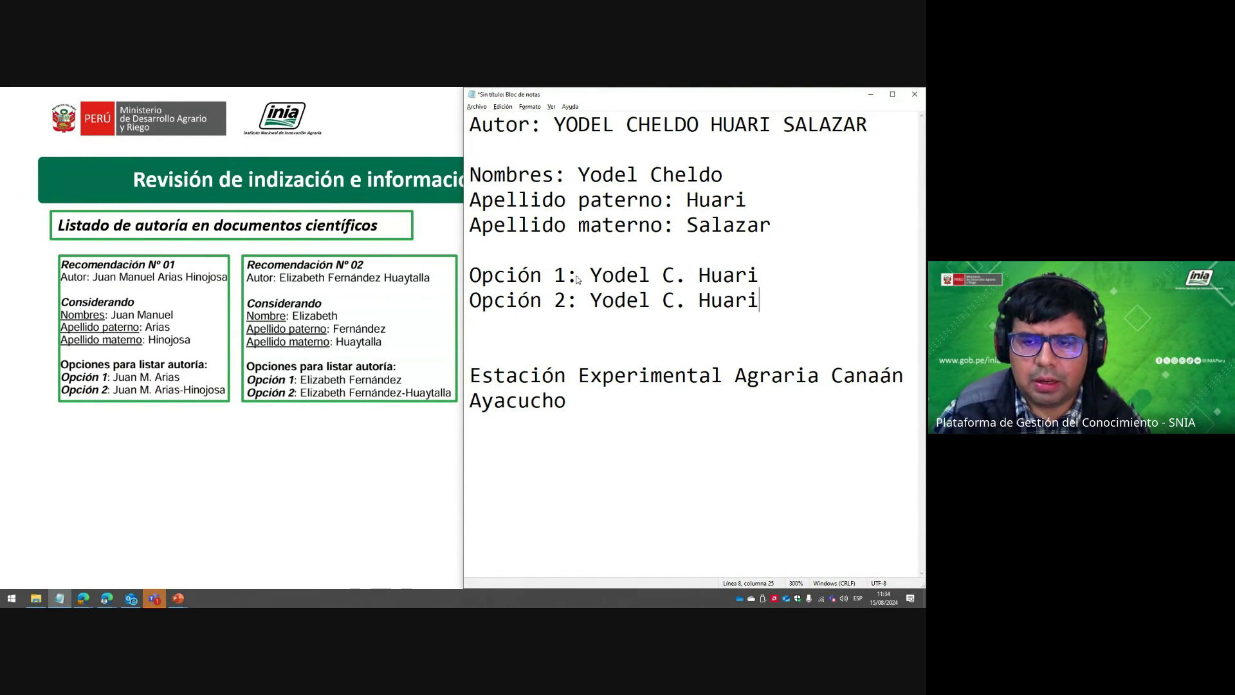
{"action": "type", "text": "-Salazar"}
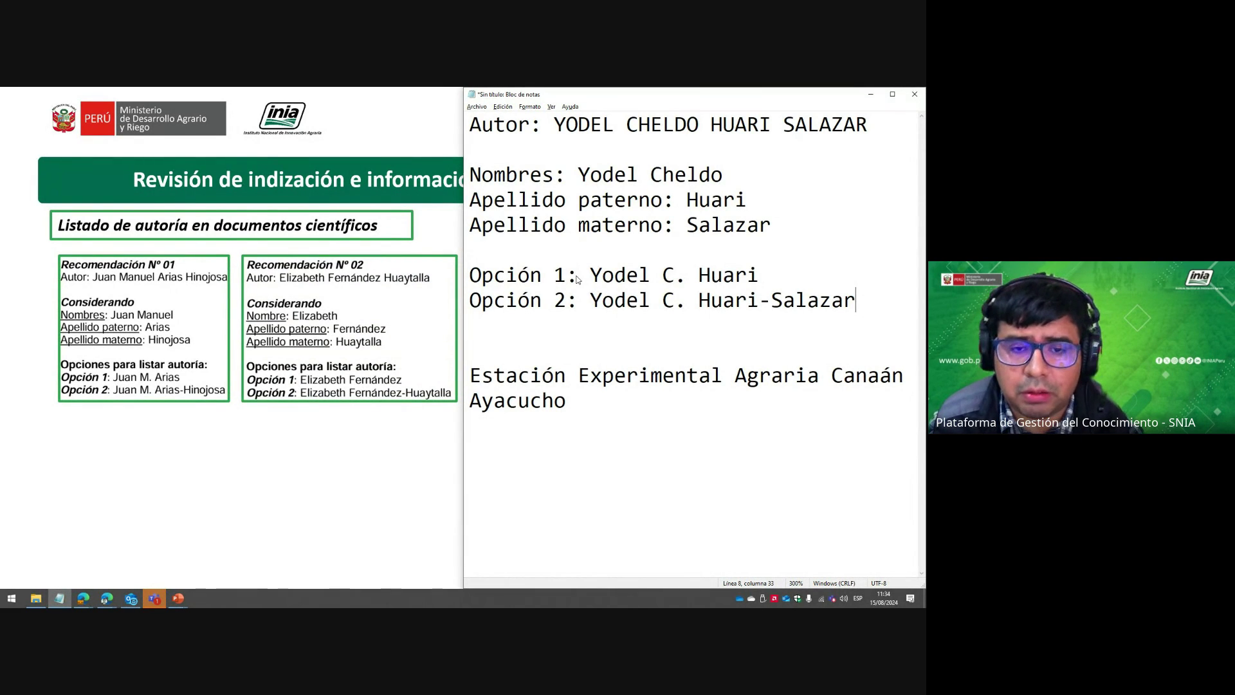
Remove the extra blank line before the station and snap Notepad left.
{"action": "left_click_drag", "start_coordinate": [847, 305], "coordinate": [699, 304]}
{"action": "left_click", "coordinate": [721, 325]}
{"action": "key", "text": "Left"}
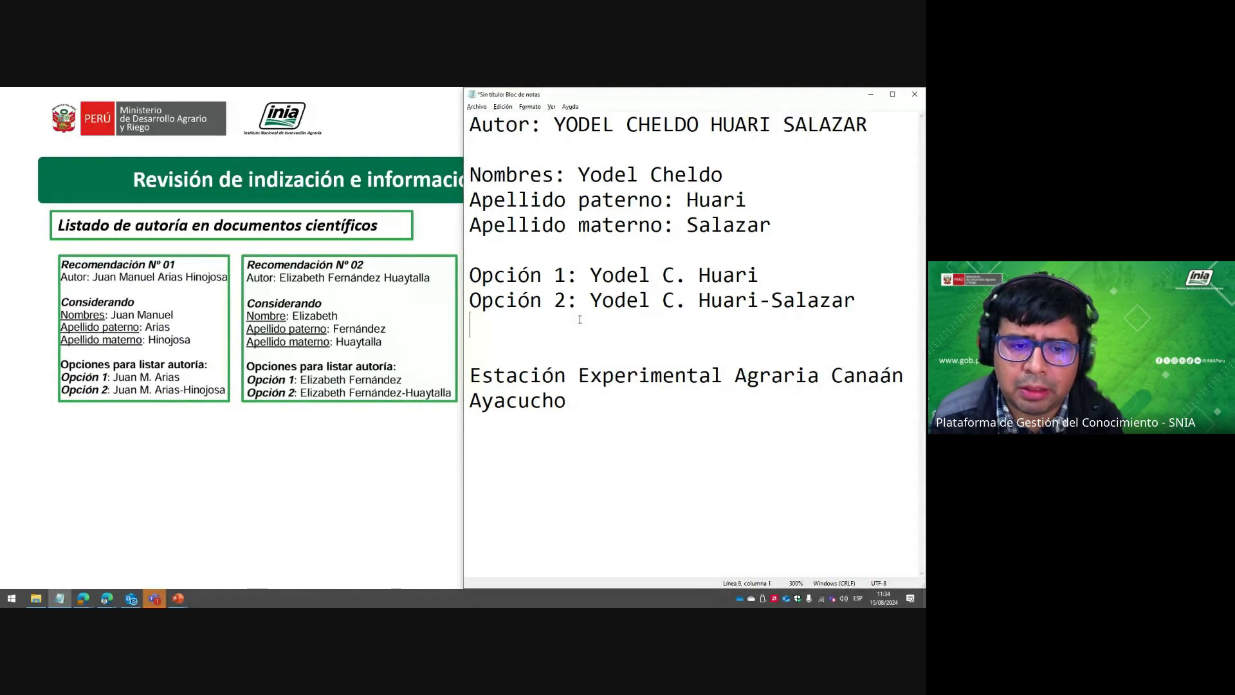
{"action": "key", "text": "Delete"}
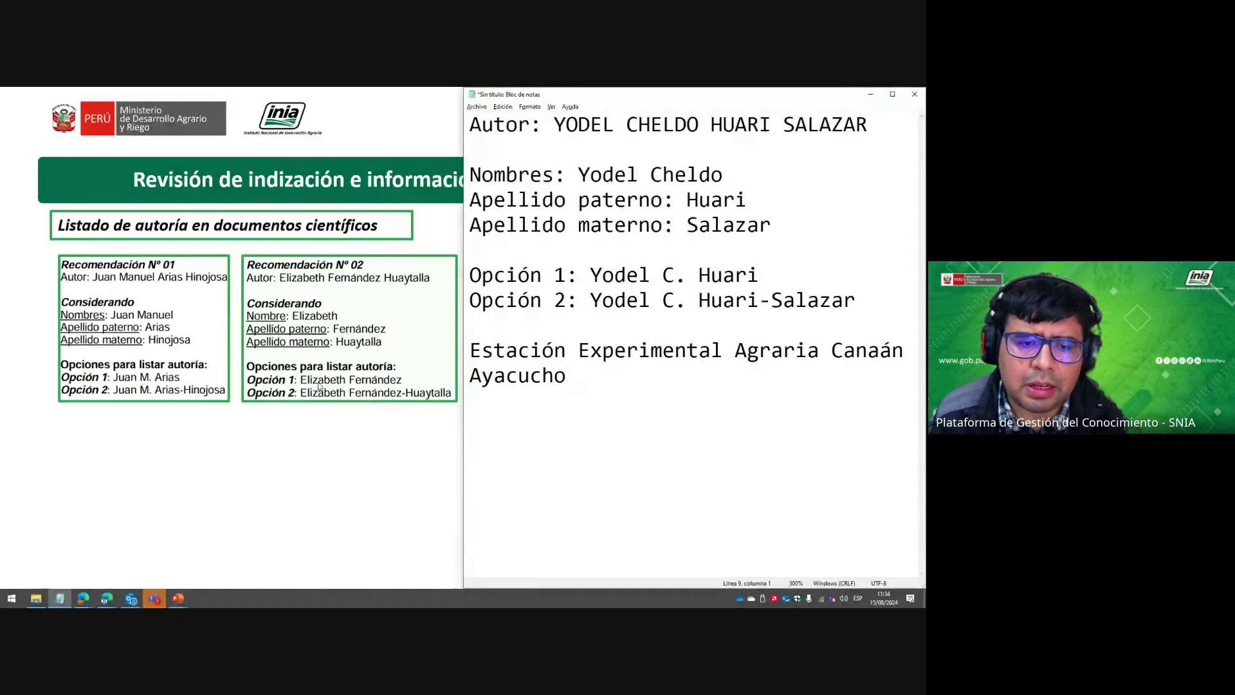
{"action": "left_click", "coordinate": [609, 401]}
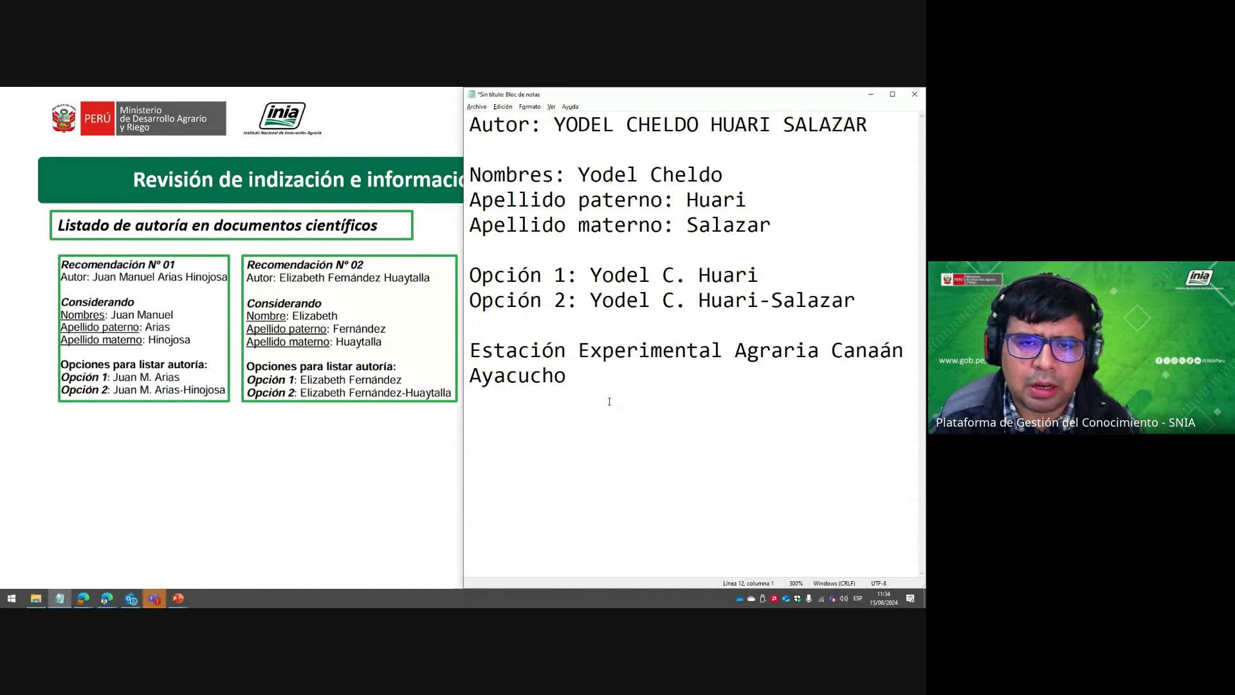
{"action": "key", "text": "super+Left"}
{"action": "key", "text": "alt+Tab"}
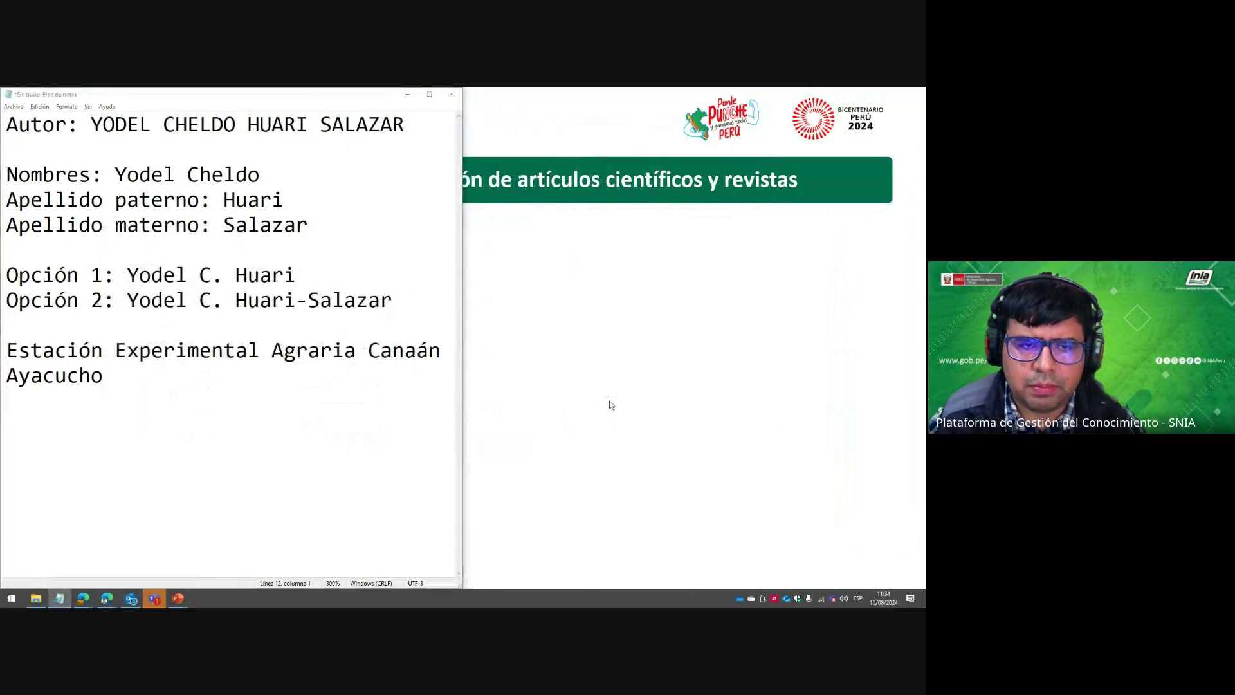
Add an 'Instituo Nacional de Innovación Agraria (INIA)' line above the station.
{"action": "key", "text": "alt+Tab"}
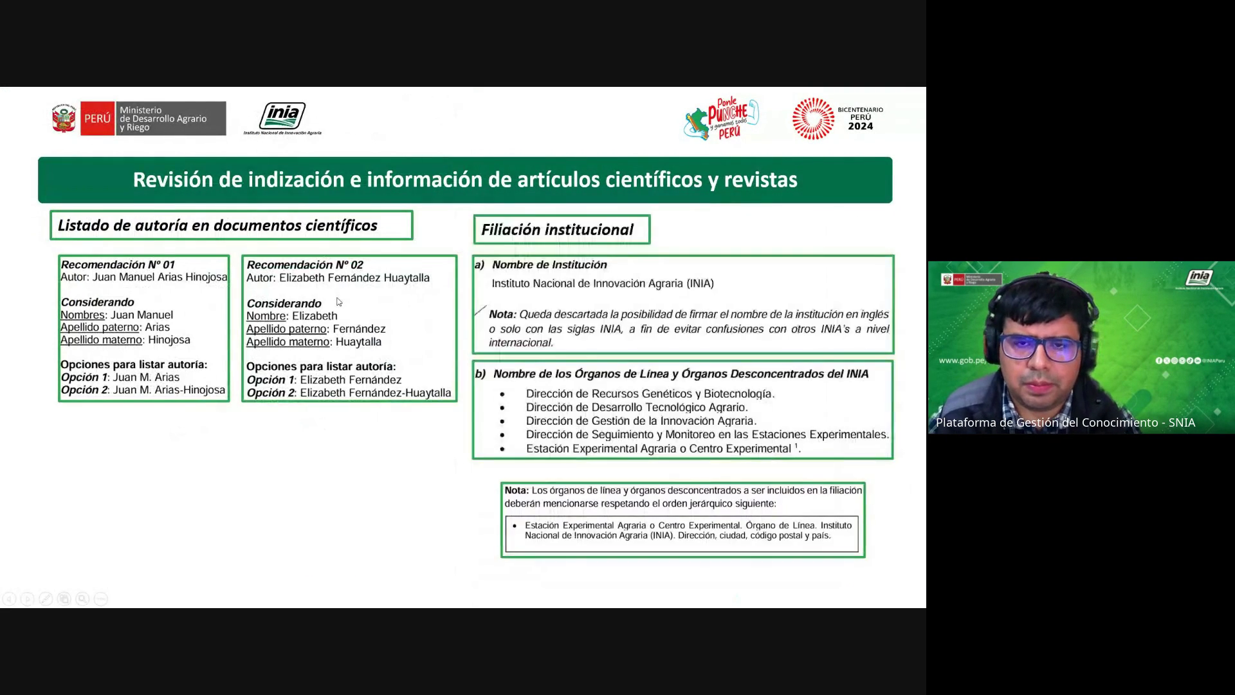
{"action": "key", "text": "alt+Tab"}
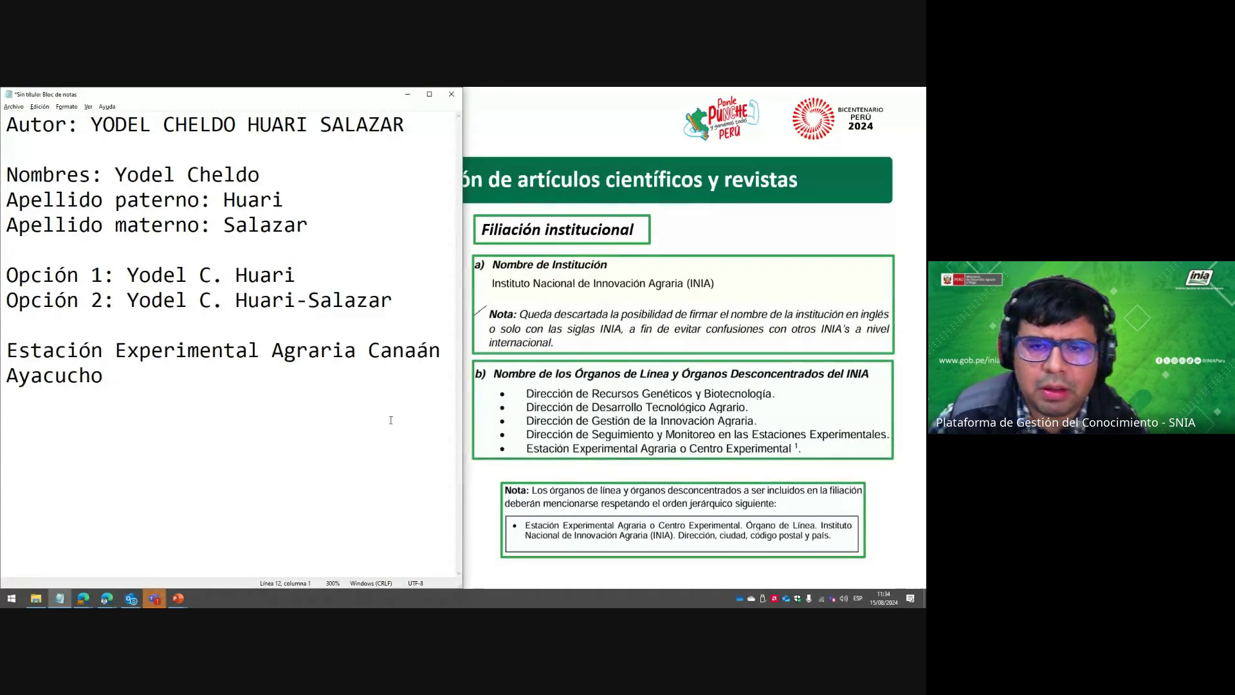
{"action": "key", "text": "Up"}
{"action": "key", "text": "Up"}
{"action": "key", "text": "Return"}
{"action": "key", "text": "Return"}
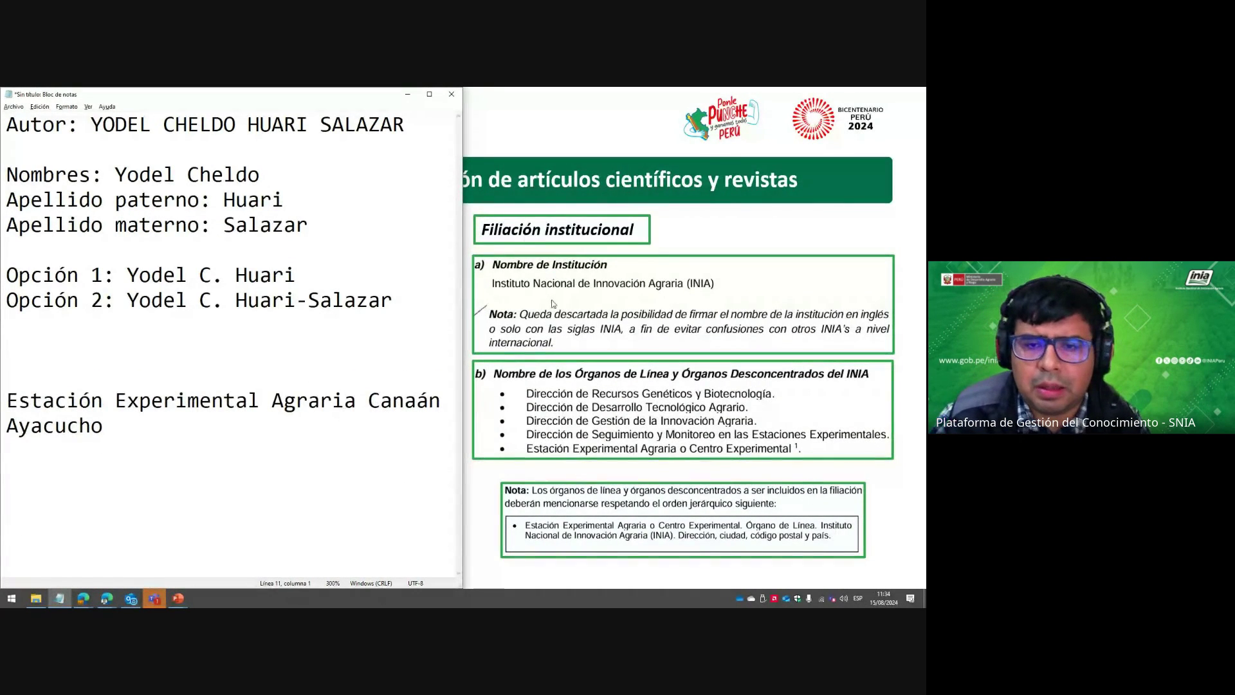
{"action": "left_click", "coordinate": [342, 372]}
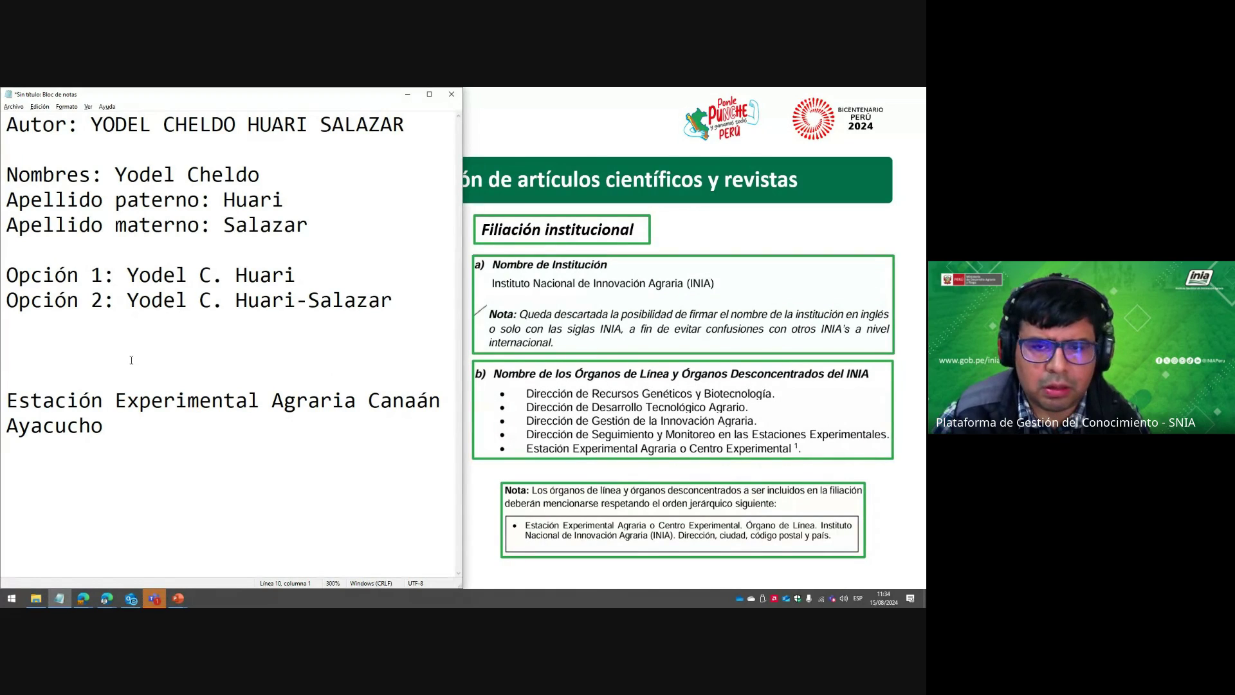
{"action": "type", "text": "Instituo "}
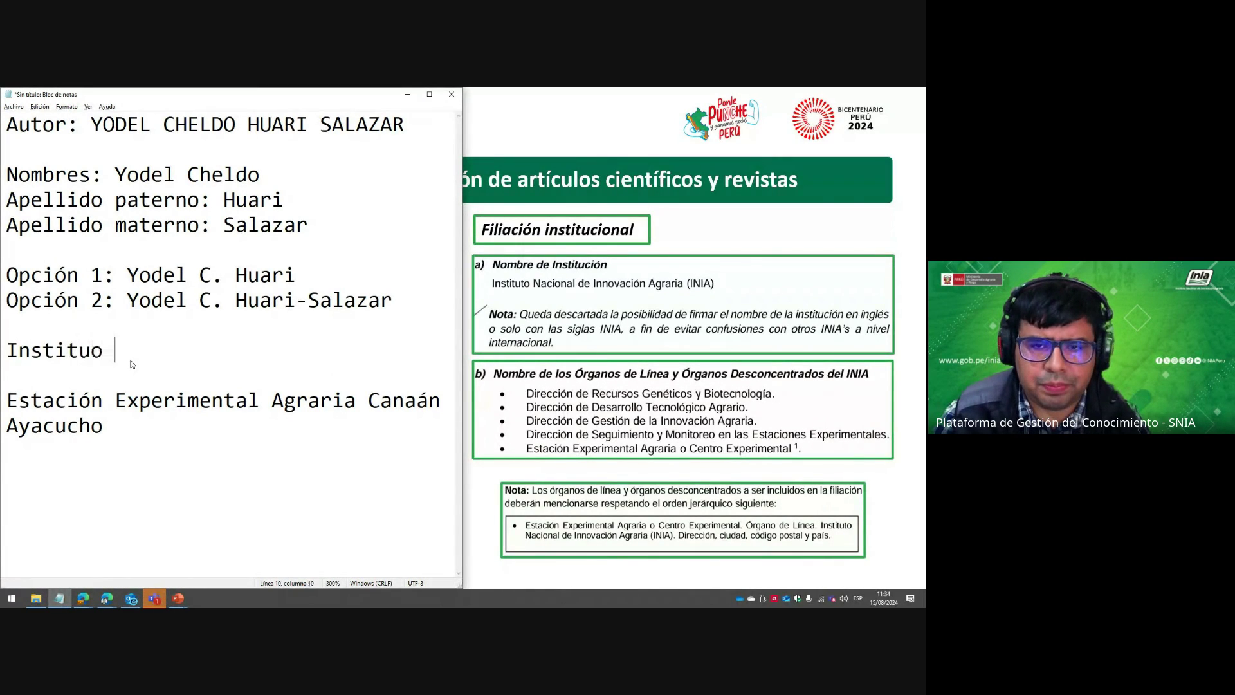
{"action": "type", "text": "Nacional de In"}
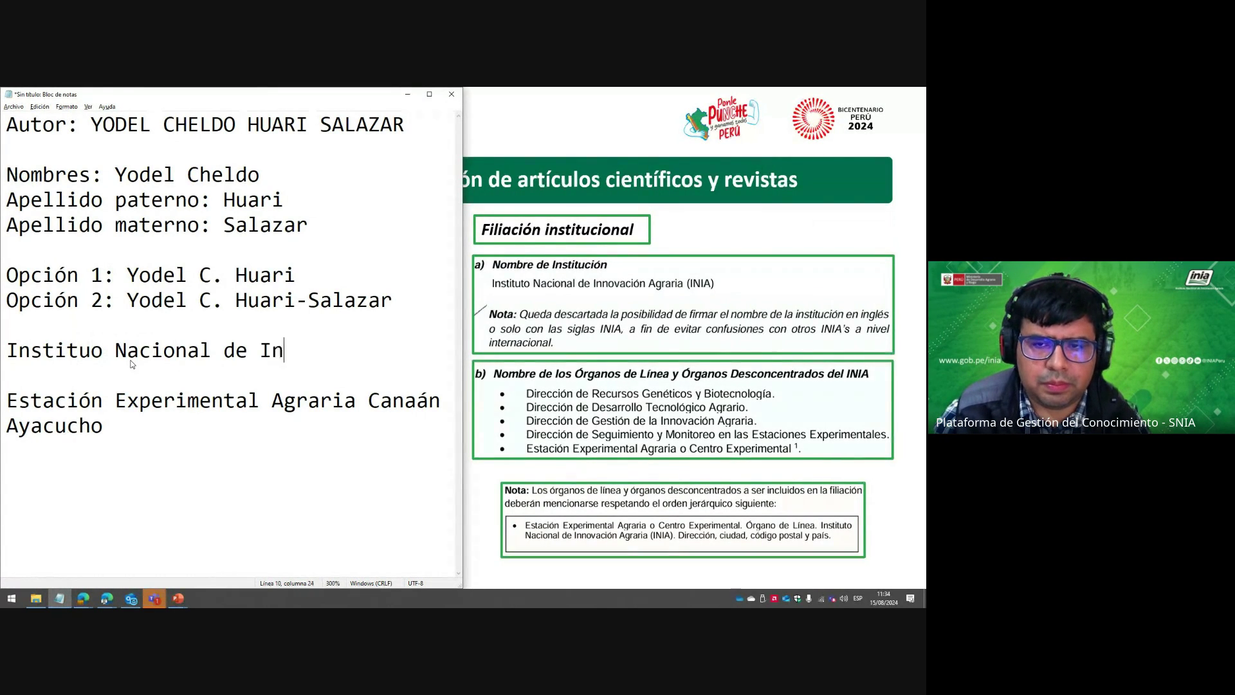
{"action": "type", "text": "novación A"}
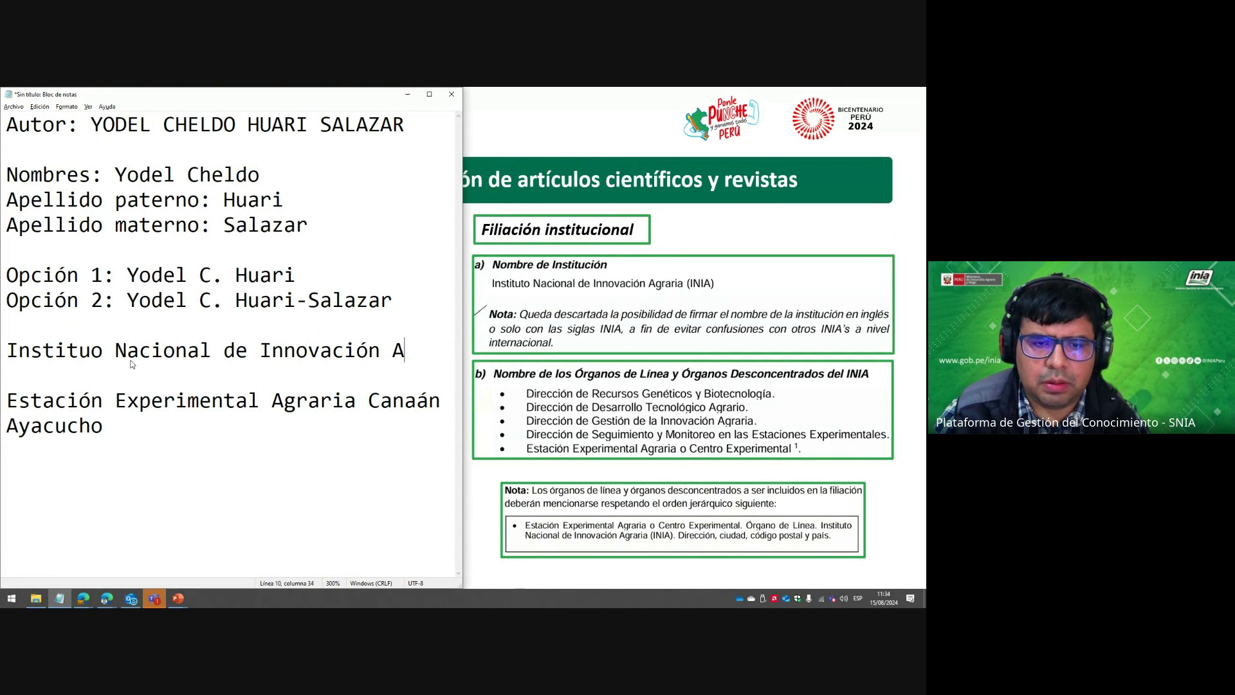
{"action": "type", "text": "graria (INIA)"}
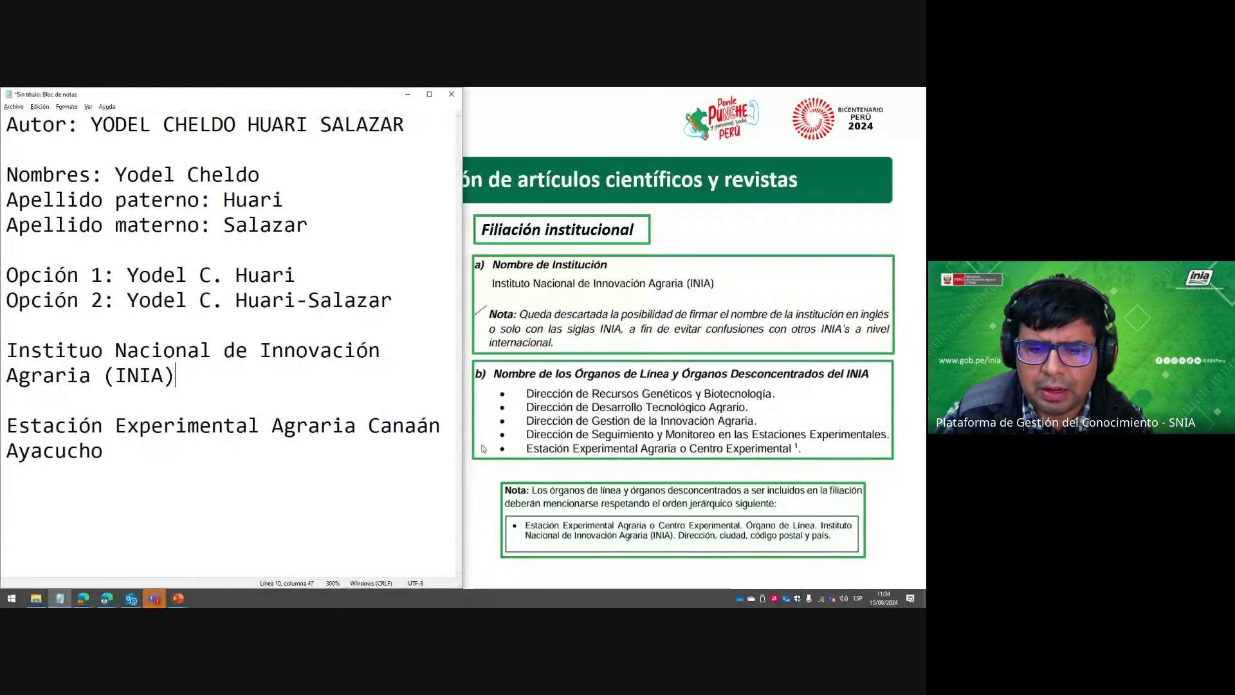
Put a period after Ayacucho in the note.
{"action": "left_click", "coordinate": [206, 448]}
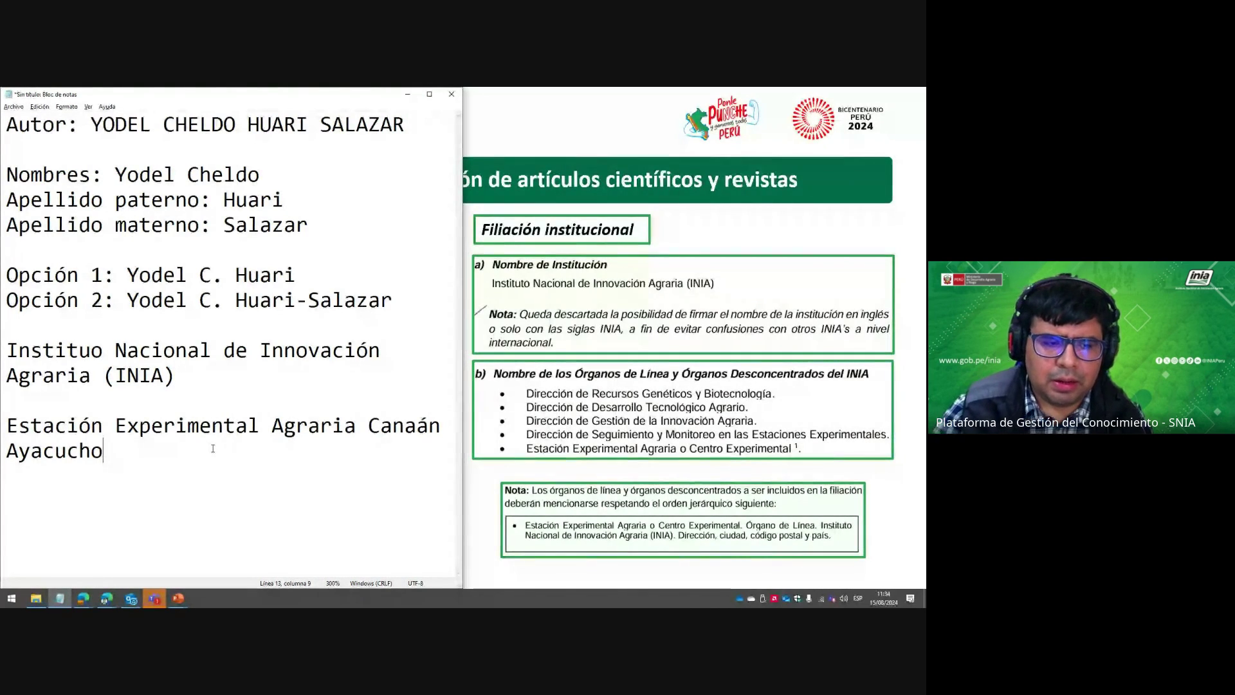
{"action": "type", "text": ". D"}
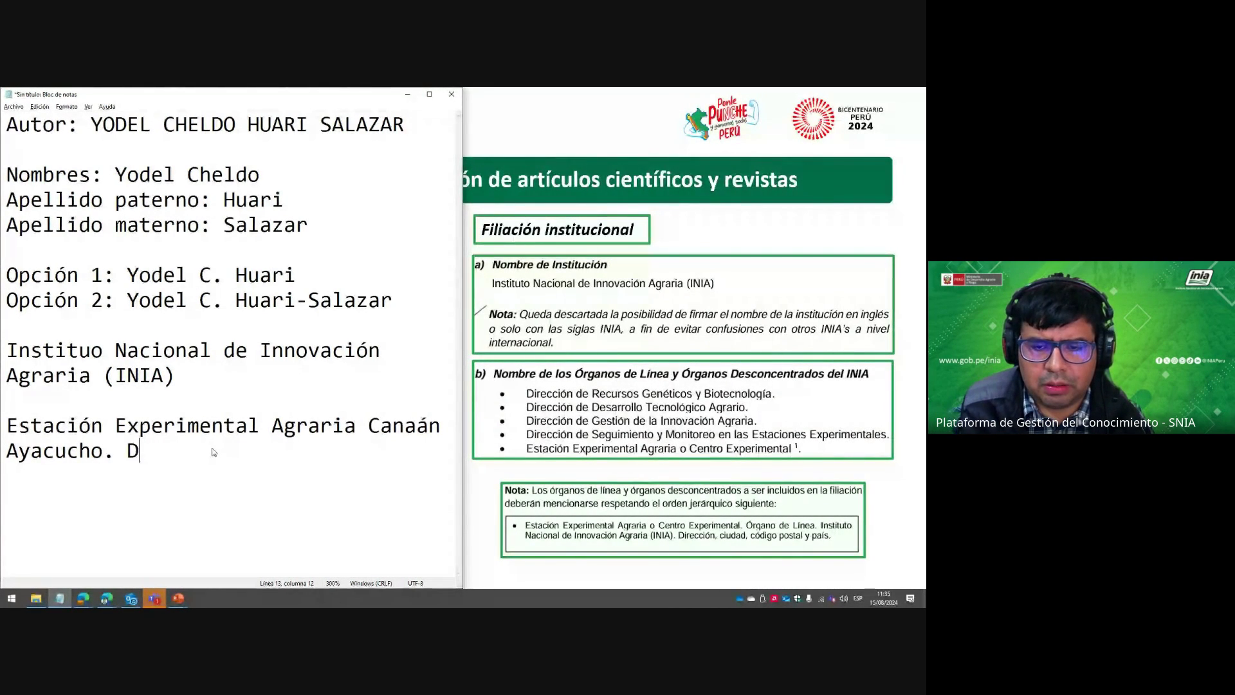
{"action": "key", "text": "BackSpace"}
{"action": "key", "text": "alt+Tab"}
{"action": "key", "text": "alt+Tab"}
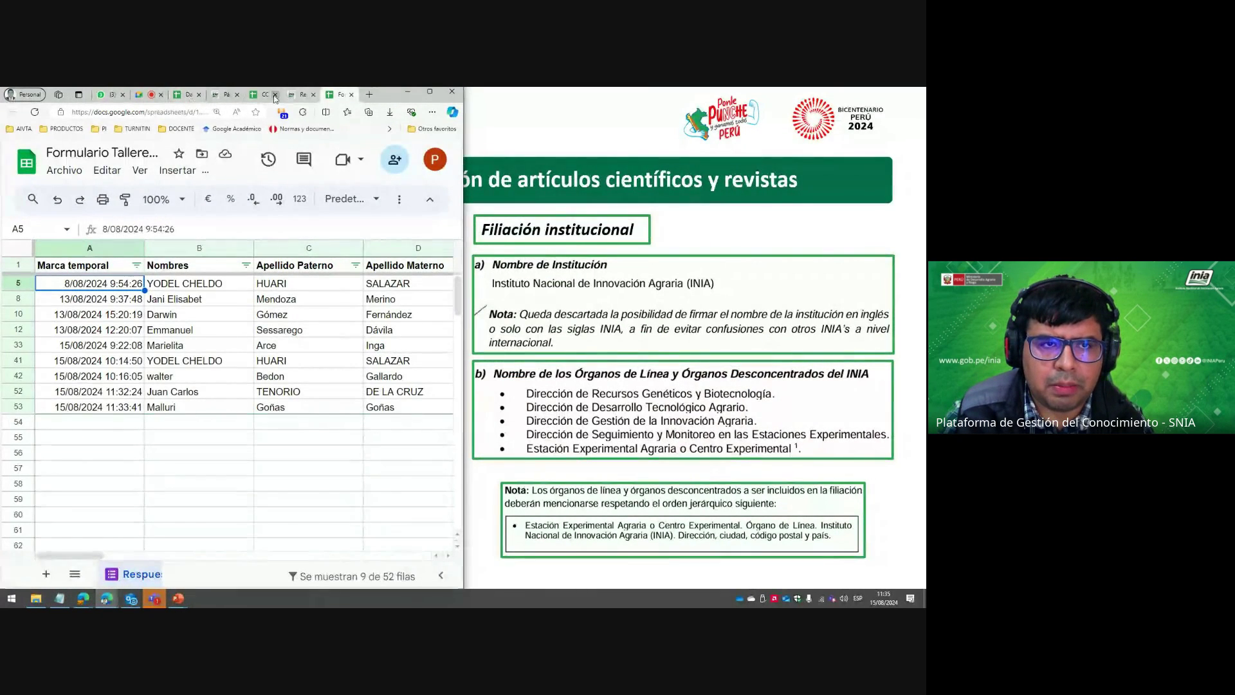
Search Google for 'dsme inia' in a new tab and highlight the directorate's full name.
{"action": "left_click", "coordinate": [368, 95]}
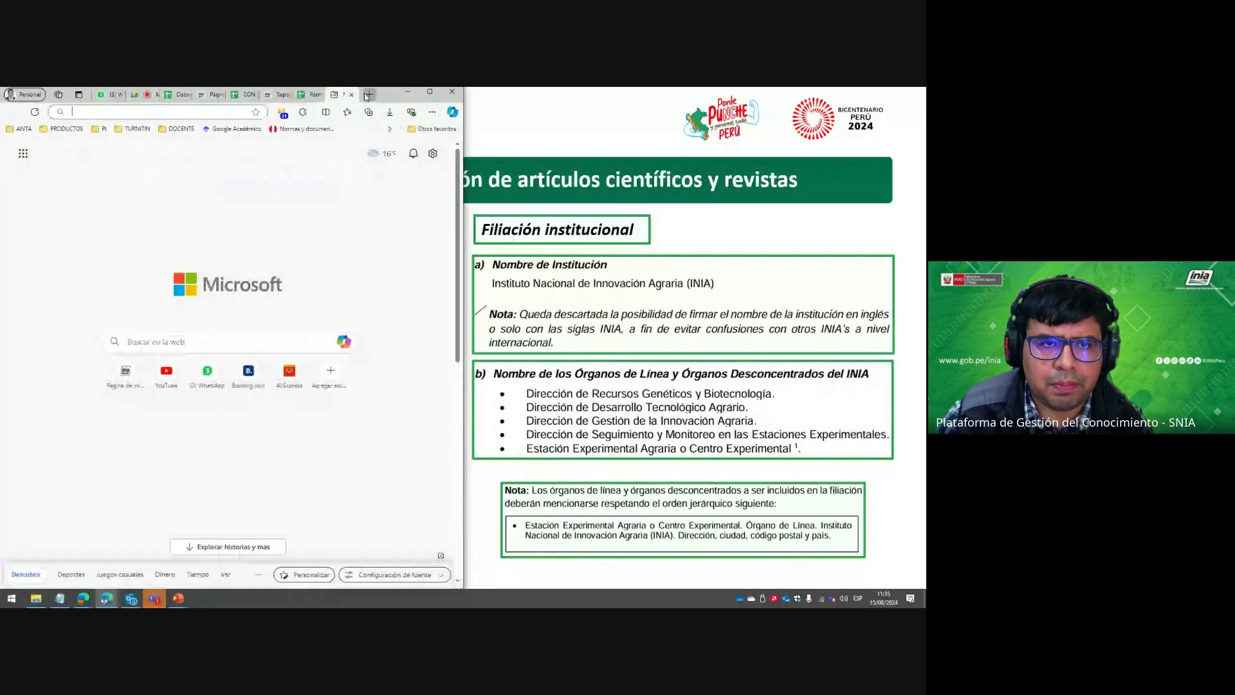
{"action": "type", "text": "gma"}
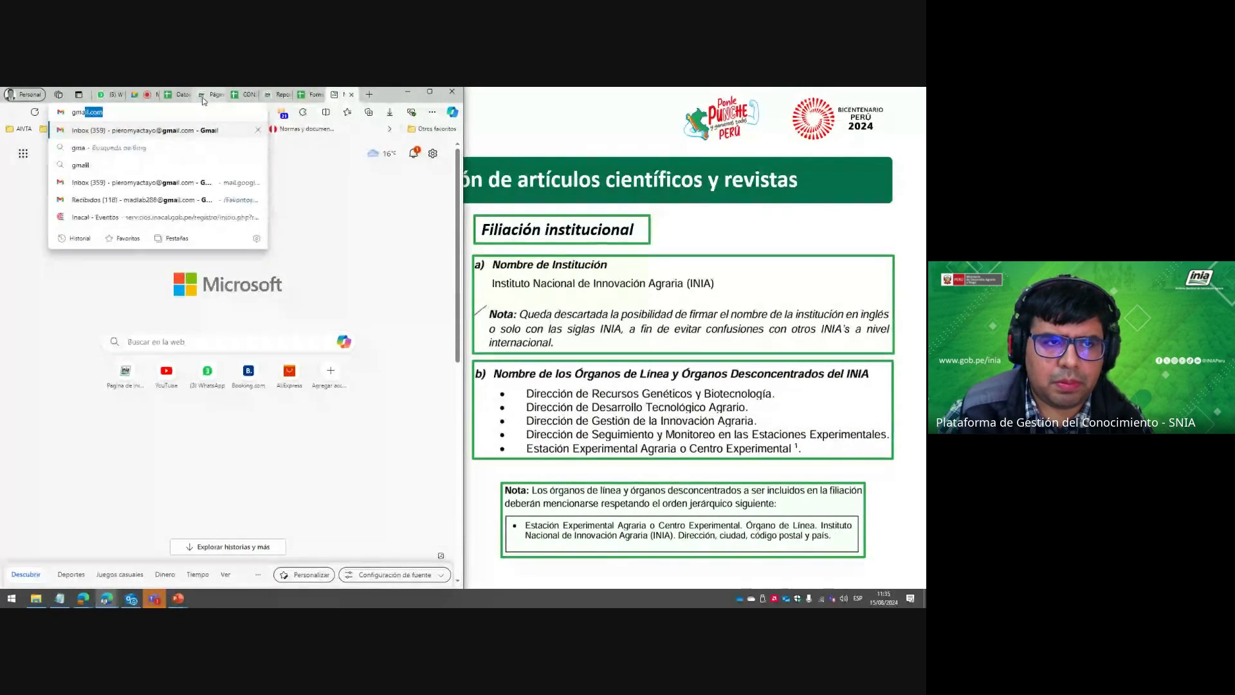
{"action": "key", "text": "BackSpace"}
{"action": "key", "text": "BackSpace"}
{"action": "key", "text": "BackSpace"}
{"action": "key", "text": "BackSpace"}
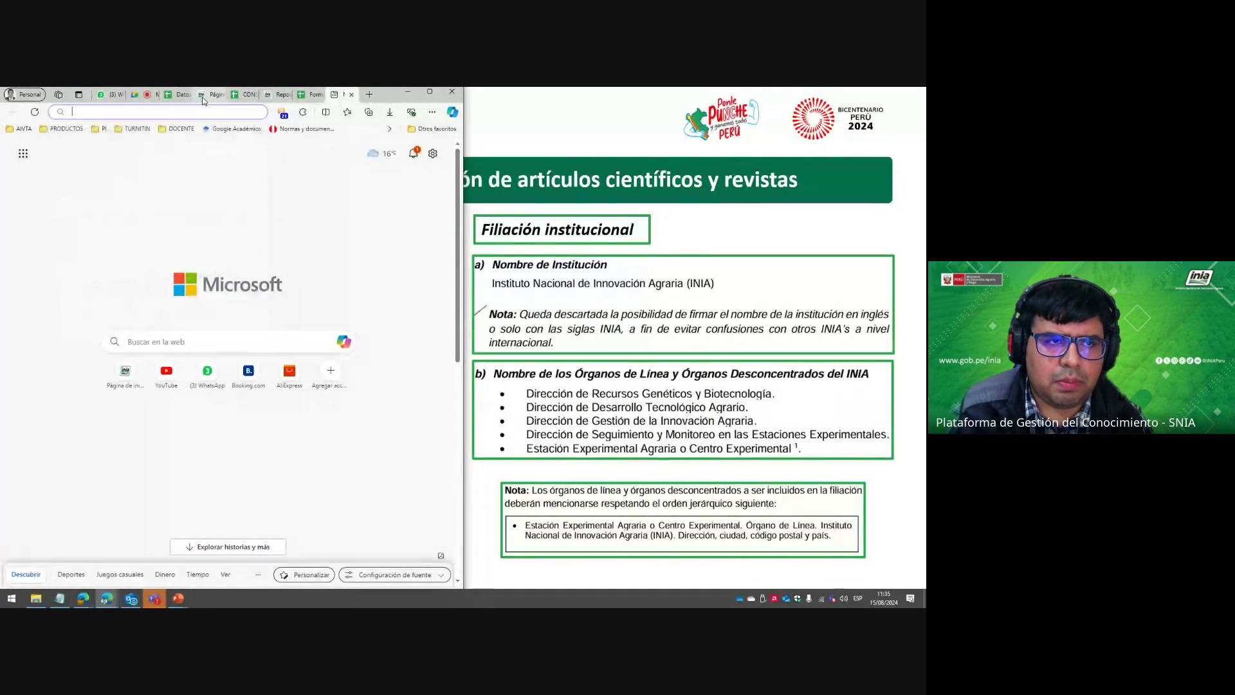
{"action": "type", "text": "go"}
{"action": "key", "text": "BackSpace"}
{"action": "key", "text": "BackSpace"}
{"action": "type", "text": "google.com"}
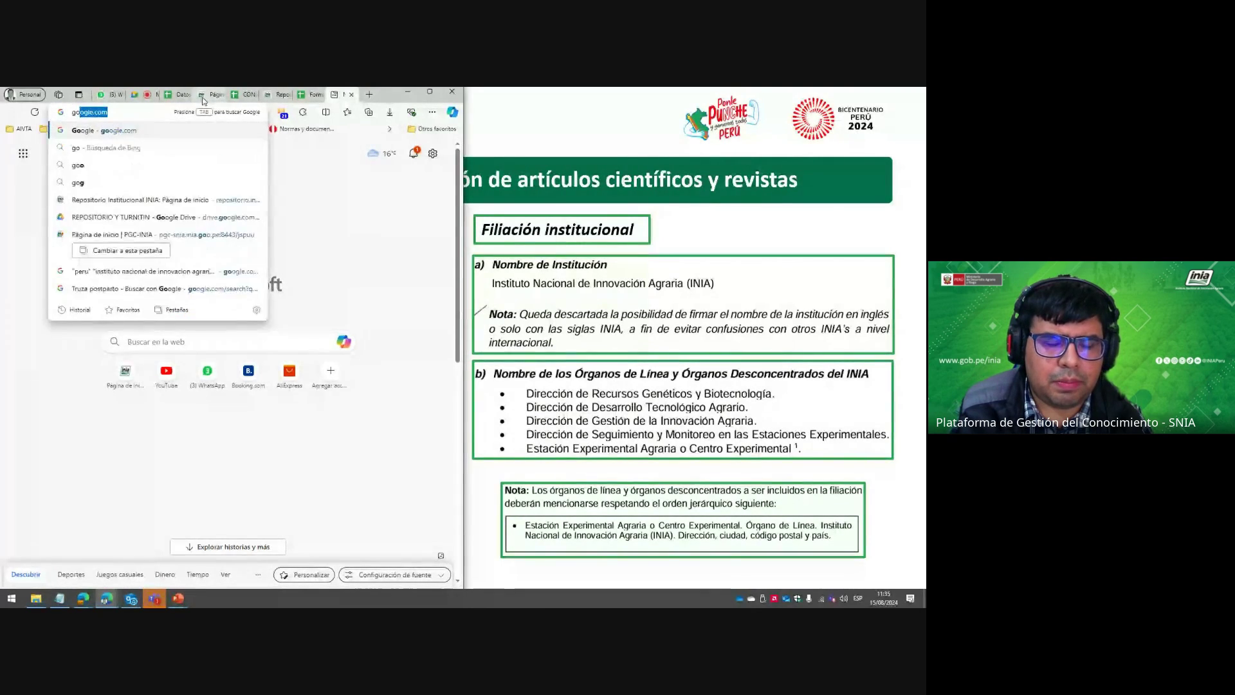
{"action": "key", "text": "Return"}
{"action": "type", "text": "d"}
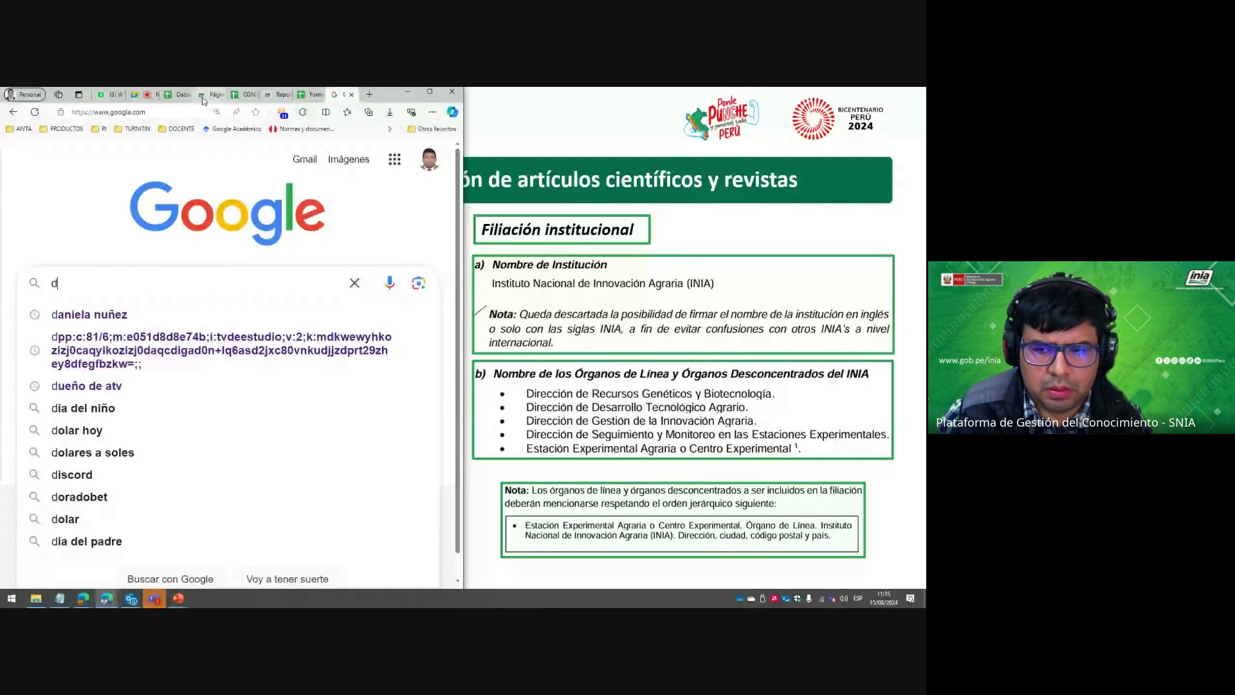
{"action": "type", "text": "sme"}
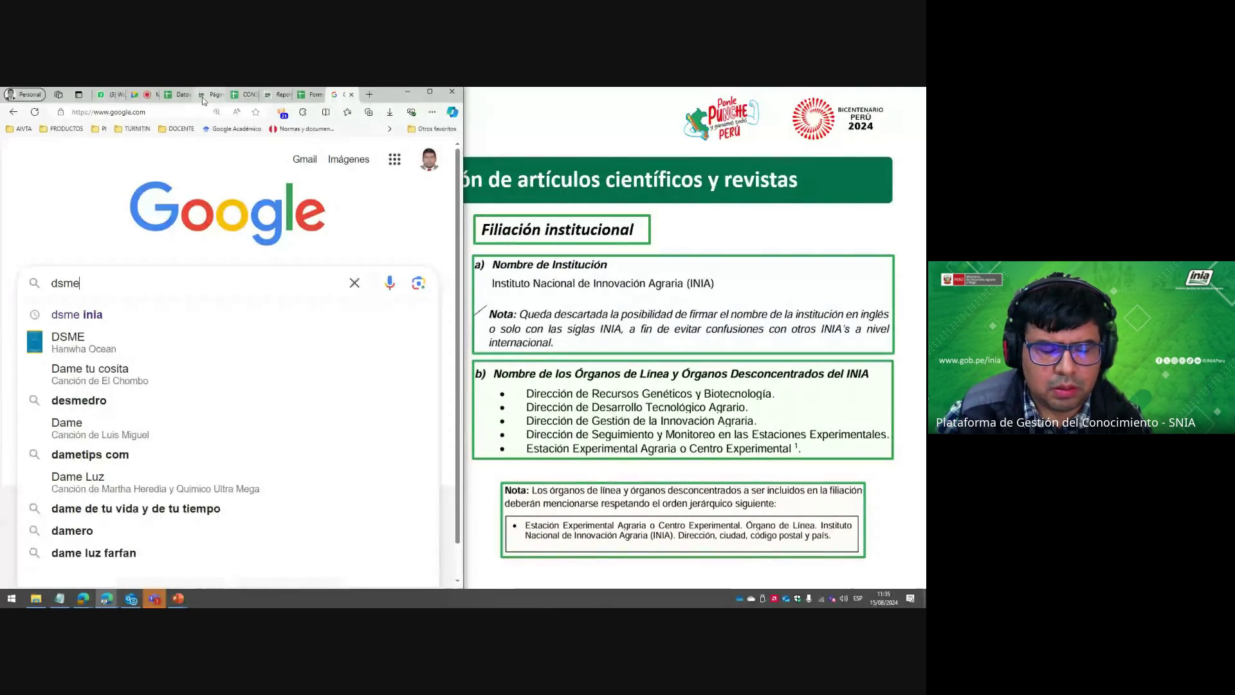
{"action": "key", "text": "Down"}
{"action": "key", "text": "Return"}
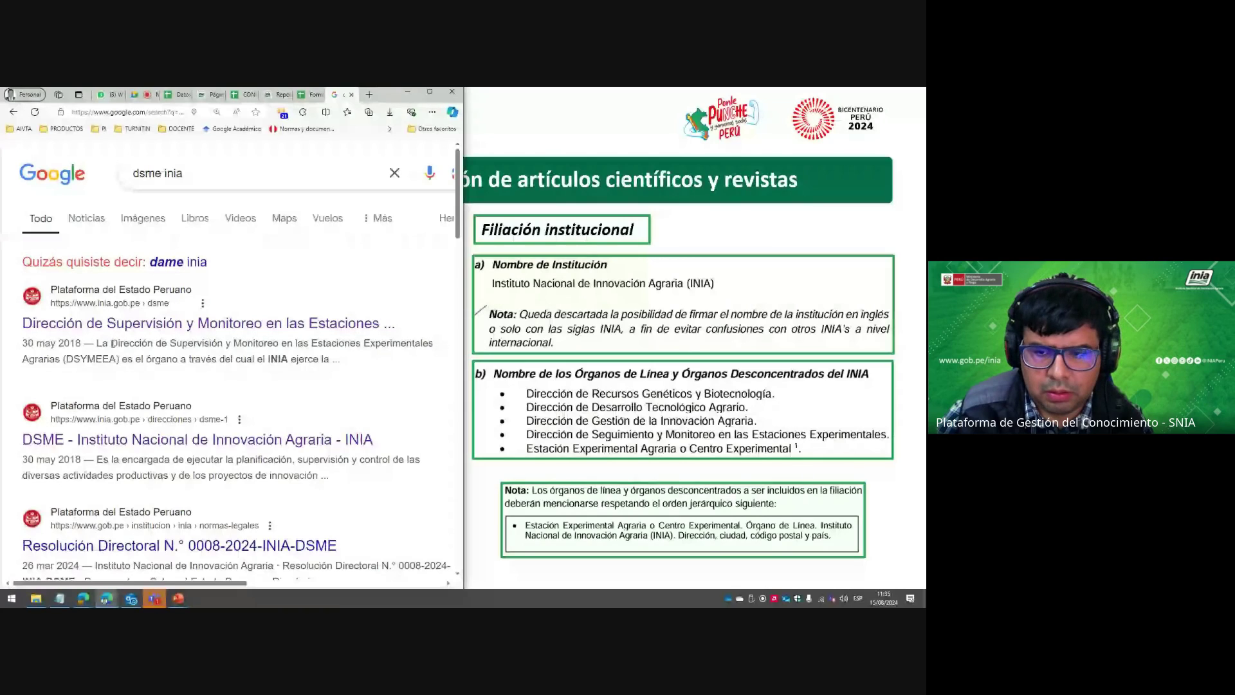
{"action": "left_click_drag", "start_coordinate": [113, 345], "coordinate": [440, 349]}
{"action": "key", "text": "ctrl+c"}
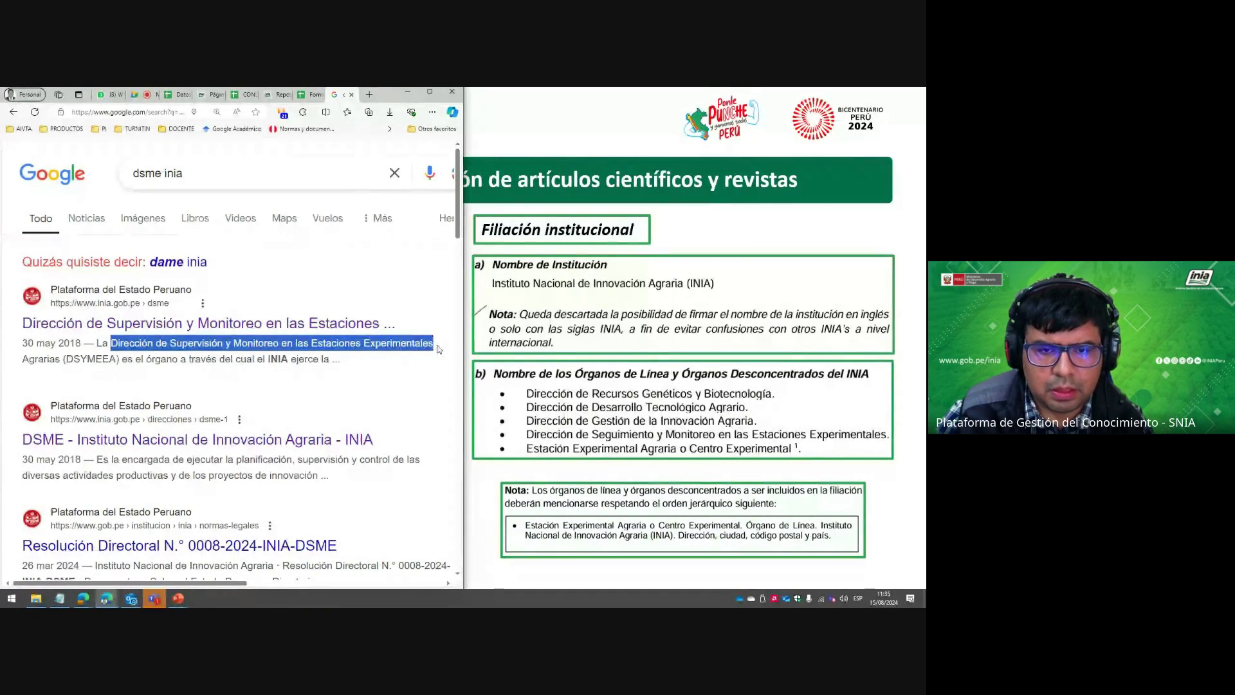
{"action": "left_click", "coordinate": [407, 93]}
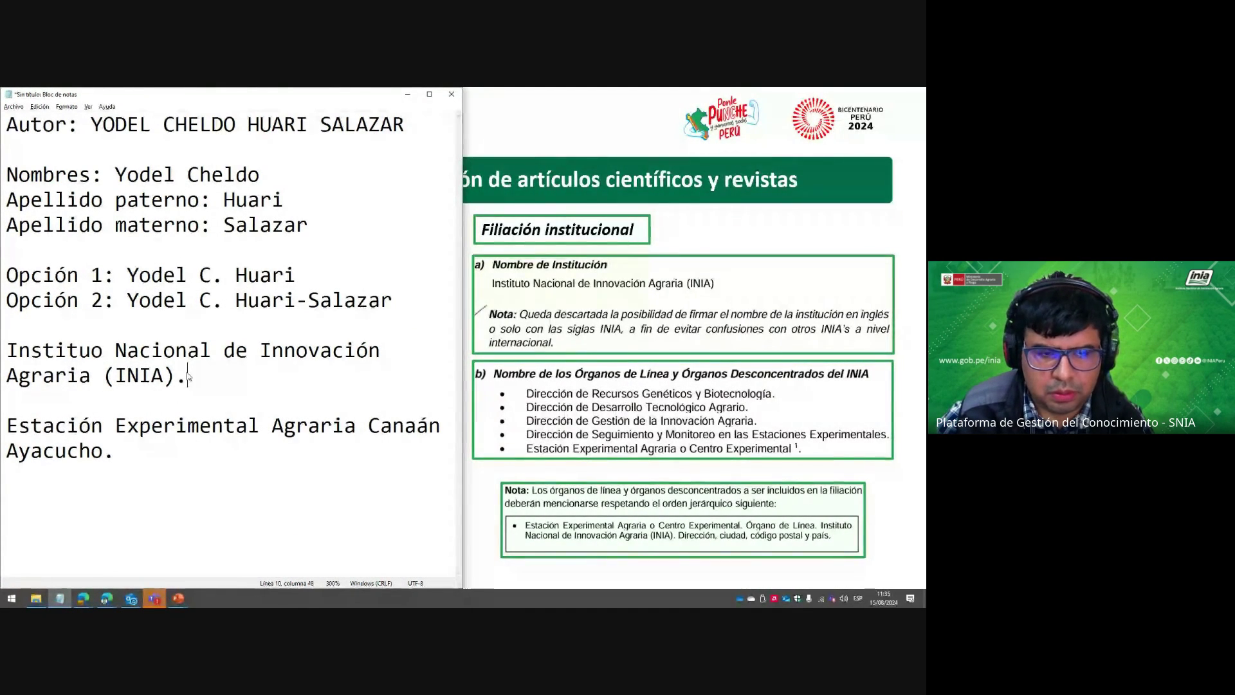
Paste the Dirección de Supervisión y Monitoreo directorate line under INIA and snap Edge right.
{"action": "key", "text": "BackSpace"}
{"action": "key", "text": "BackSpace"}
{"action": "key", "text": "Return"}
{"action": "key", "text": "Return"}
{"action": "key", "text": "ctrl+v"}
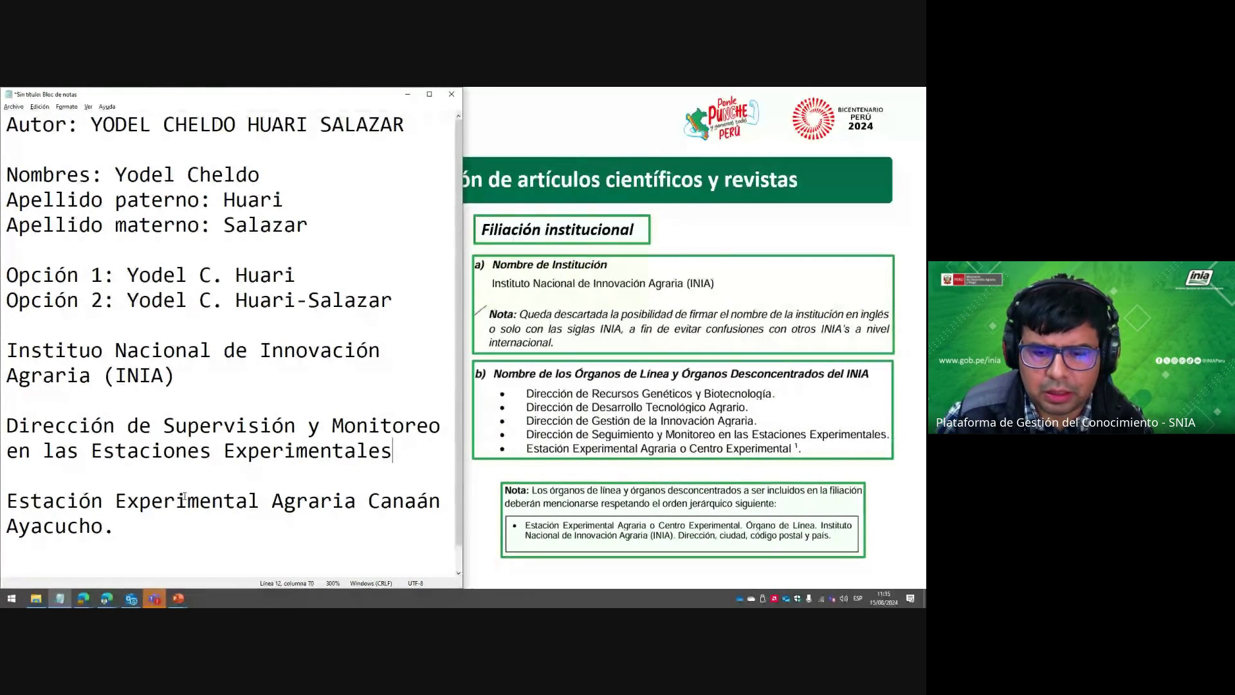
{"action": "scroll", "coordinate": [193, 513], "scroll_direction": "down", "scroll_amount": 1}
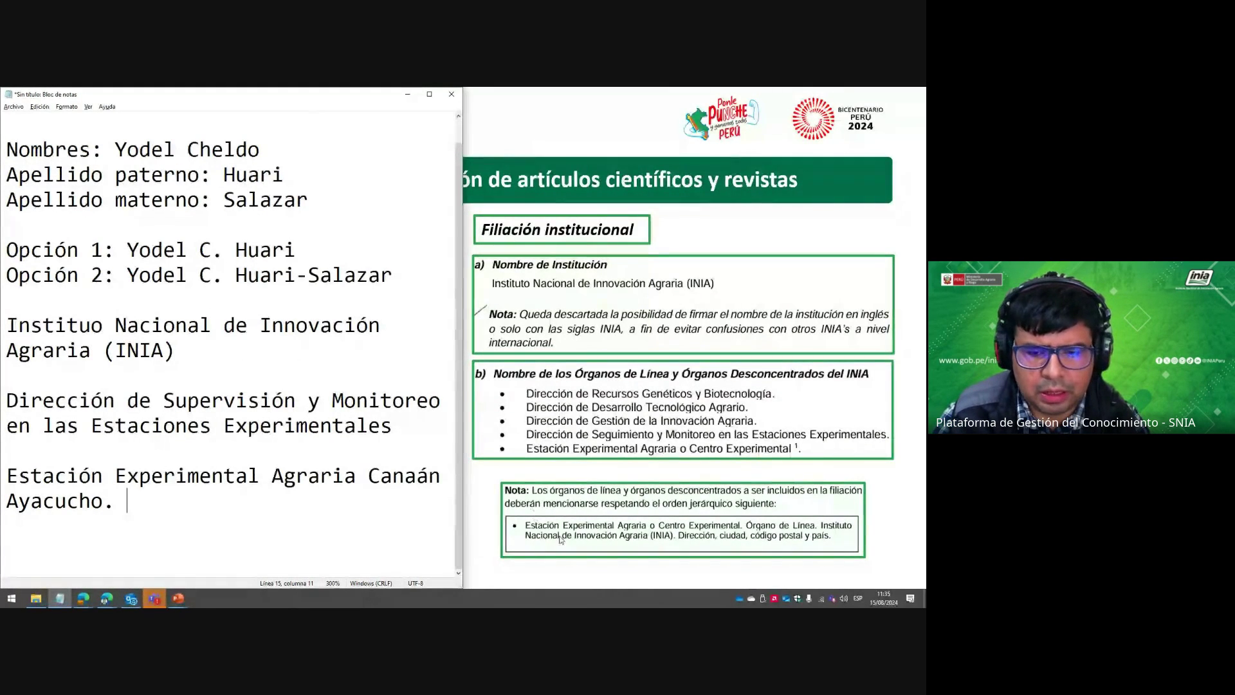
{"action": "key", "text": "Return"}
{"action": "key", "text": "Return"}
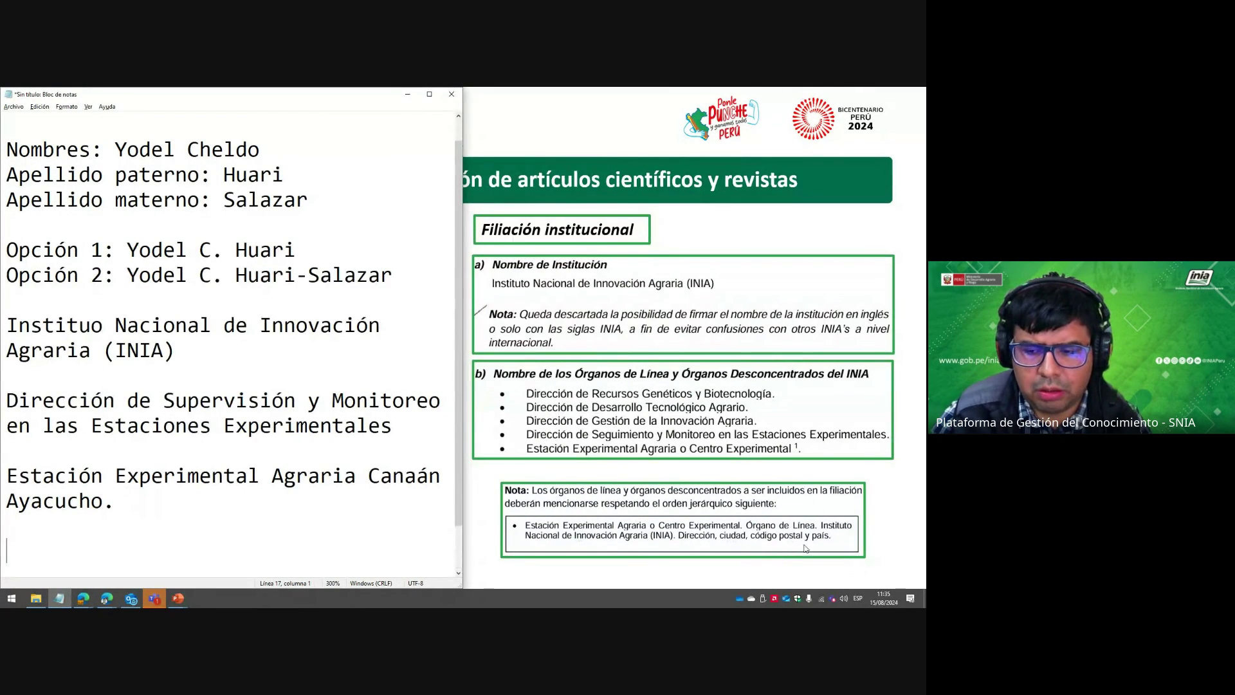
{"action": "key", "text": "alt+Tab"}
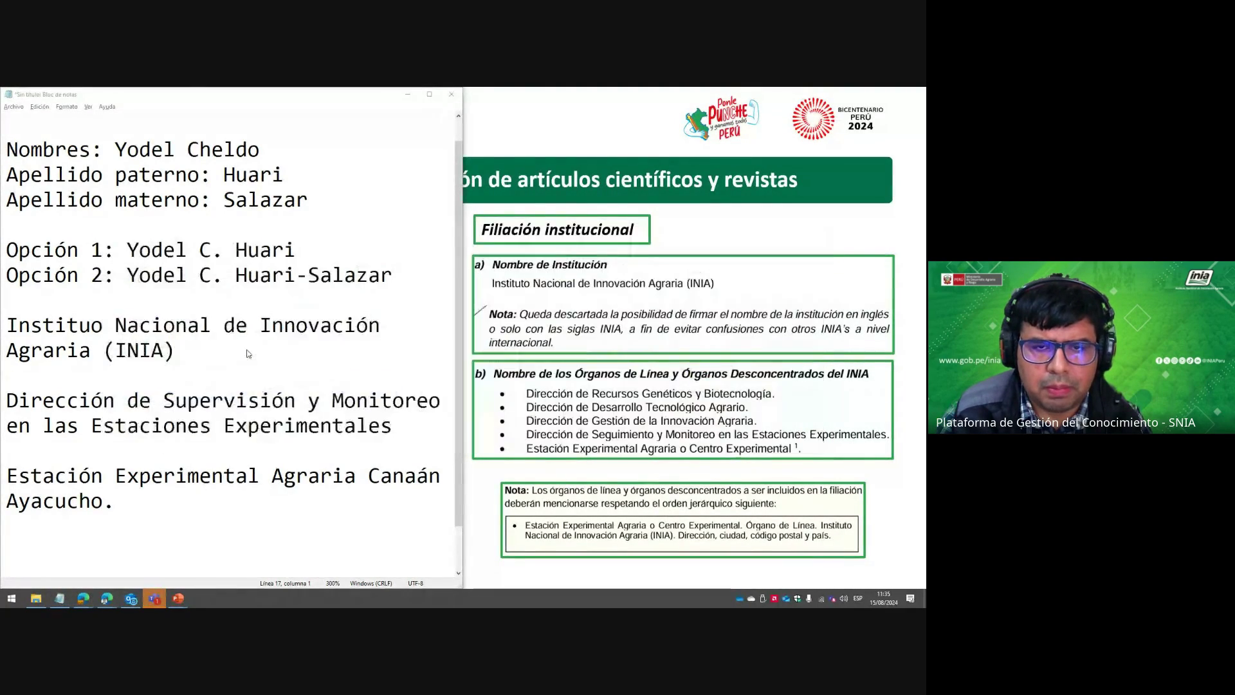
{"action": "key", "text": "super+Right"}
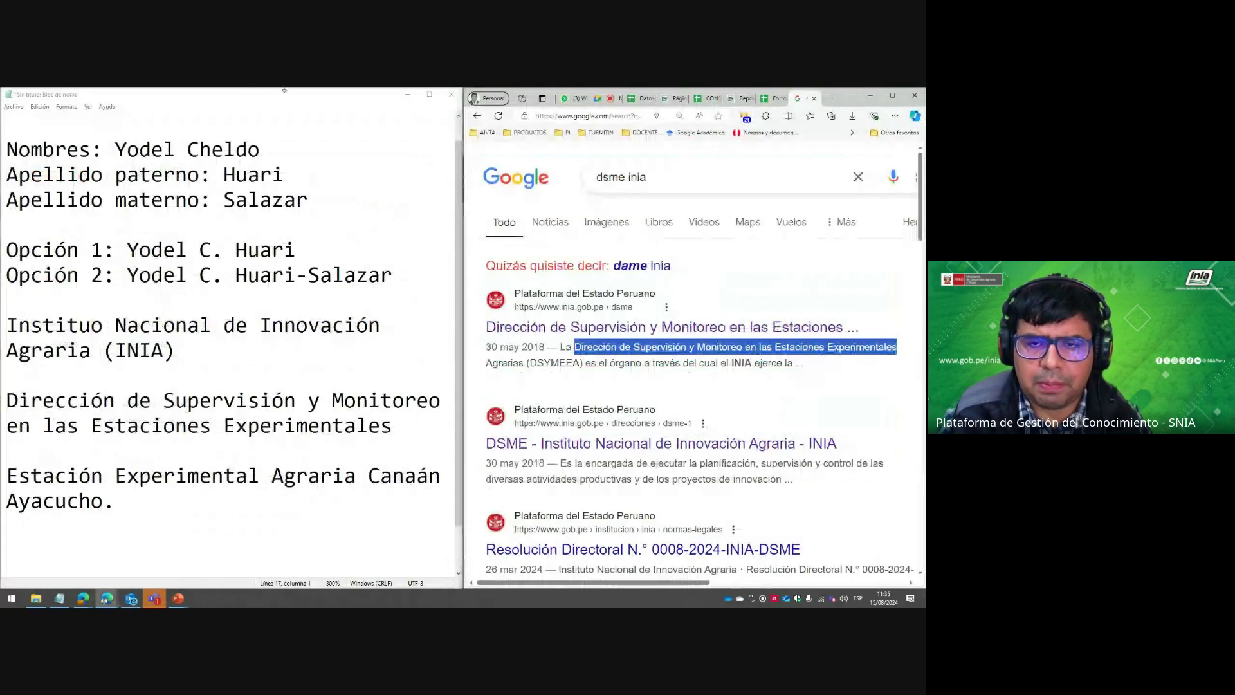
Search Google for the Canaán station name copied from the note plus "dirección".
{"action": "left_click_drag", "start_coordinate": [671, 173], "coordinate": [509, 178]}
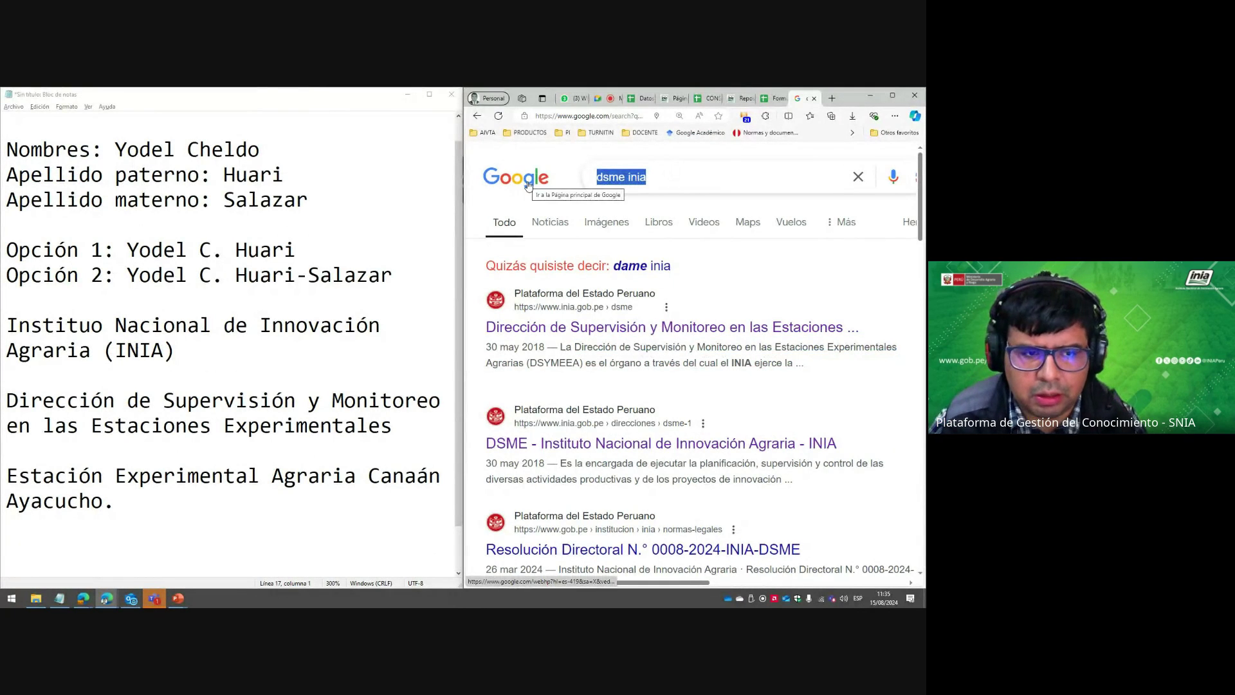
{"action": "key", "text": "BackSpace"}
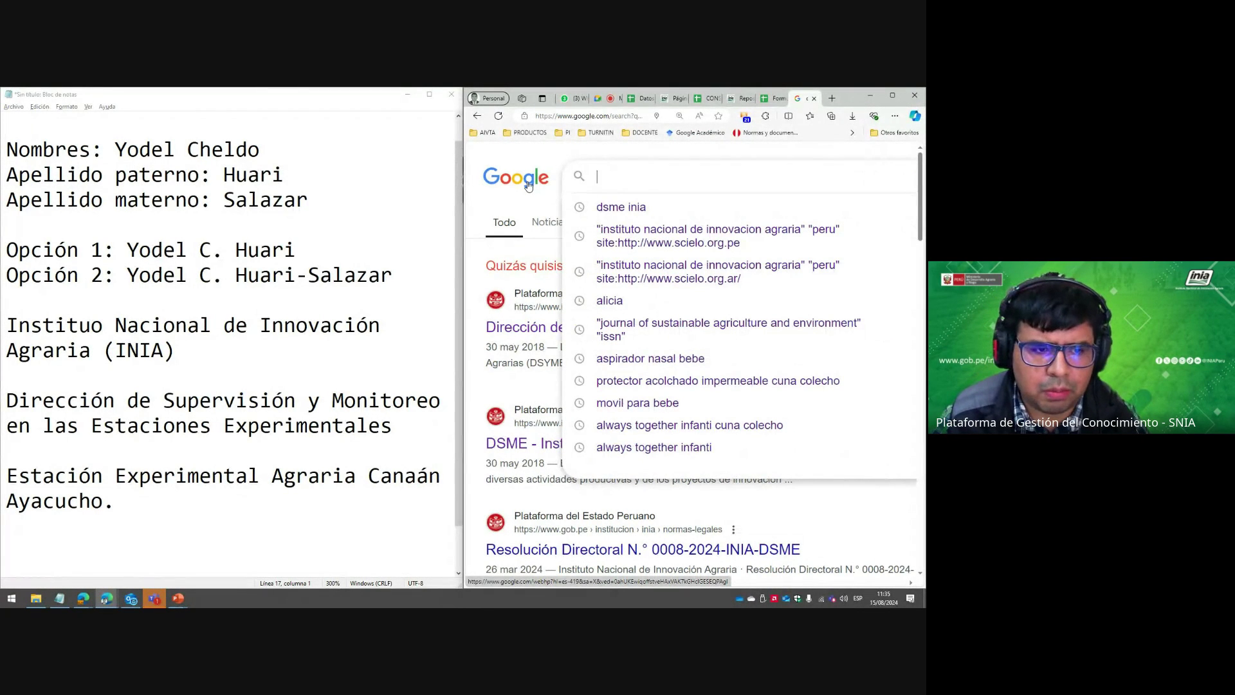
{"action": "left_click_drag", "start_coordinate": [103, 500], "coordinate": [7, 476]}
{"action": "key", "text": "ctrl+c"}
{"action": "left_click", "coordinate": [647, 177]}
{"action": "key", "text": "ctrl+v"}
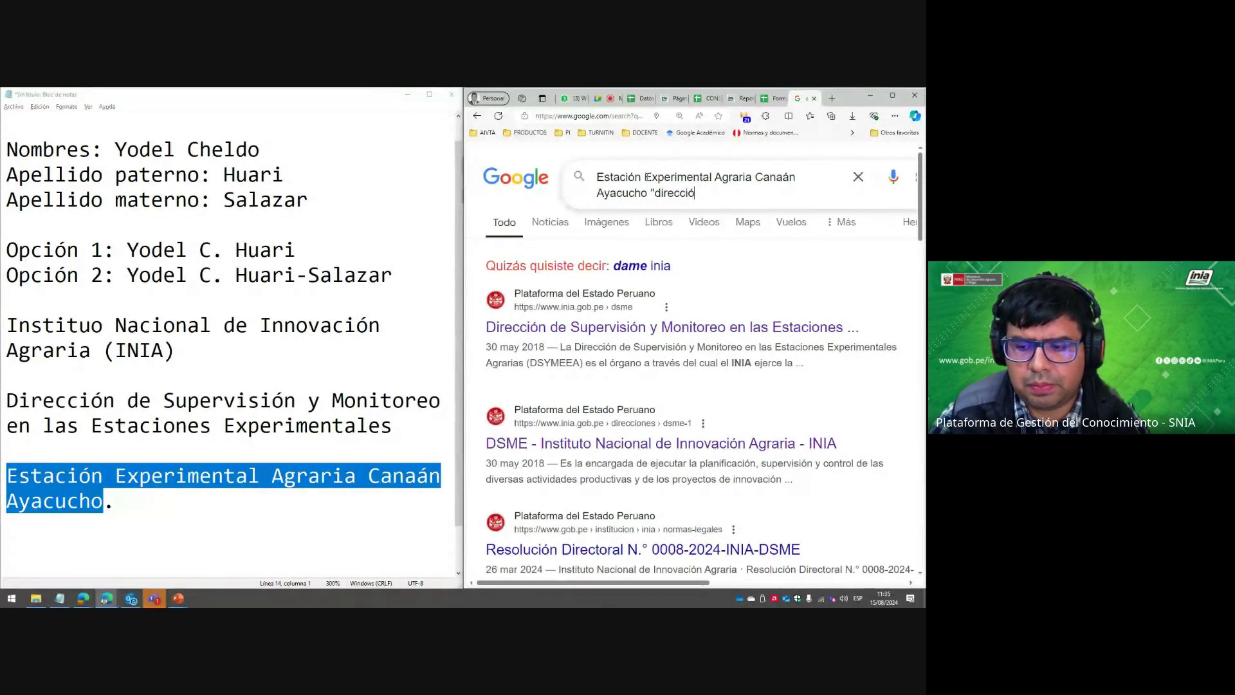
{"action": "type", "text": "\"dirección\""}
{"action": "key", "text": "Return"}
Open the gob.pe EEA Canaán page and copy its Dirección line.
{"action": "scroll", "coordinate": [590, 364], "scroll_direction": "down", "scroll_amount": 3}
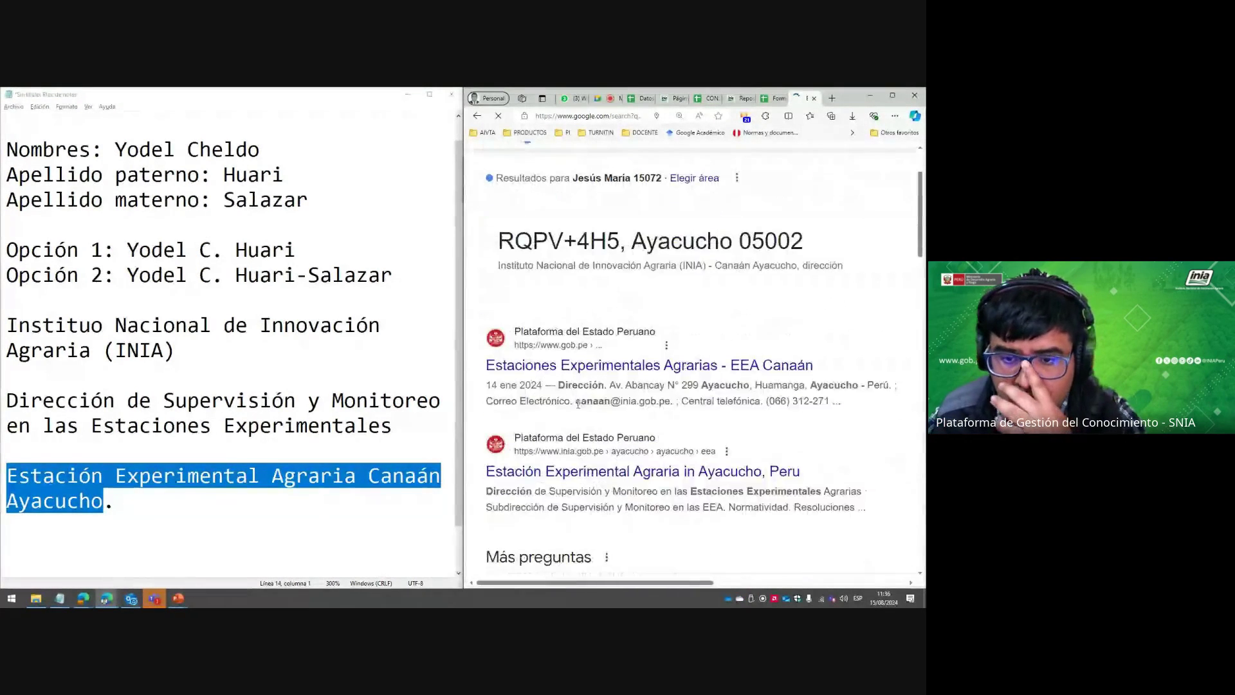
{"action": "left_click", "coordinate": [641, 366]}
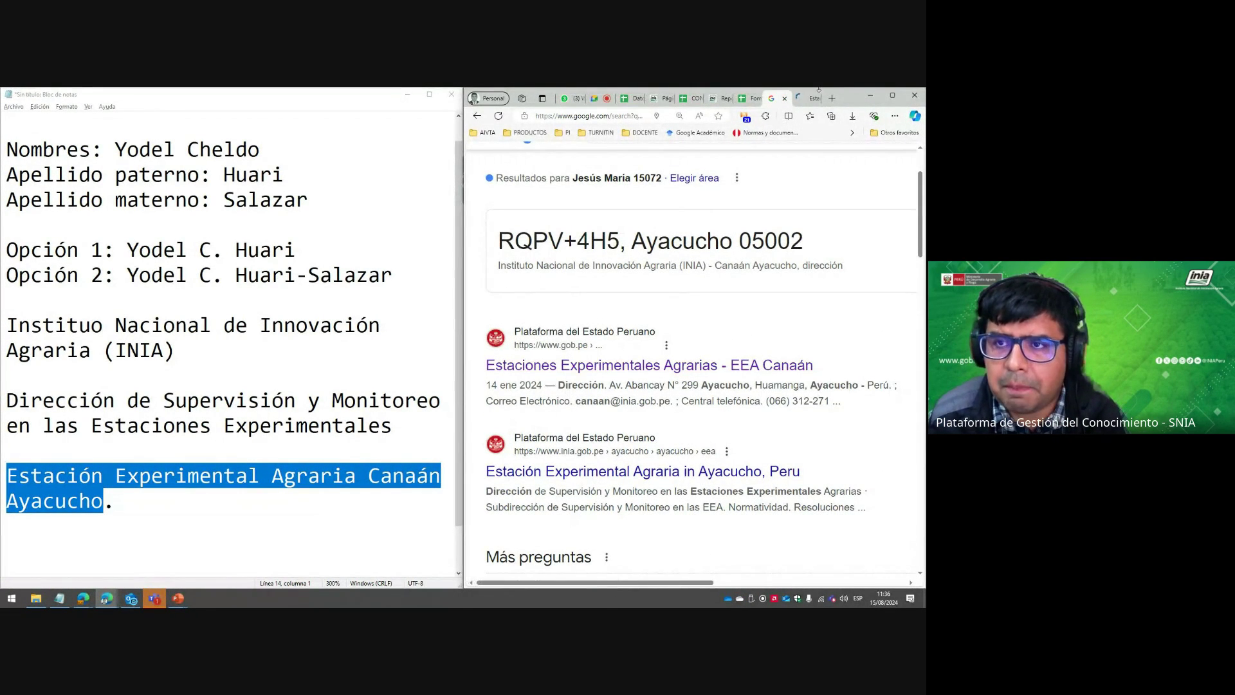
{"action": "scroll", "coordinate": [745, 335], "scroll_direction": "down", "scroll_amount": 10}
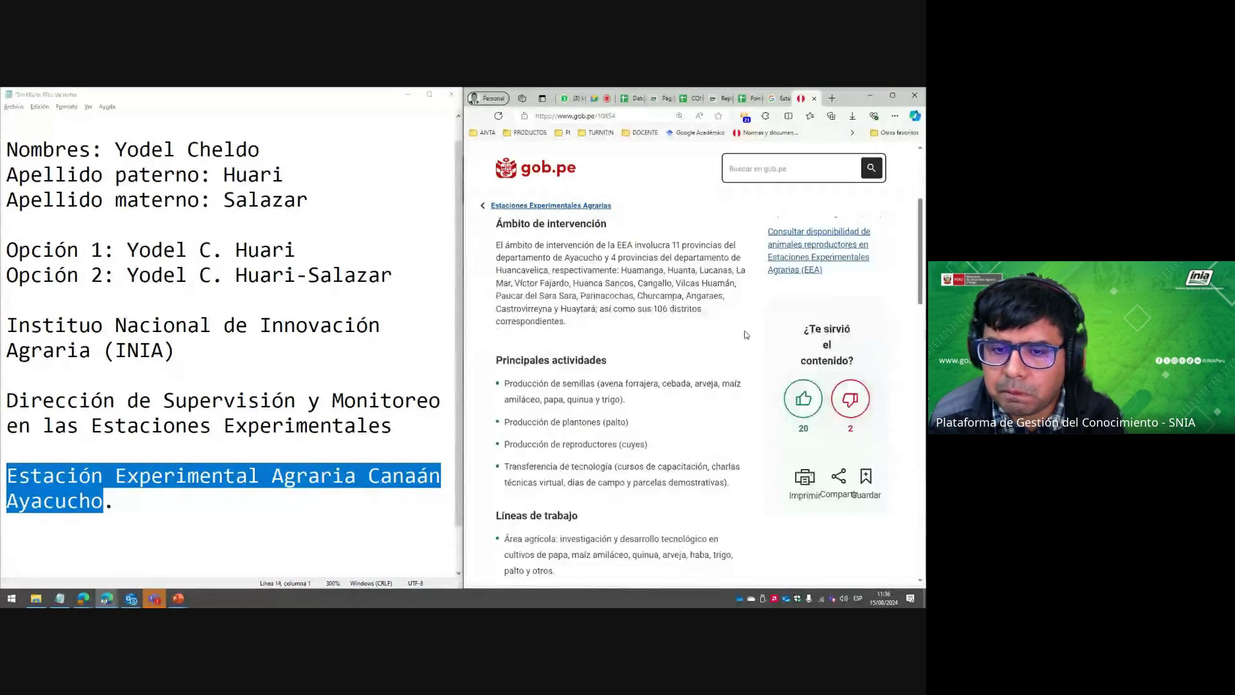
{"action": "scroll", "coordinate": [746, 325], "scroll_direction": "down", "scroll_amount": 5}
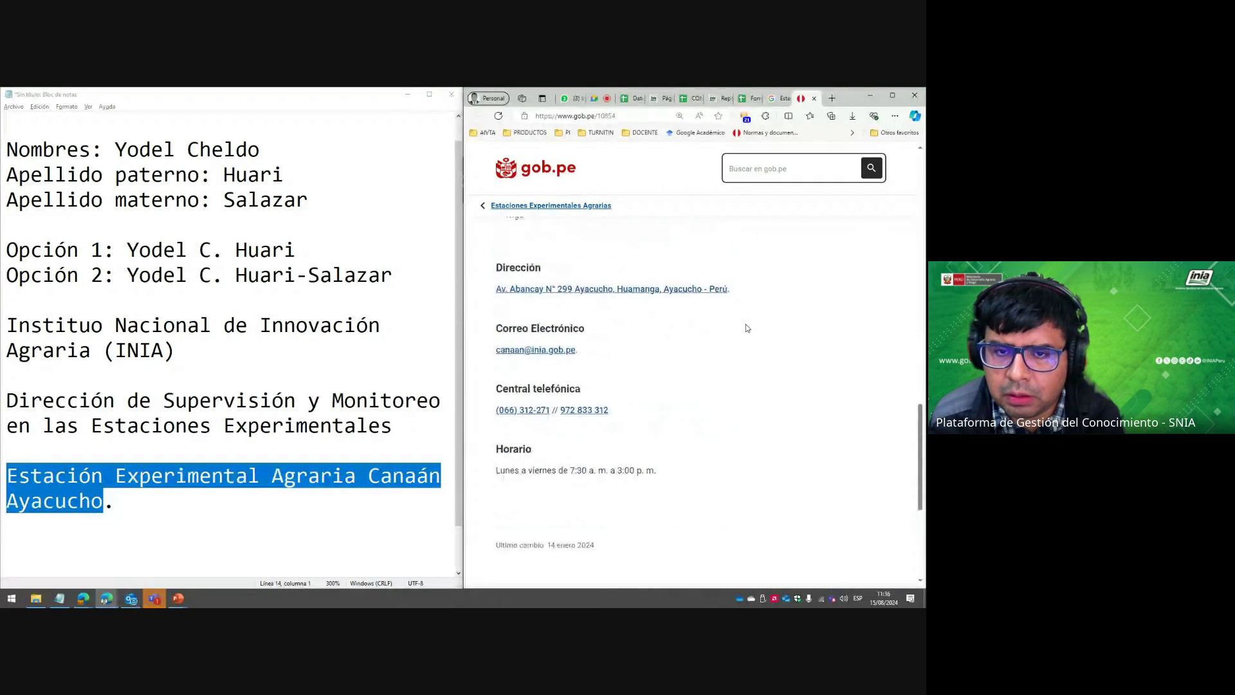
{"action": "scroll", "coordinate": [747, 325], "scroll_direction": "up", "scroll_amount": 1}
{"action": "left_click_drag", "start_coordinate": [732, 327], "coordinate": [491, 333]}
Paste 'Av. Abancay N° 299 Ayacucho, Huamanga, Ayacucho - Perú' below the station line in the note.
{"action": "left_click", "coordinate": [122, 454]}
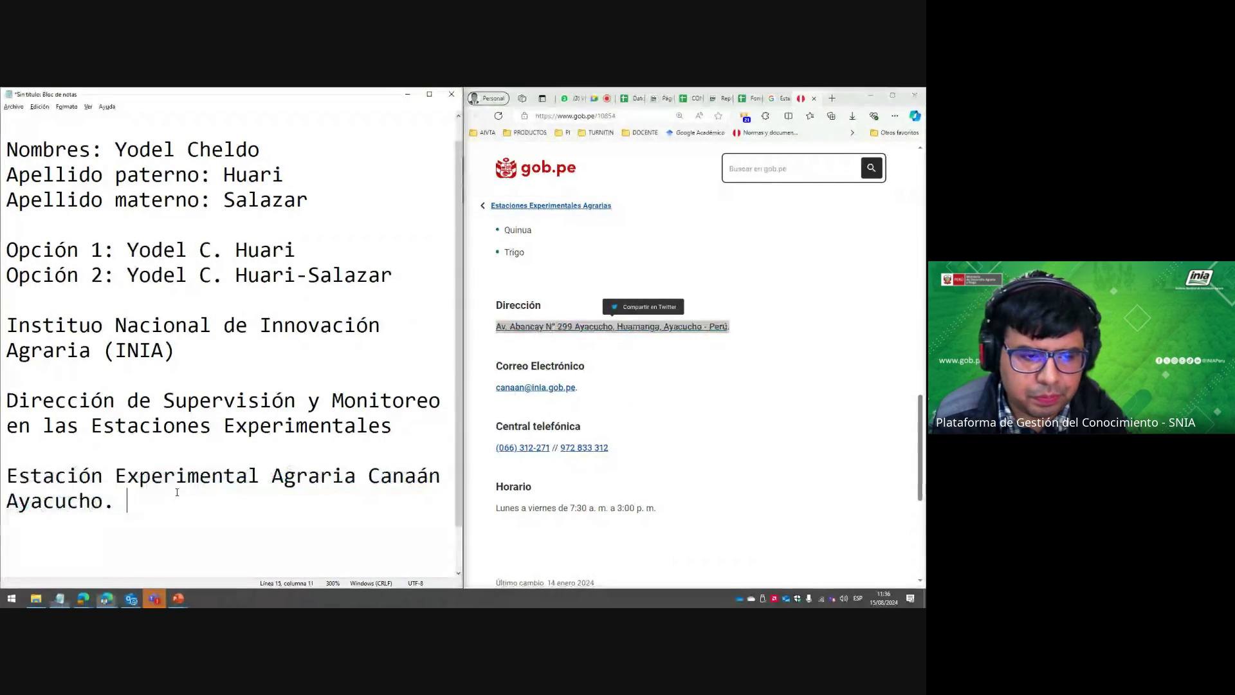
{"action": "key", "text": "Return"}
{"action": "key", "text": "Return"}
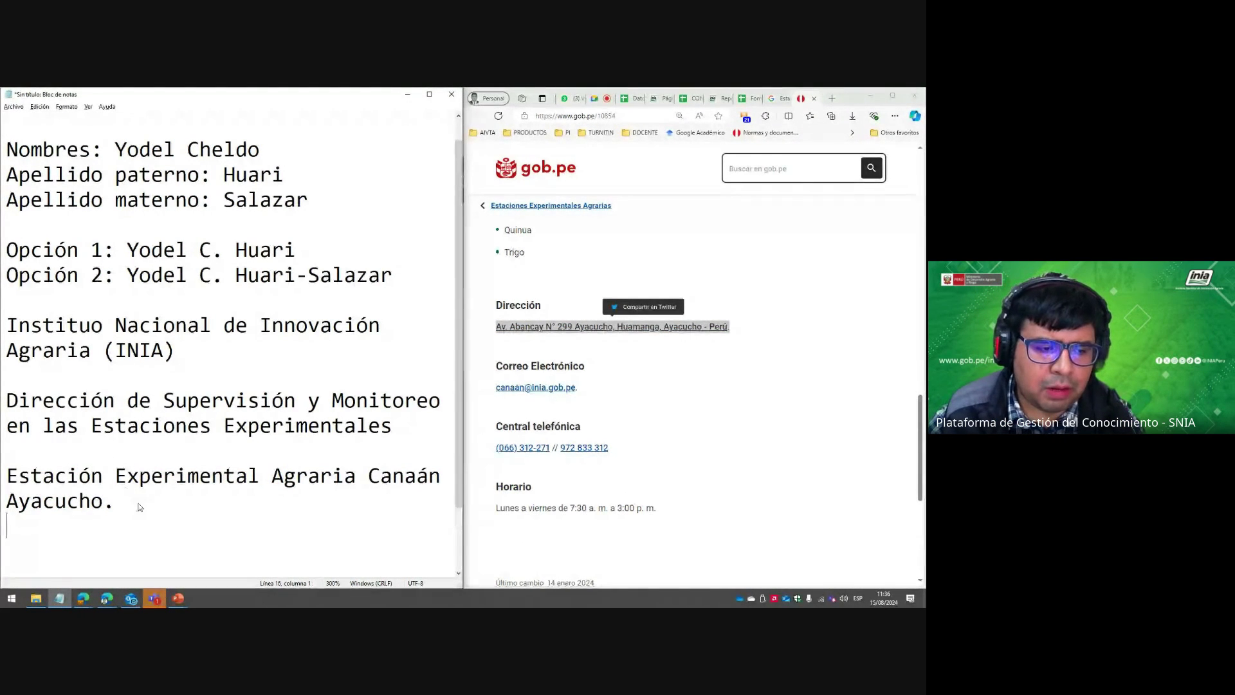
{"action": "key", "text": "ctrl+v"}
{"action": "scroll", "coordinate": [611, 493], "scroll_direction": "up", "scroll_amount": 2}
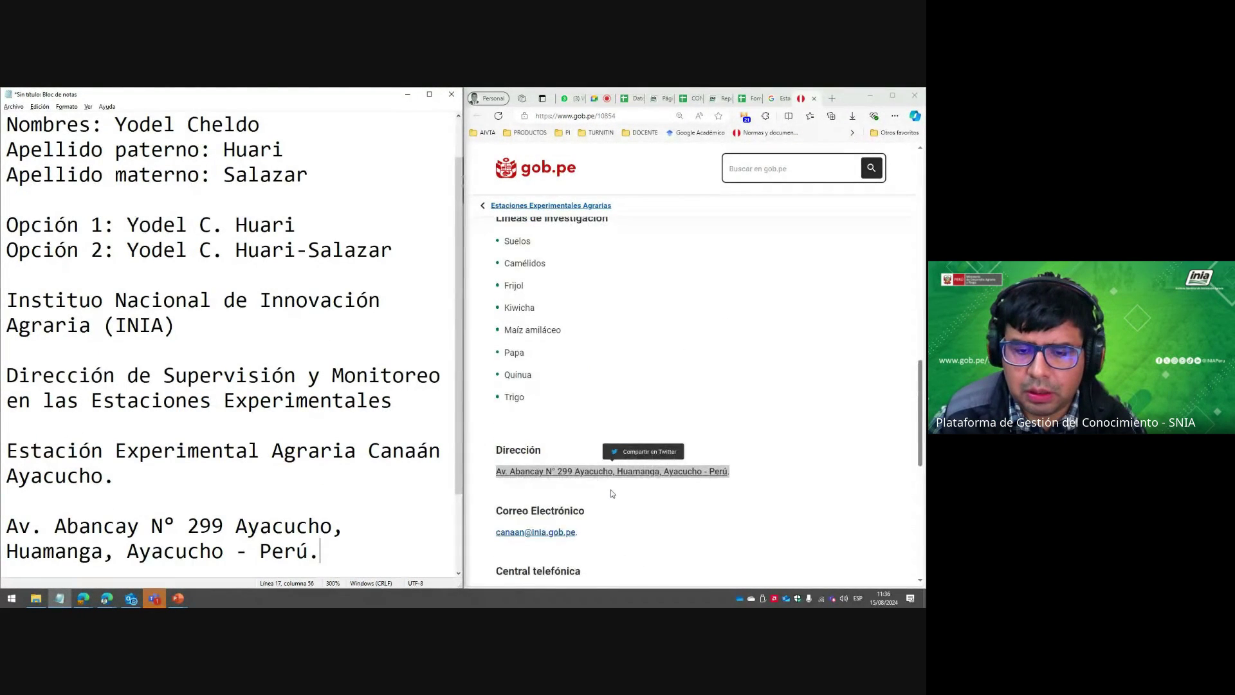
{"action": "scroll", "coordinate": [612, 494], "scroll_direction": "down", "scroll_amount": 5}
{"action": "scroll", "coordinate": [611, 494], "scroll_direction": "up", "scroll_amount": 5}
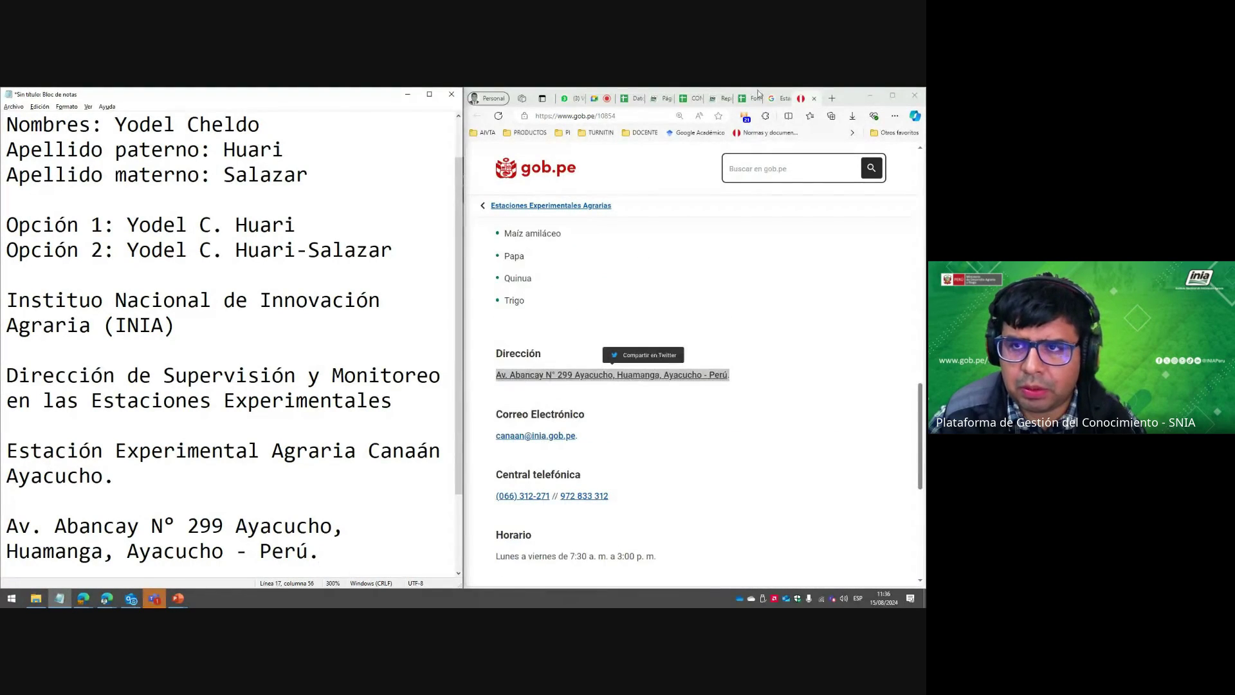
{"action": "left_click", "coordinate": [776, 98]}
{"action": "double_click", "coordinate": [789, 243]}
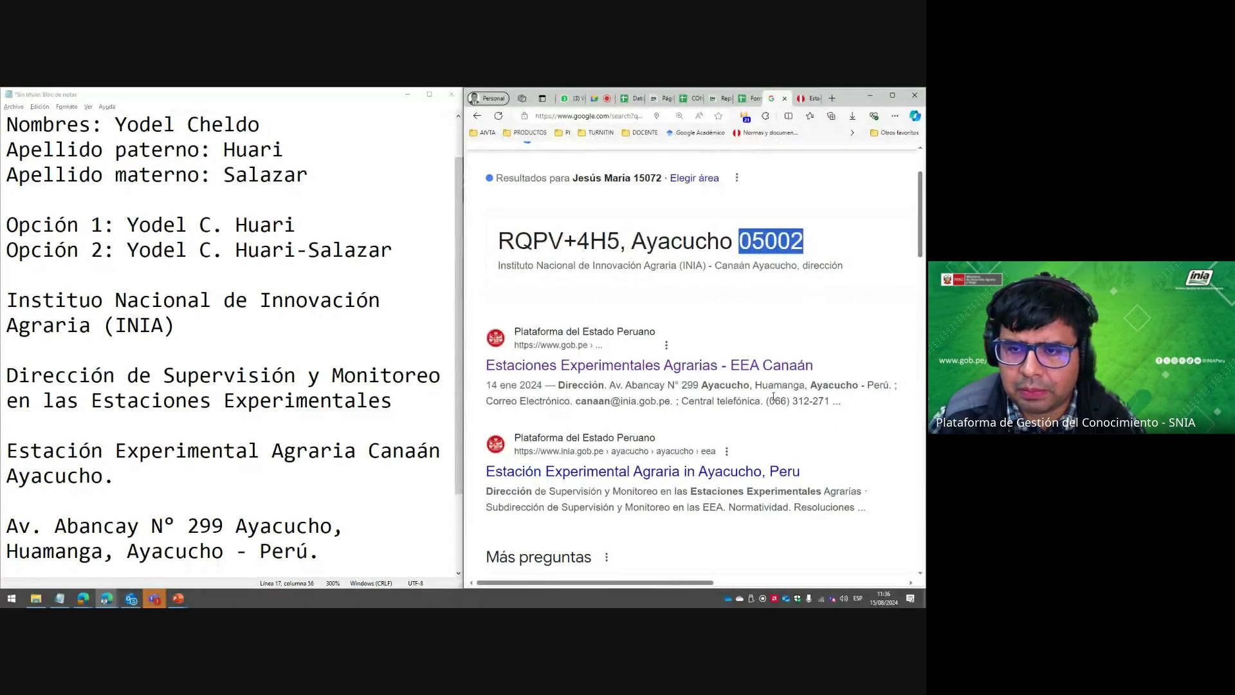
Replace 'dirección' in the query to search for the station's postal code.
{"action": "scroll", "coordinate": [766, 411], "scroll_direction": "down", "scroll_amount": 1}
{"action": "scroll", "coordinate": [756, 417], "scroll_direction": "up", "scroll_amount": 3}
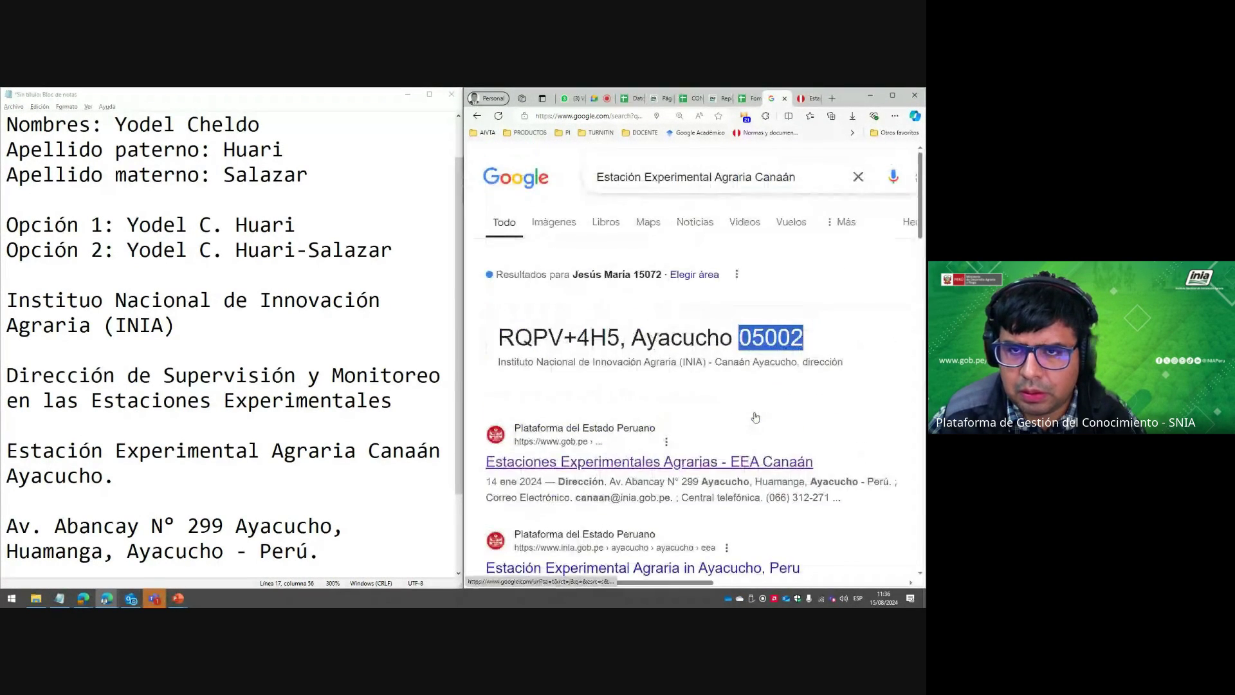
{"action": "left_click", "coordinate": [772, 315]}
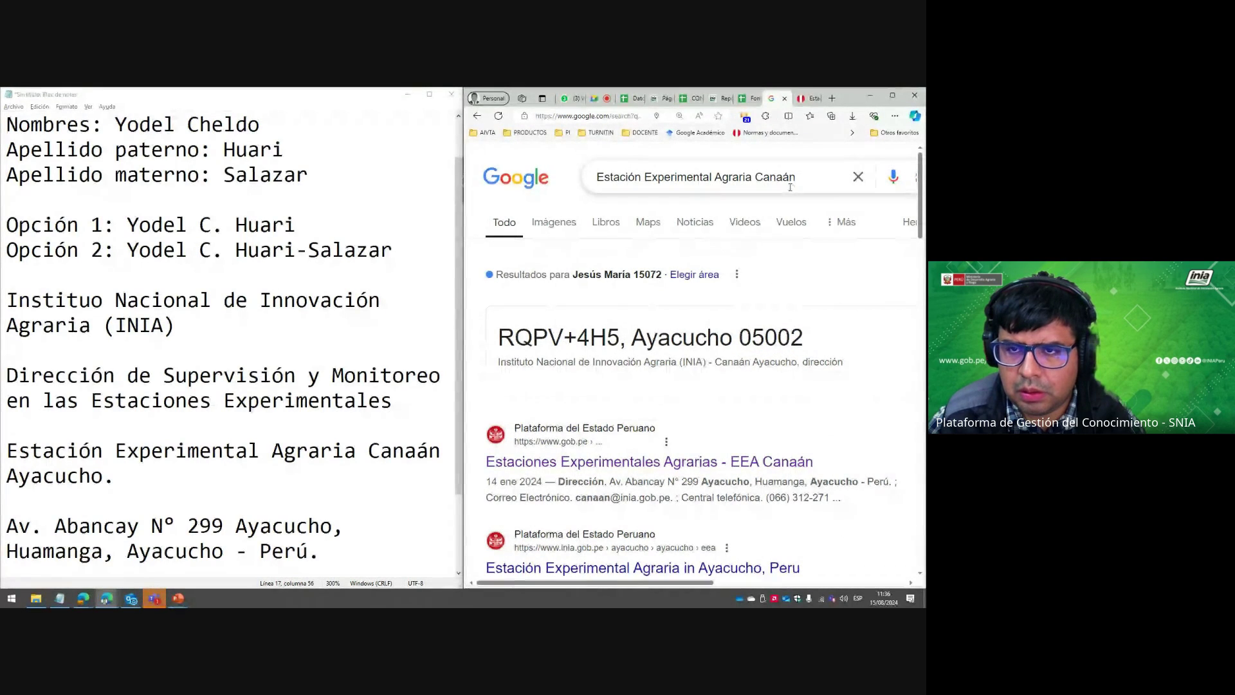
{"action": "left_click", "coordinate": [817, 178]}
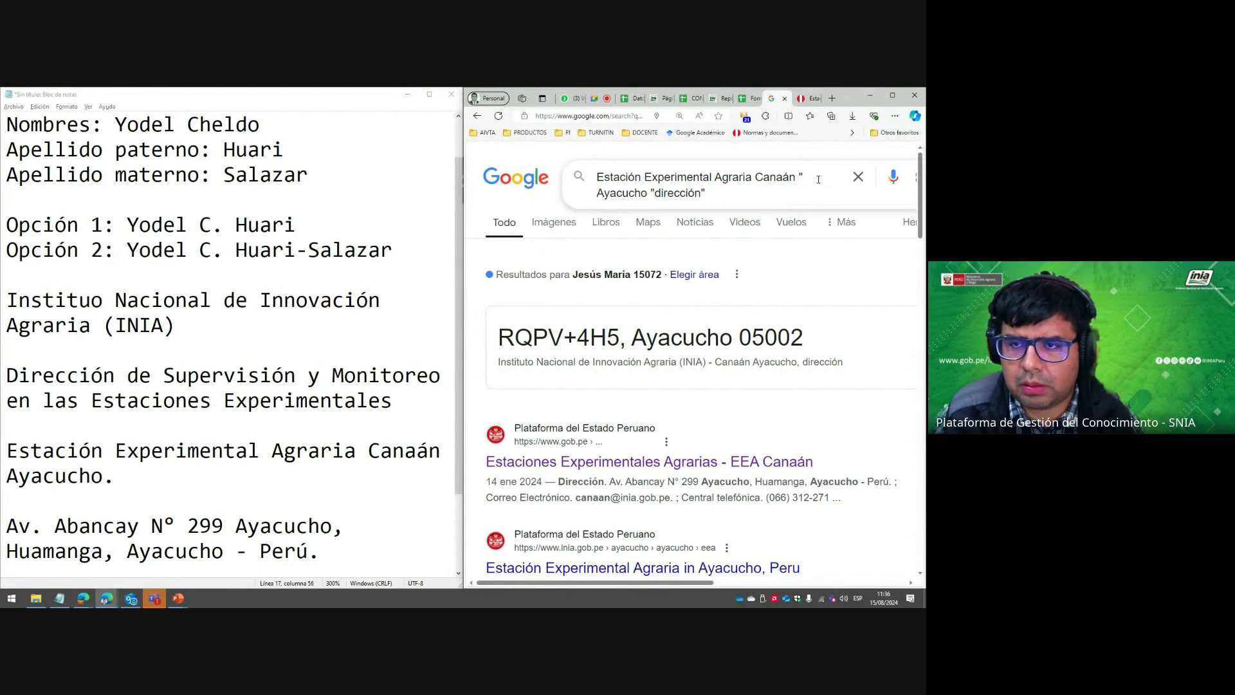
{"action": "key", "text": "Left"}
{"action": "key", "text": "ctrl+shift+Left"}
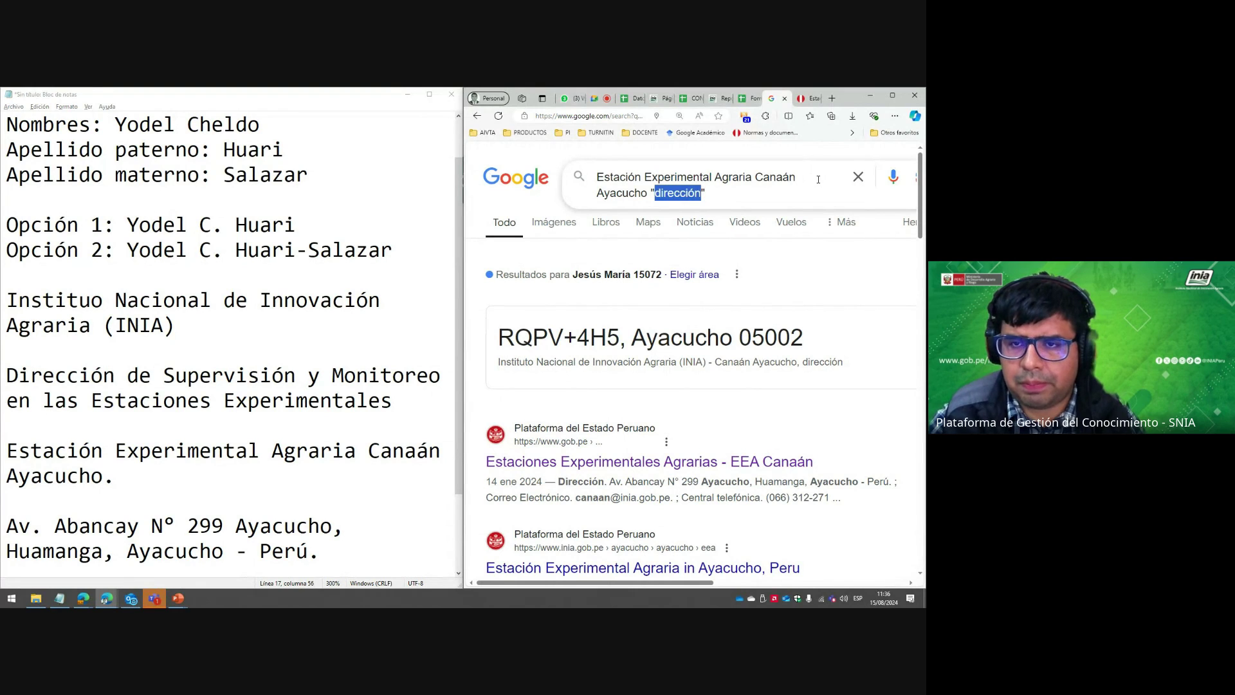
{"action": "type", "text": "codigo postal"}
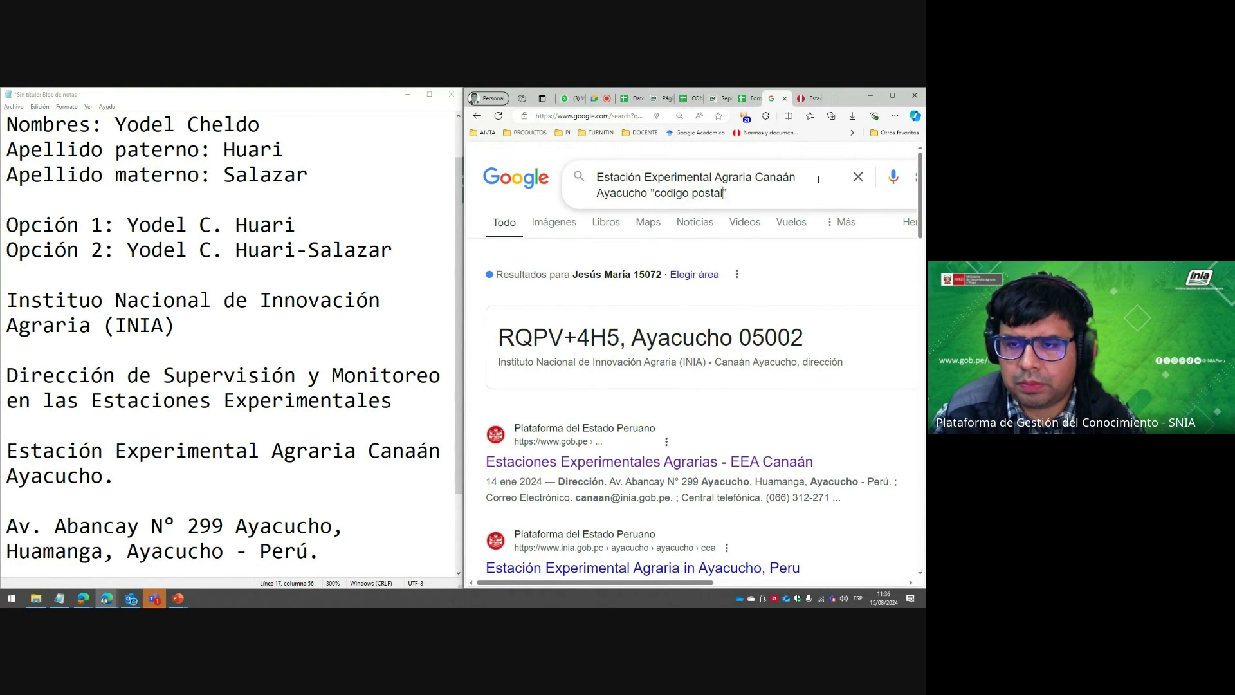
{"action": "key", "text": "Return"}
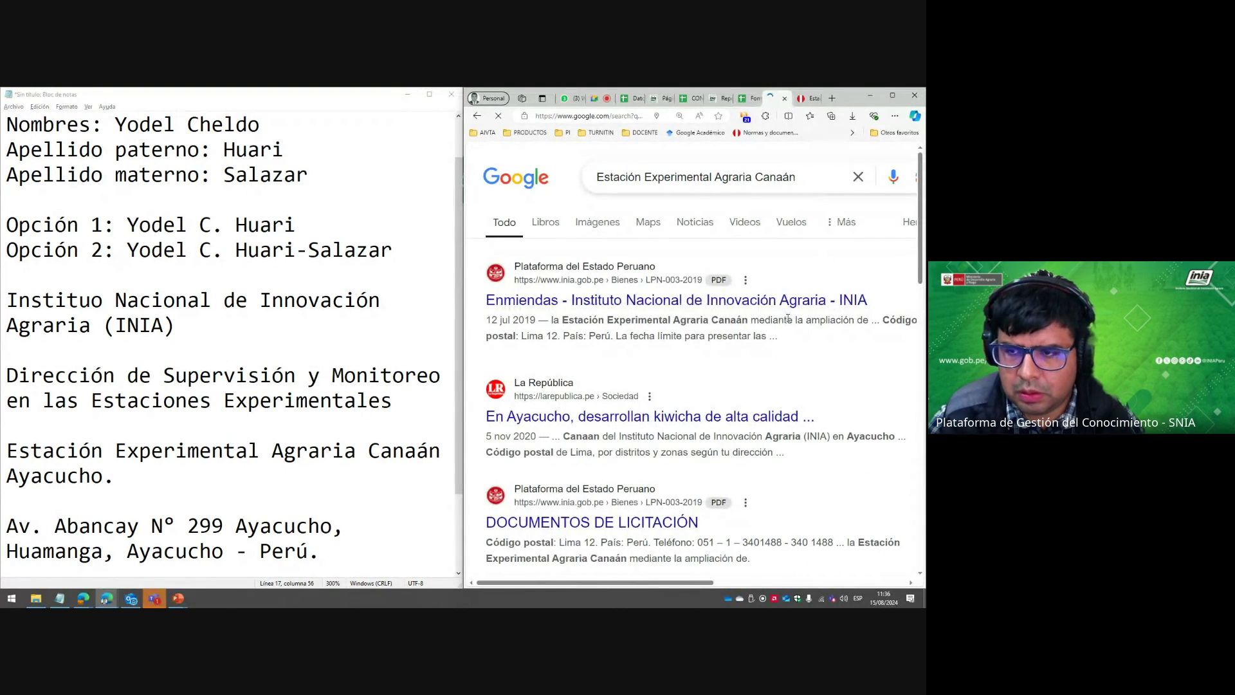
{"action": "left_click_drag", "start_coordinate": [673, 581], "coordinate": [706, 517]}
{"action": "scroll", "coordinate": [706, 517], "scroll_direction": "down", "scroll_amount": 2}
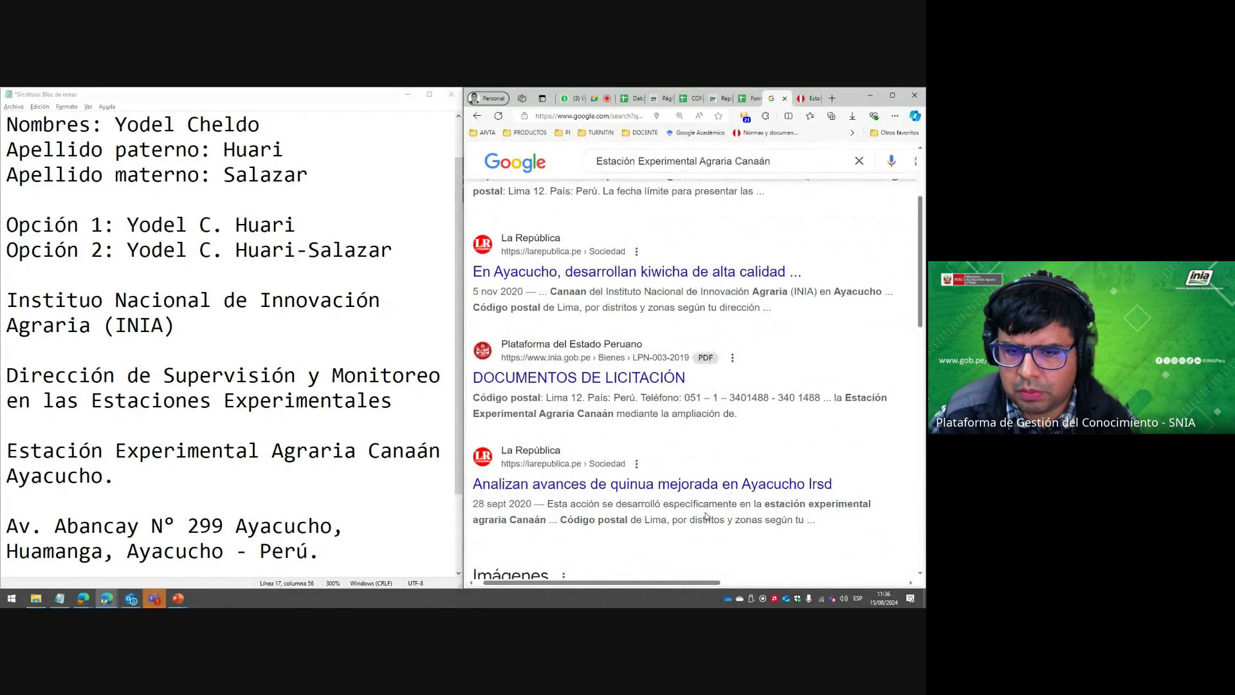
{"action": "scroll", "coordinate": [706, 517], "scroll_direction": "down", "scroll_amount": 7}
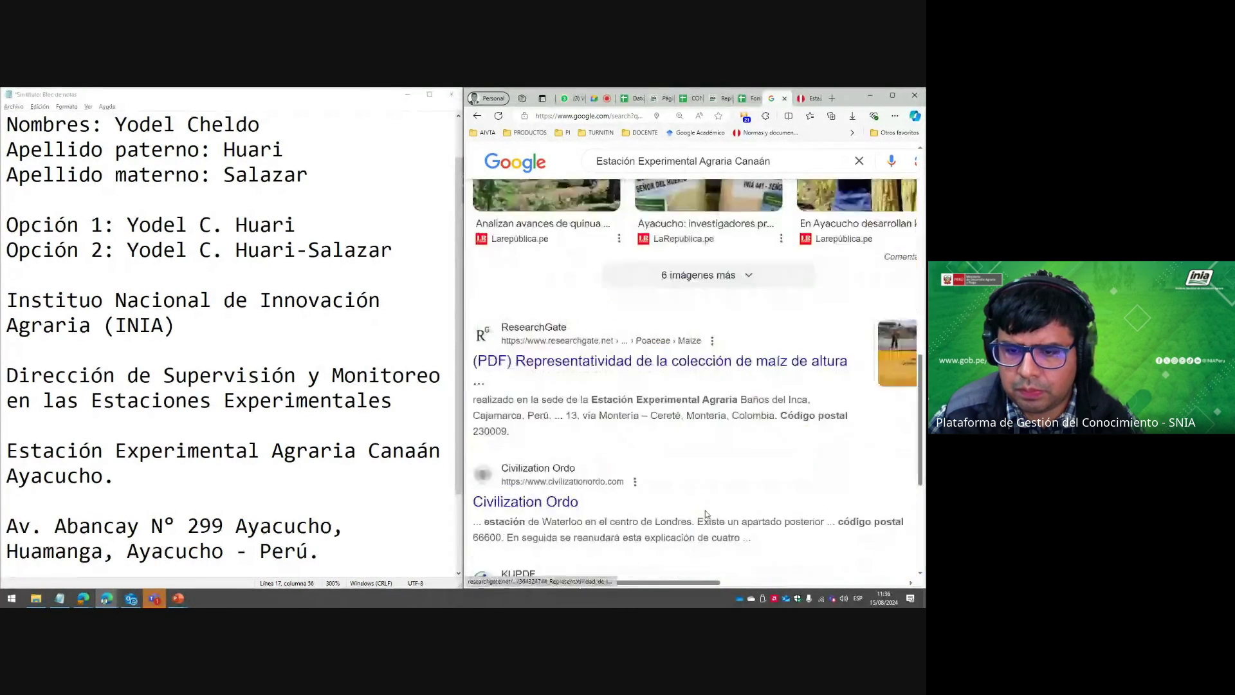
{"action": "scroll", "coordinate": [706, 515], "scroll_direction": "up", "scroll_amount": 9}
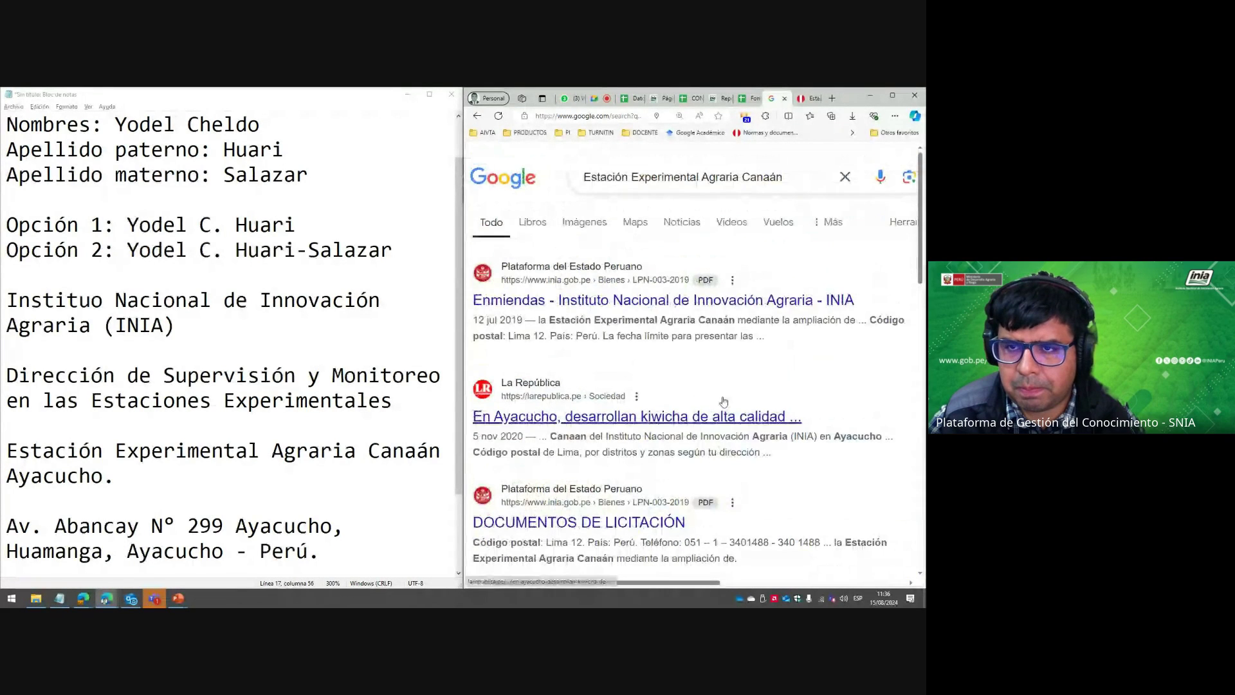
Search with 'codigo postal', then return to the earlier results and copy Ayacucho's 05002.
{"action": "left_click", "coordinate": [786, 181]}
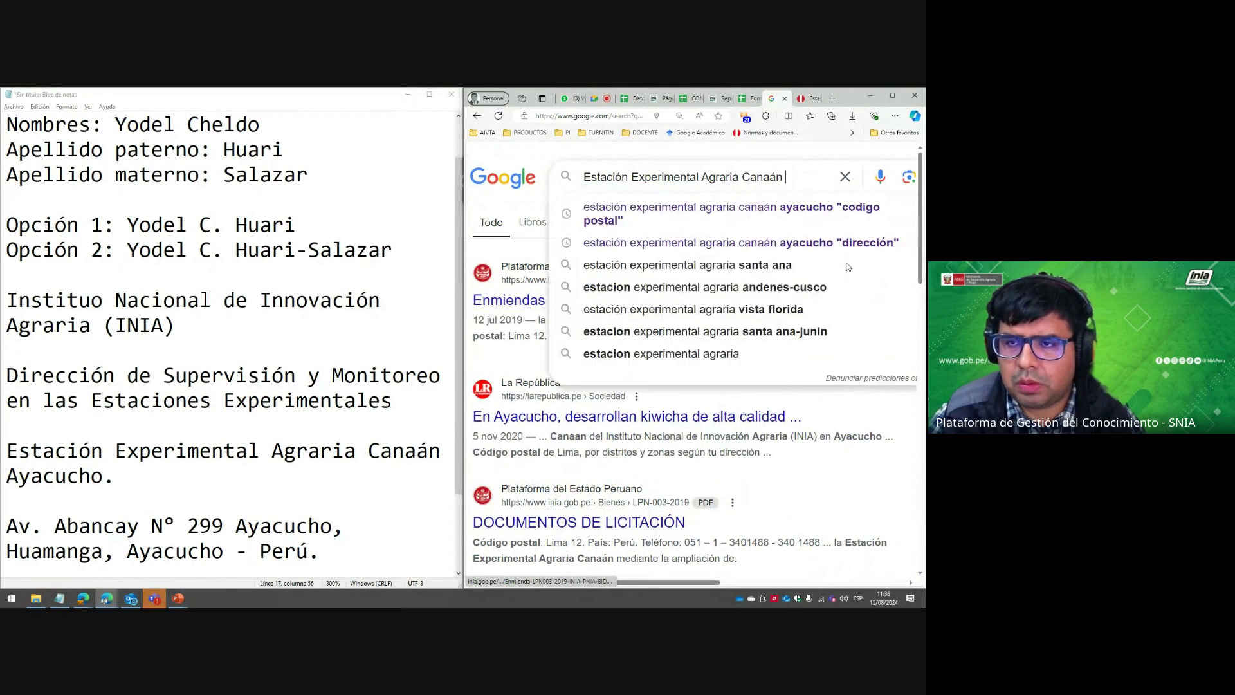
{"action": "type", "text": "codigo p"}
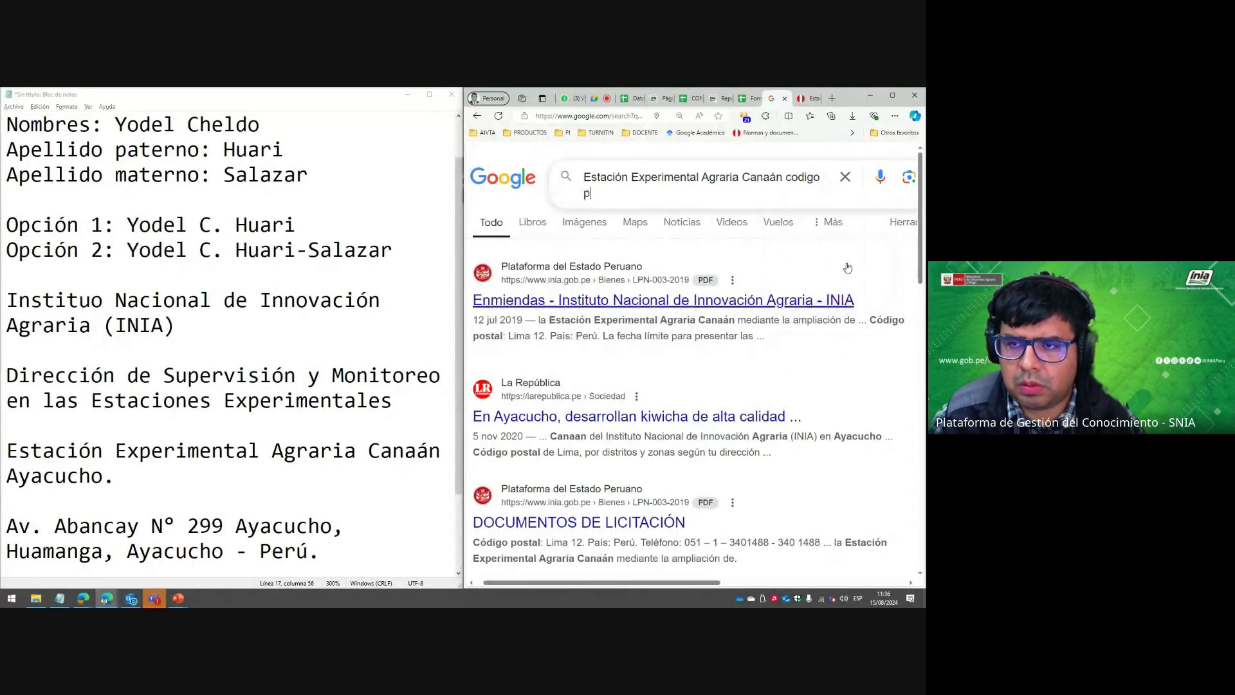
{"action": "type", "text": "ostal"}
{"action": "key", "text": "Return"}
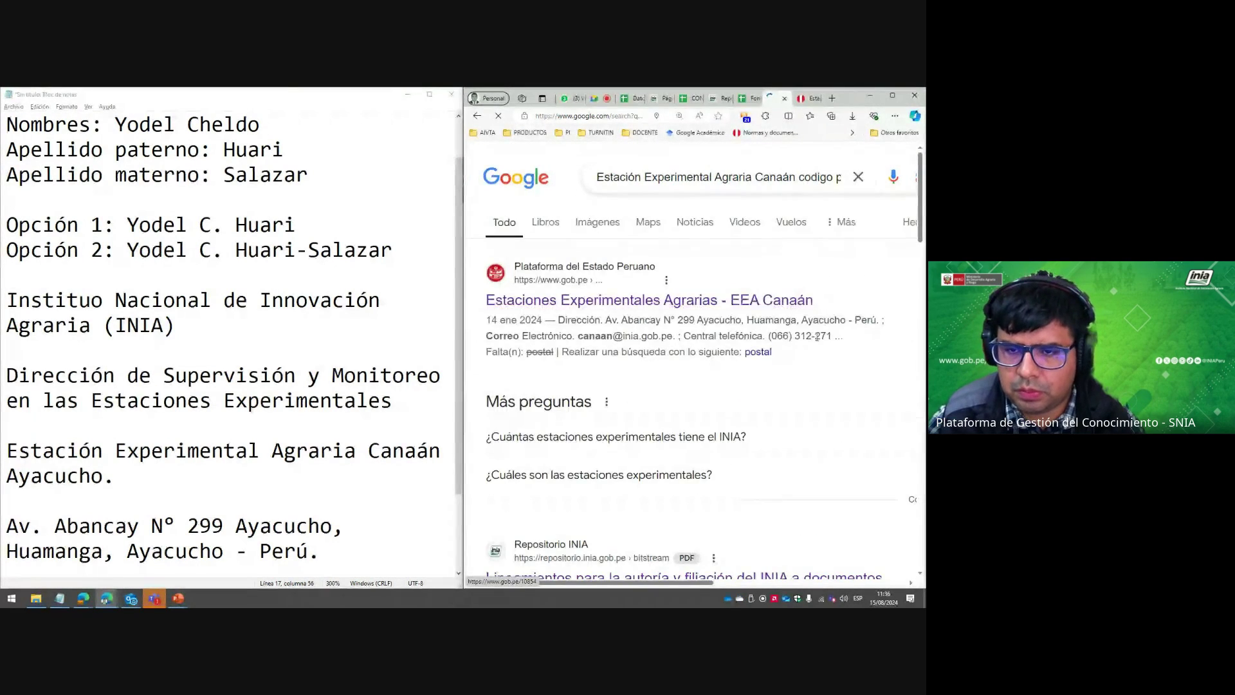
{"action": "scroll", "coordinate": [800, 339], "scroll_direction": "down", "scroll_amount": 1}
{"action": "scroll", "coordinate": [800, 339], "scroll_direction": "down", "scroll_amount": 8}
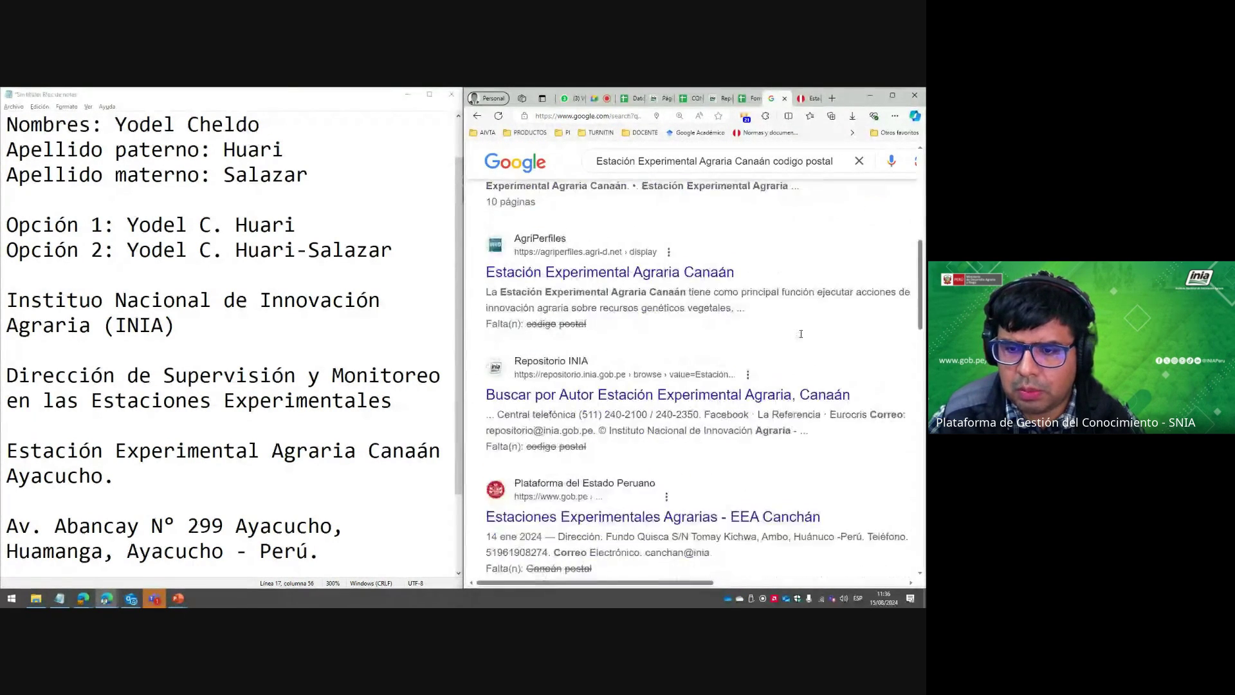
{"action": "scroll", "coordinate": [801, 334], "scroll_direction": "down", "scroll_amount": 5}
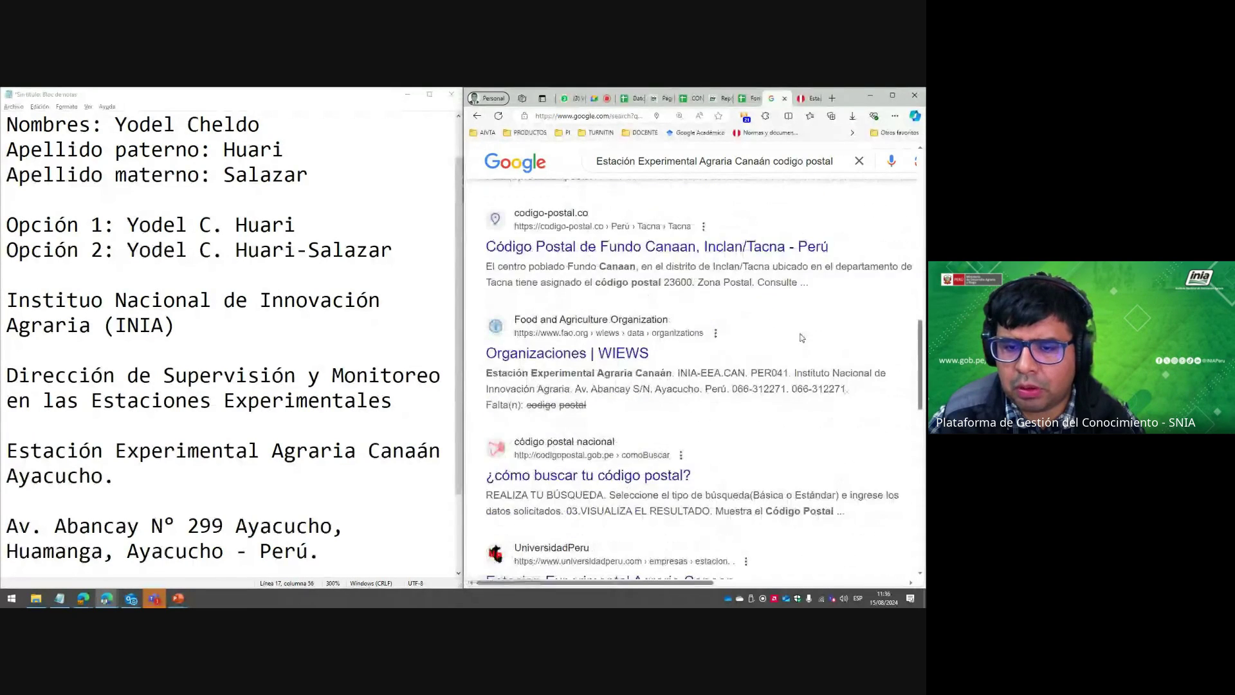
{"action": "scroll", "coordinate": [801, 339], "scroll_direction": "up", "scroll_amount": 3}
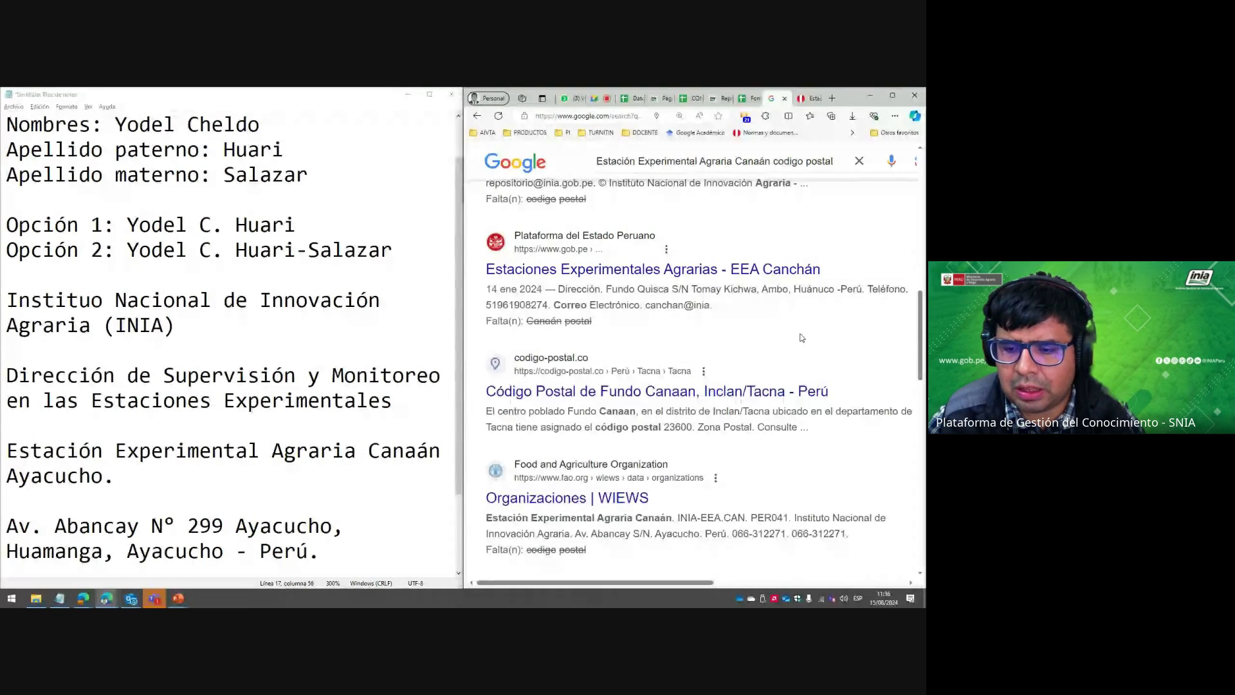
{"action": "left_click", "coordinate": [477, 116]}
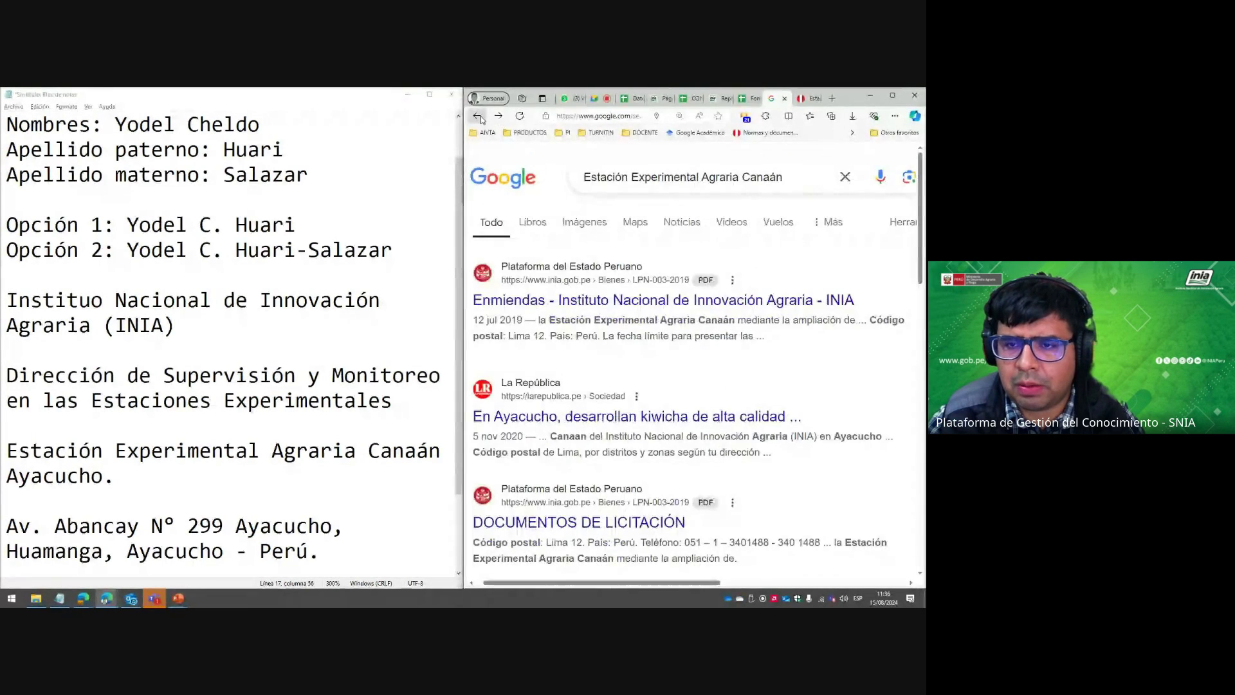
{"action": "double_click", "coordinate": [776, 336]}
{"action": "key", "text": "ctrl+c"}
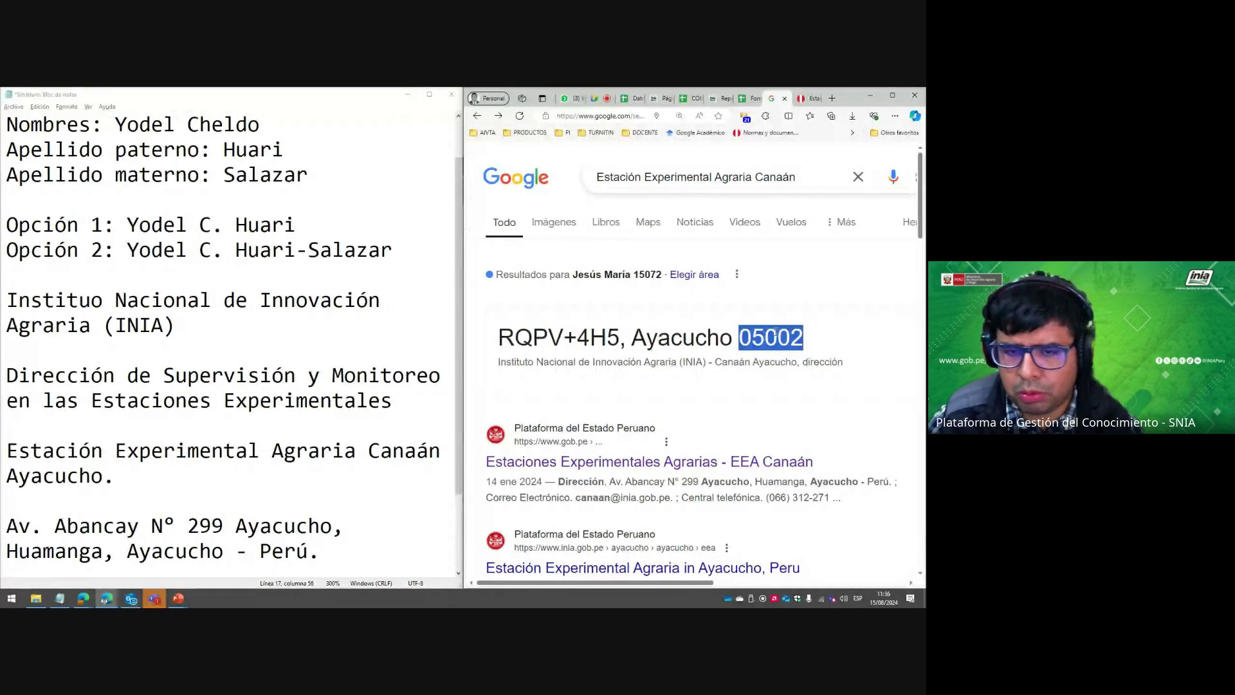
{"action": "left_click", "coordinate": [289, 478]}
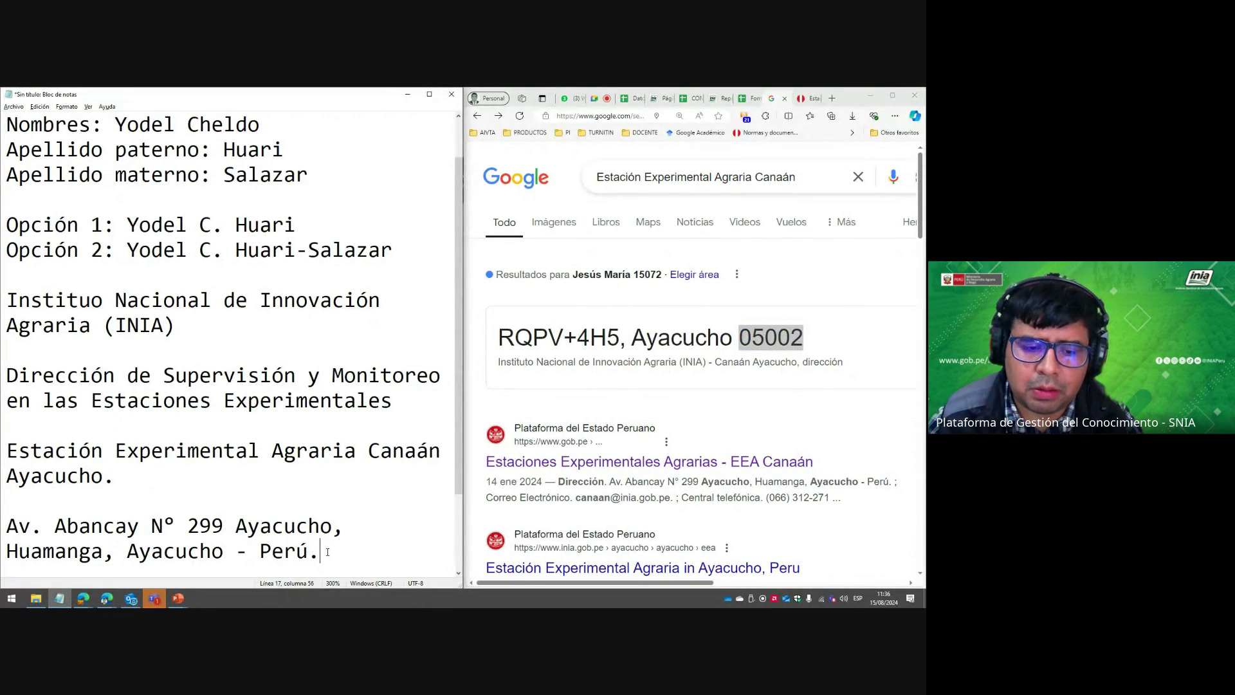
Paste the postal code 05002 on a new line below the address, with the affiliation slide alongside.
{"action": "key", "text": "Return"}
{"action": "key", "text": "Return"}
{"action": "key", "text": "ctrl+v"}
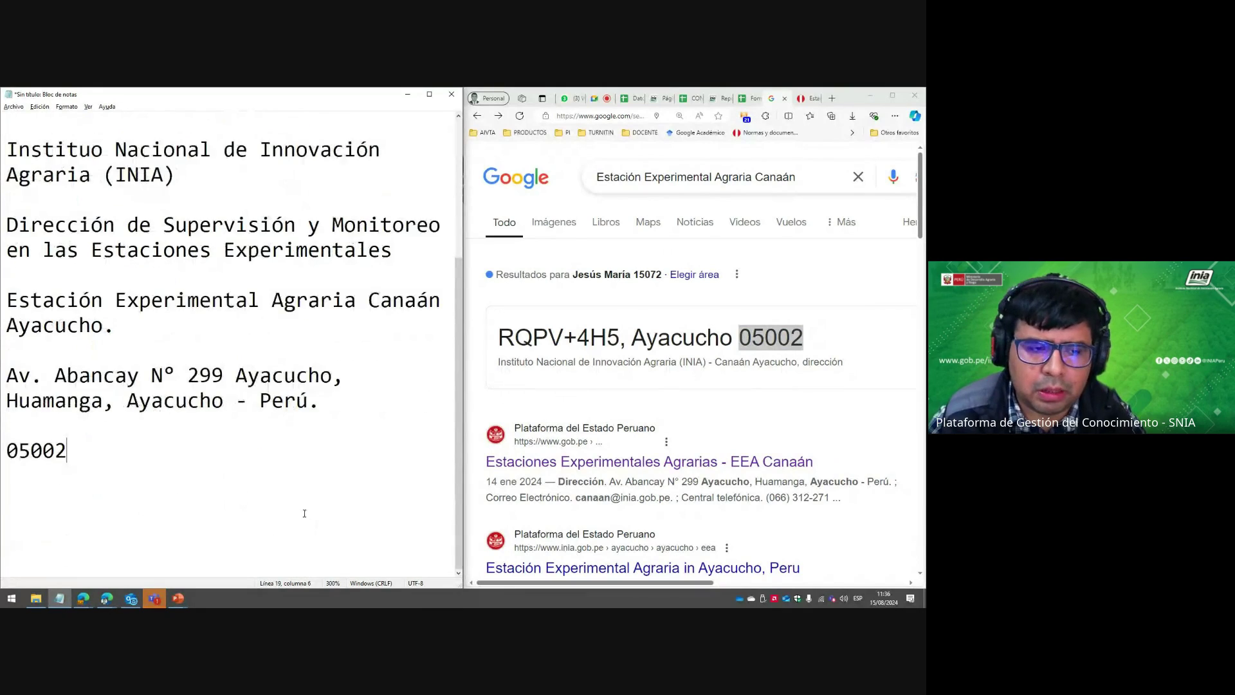
{"action": "scroll", "coordinate": [211, 487], "scroll_direction": "up", "scroll_amount": 1}
{"action": "key", "text": "alt+Tab"}
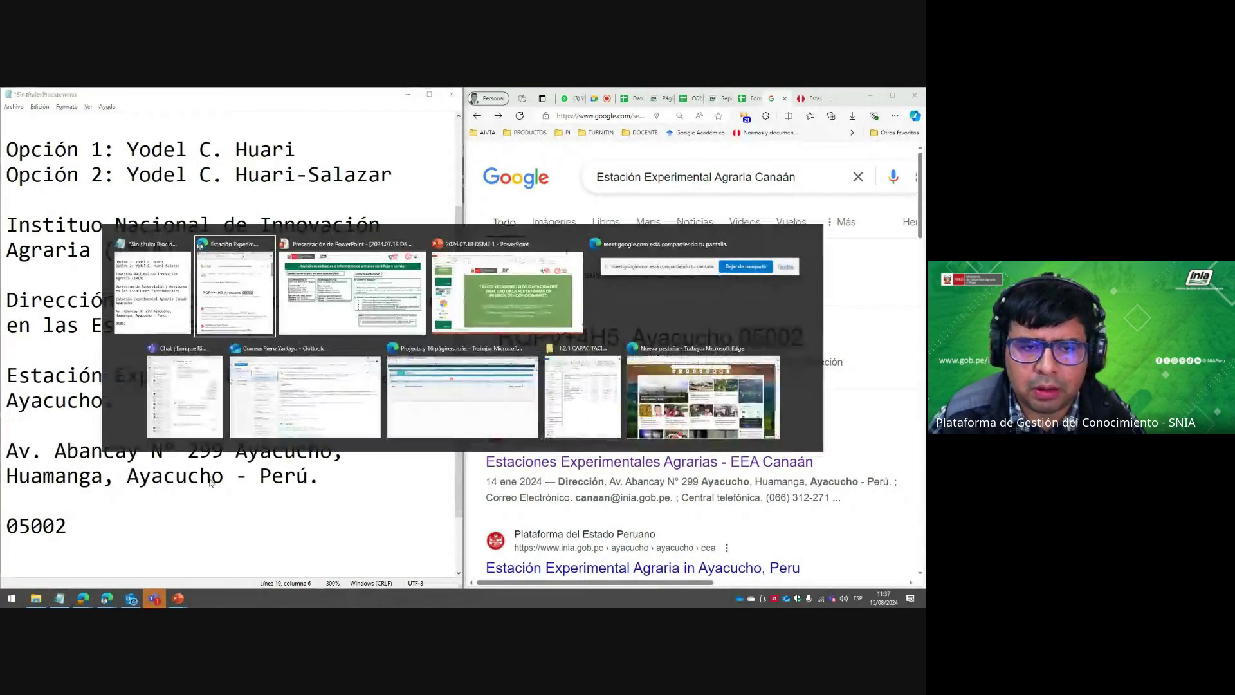
{"action": "key", "text": "alt+Tab"}
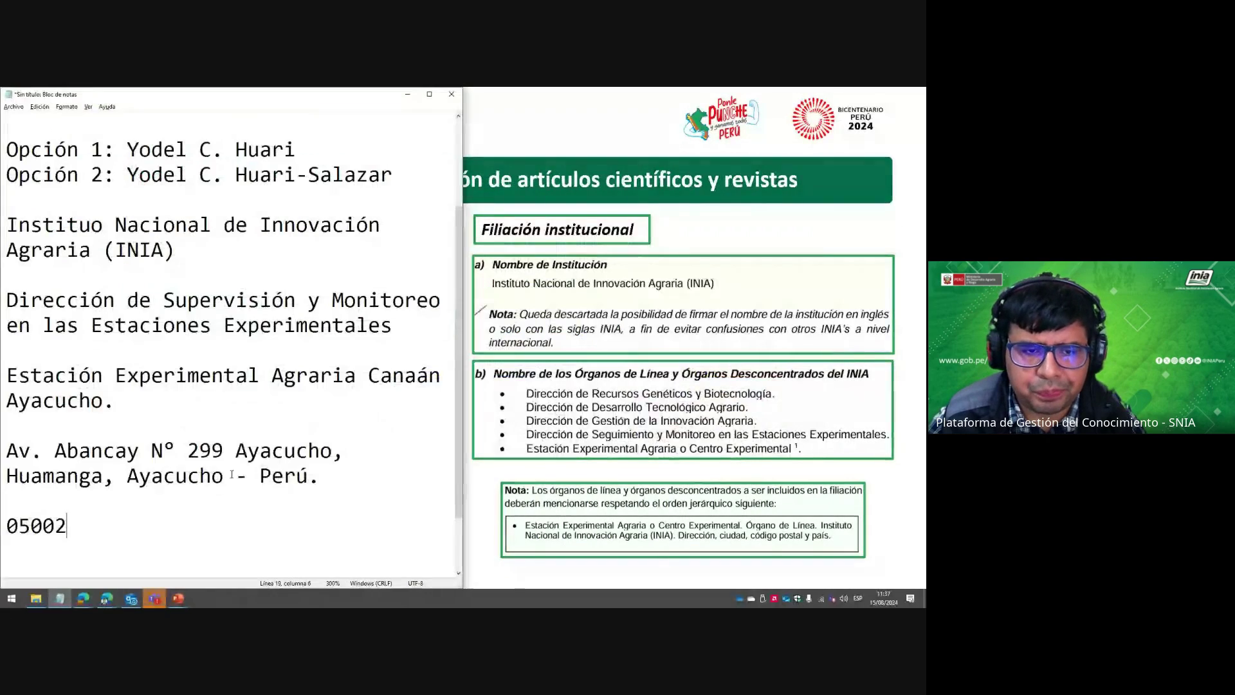
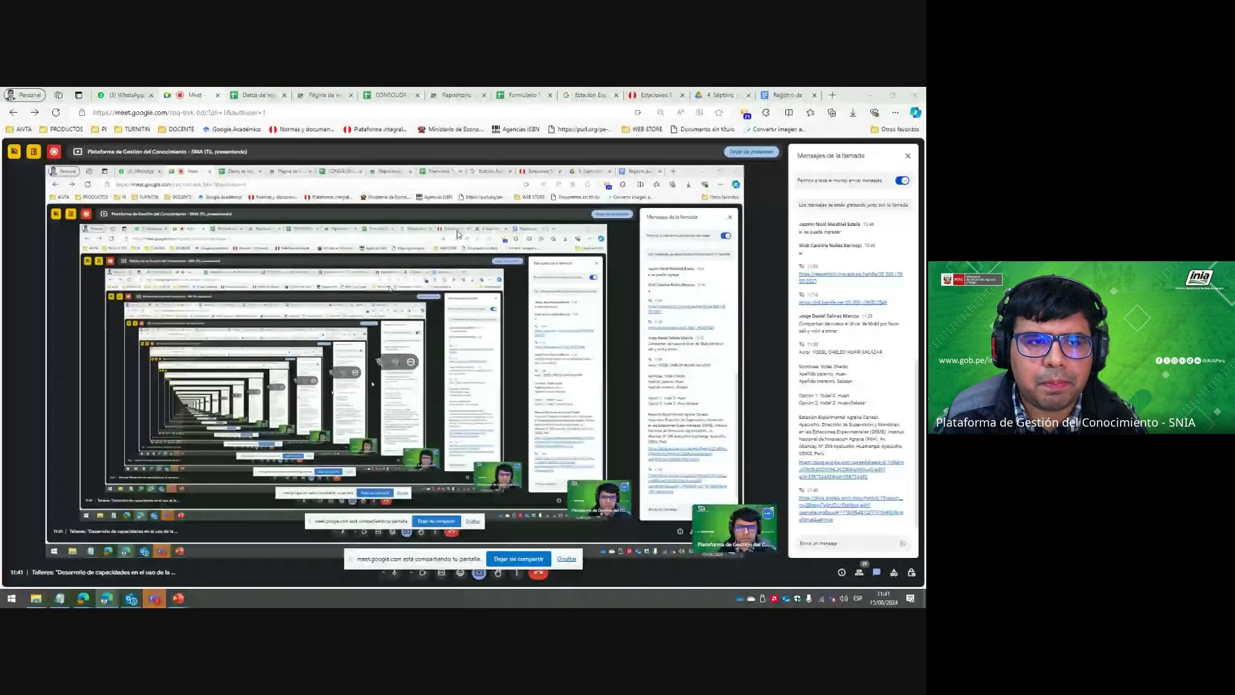
Detach the 'Registro de Información_Artículo Científico v5' tab into its own window for the Meet share.
{"action": "left_click", "coordinate": [870, 95]}
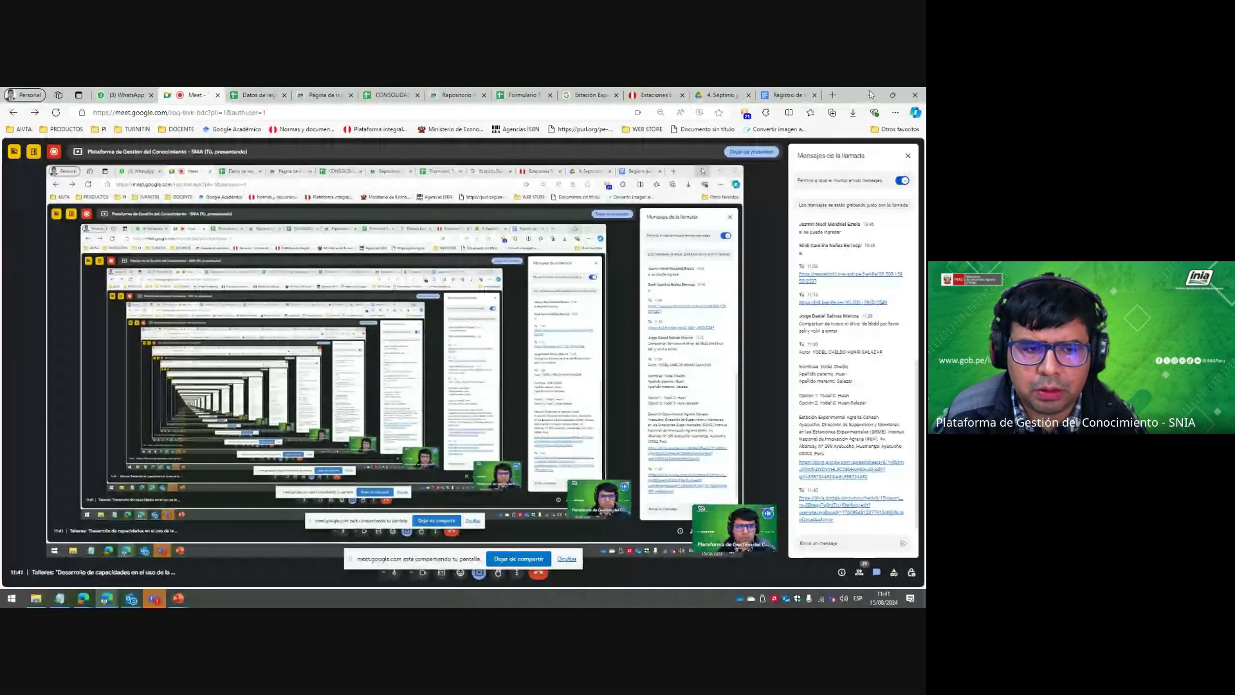
{"action": "key", "text": "alt+Tab"}
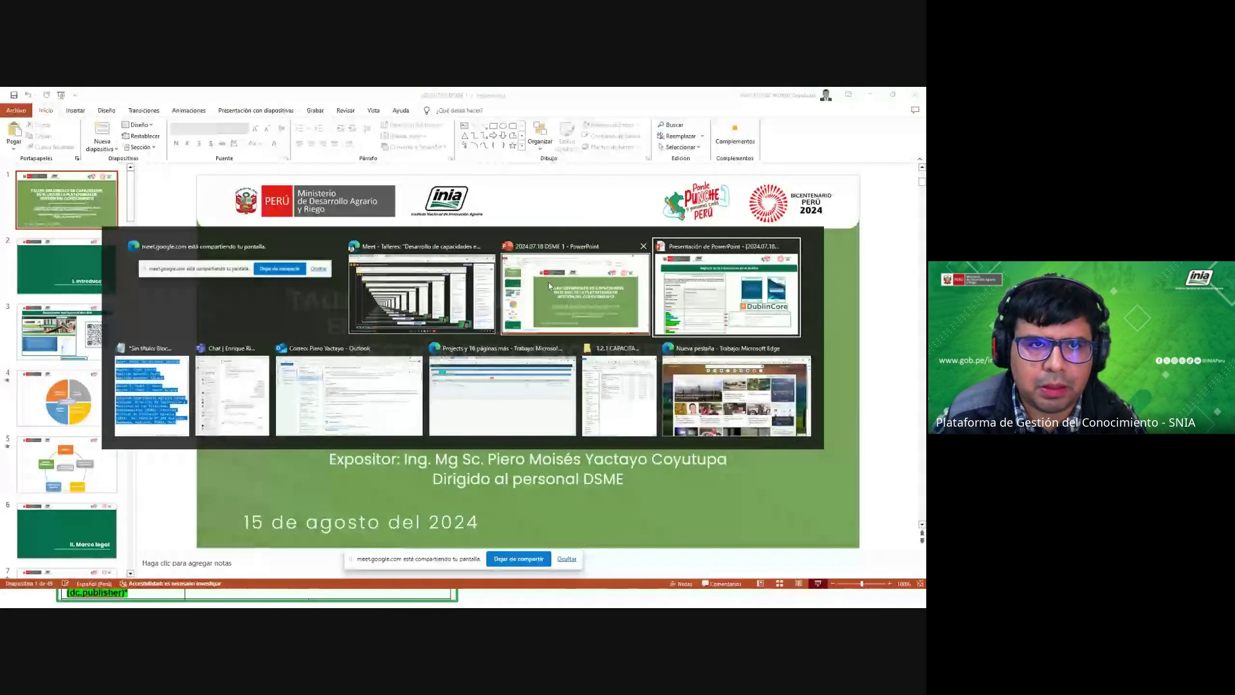
{"action": "key", "text": "Escape"}
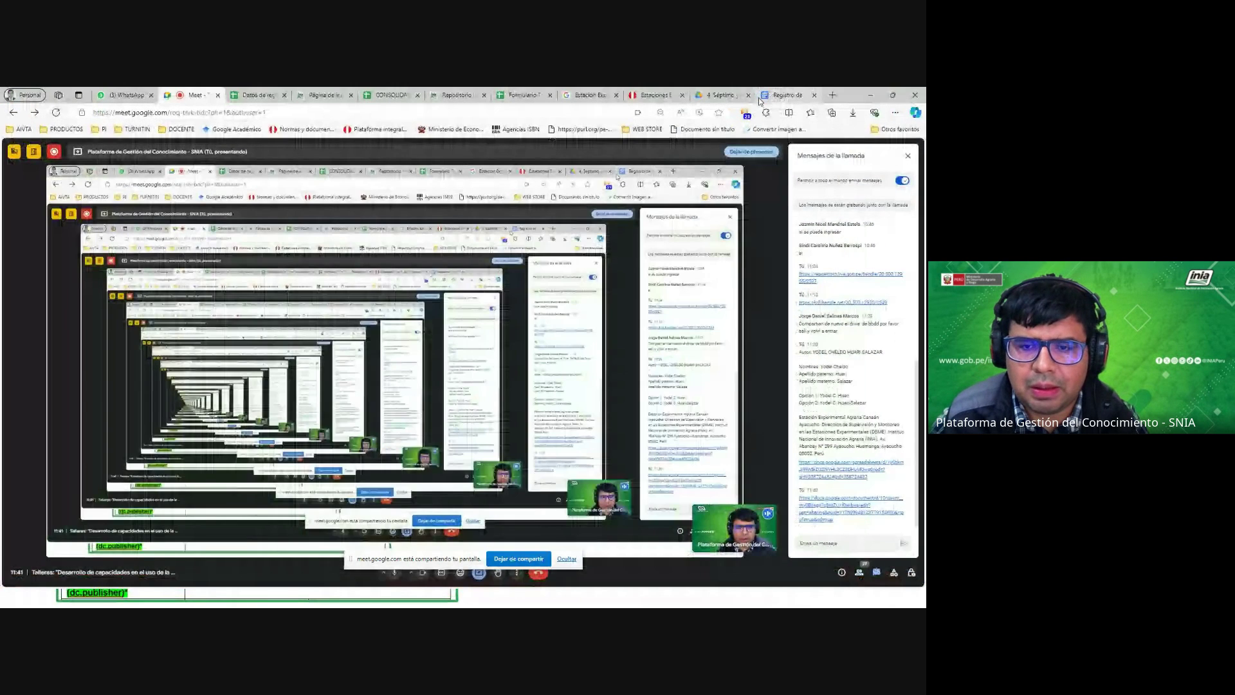
{"action": "left_click_drag", "start_coordinate": [760, 101], "coordinate": [683, 290]}
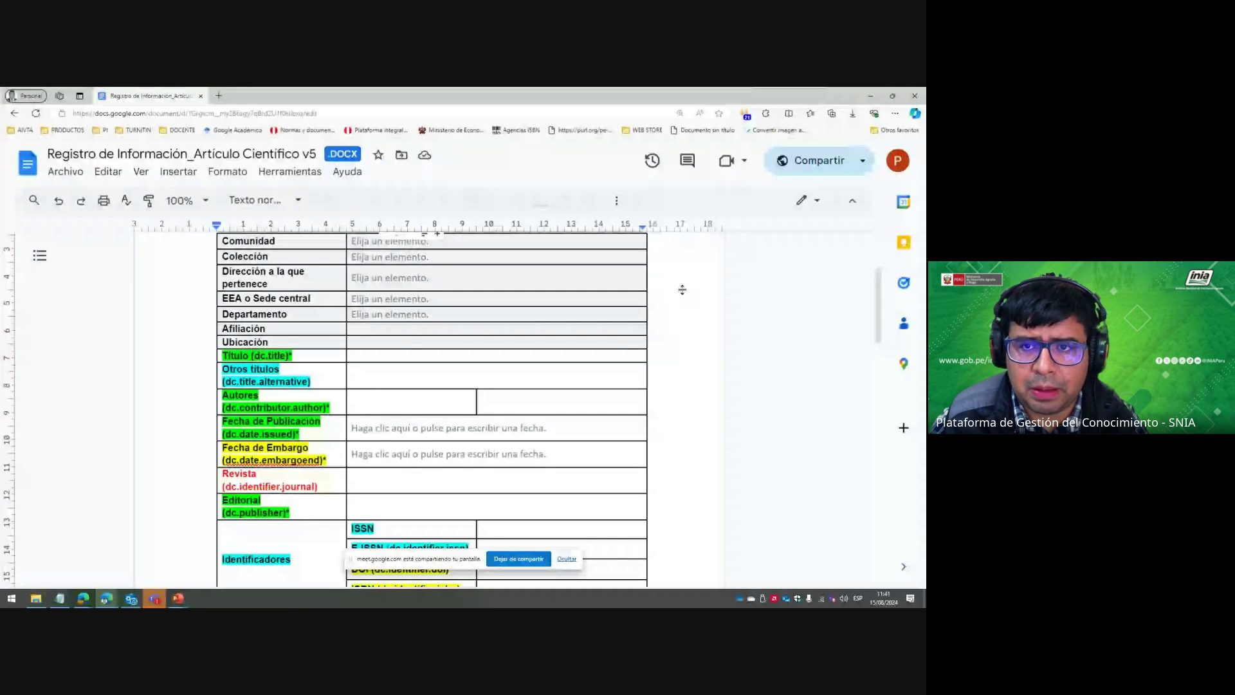
Return to the Google Docs form and inspect the Comunidad to Ubicación rows of its table.
{"action": "scroll", "coordinate": [583, 317], "scroll_direction": "up", "scroll_amount": 2}
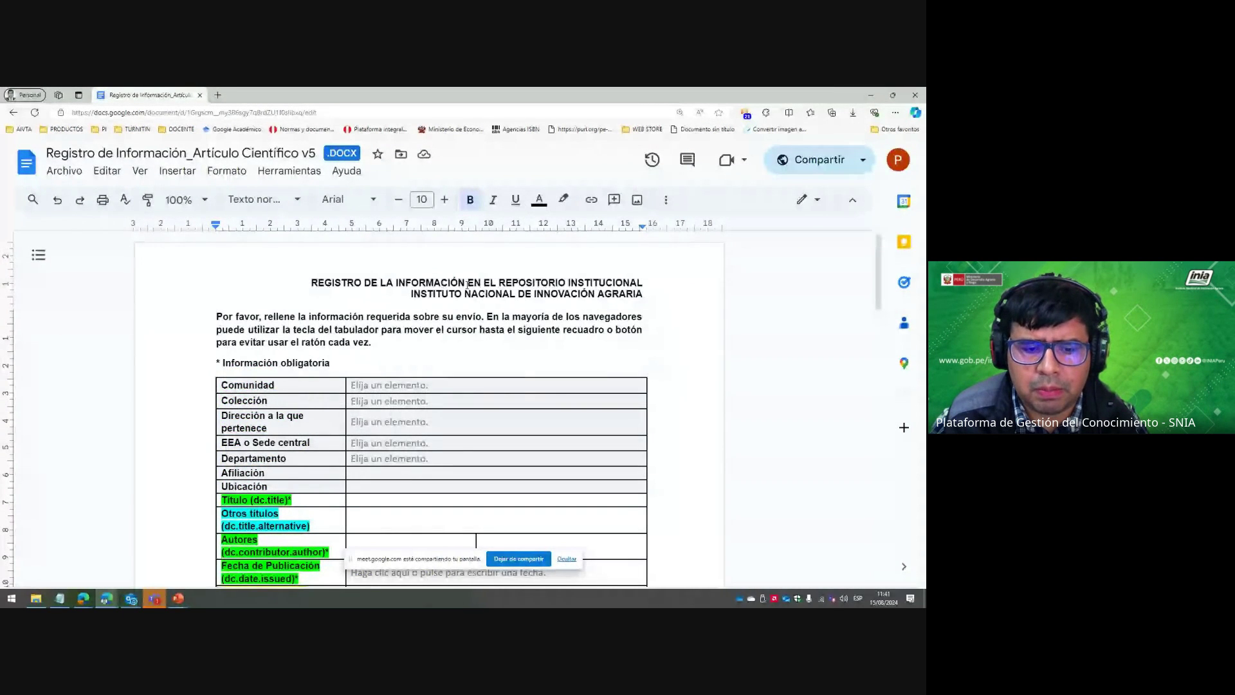
{"action": "left_click", "coordinate": [569, 561]}
{"action": "key", "text": "alt+Tab"}
{"action": "key", "text": "alt+Tab"}
{"action": "key", "text": "alt+Tab"}
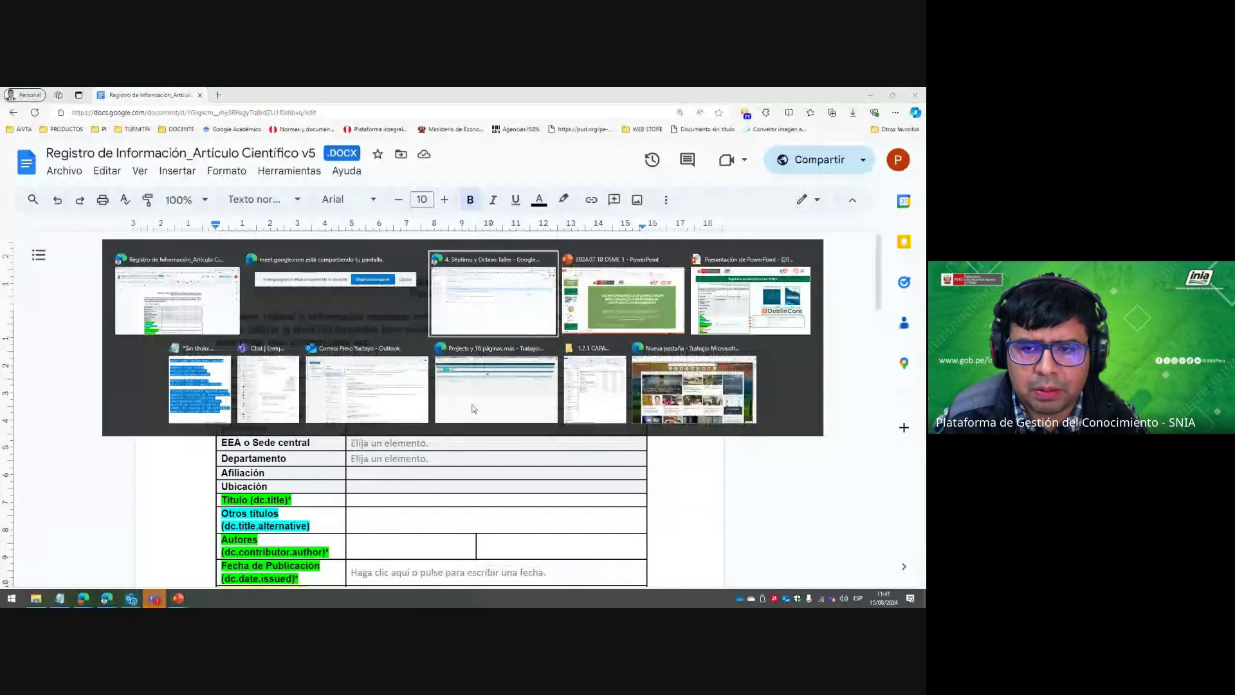
{"action": "key", "text": "alt+Tab"}
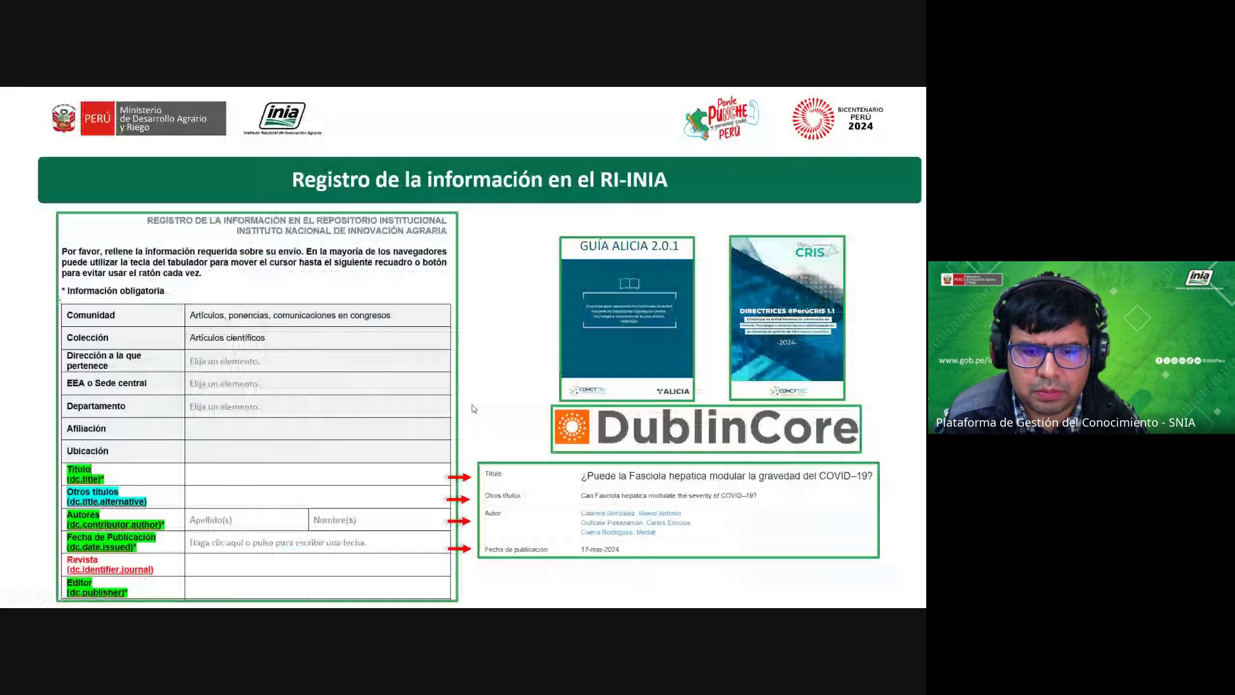
{"action": "key", "text": "alt+Tab"}
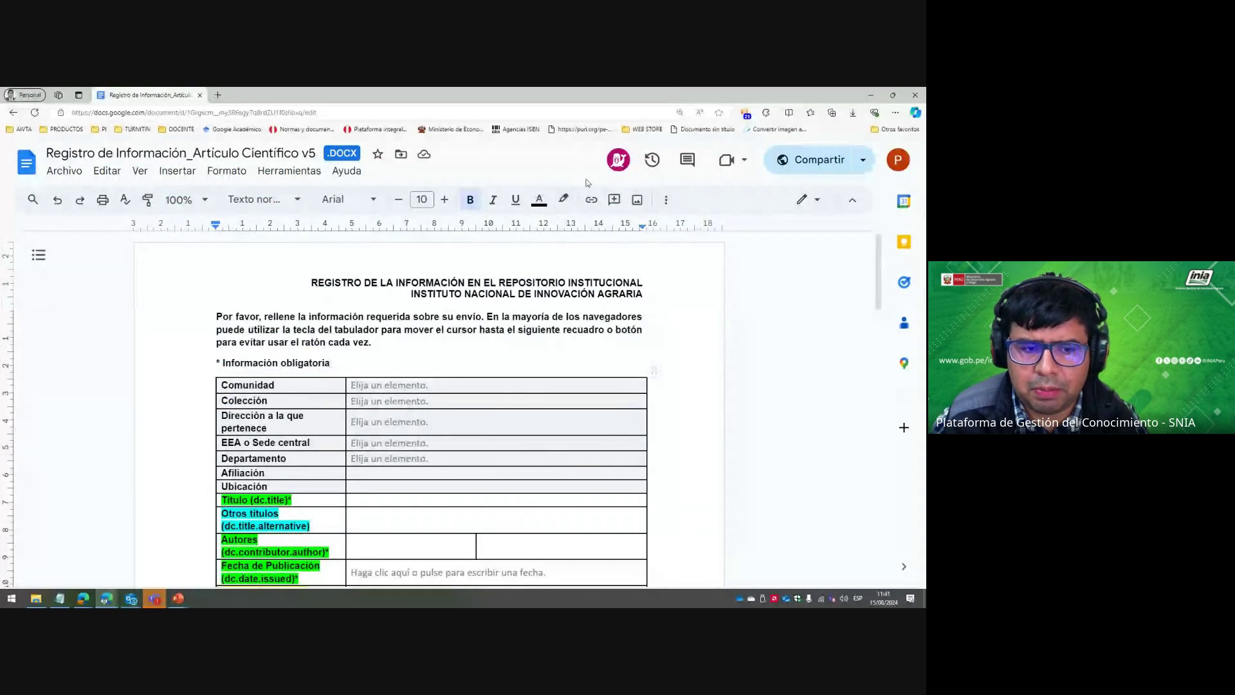
{"action": "scroll", "coordinate": [500, 368], "scroll_direction": "down", "scroll_amount": 1}
{"action": "left_click", "coordinate": [360, 341]}
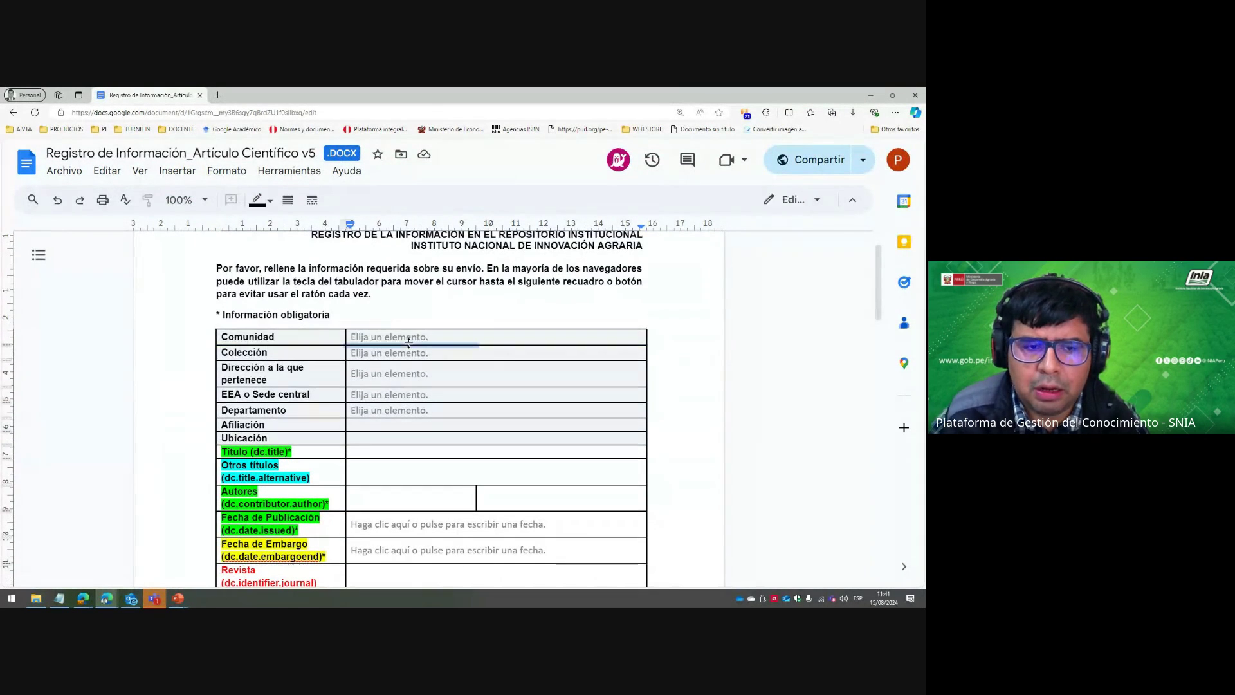
{"action": "left_click_drag", "start_coordinate": [360, 341], "coordinate": [376, 440]}
{"action": "left_click", "coordinate": [310, 342]}
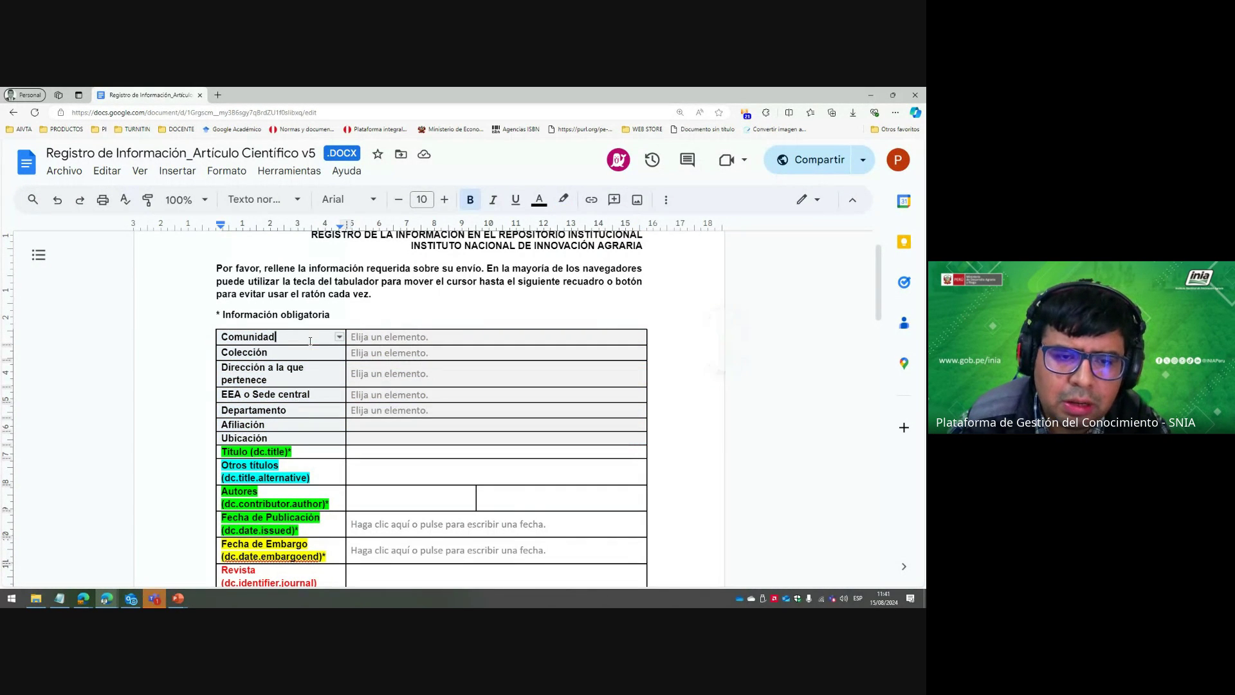
{"action": "left_click", "coordinate": [433, 338]}
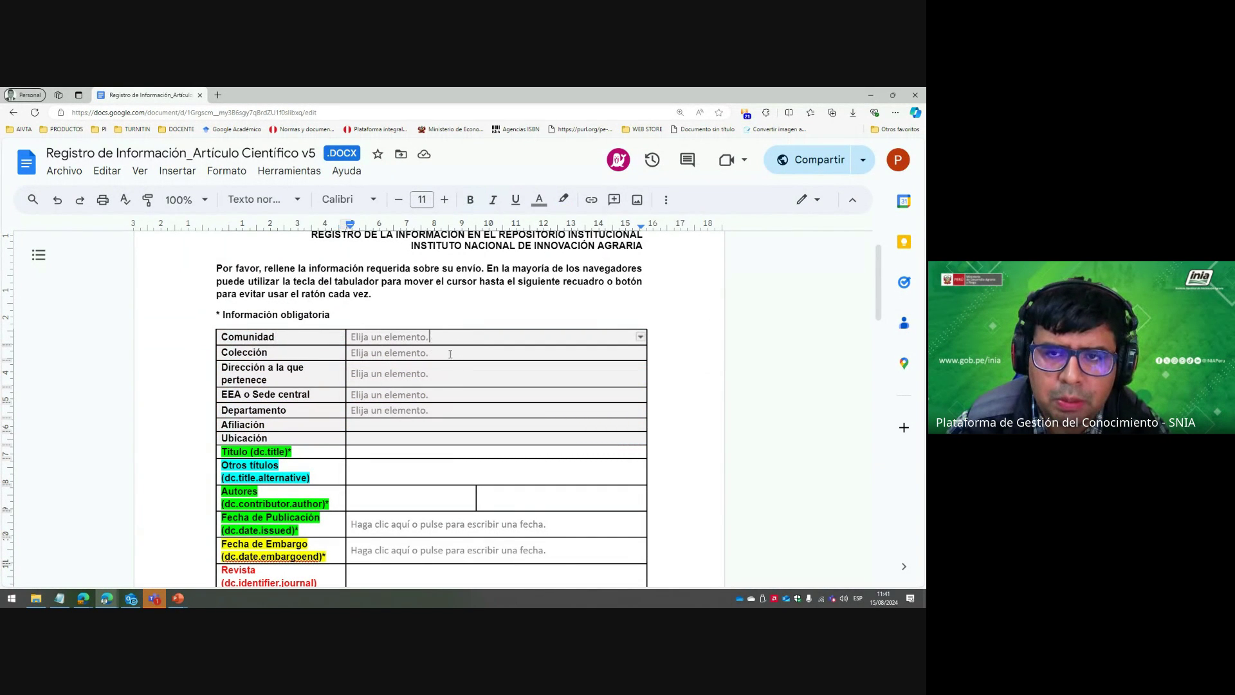
{"action": "left_click", "coordinate": [641, 338]}
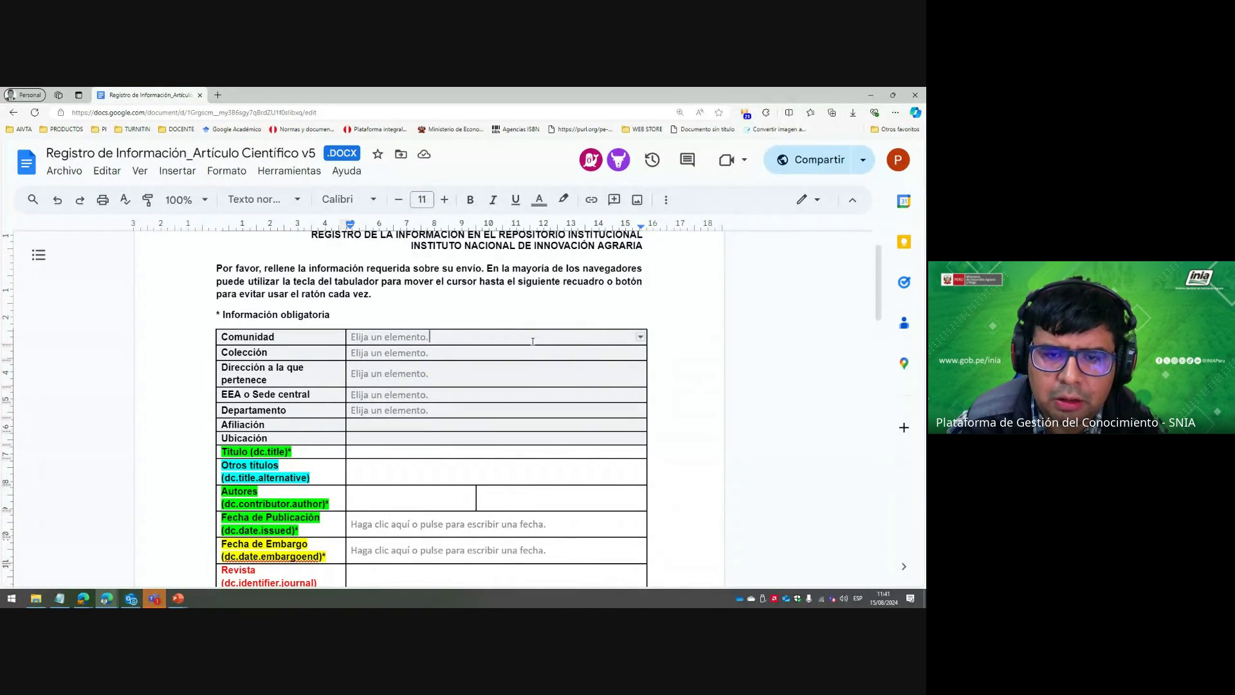
Download the form as Microsoft Word (.docx) and open the downloaded file in Word.
{"action": "left_click", "coordinate": [64, 171]}
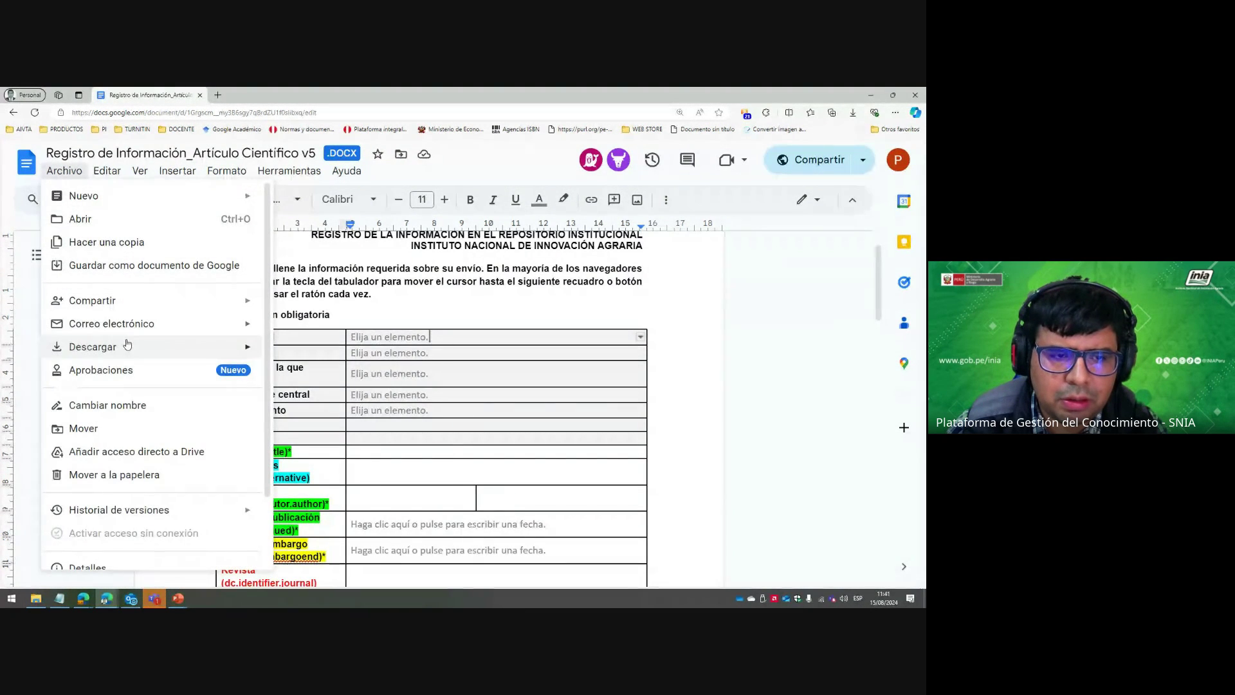
{"action": "mouse_move", "coordinate": [127, 345]}
{"action": "left_click", "coordinate": [315, 352]}
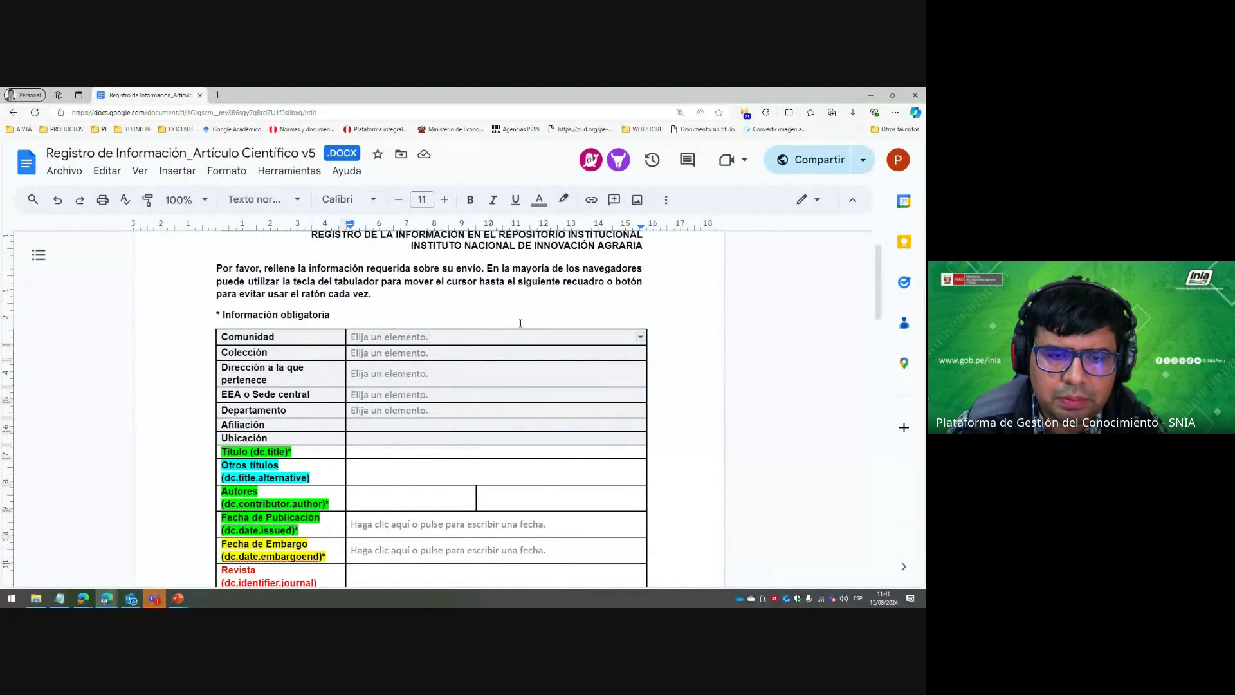
{"action": "left_click", "coordinate": [760, 153]}
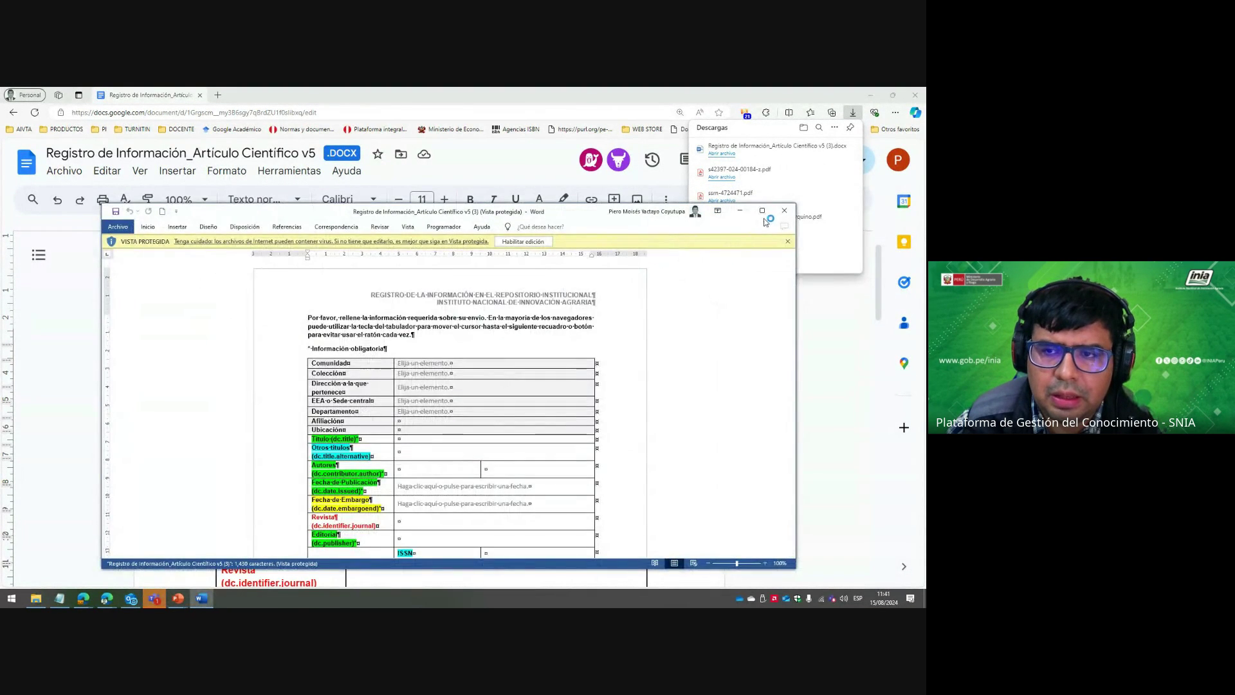
Enable editing of the Word copy and inspect the Comunidad and Colección dropdowns unchanged.
{"action": "left_click", "coordinate": [762, 211]}
{"action": "left_click", "coordinate": [419, 125]}
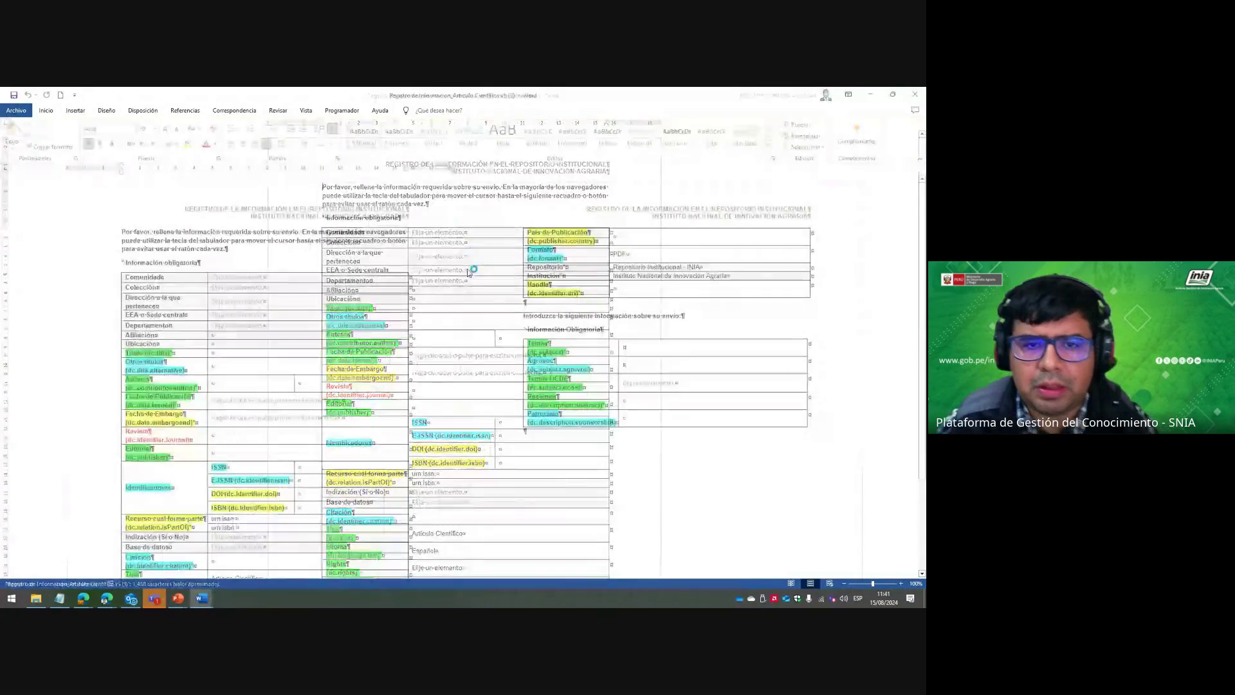
{"action": "scroll", "coordinate": [314, 331], "scroll_direction": "up", "scroll_amount": 7}
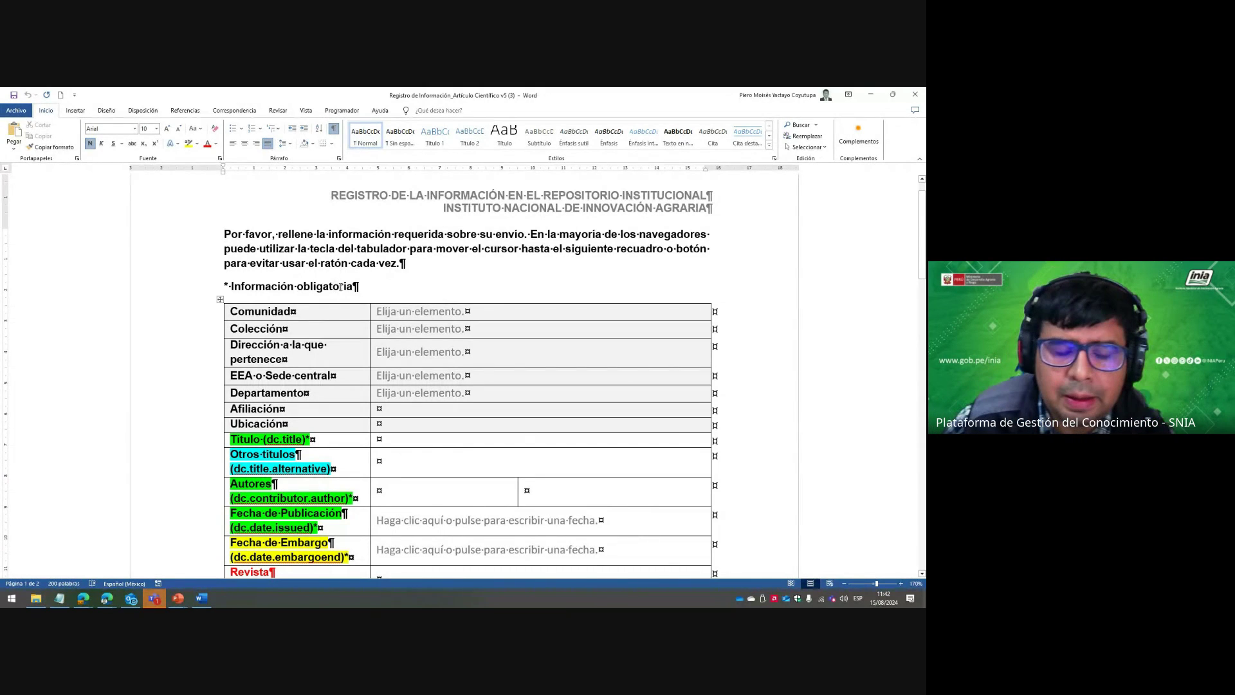
{"action": "left_click", "coordinate": [450, 314]}
{"action": "left_click", "coordinate": [477, 312]}
{"action": "left_click", "coordinate": [477, 312]}
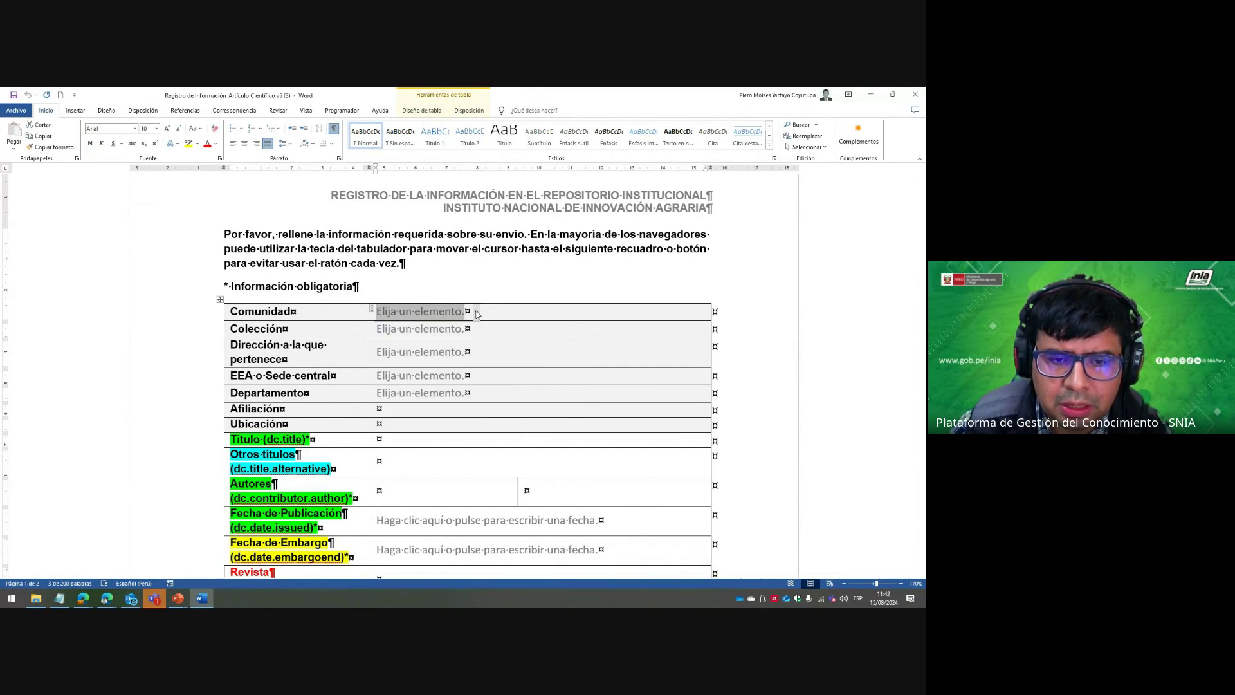
{"action": "scroll", "coordinate": [450, 334], "scroll_direction": "up", "scroll_amount": 4}
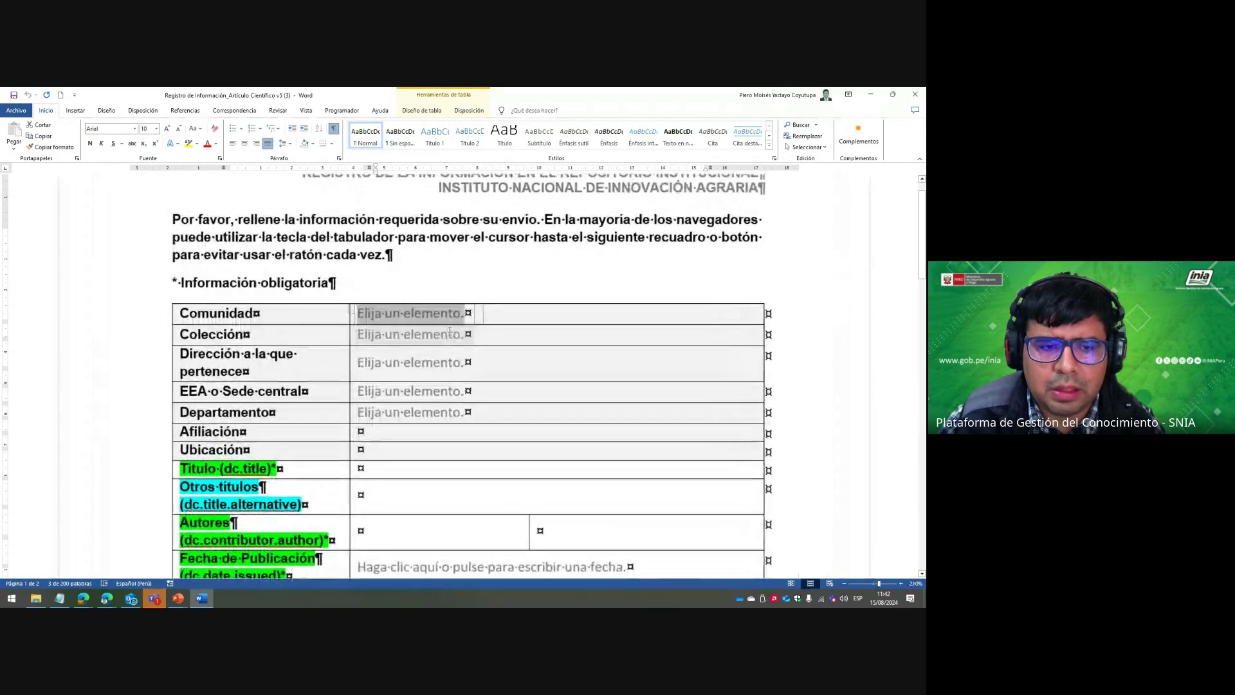
{"action": "left_click", "coordinate": [471, 342]}
{"action": "left_click", "coordinate": [479, 336]}
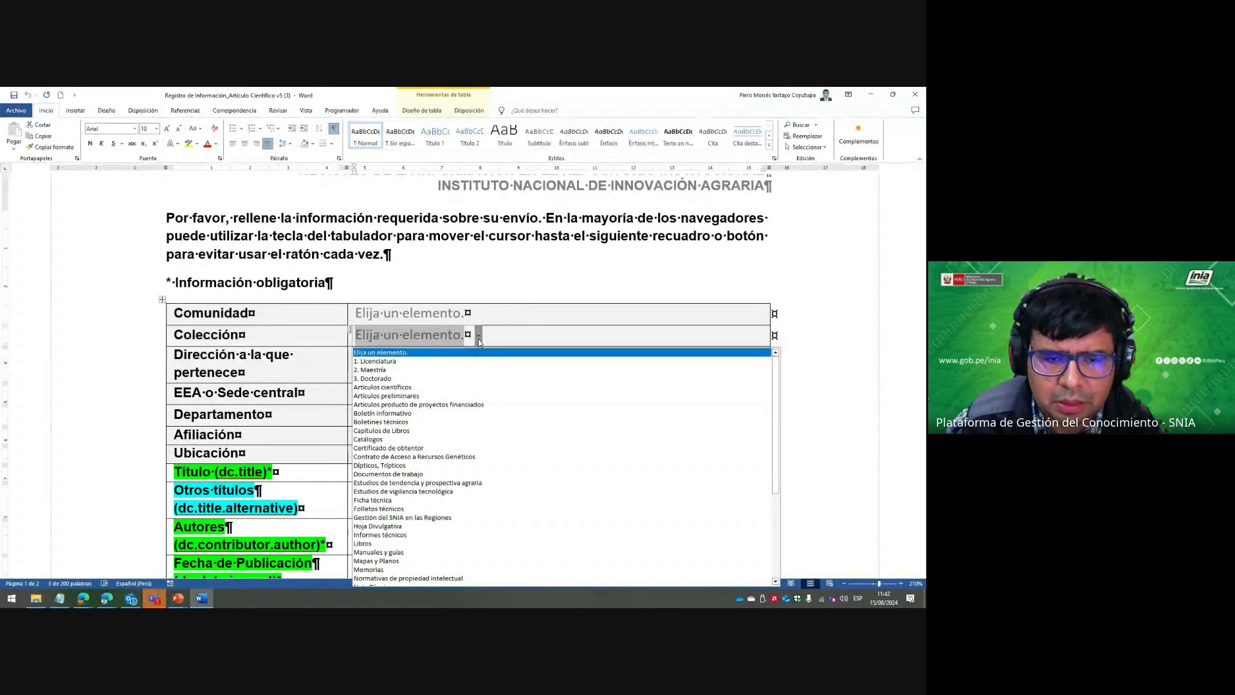
{"action": "left_click", "coordinate": [479, 335]}
Check the Dirección, EEA o Sede central and Departamento dropdowns, leaving them unset.
{"action": "left_click", "coordinate": [467, 364]}
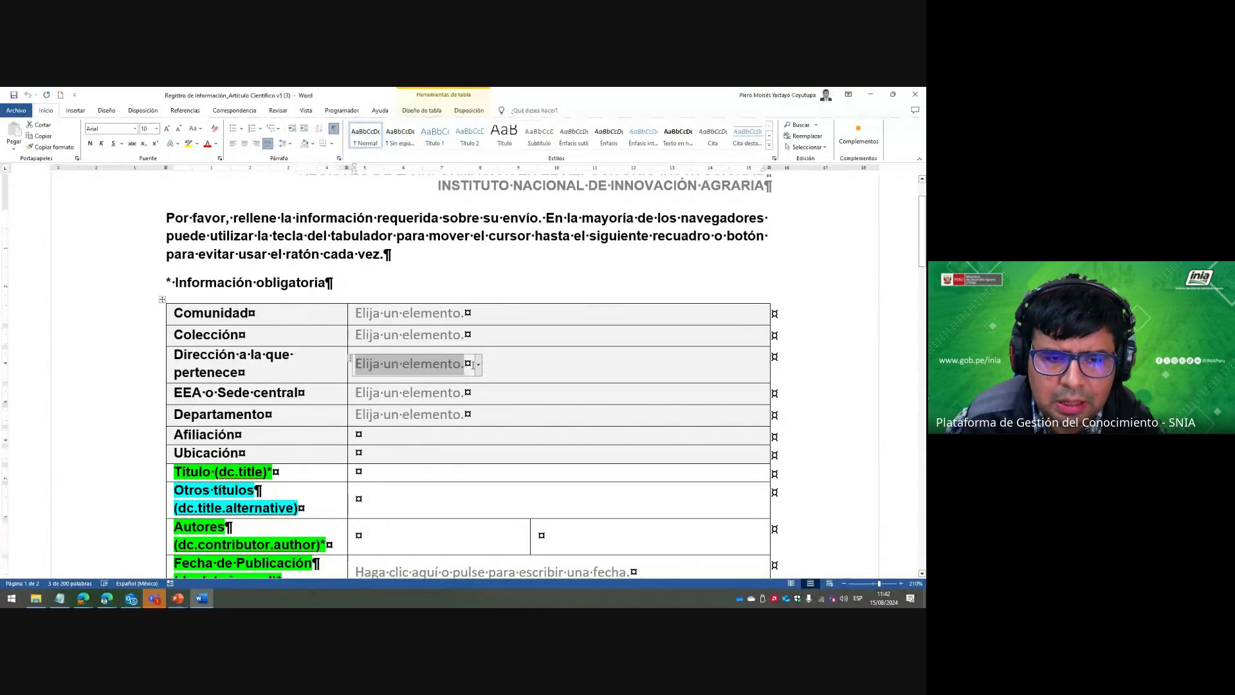
{"action": "left_click", "coordinate": [478, 364]}
{"action": "left_click", "coordinate": [478, 364]}
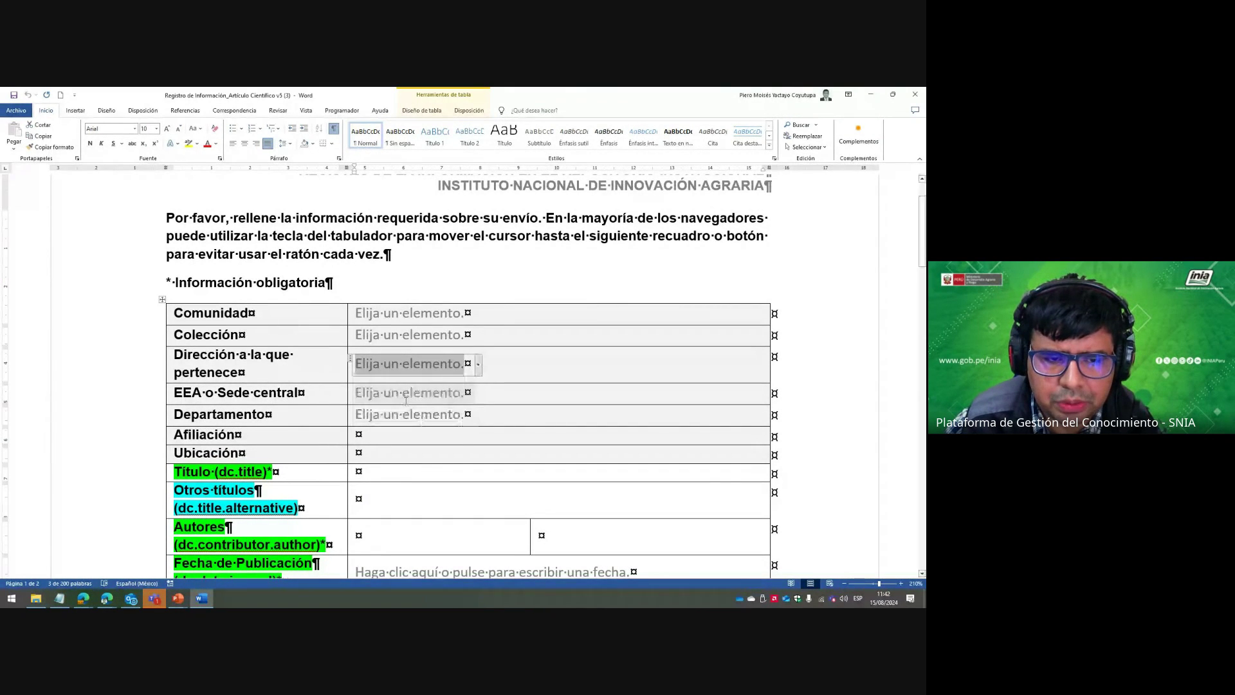
{"action": "left_click", "coordinate": [404, 398]}
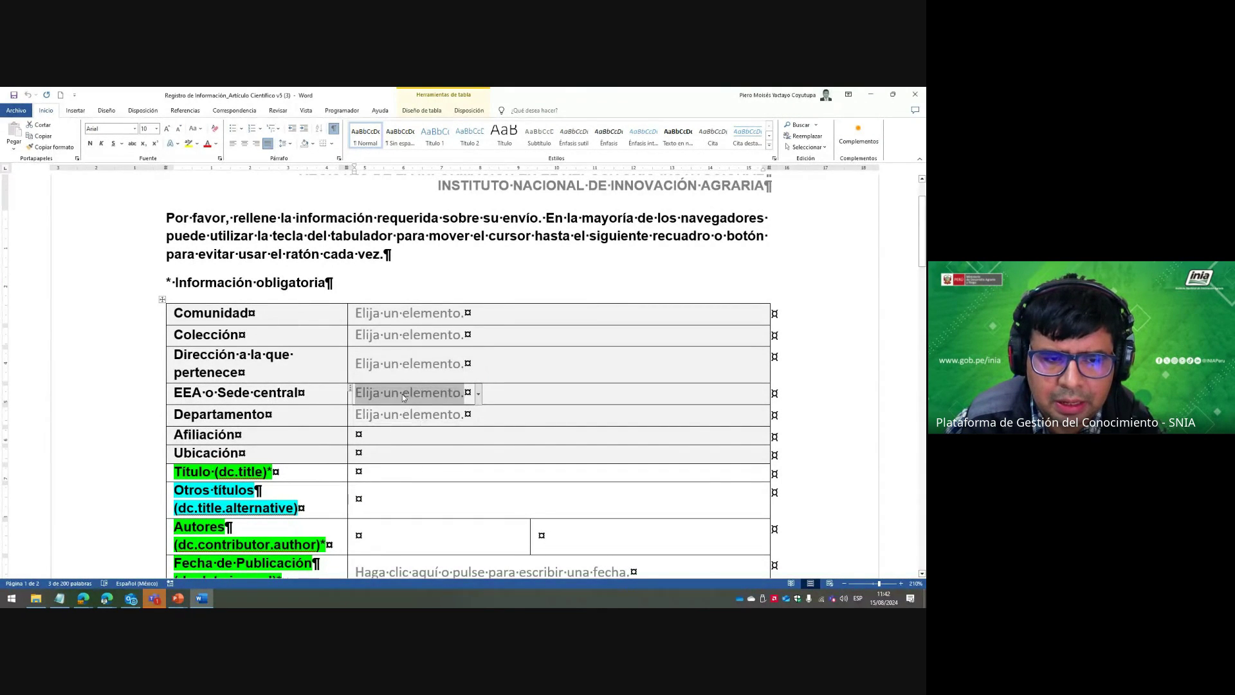
{"action": "left_click", "coordinate": [478, 395]}
{"action": "left_click", "coordinate": [478, 395]}
{"action": "left_click", "coordinate": [456, 416]}
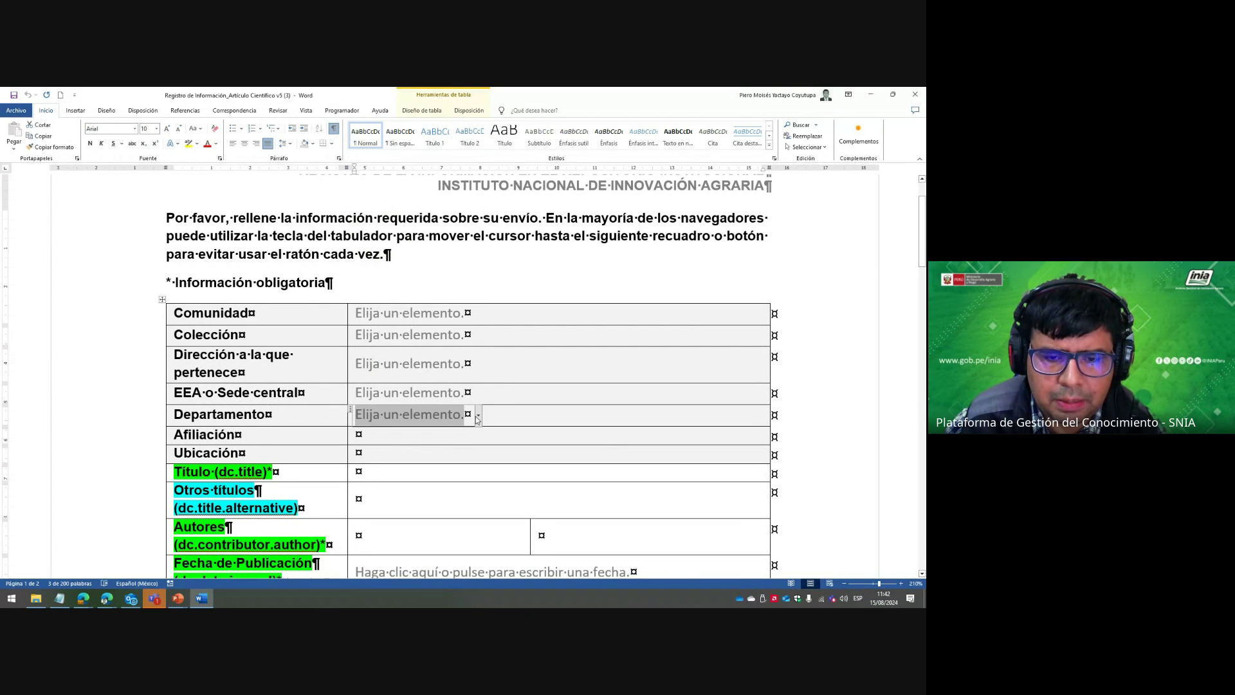
{"action": "left_click", "coordinate": [478, 416]}
{"action": "left_click", "coordinate": [478, 416]}
Copy the affiliation paragraph from the notes into the Afiliación cell.
{"action": "left_click", "coordinate": [394, 434]}
{"action": "scroll", "coordinate": [397, 429], "scroll_direction": "down", "scroll_amount": 1}
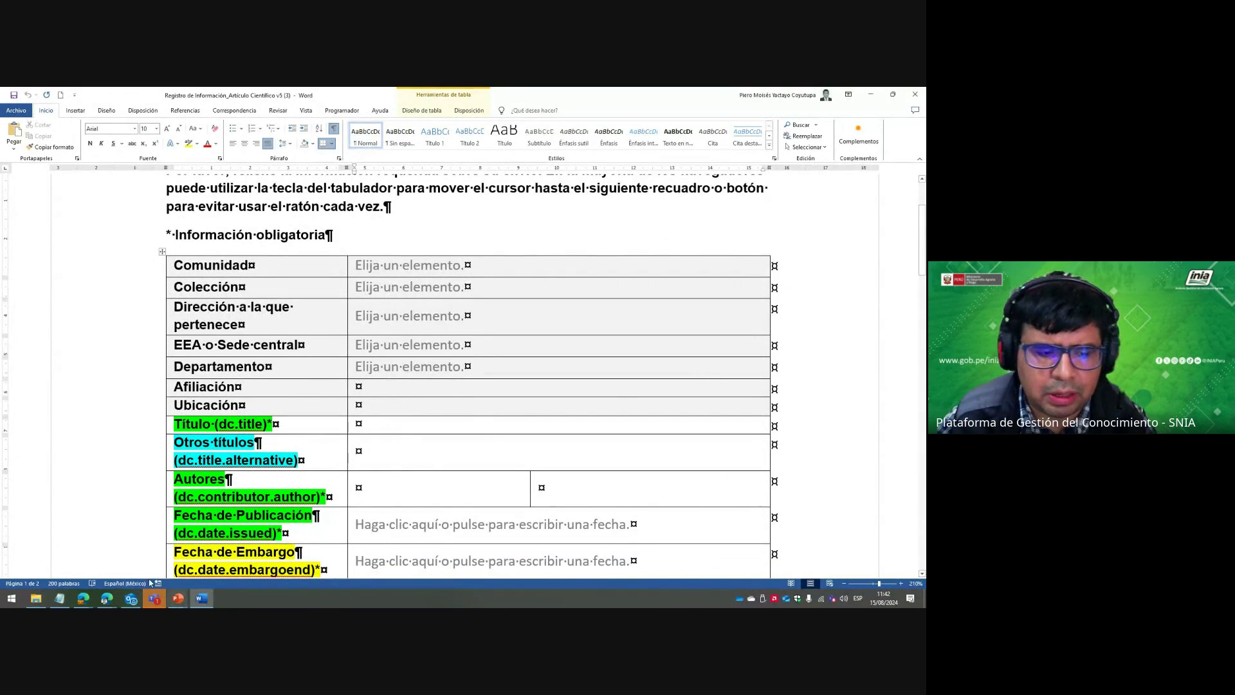
{"action": "left_click", "coordinate": [59, 599]}
{"action": "left_click", "coordinate": [566, 375]}
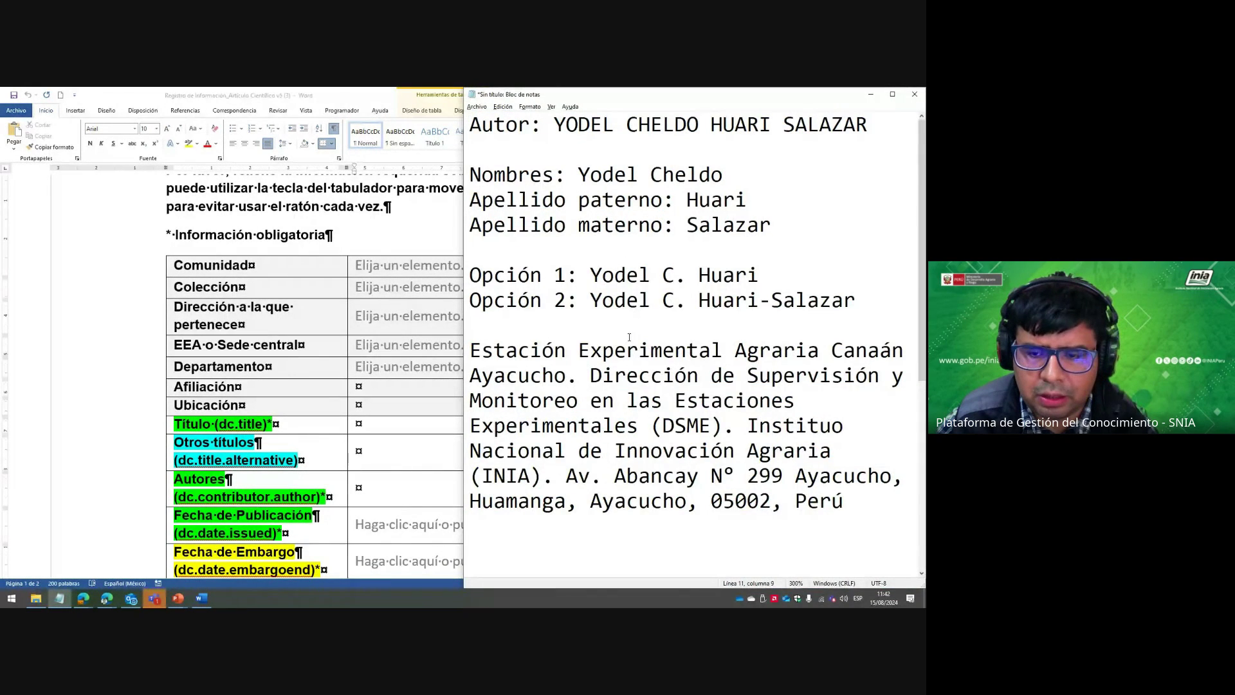
{"action": "left_click_drag", "start_coordinate": [848, 512], "coordinate": [470, 350]}
{"action": "key", "text": "ctrl+c"}
{"action": "key", "text": "alt+Tab"}
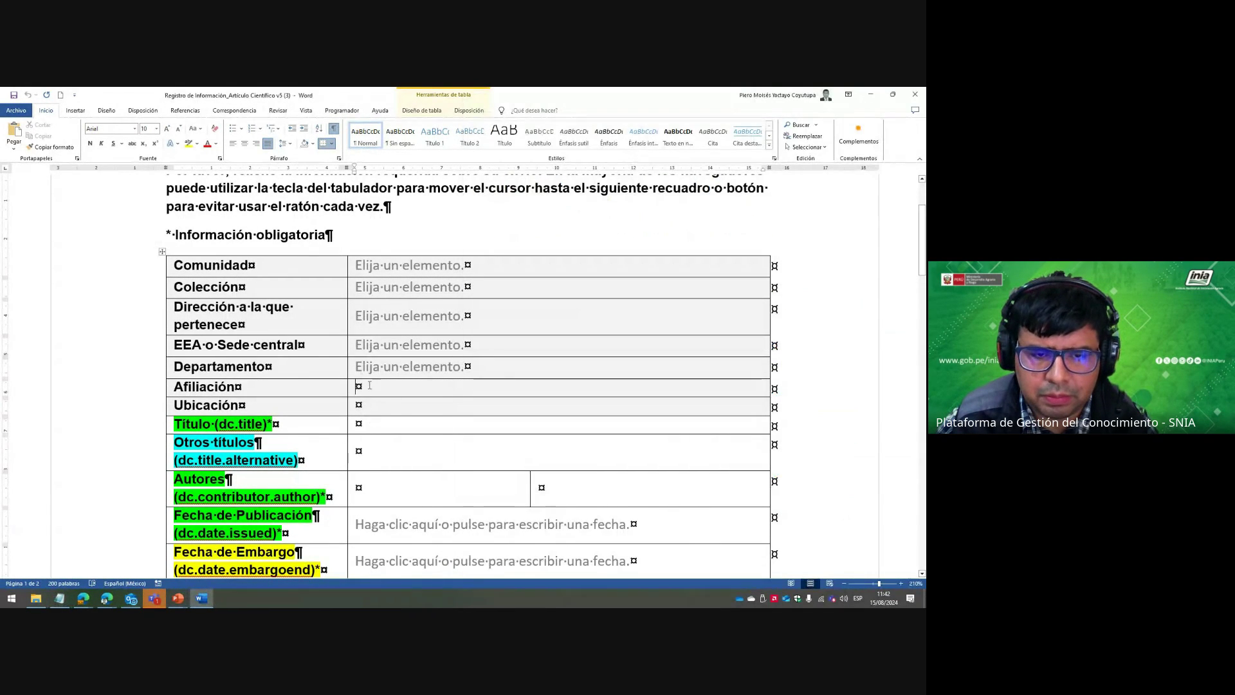
{"action": "key", "text": "ctrl+v"}
Move the street address from Afiliación into Ubicación, then clear both cells.
{"action": "left_click_drag", "start_coordinate": [451, 455], "coordinate": [401, 448]}
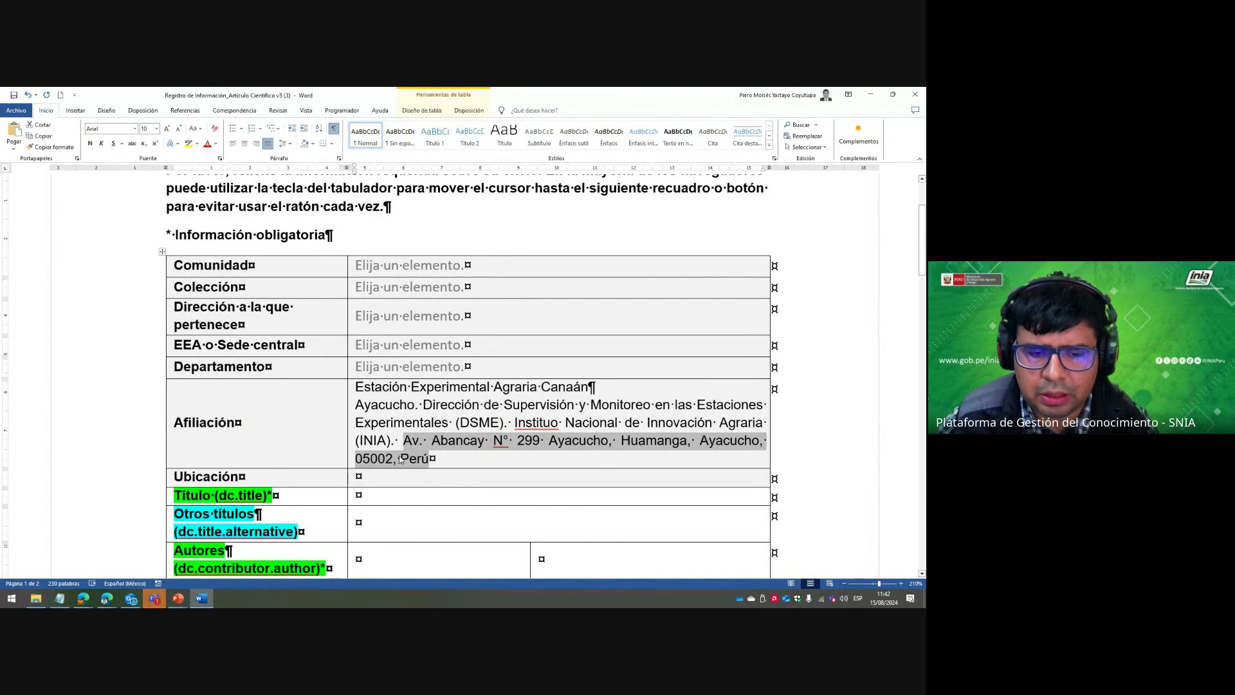
{"action": "key", "text": "Delete"}
{"action": "key", "text": "BackSpace"}
{"action": "key", "text": "Tab"}
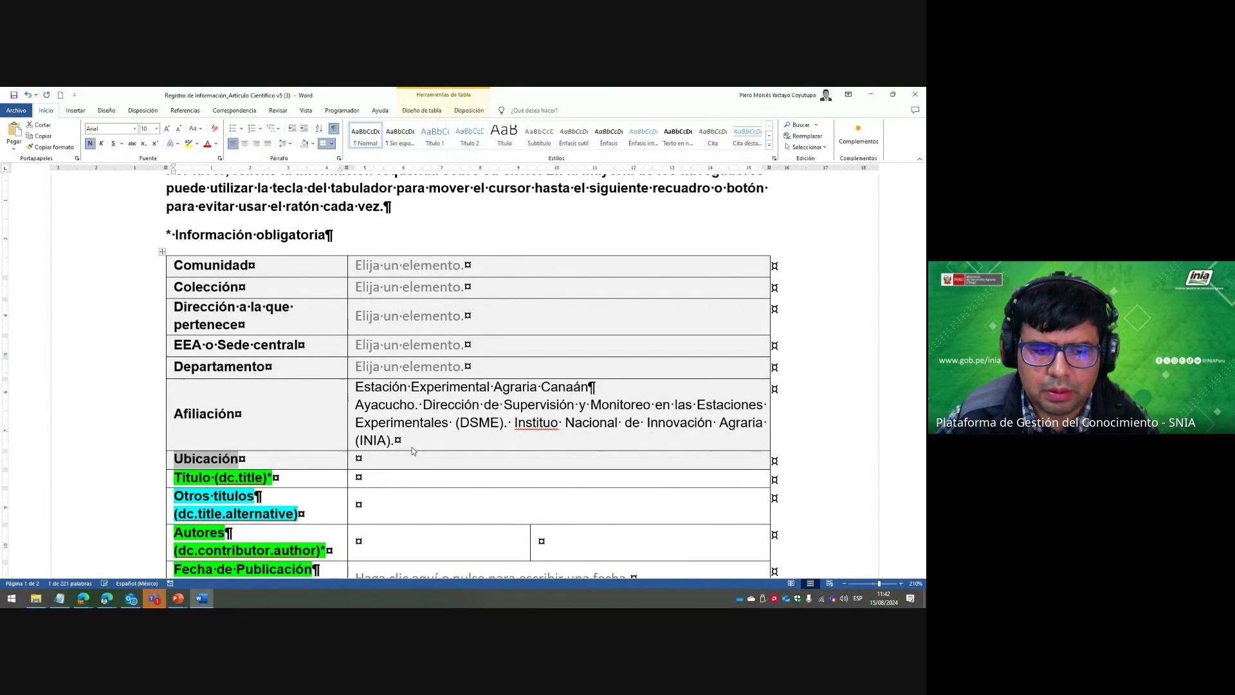
{"action": "key", "text": "Tab"}
{"action": "key", "text": "ctrl+v"}
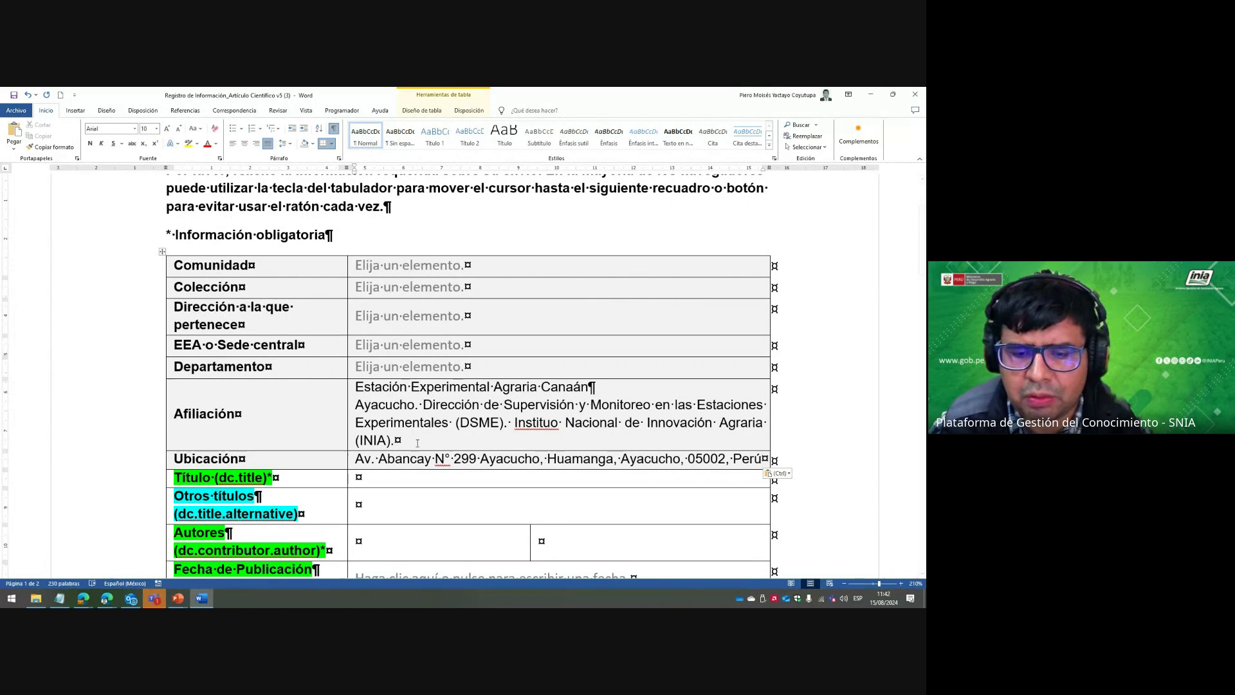
{"action": "left_click_drag", "start_coordinate": [418, 443], "coordinate": [450, 460]}
{"action": "key", "text": "Delete"}
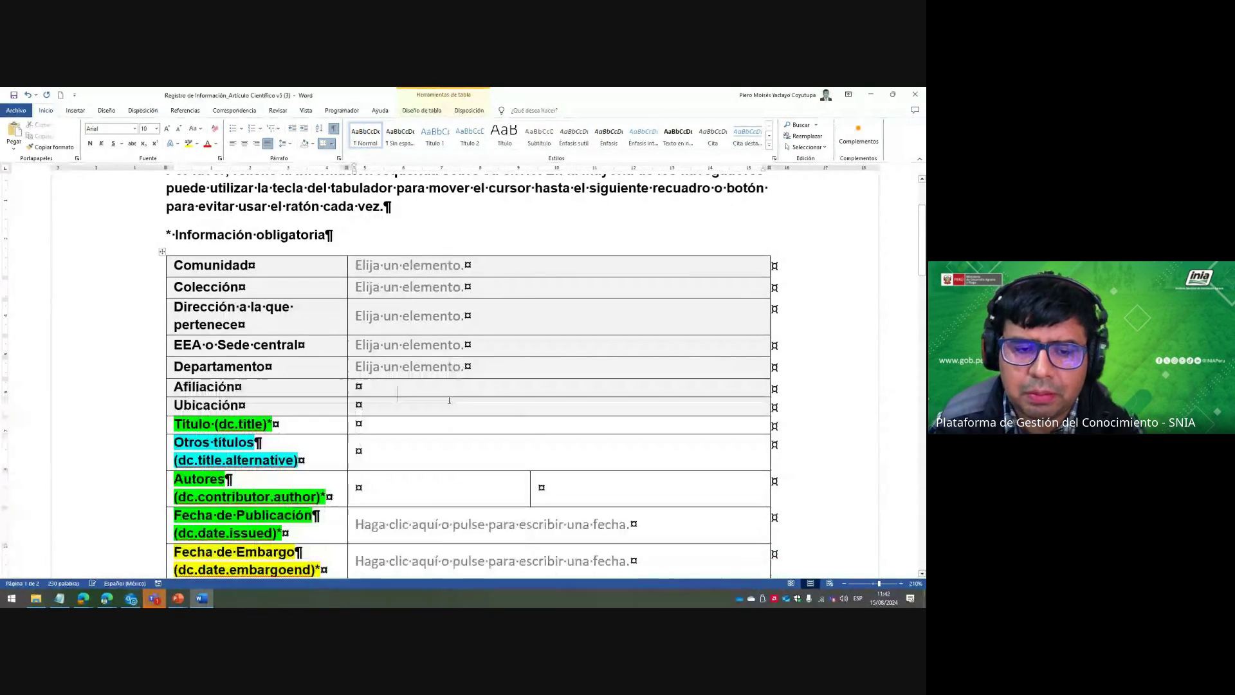
Paste the address into Ubicación and remove the repeated word 'Ayacucho'.
{"action": "left_click", "coordinate": [379, 406]}
{"action": "key", "text": "ctrl+v"}
{"action": "double_click", "coordinate": [488, 404]}
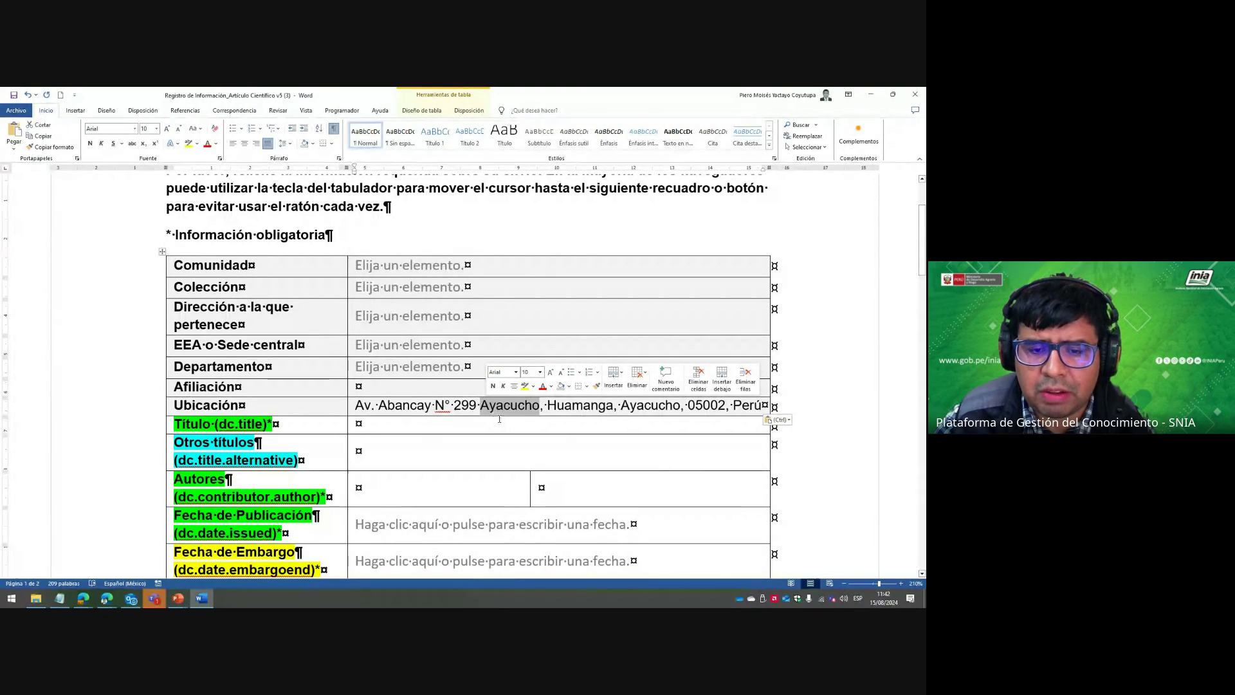
{"action": "key", "text": "BackSpace"}
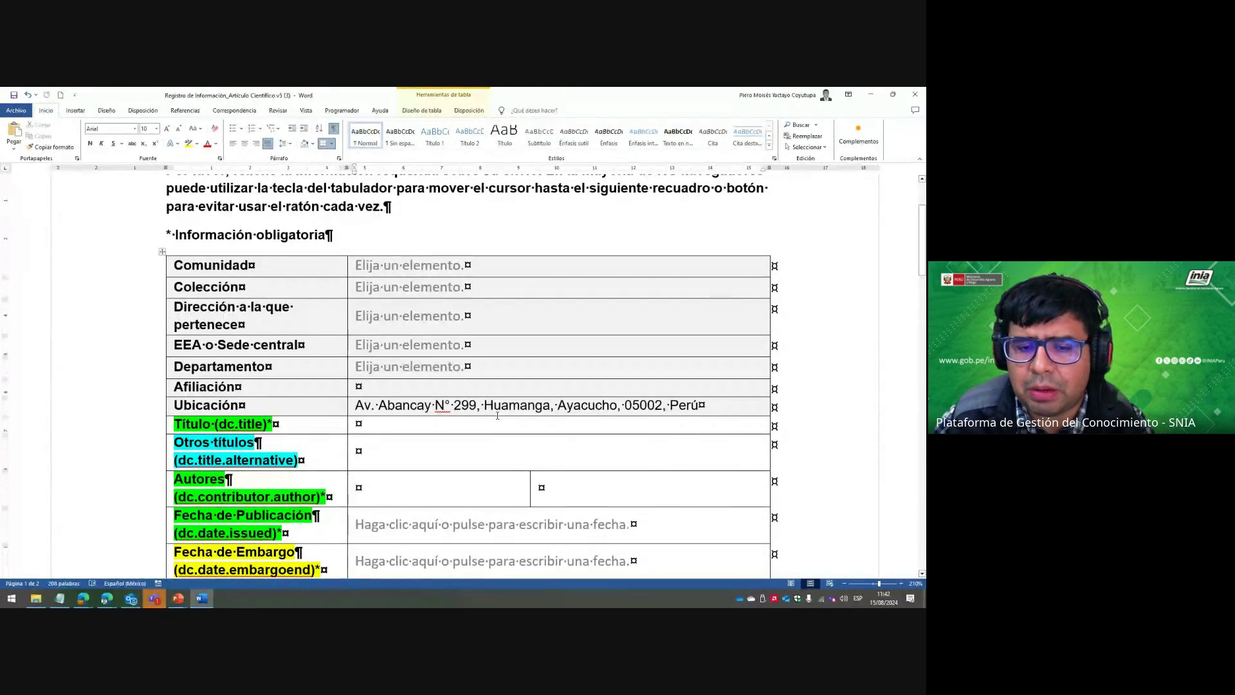
{"action": "key", "text": "ctrl+z"}
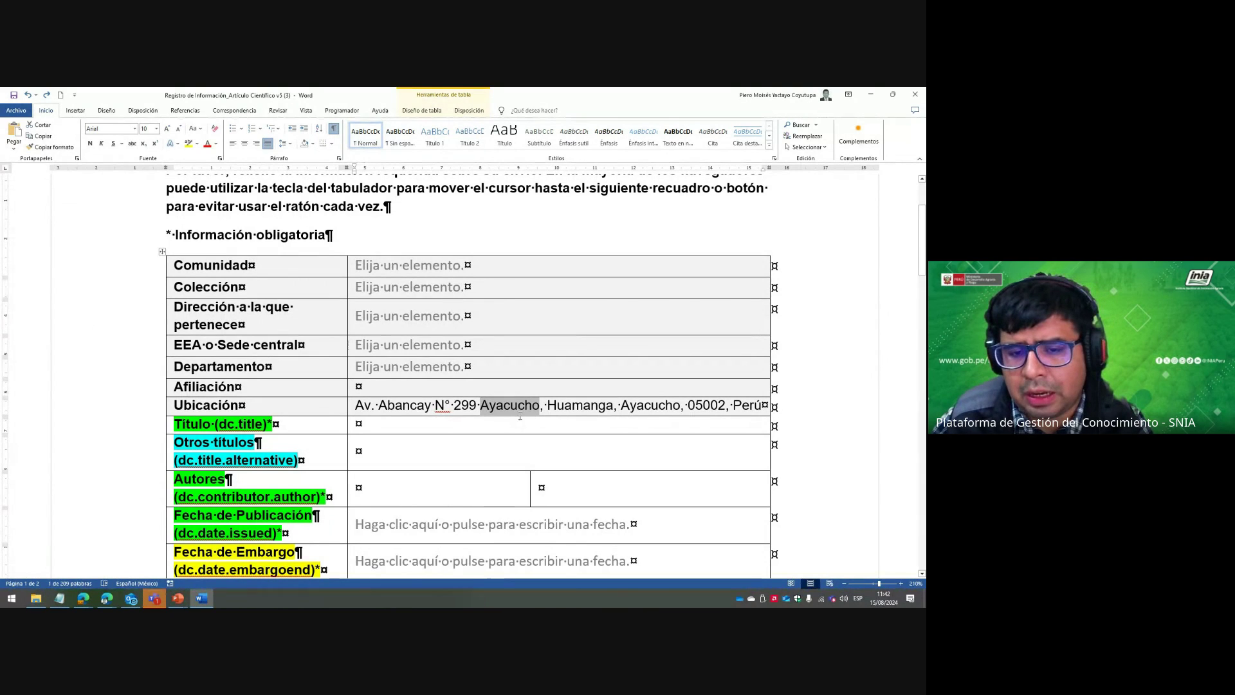
{"action": "key", "text": "BackSpace"}
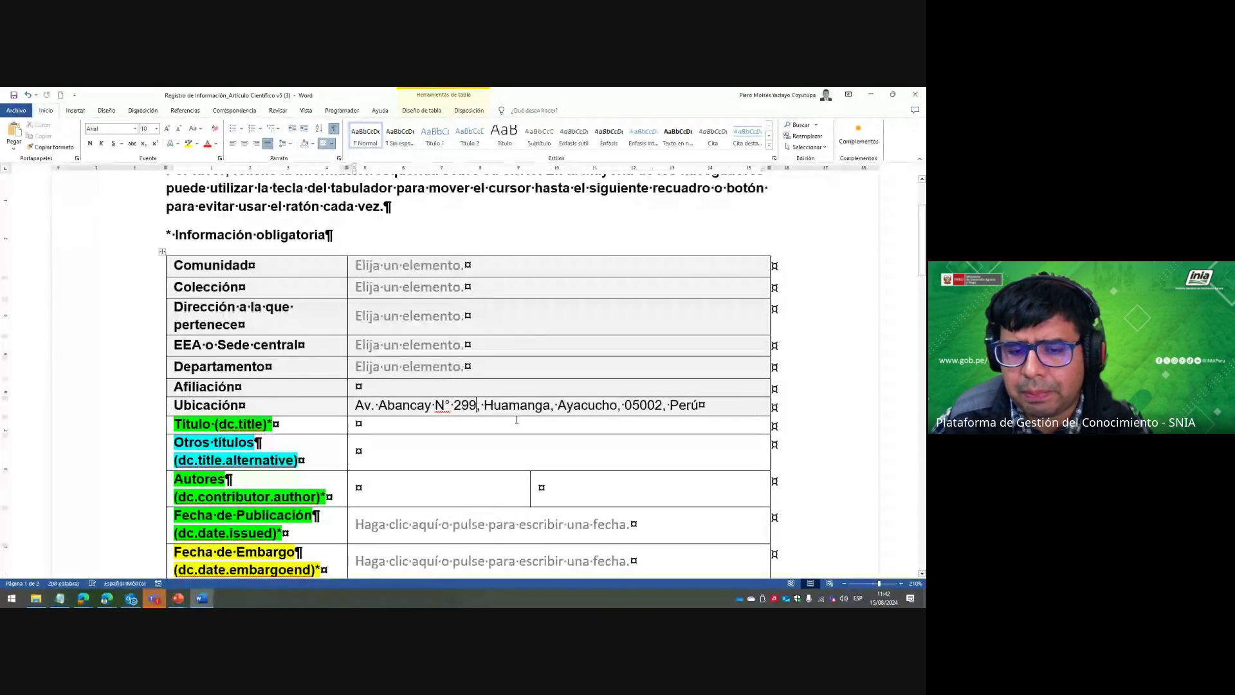
{"action": "key", "text": "ctrl+o"}
{"action": "key", "text": "Escape"}
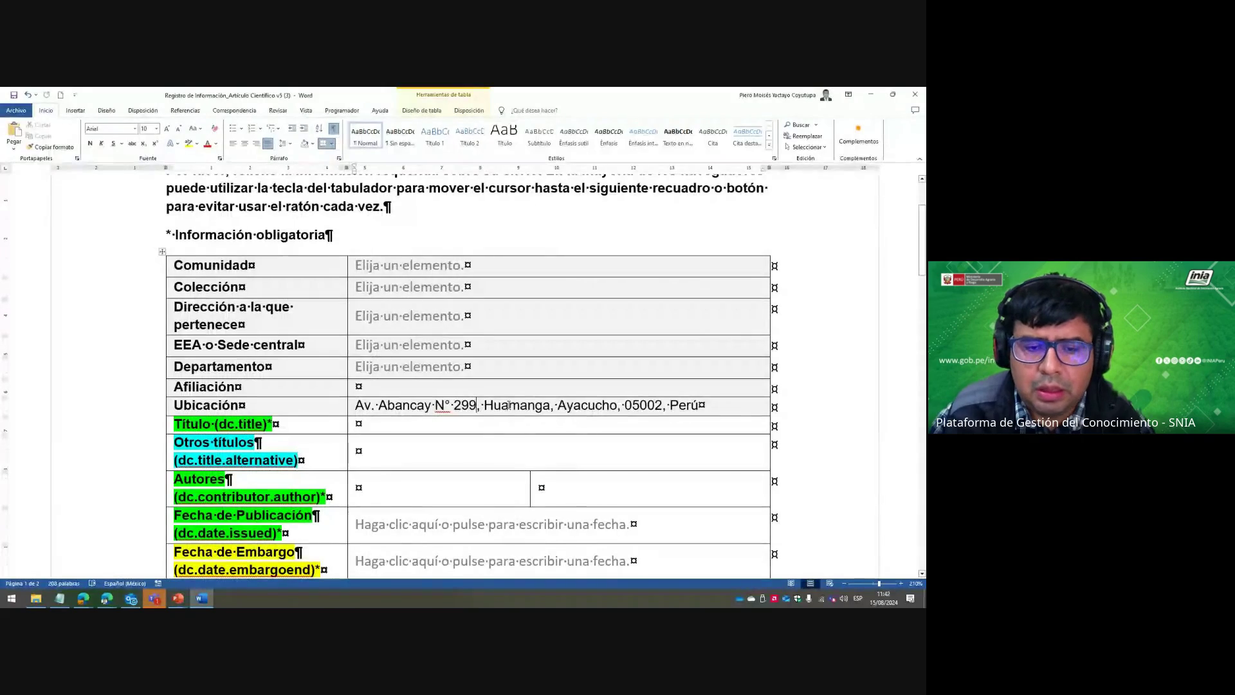
Empty the Ubicación cell, cancelling the delete-cells prompt, and return to Google Docs.
{"action": "triple_click", "coordinate": [507, 408]}
{"action": "key", "text": "BackSpace"}
{"action": "left_click", "coordinate": [488, 356]}
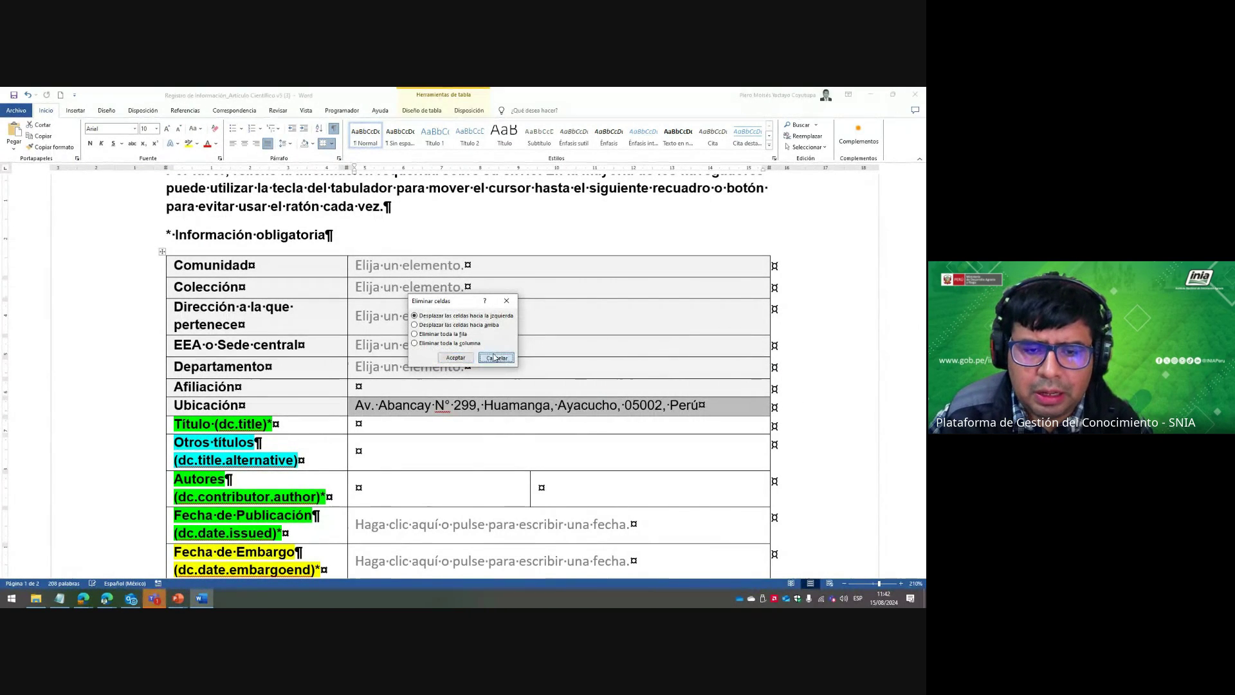
{"action": "right_click", "coordinate": [499, 417]}
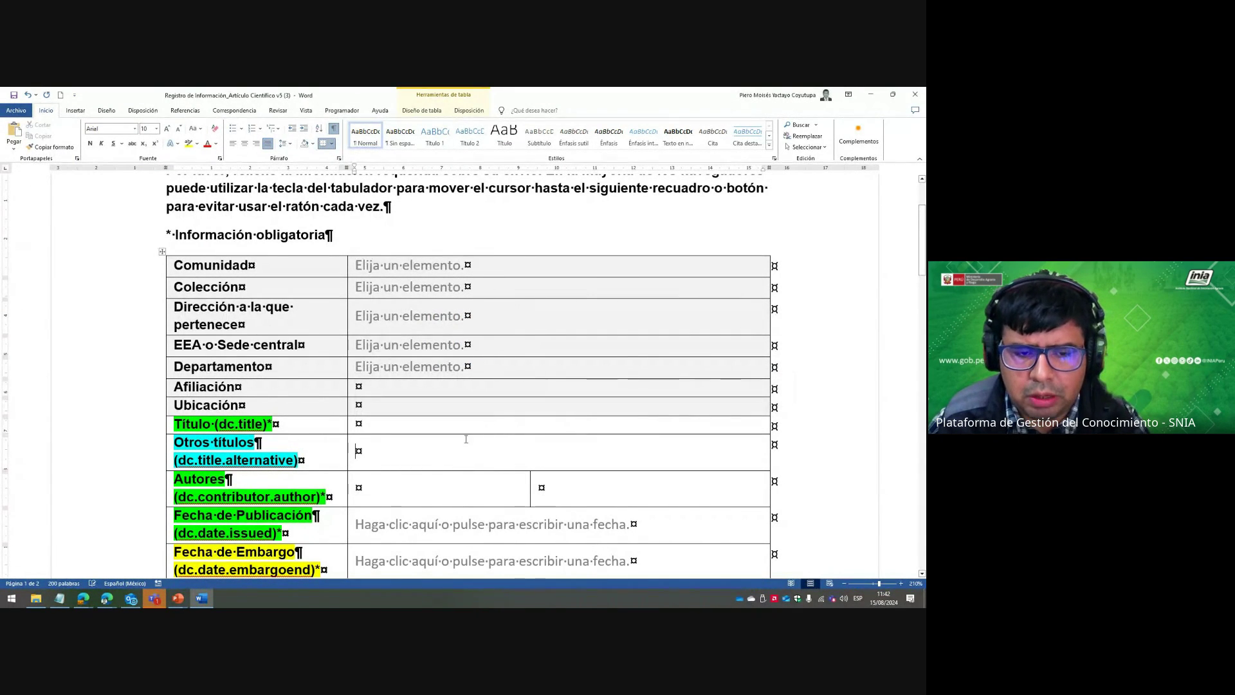
{"action": "key", "text": "alt+Tab"}
{"action": "key", "text": "alt+Tab"}
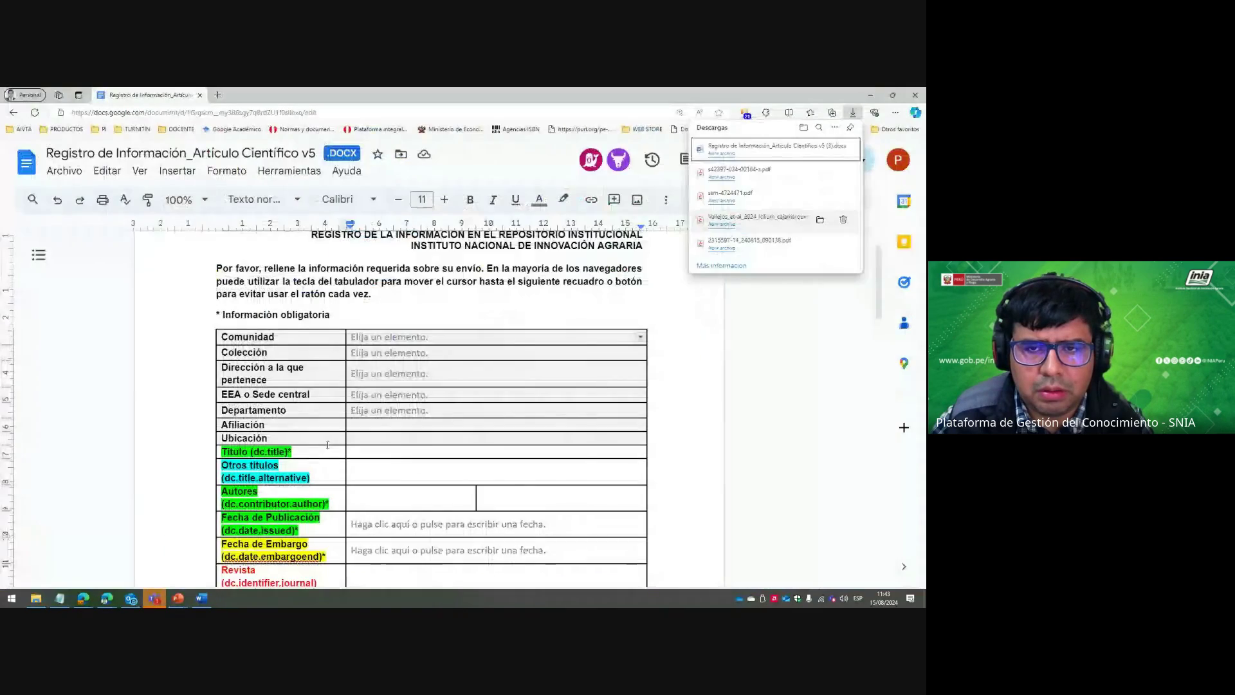
{"action": "key", "text": "alt+Tab"}
Back in the Google Docs form, dismiss the downloads list and review the Autores row.
{"action": "key", "text": "Tab"}
{"action": "key", "text": "Tab"}
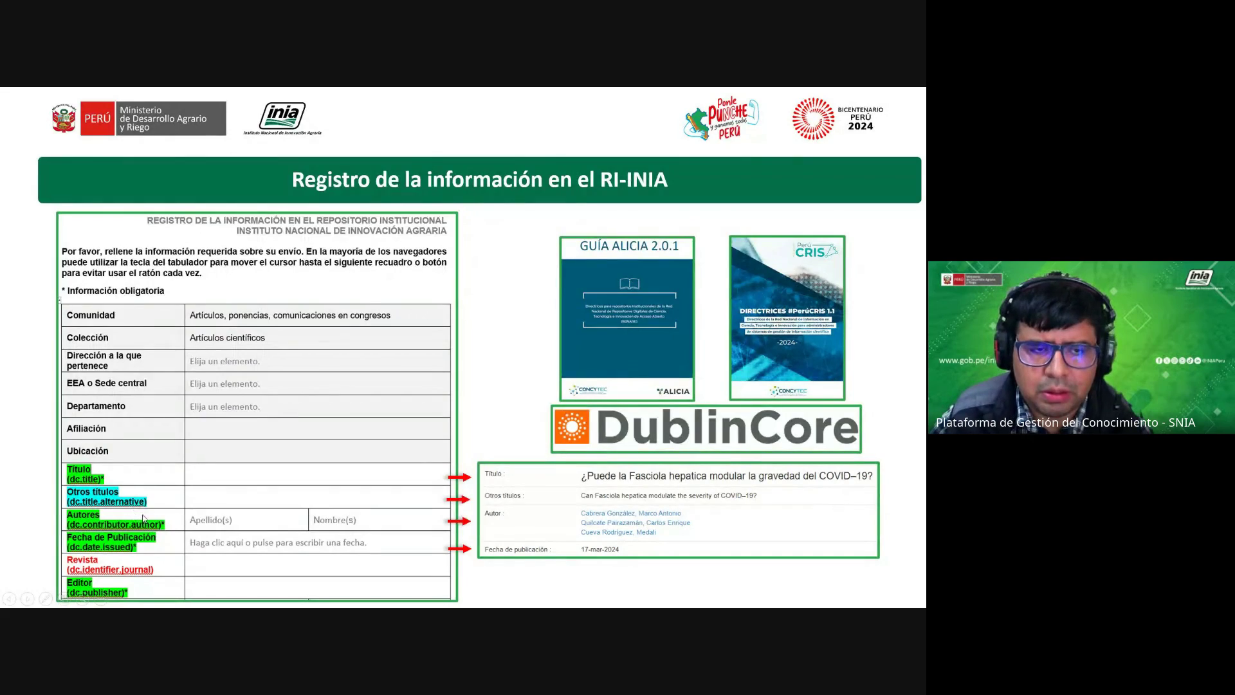
{"action": "key", "text": "alt+Tab"}
{"action": "scroll", "coordinate": [262, 490], "scroll_direction": "down", "scroll_amount": 3}
{"action": "scroll", "coordinate": [262, 490], "scroll_direction": "up", "scroll_amount": 5}
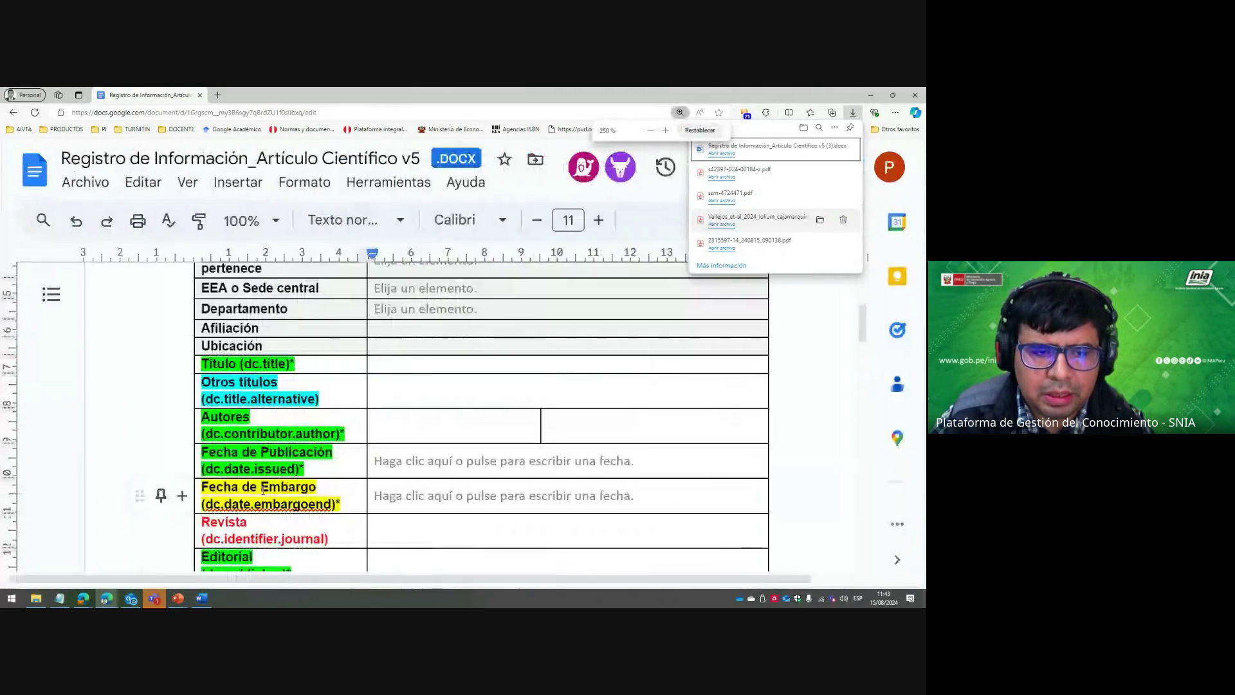
{"action": "scroll", "coordinate": [263, 491], "scroll_direction": "up", "scroll_amount": 1}
{"action": "left_click", "coordinate": [334, 505]}
{"action": "scroll", "coordinate": [360, 489], "scroll_direction": "down", "scroll_amount": 1}
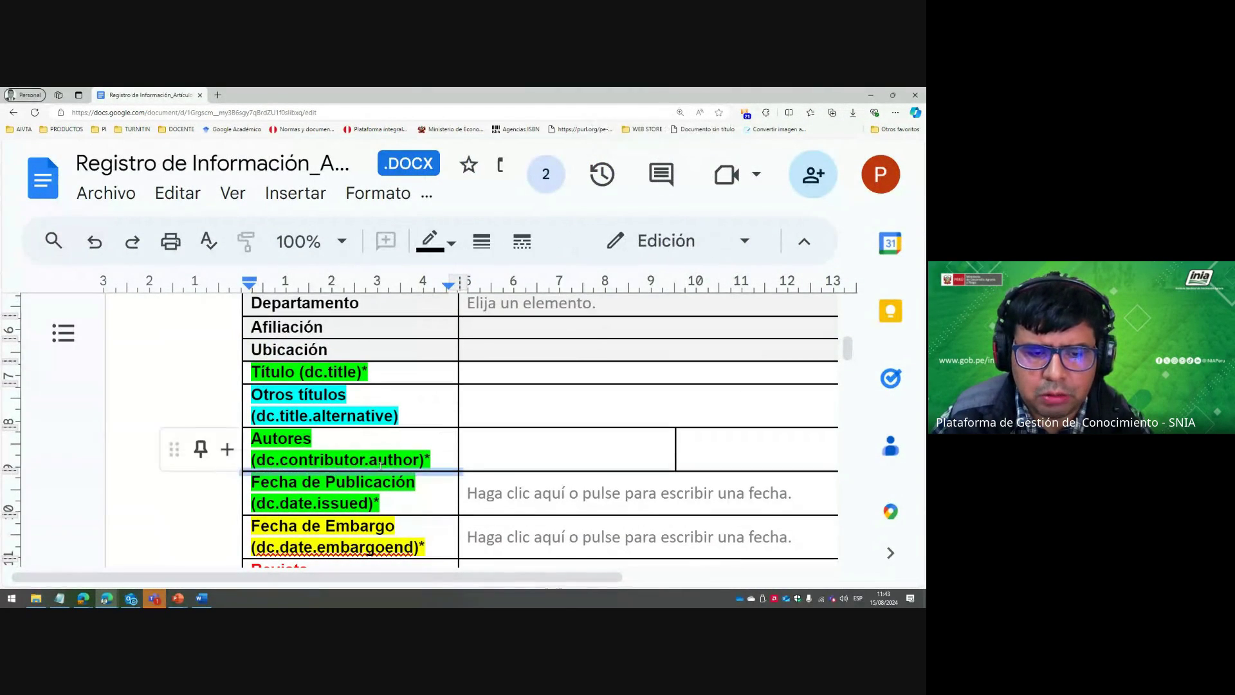
{"action": "left_click", "coordinate": [482, 454]}
{"action": "scroll", "coordinate": [478, 466], "scroll_direction": "down", "scroll_amount": 1}
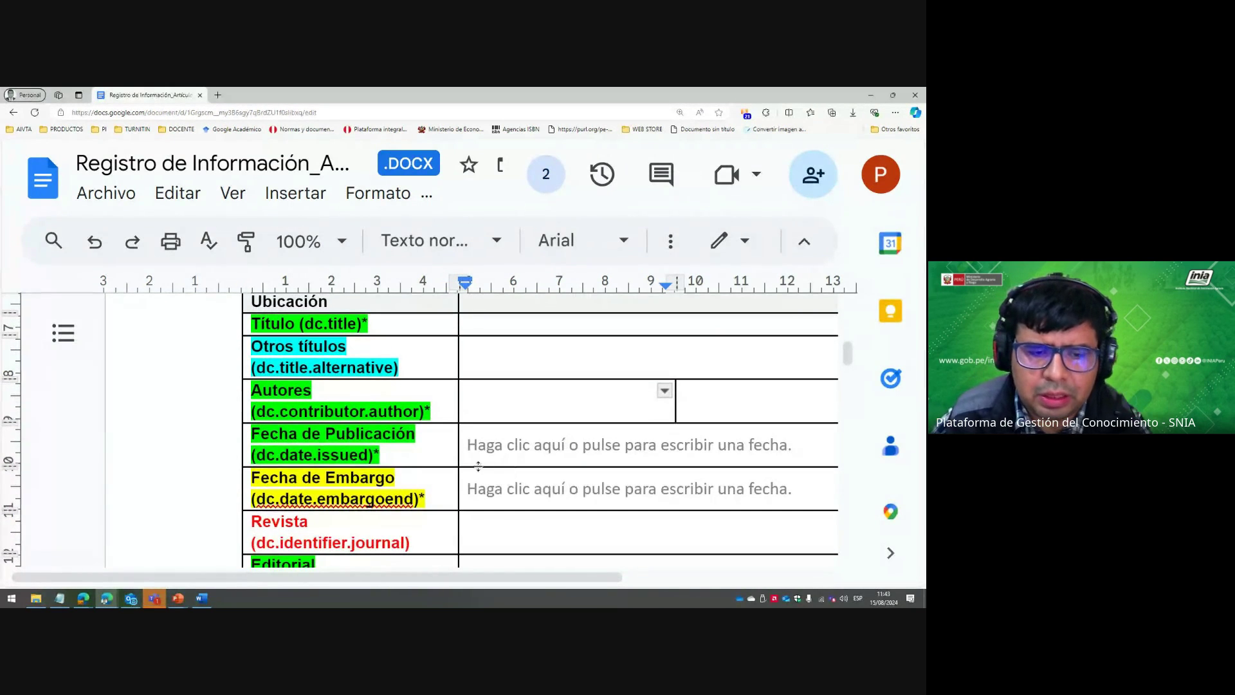
Examine the dc.contributor.author, dc.date.issued and Fecha de Embargo rows, zooming out.
{"action": "left_click", "coordinate": [267, 413]}
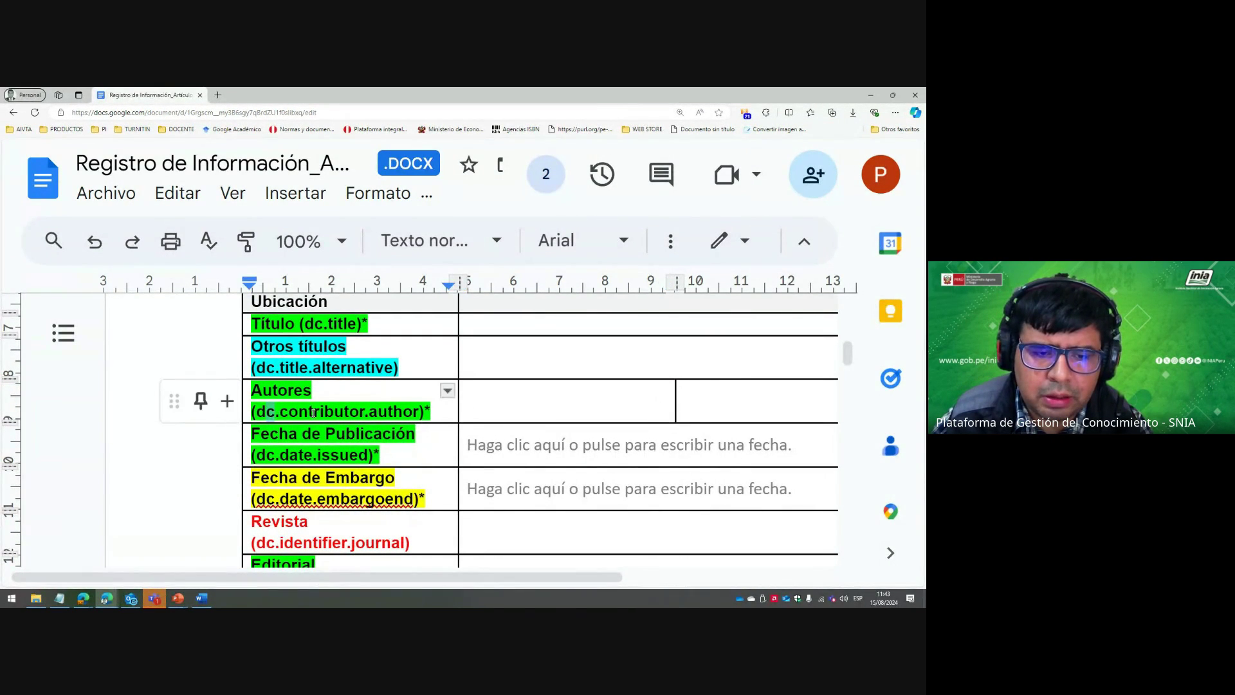
{"action": "left_click_drag", "start_coordinate": [281, 413], "coordinate": [381, 412]}
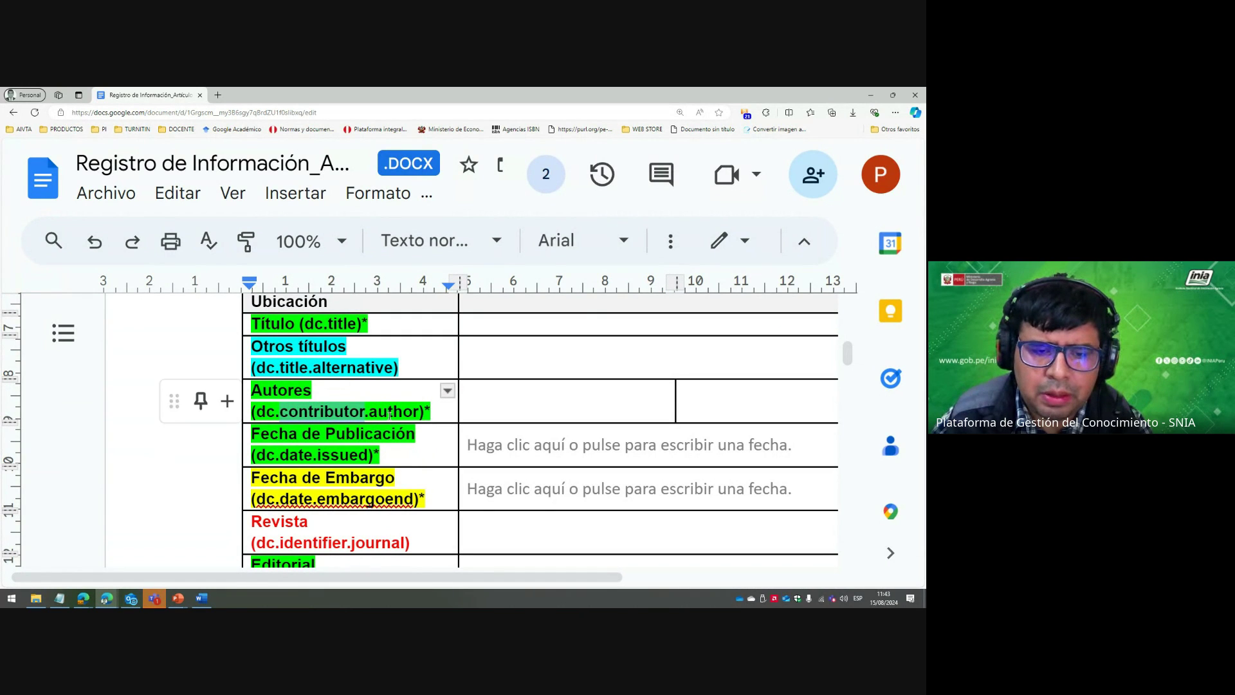
{"action": "left_click", "coordinate": [370, 412]}
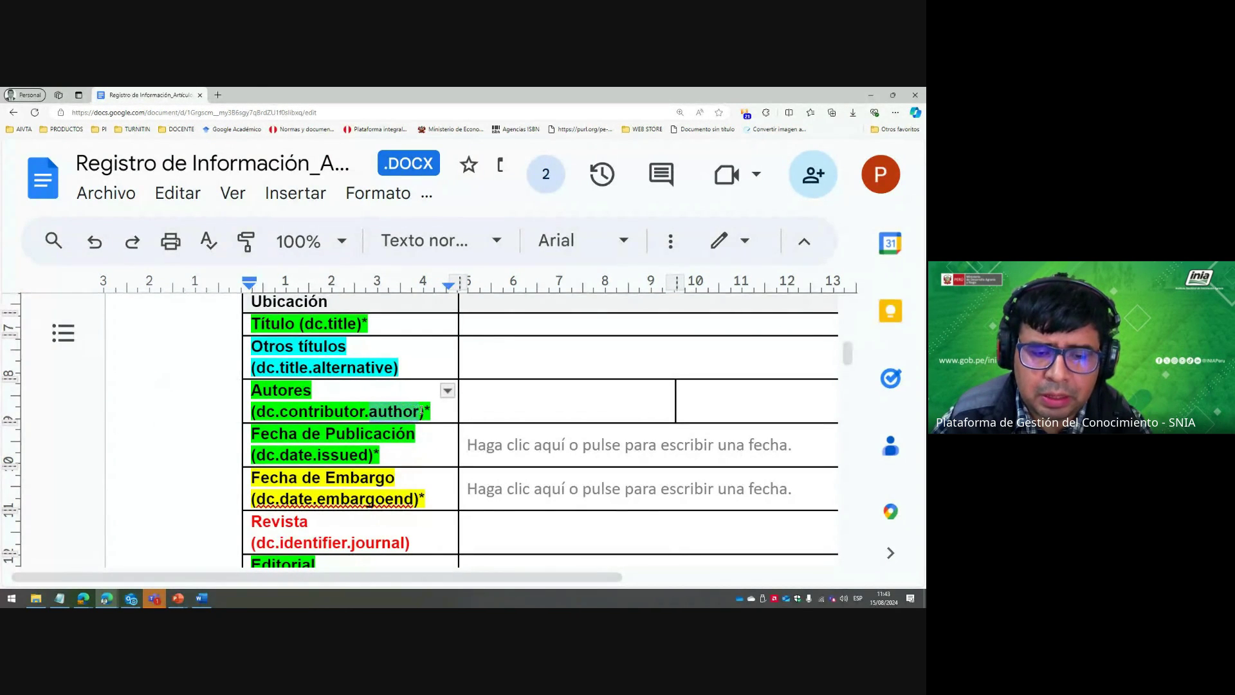
{"action": "scroll", "coordinate": [365, 407], "scroll_direction": "down", "scroll_amount": 1}
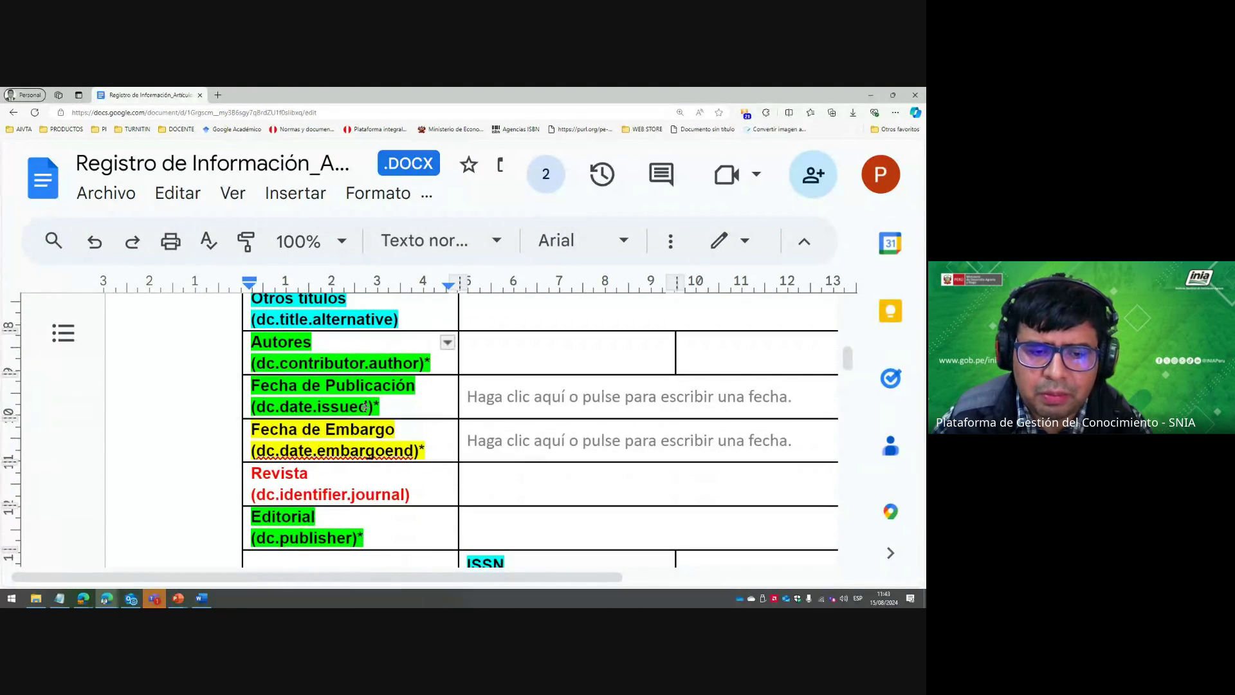
{"action": "left_click", "coordinate": [365, 407]}
{"action": "left_click_drag", "start_coordinate": [372, 429], "coordinate": [450, 447]}
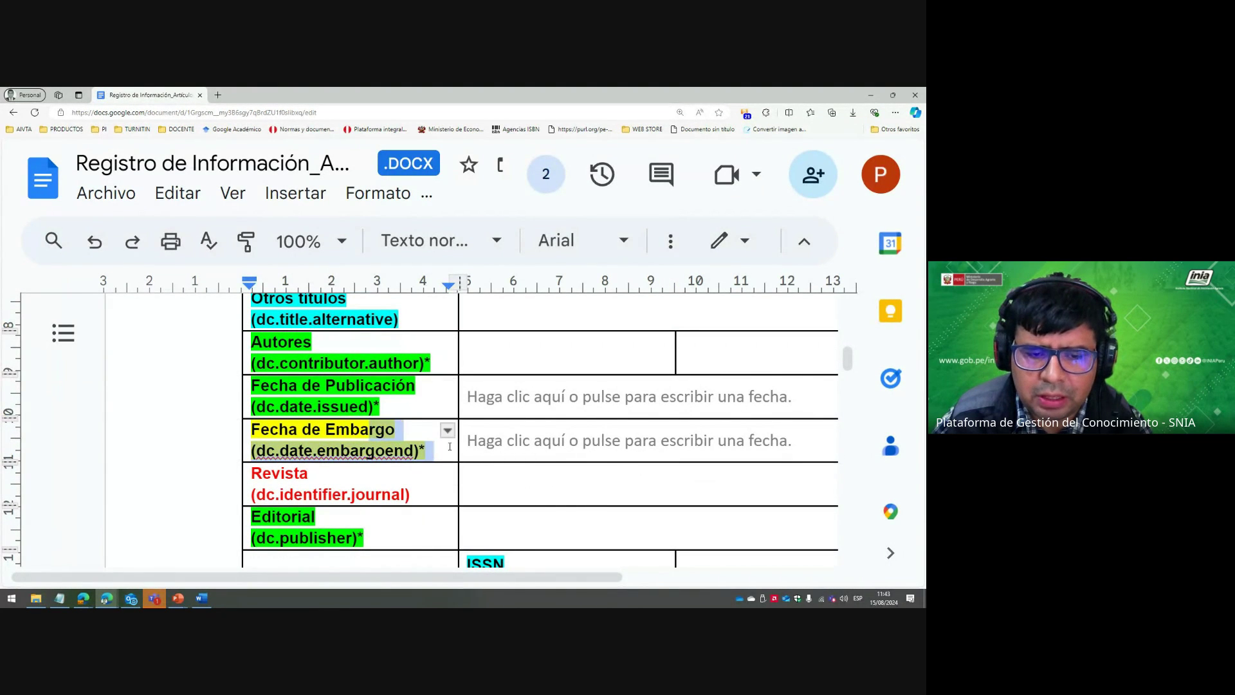
{"action": "left_click", "coordinate": [566, 441]}
{"action": "scroll", "coordinate": [580, 458], "scroll_direction": "down", "scroll_amount": 1}
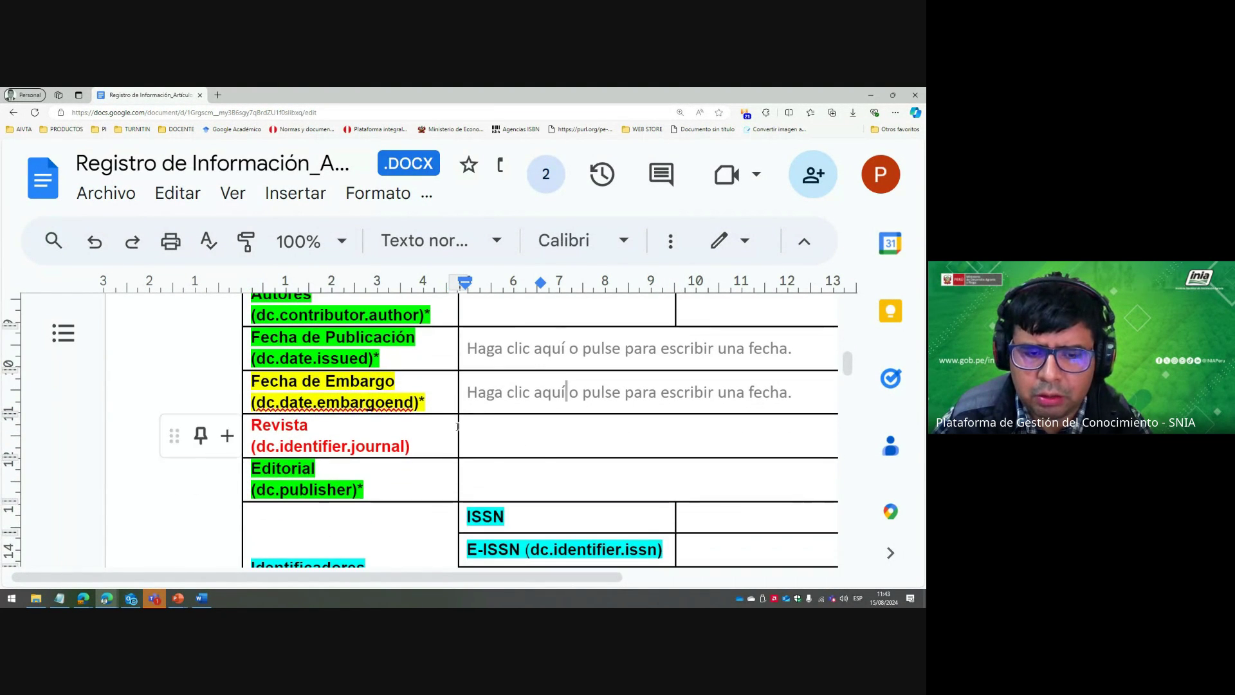
{"action": "scroll", "coordinate": [580, 458], "scroll_direction": "down", "scroll_amount": 1}
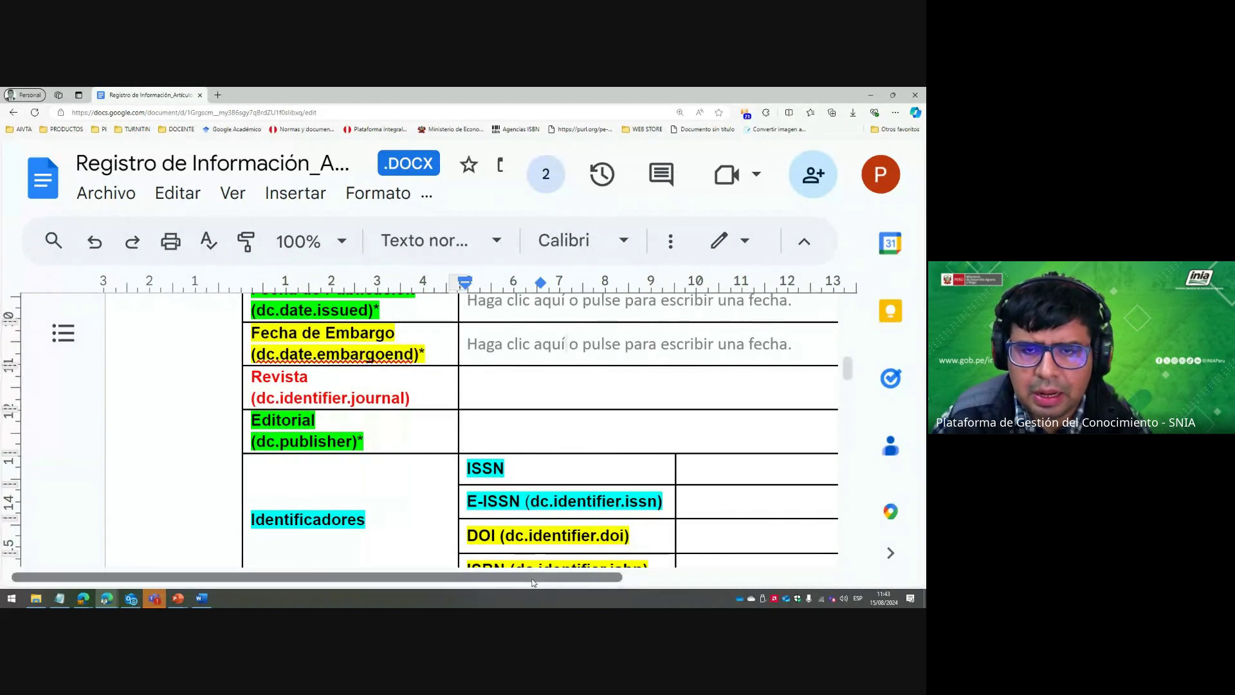
{"action": "scroll", "coordinate": [653, 557], "scroll_direction": "right", "scroll_amount": 2}
{"action": "key", "text": "ctrl+minus"}
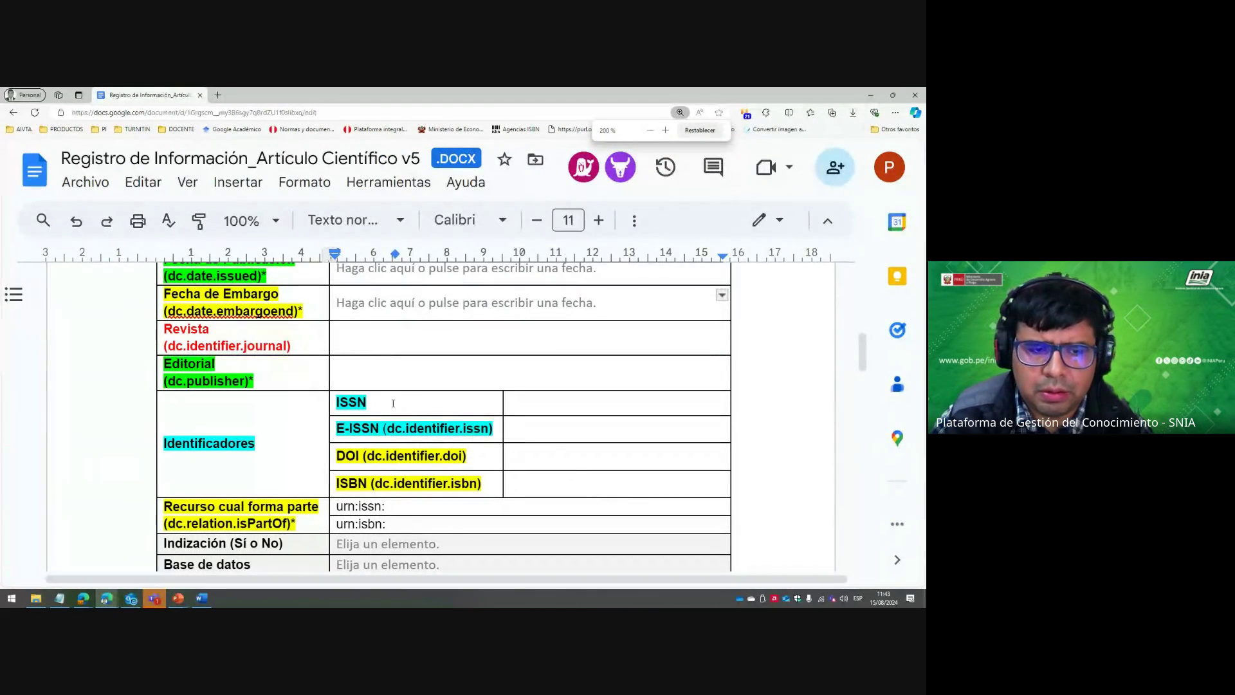
Review the empty Revista, Editorial, ISSN, ISBN and Citación rows.
{"action": "left_click", "coordinate": [370, 347]}
{"action": "left_click", "coordinate": [394, 375]}
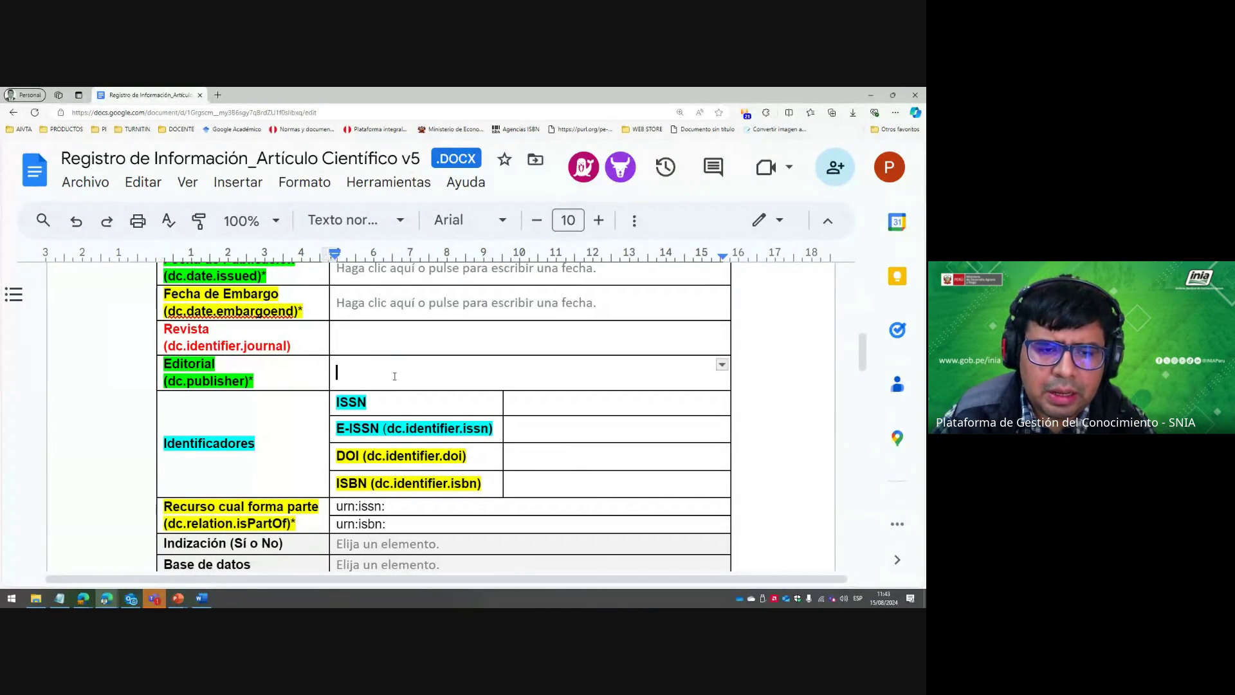
{"action": "scroll", "coordinate": [426, 433], "scroll_direction": "down", "scroll_amount": 3}
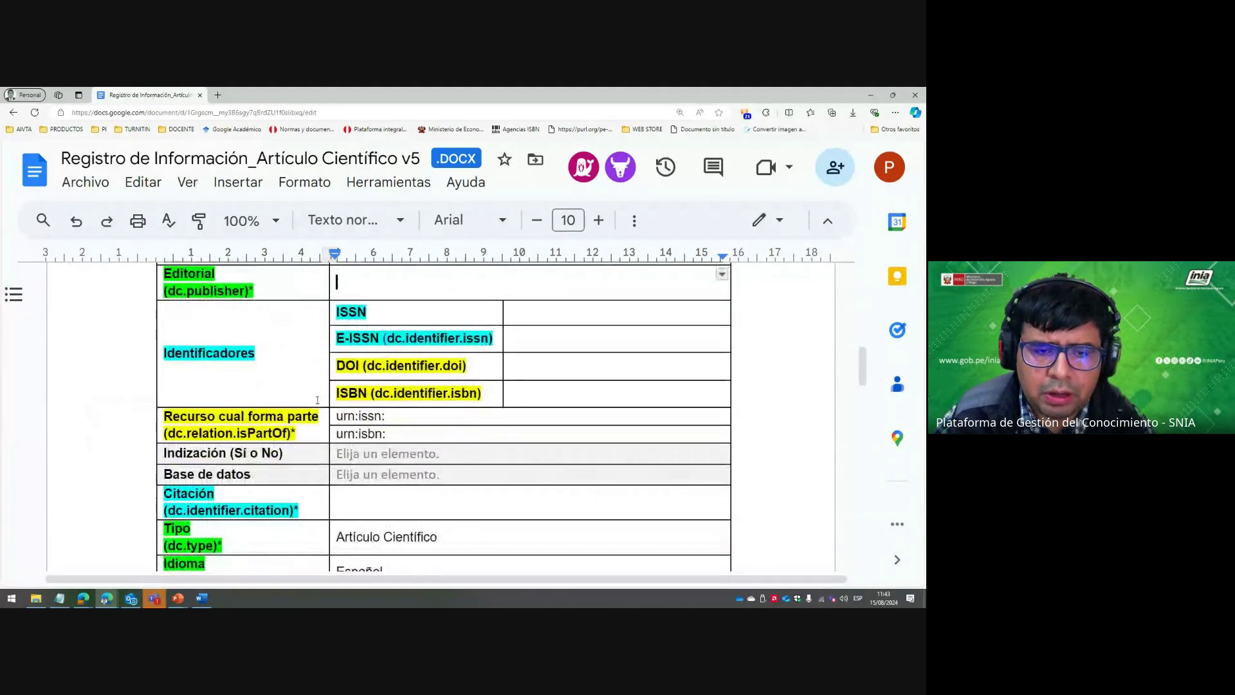
{"action": "scroll", "coordinate": [412, 411], "scroll_direction": "up", "scroll_amount": 1}
{"action": "left_click", "coordinate": [393, 355]}
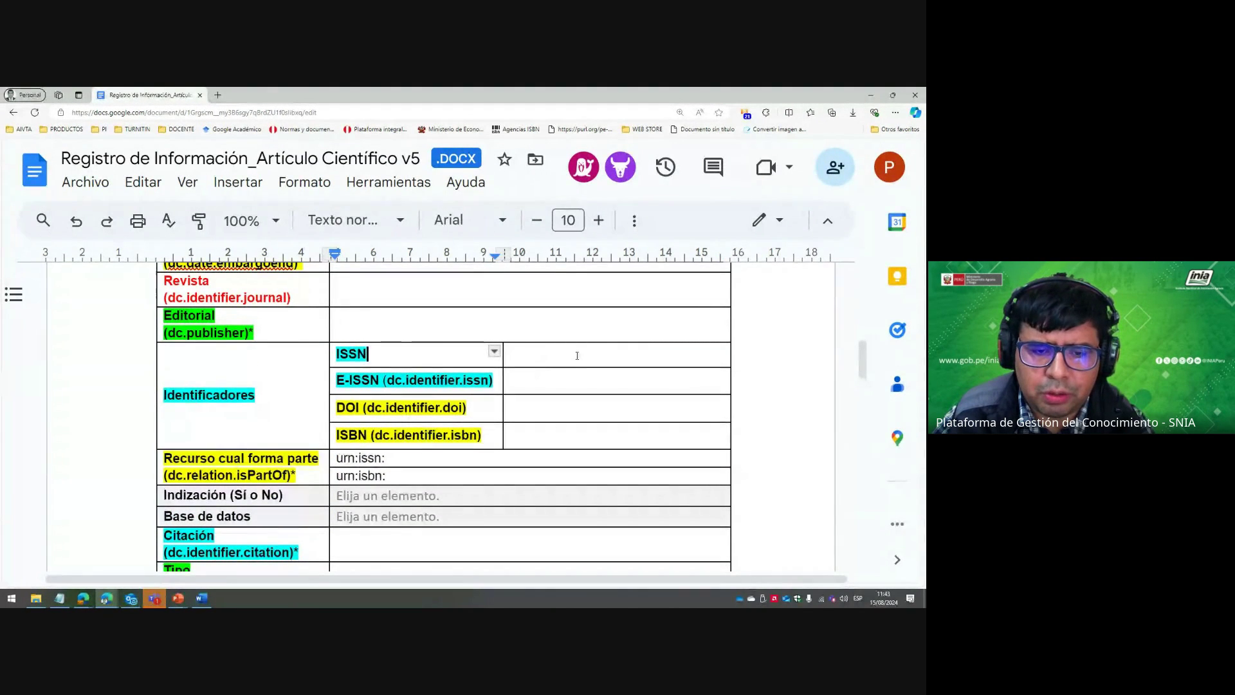
{"action": "left_click", "coordinate": [347, 450]}
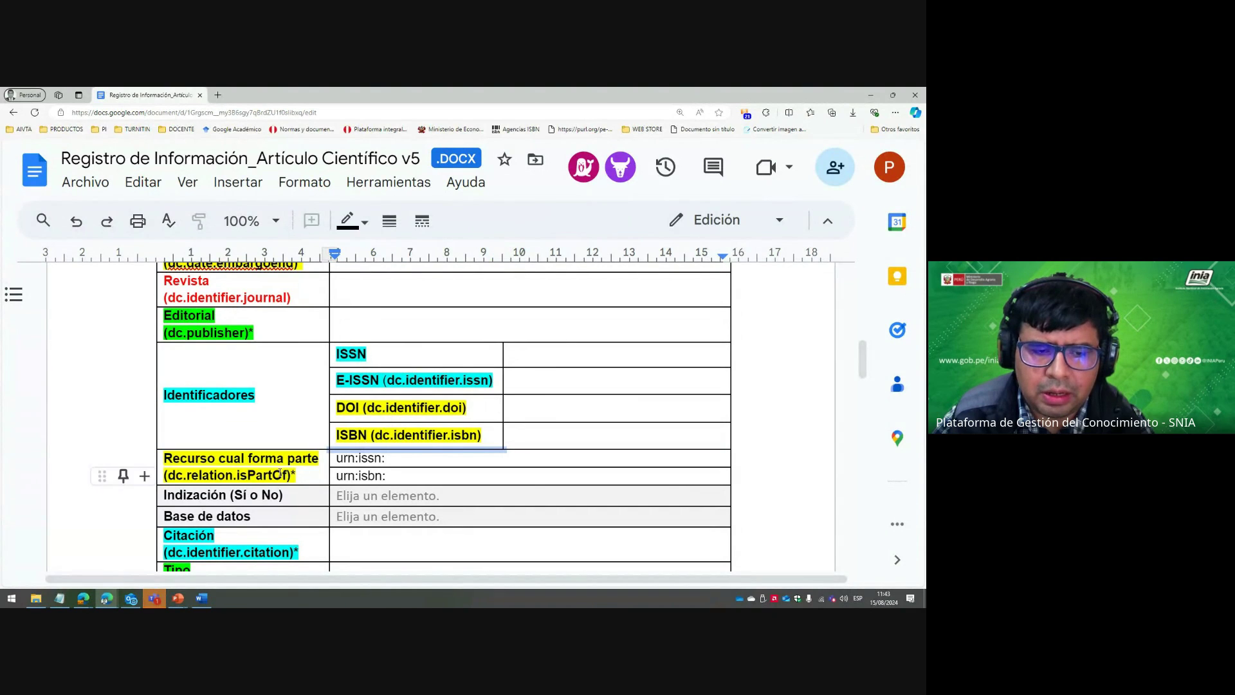
{"action": "scroll", "coordinate": [397, 436], "scroll_direction": "down", "scroll_amount": 1}
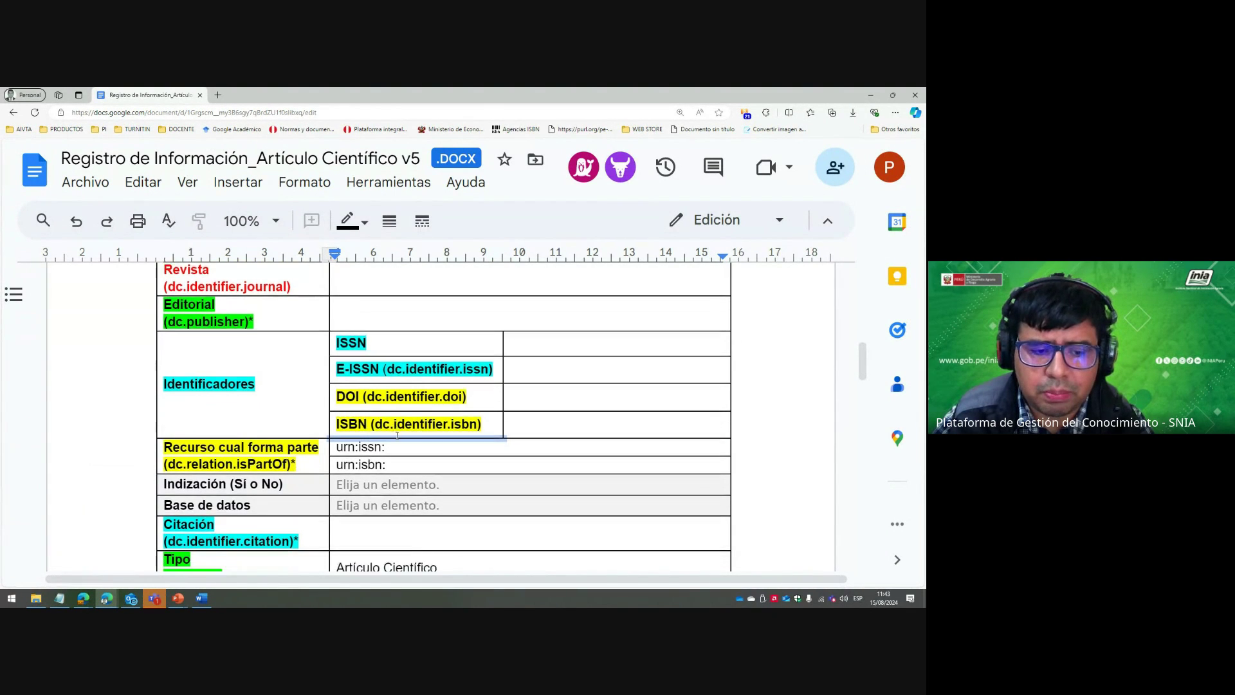
{"action": "scroll", "coordinate": [397, 436], "scroll_direction": "down", "scroll_amount": 2}
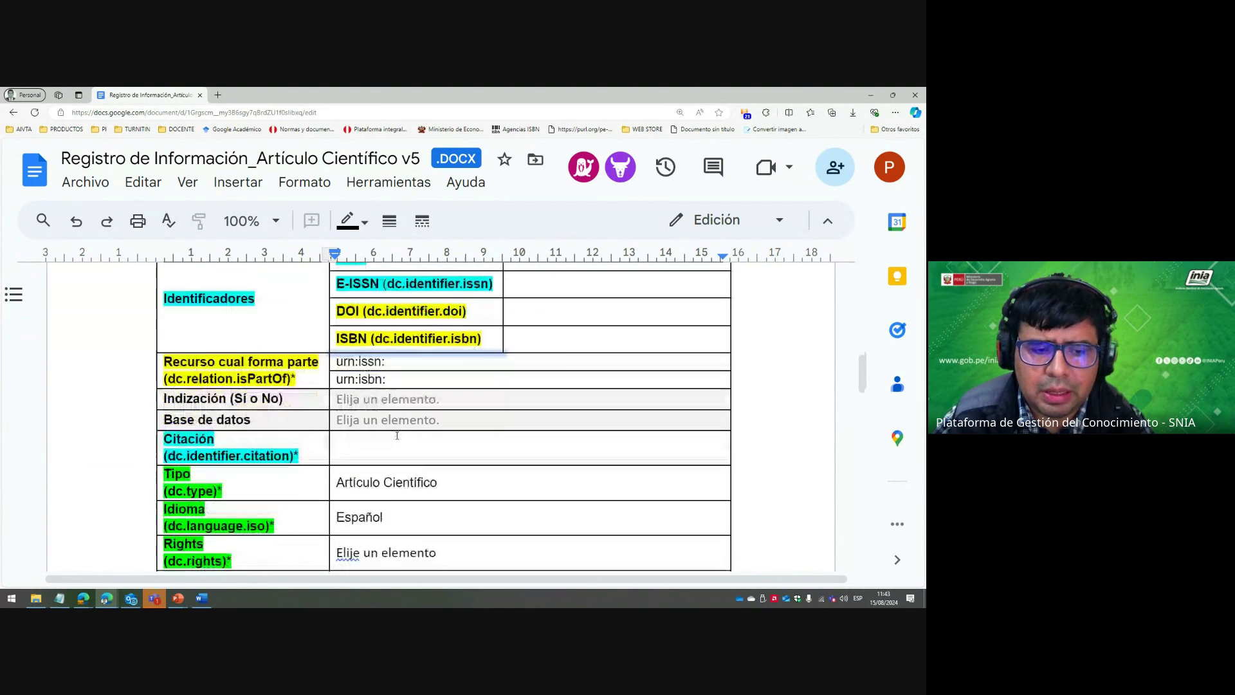
{"action": "left_click", "coordinate": [299, 455]}
{"action": "scroll", "coordinate": [298, 458], "scroll_direction": "down", "scroll_amount": 1}
{"action": "left_click_drag", "start_coordinate": [387, 399], "coordinate": [518, 416]}
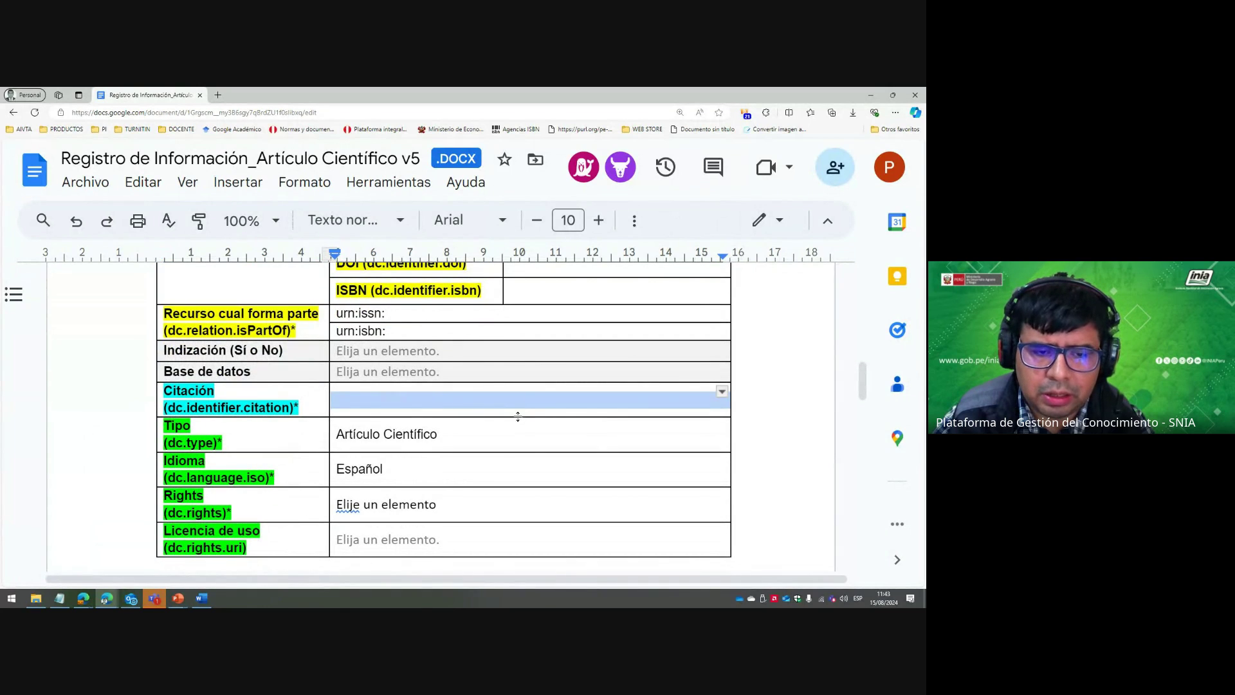
Check the Tipo (Artículo Científico), Idioma, Rights and Licencia de uso rows.
{"action": "left_click", "coordinate": [399, 452]}
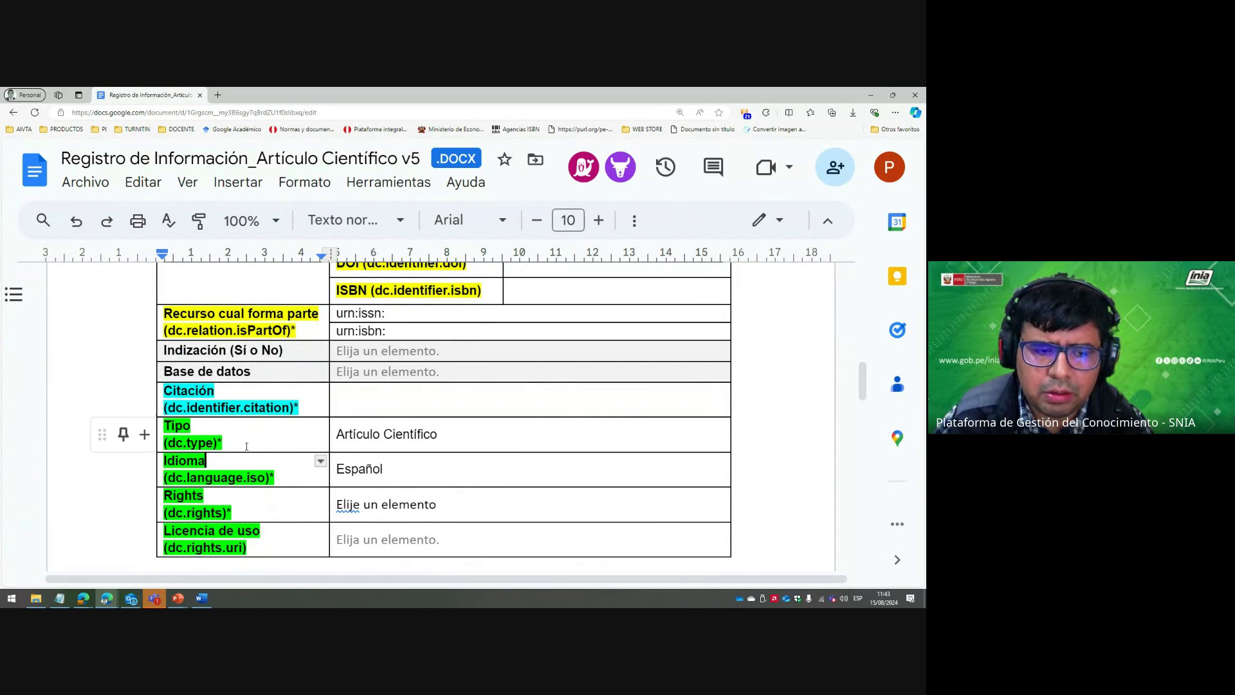
{"action": "left_click_drag", "start_coordinate": [244, 443], "coordinate": [195, 433]}
{"action": "left_click", "coordinate": [421, 434]}
{"action": "left_click", "coordinate": [259, 476]}
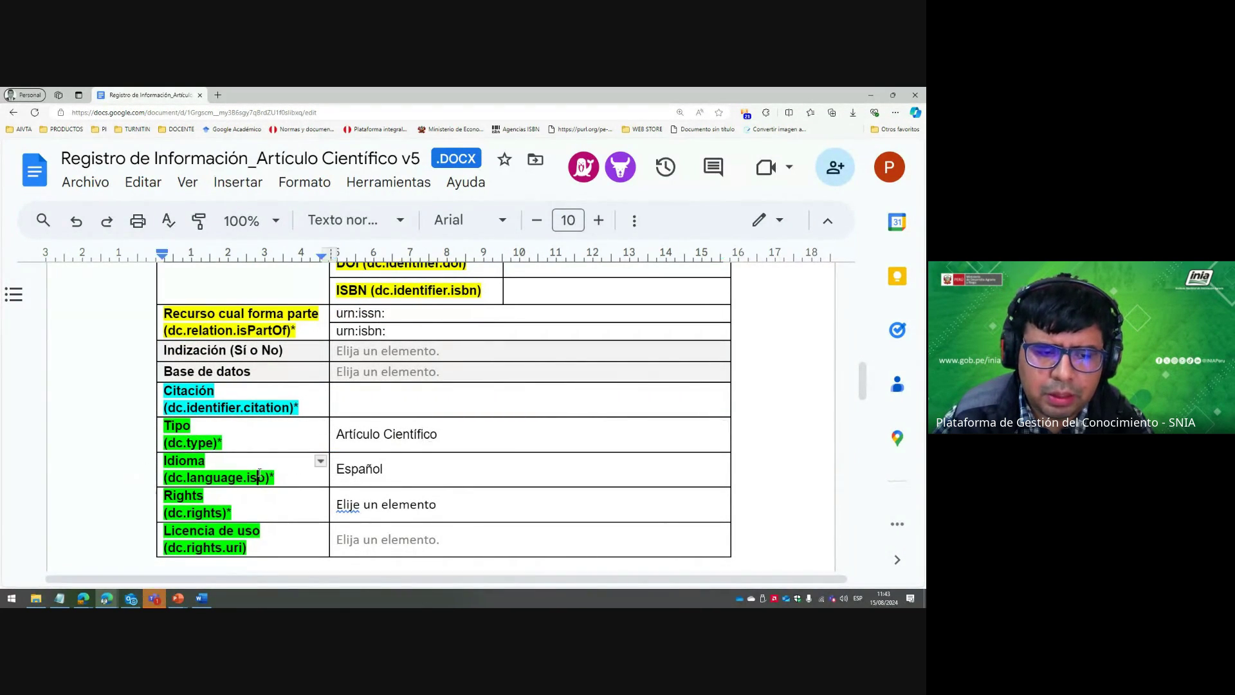
{"action": "left_click", "coordinate": [399, 504]}
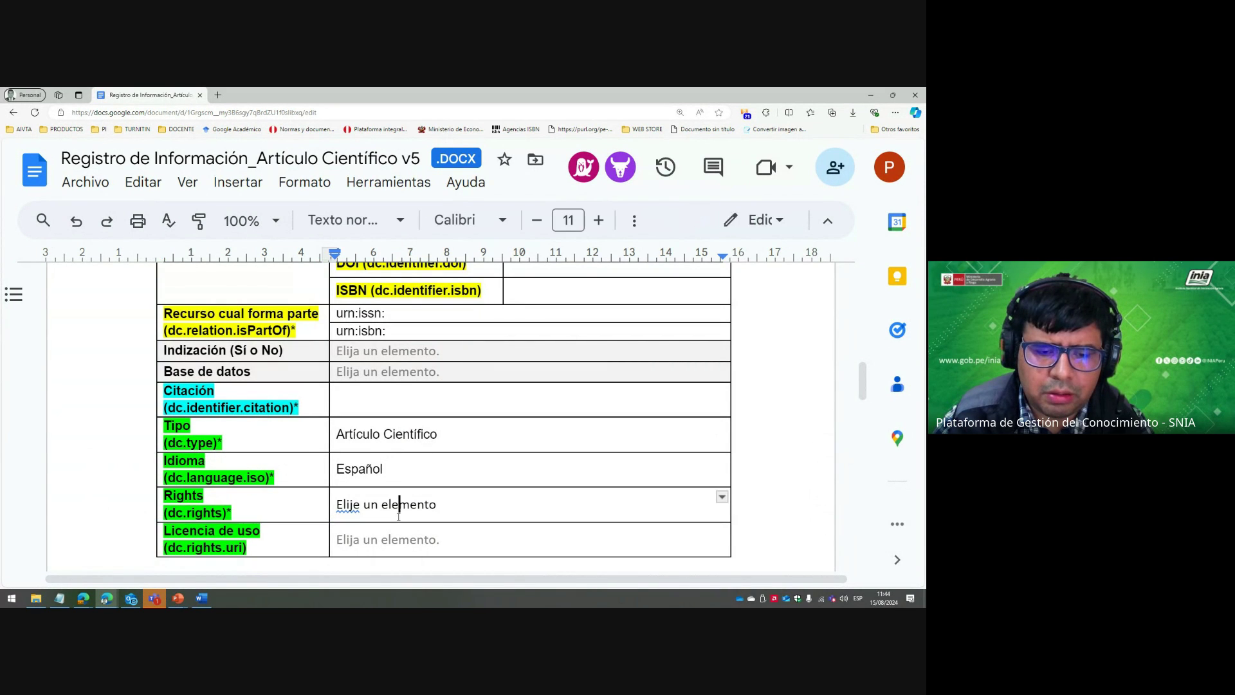
{"action": "scroll", "coordinate": [275, 529], "scroll_direction": "down", "scroll_amount": 1}
{"action": "left_click", "coordinate": [265, 492]}
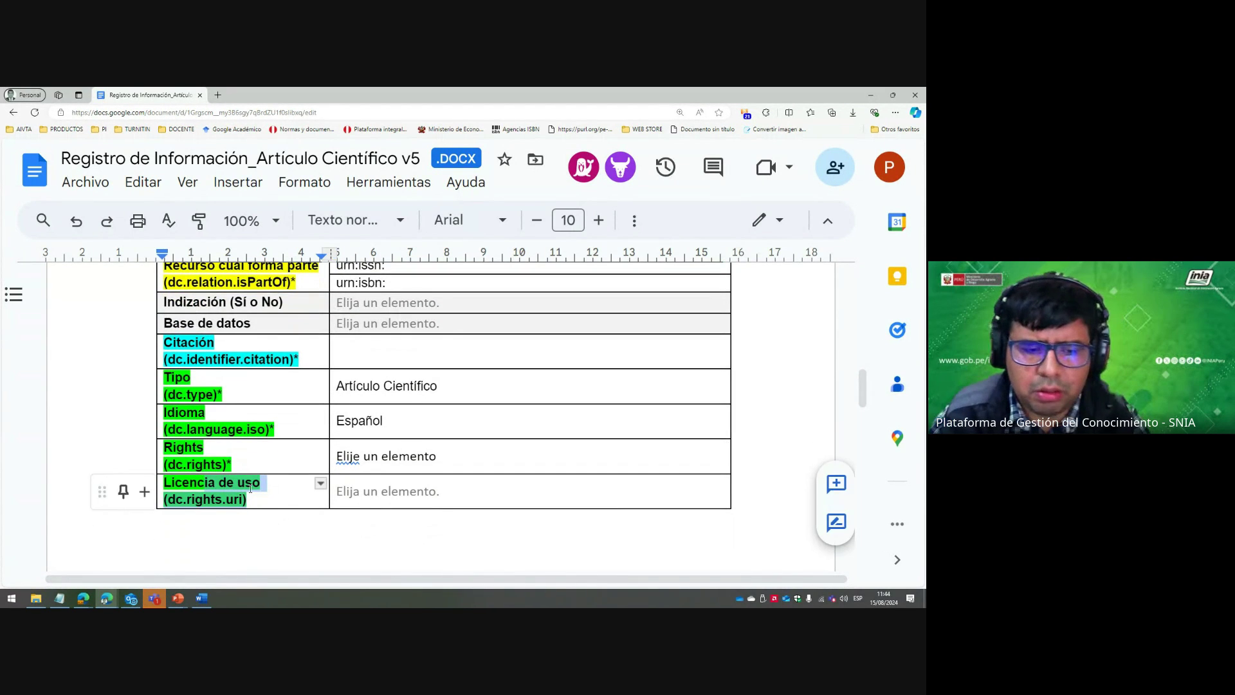
{"action": "key", "text": "alt+Tab"}
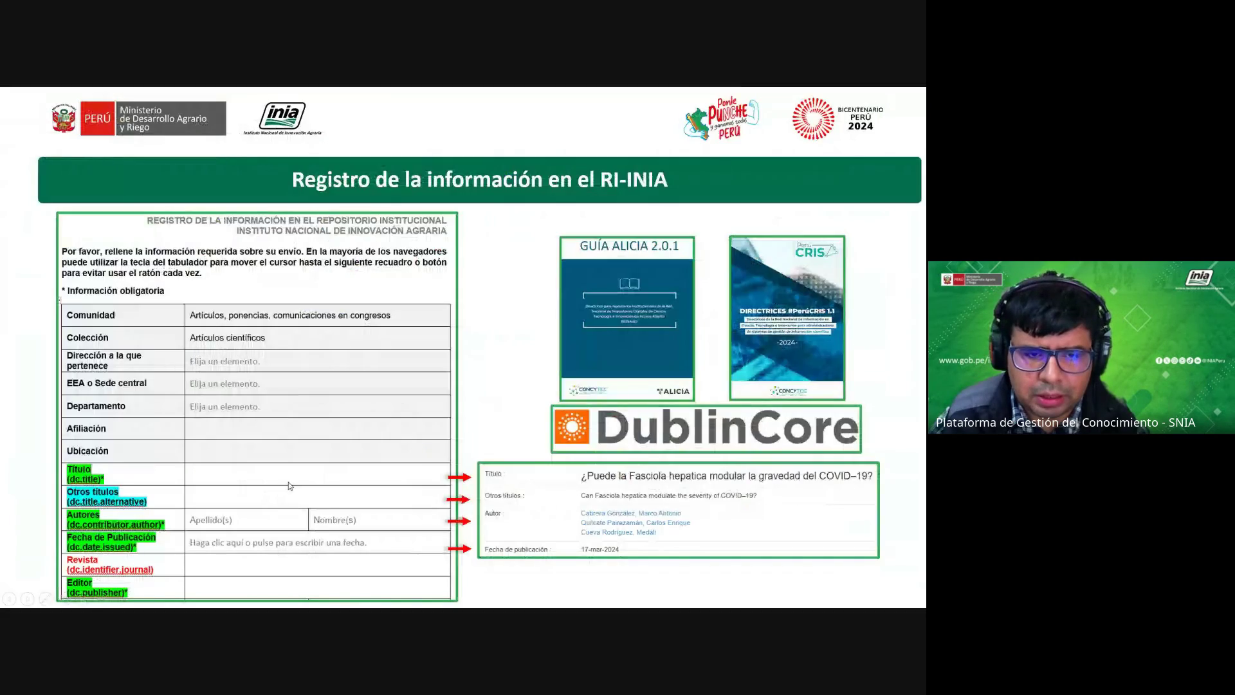
In the Word copy, view the Rights access options and close the list without choosing.
{"action": "key", "text": "alt+Tab"}
{"action": "key", "text": "alt+Tab"}
{"action": "scroll", "coordinate": [333, 303], "scroll_direction": "down", "scroll_amount": 10}
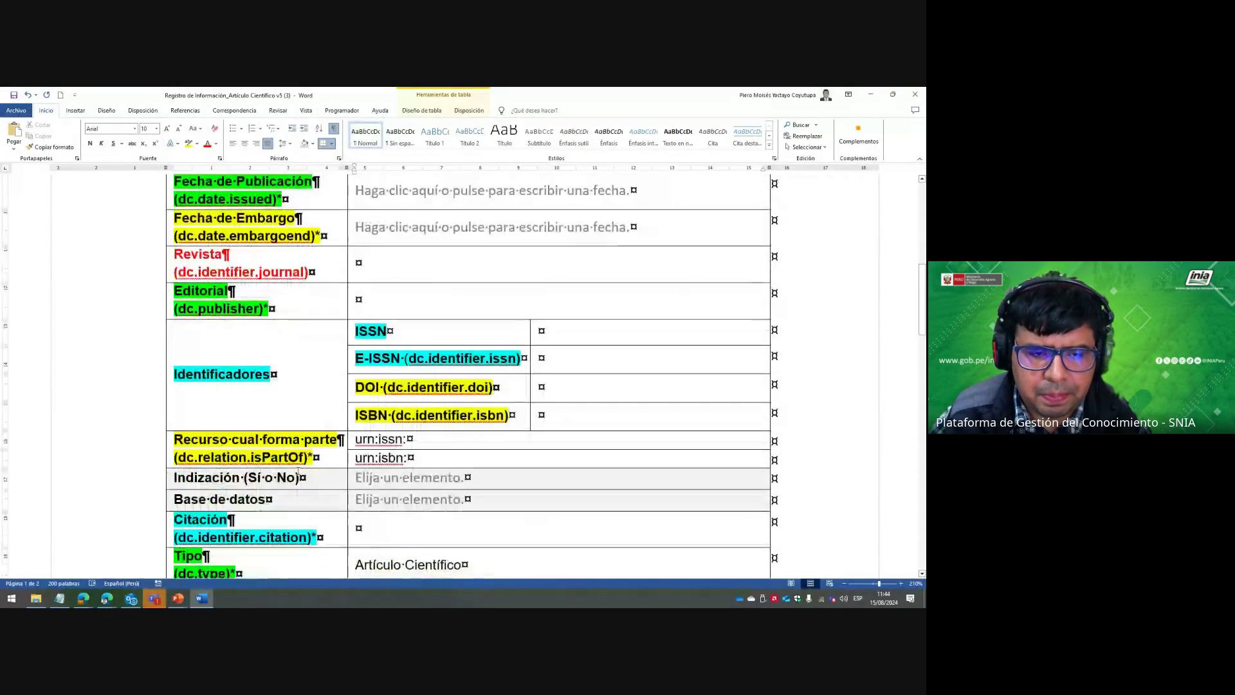
{"action": "scroll", "coordinate": [218, 557], "scroll_direction": "down", "scroll_amount": 2}
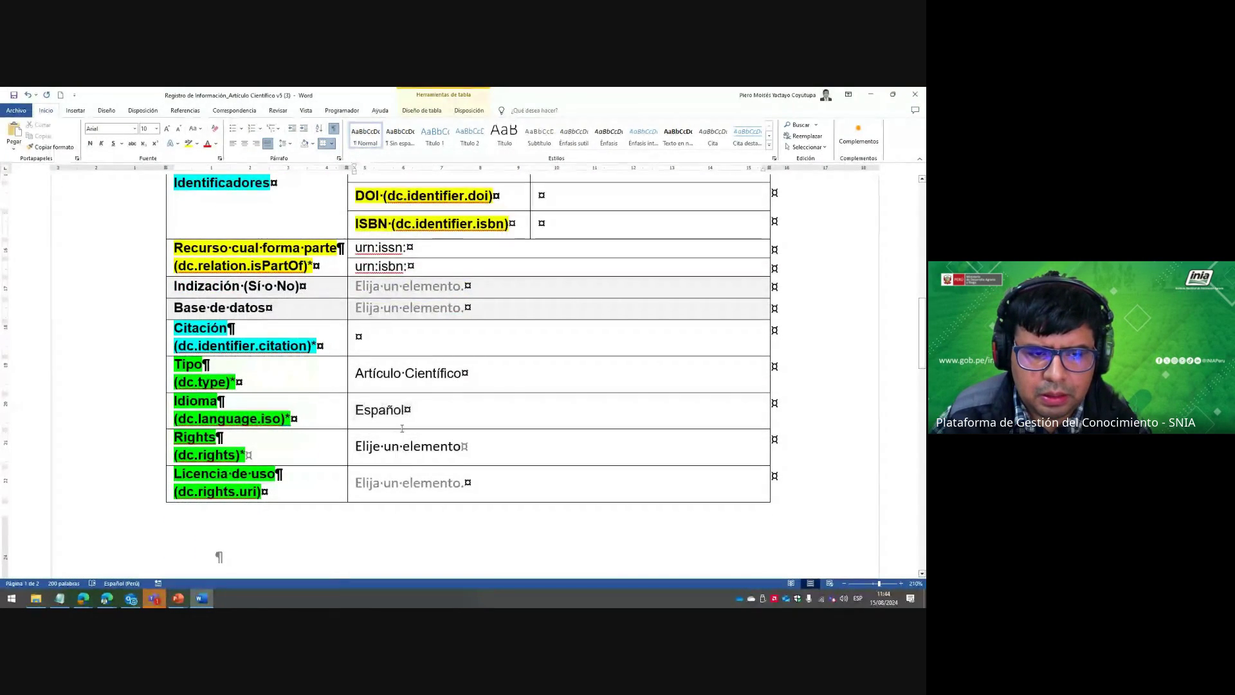
{"action": "scroll", "coordinate": [436, 359], "scroll_direction": "down", "scroll_amount": 2}
{"action": "left_click", "coordinate": [436, 358]}
{"action": "left_click", "coordinate": [475, 353]}
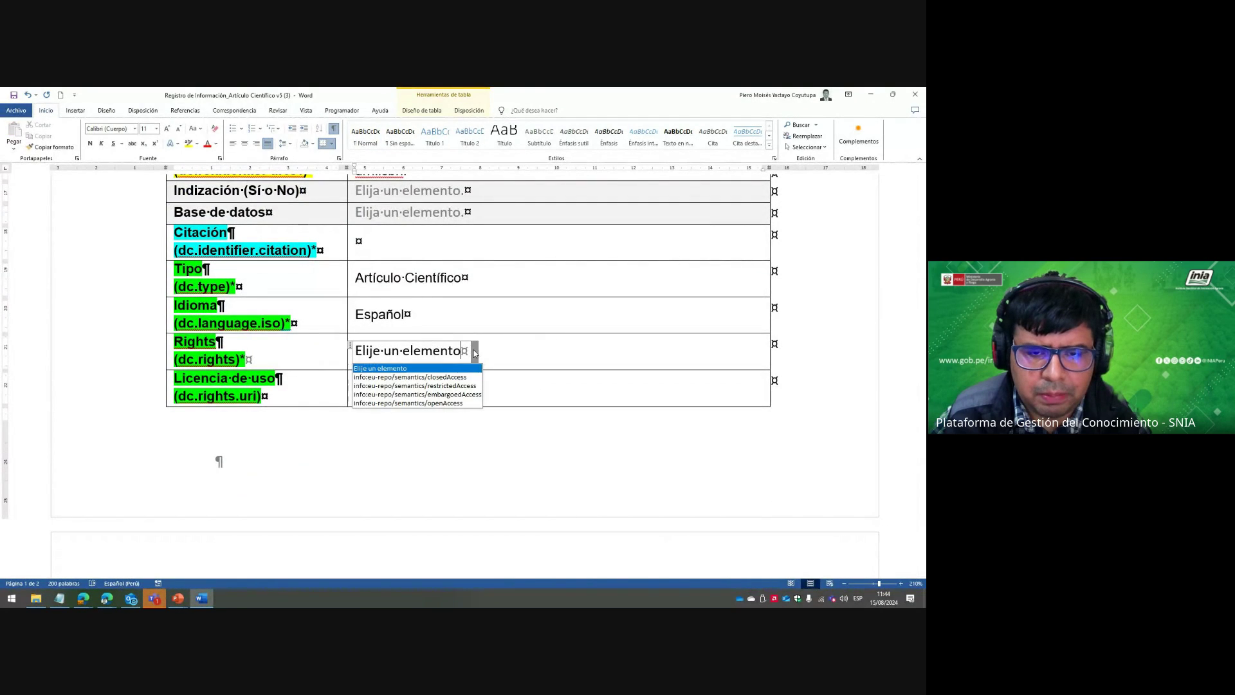
{"action": "scroll", "coordinate": [428, 433], "scroll_direction": "up", "scroll_amount": 6, "text": "ctrl"}
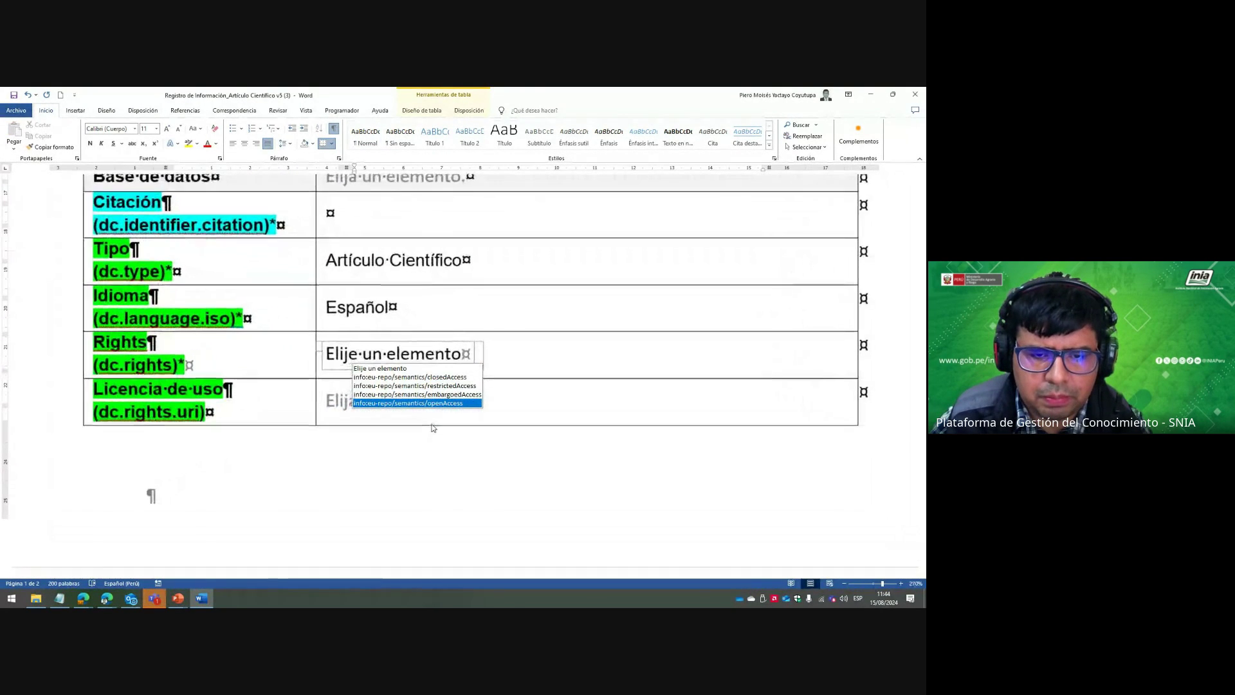
{"action": "left_click", "coordinate": [477, 354]}
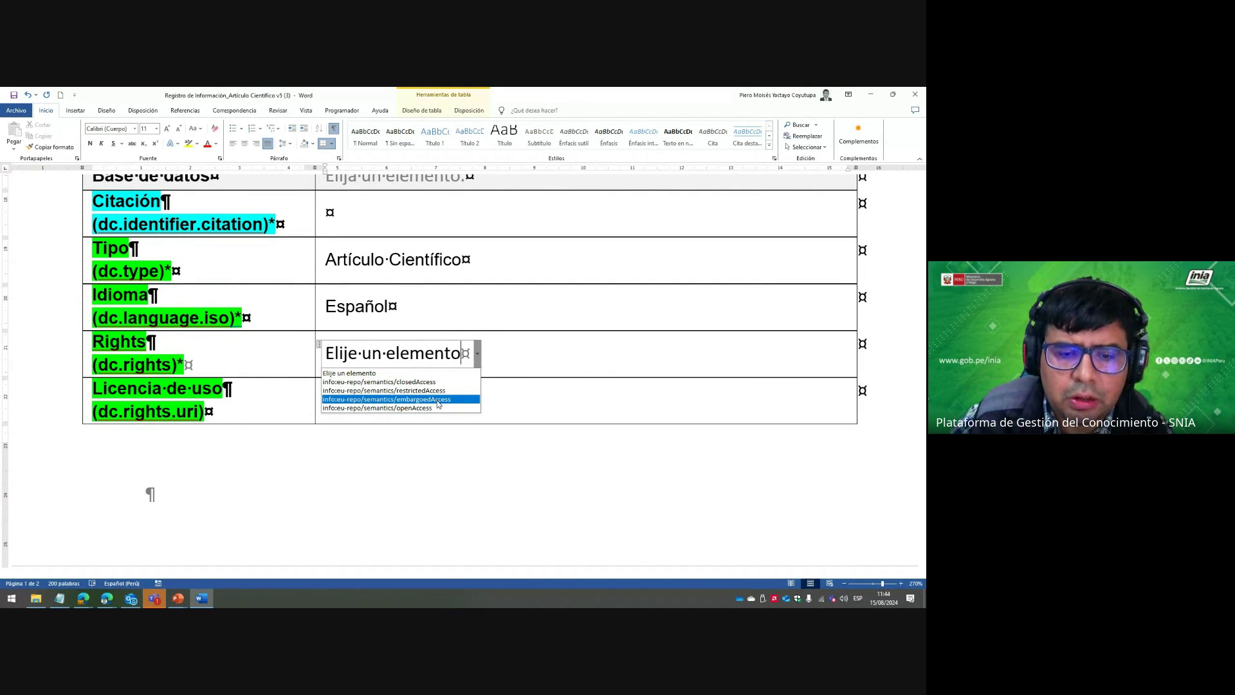
{"action": "key", "text": "Escape"}
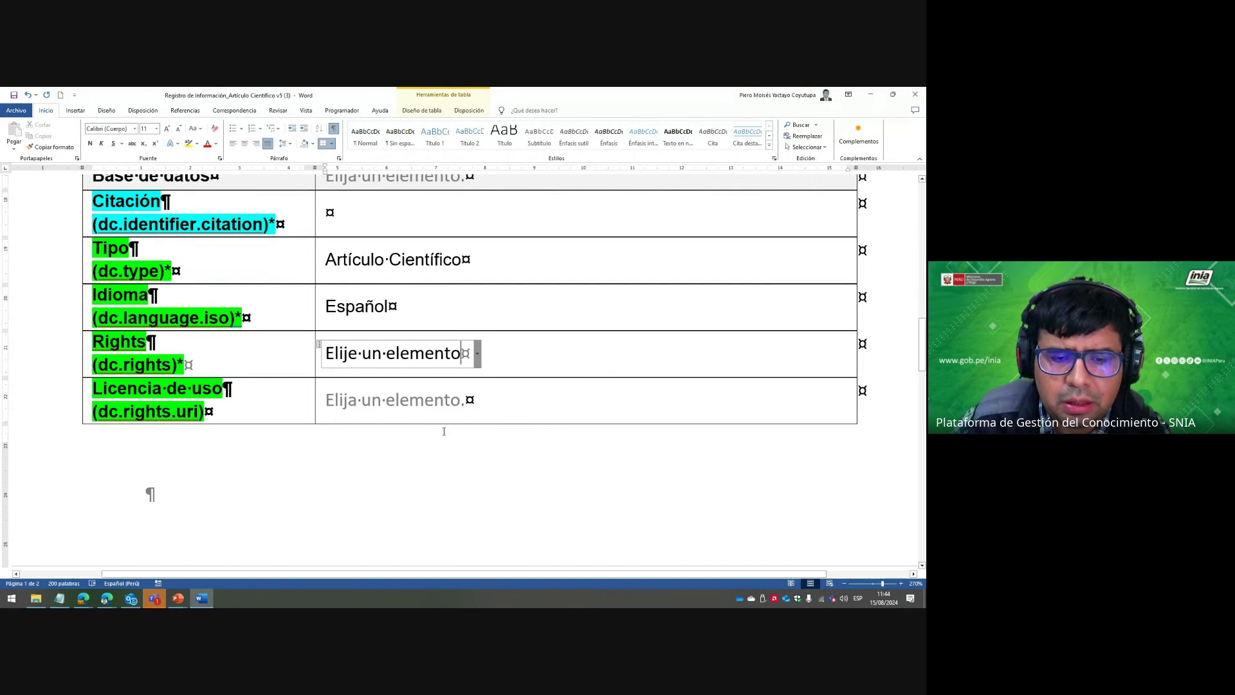
View the Licencia de uso Creative Commons licences and leave the field unset.
{"action": "left_click", "coordinate": [444, 400]}
{"action": "left_click", "coordinate": [444, 401]}
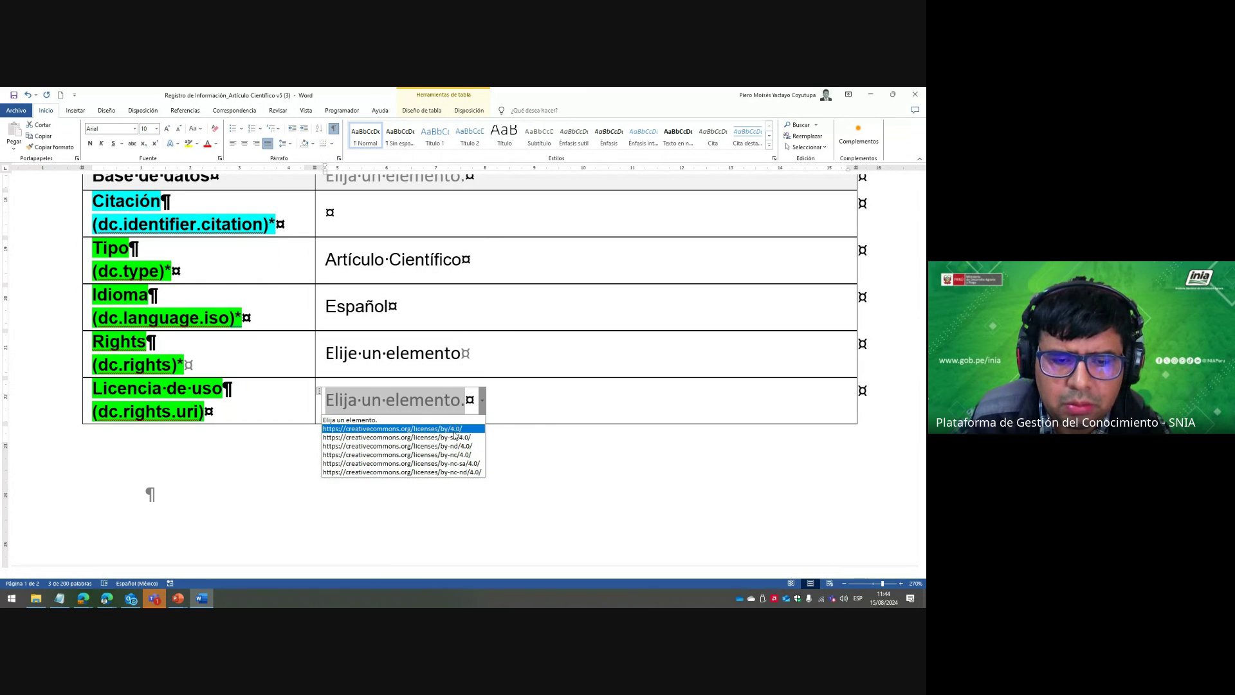
{"action": "key", "text": "Escape"}
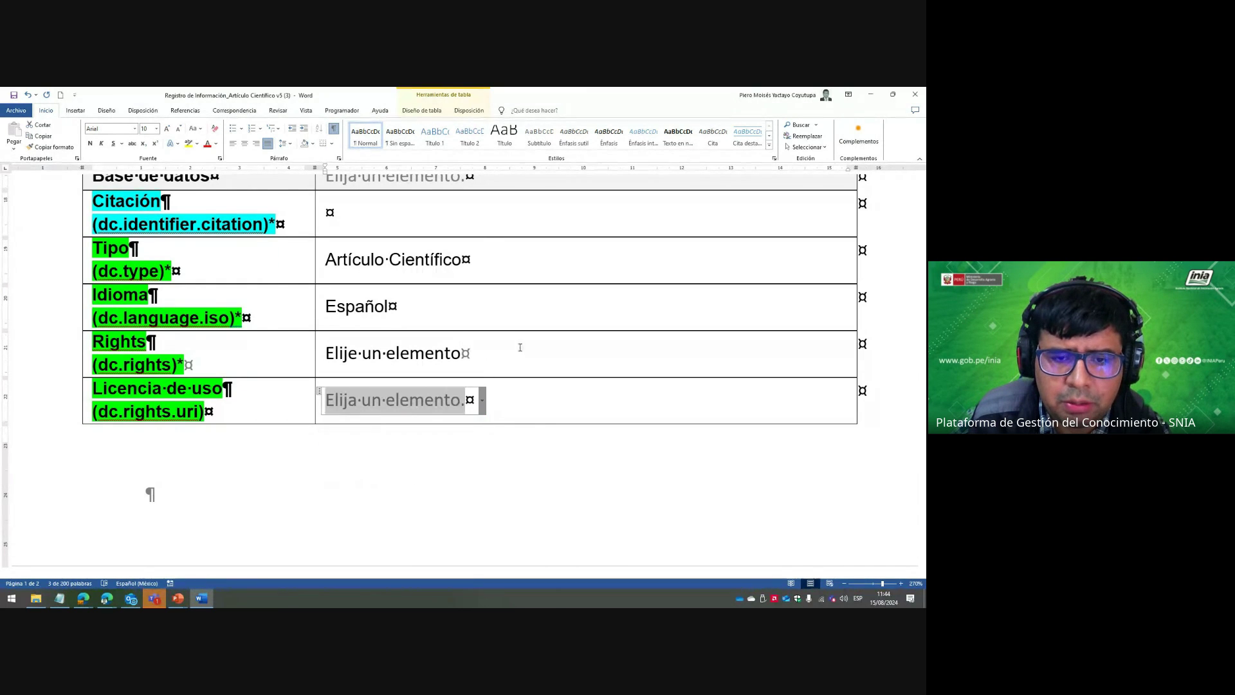
{"action": "scroll", "coordinate": [518, 361], "scroll_direction": "down", "scroll_amount": 10}
{"action": "scroll", "coordinate": [518, 361], "scroll_direction": "up", "scroll_amount": 4}
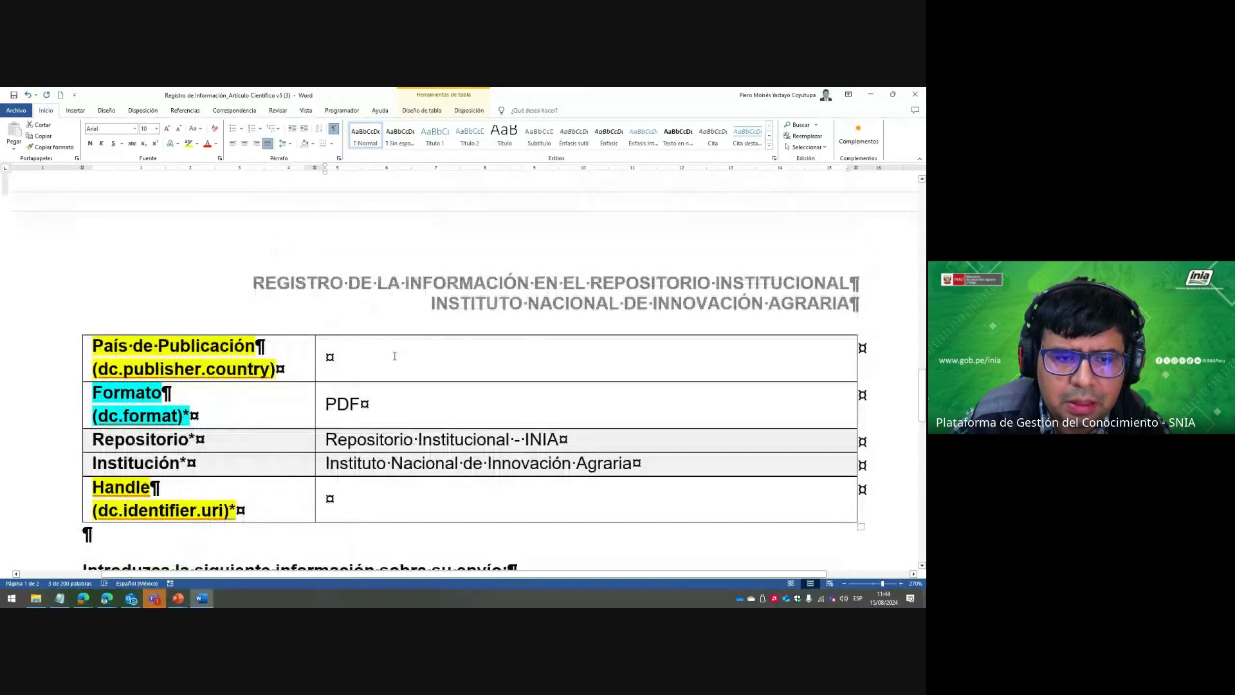
Review the País de Publicación, Institución, Repositorio and Handle fields in the Word form.
{"action": "left_click", "coordinate": [365, 378]}
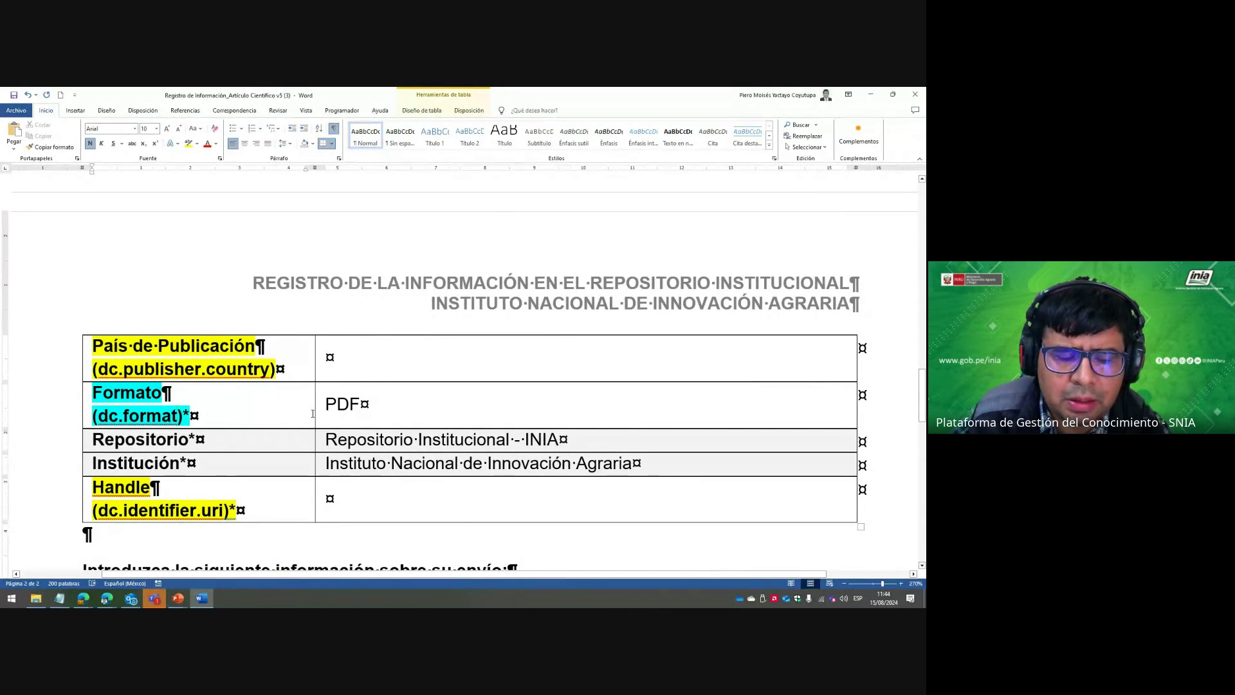
{"action": "scroll", "coordinate": [313, 414], "scroll_direction": "down", "scroll_amount": 2}
{"action": "left_click", "coordinate": [391, 338]}
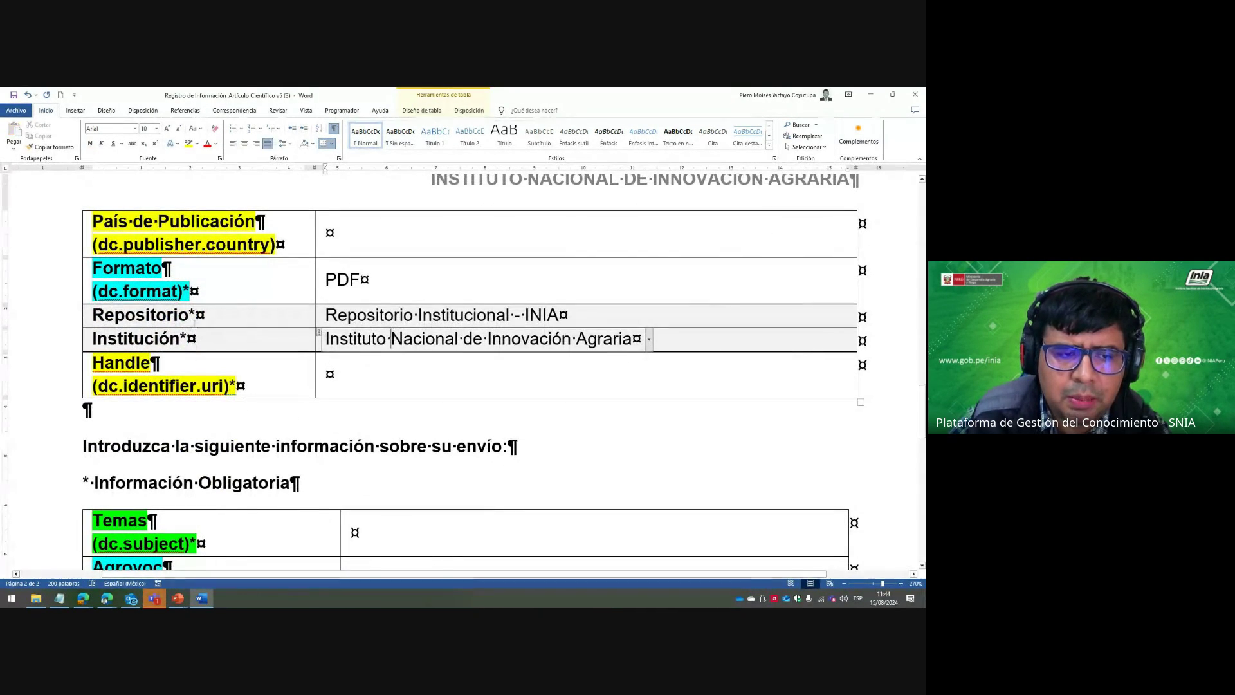
{"action": "left_click", "coordinate": [393, 314]}
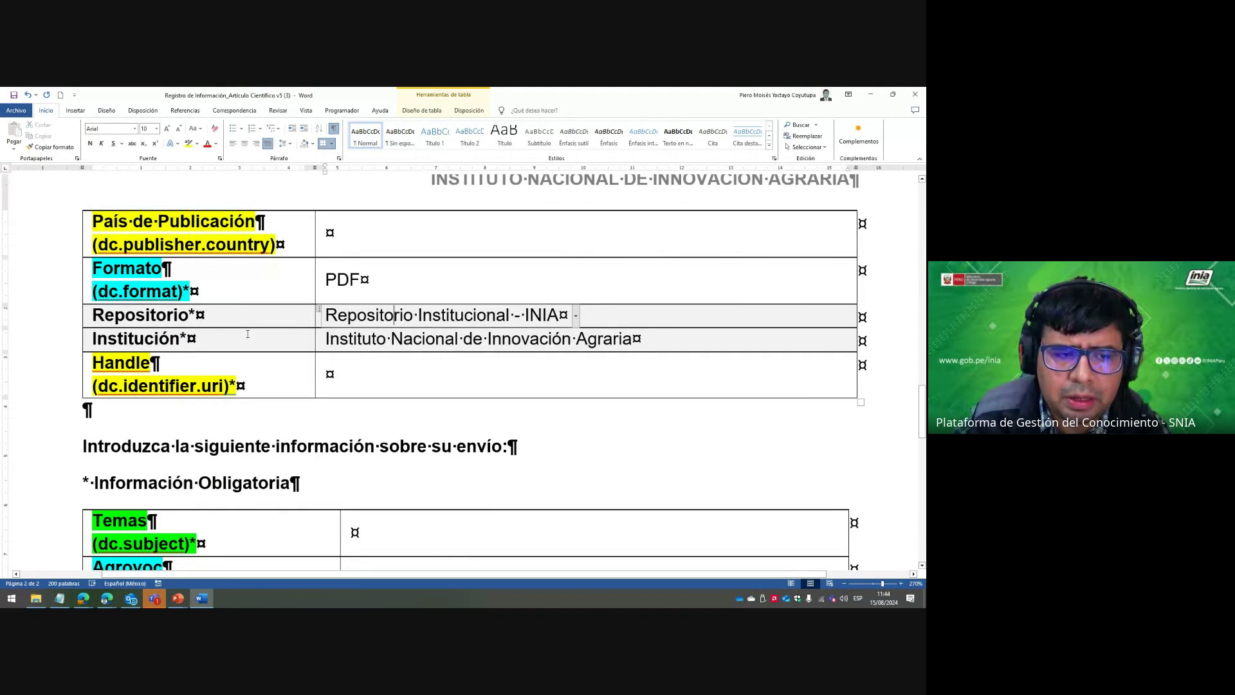
{"action": "left_click_drag", "start_coordinate": [211, 348], "coordinate": [386, 341]}
{"action": "left_click", "coordinate": [326, 376]}
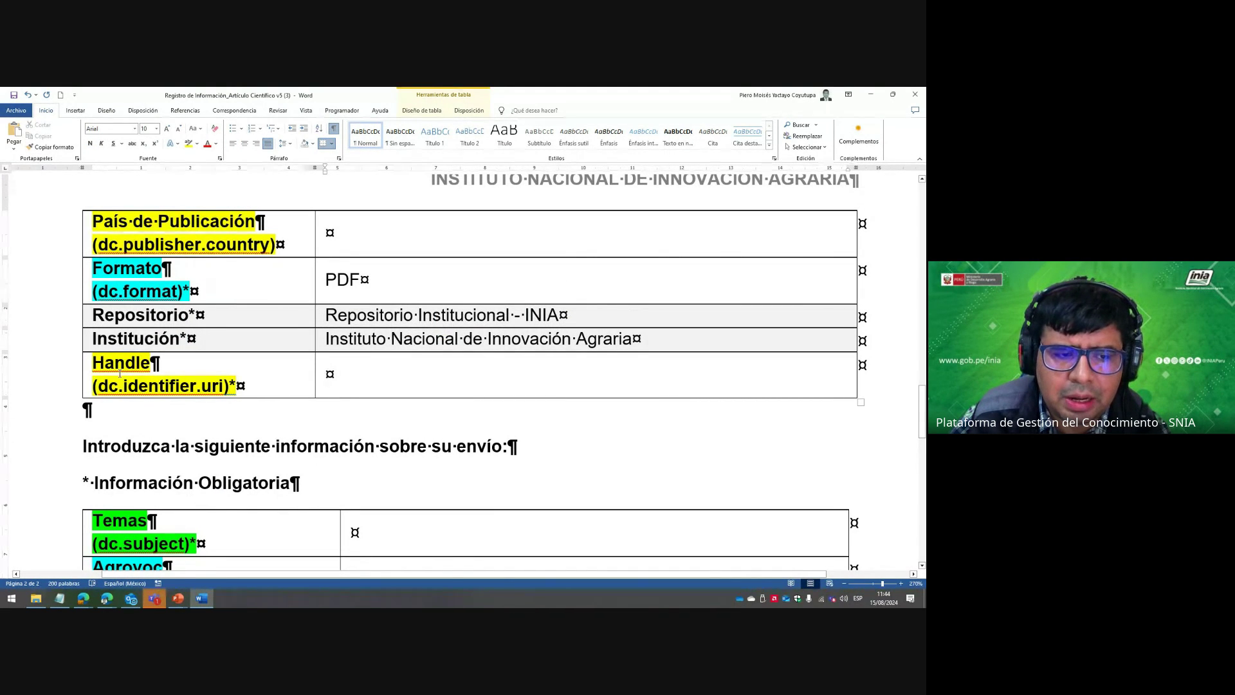
{"action": "left_click", "coordinate": [119, 373]}
{"action": "left_click", "coordinate": [539, 375]}
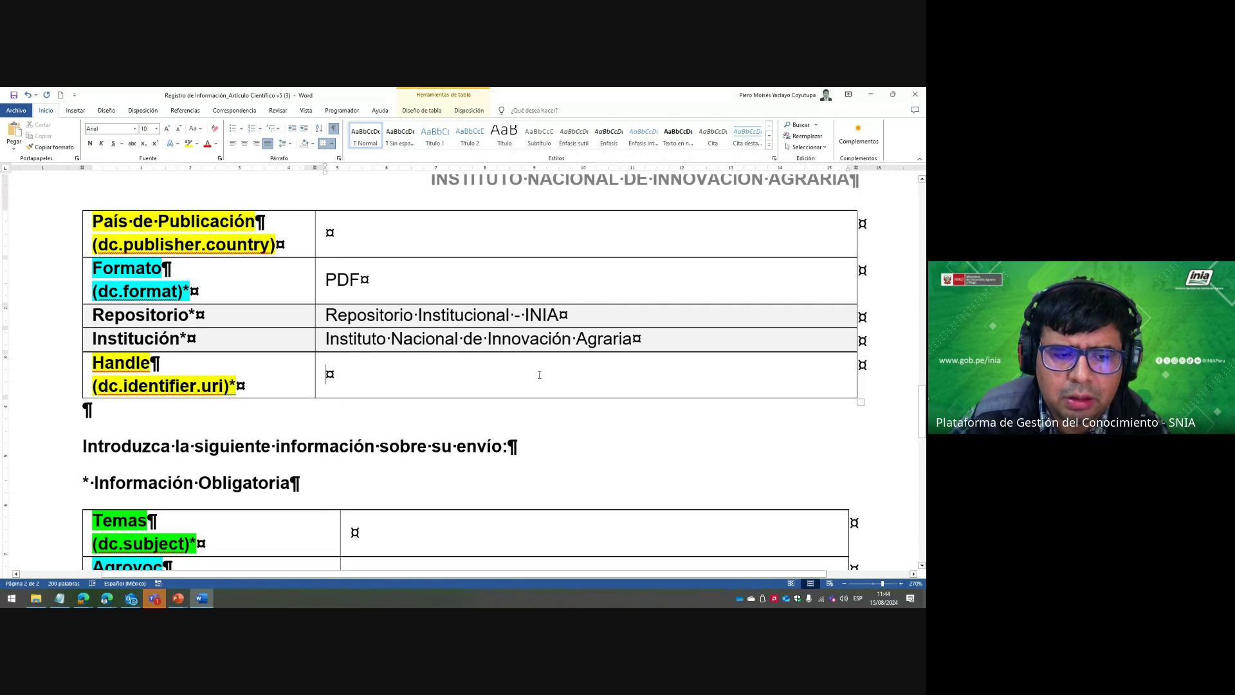
Inspect the Temas, Agrovoc and Temas OCDE fields, opening and closing the OCDE subject list.
{"action": "scroll", "coordinate": [539, 375], "scroll_direction": "down", "scroll_amount": 5}
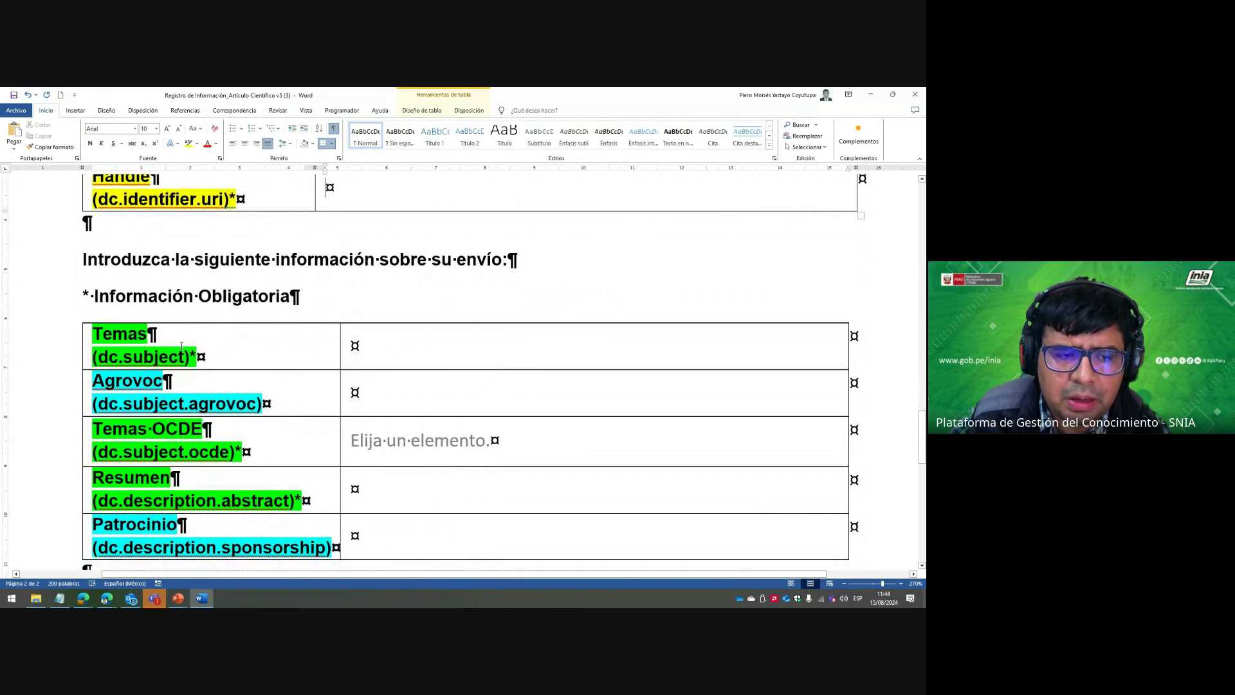
{"action": "left_click", "coordinate": [181, 347]}
{"action": "left_click", "coordinate": [182, 387]}
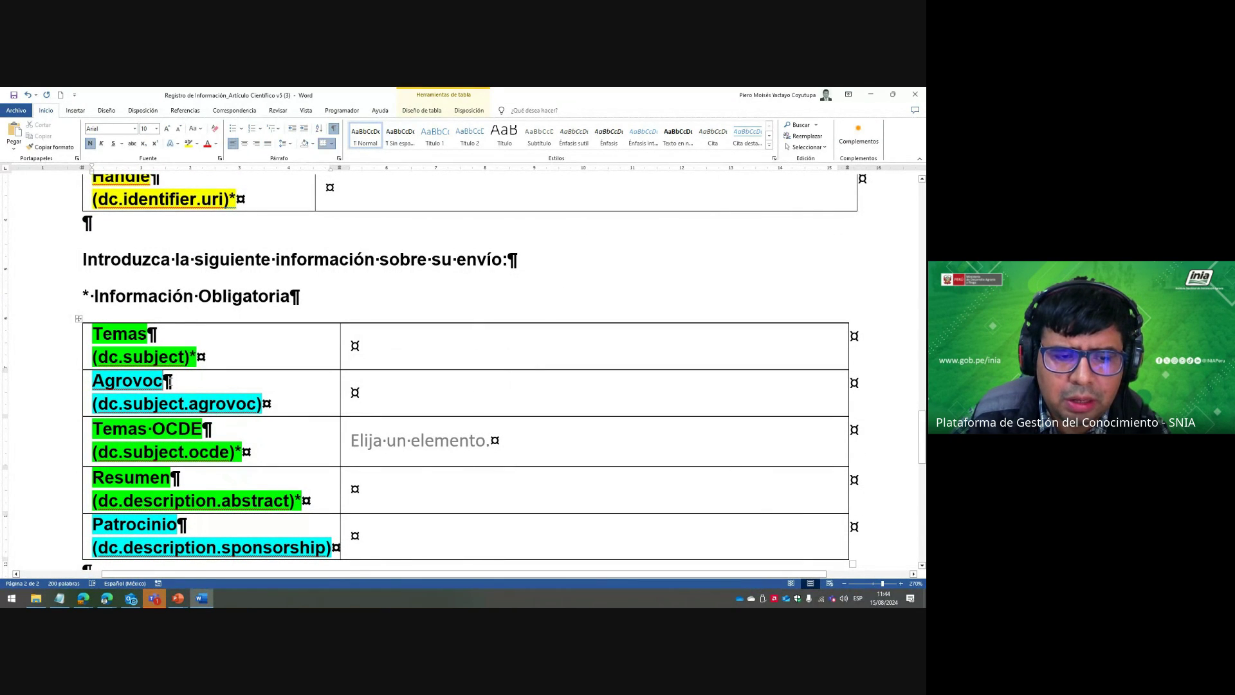
{"action": "left_click", "coordinate": [170, 381]}
{"action": "left_click", "coordinate": [178, 437]}
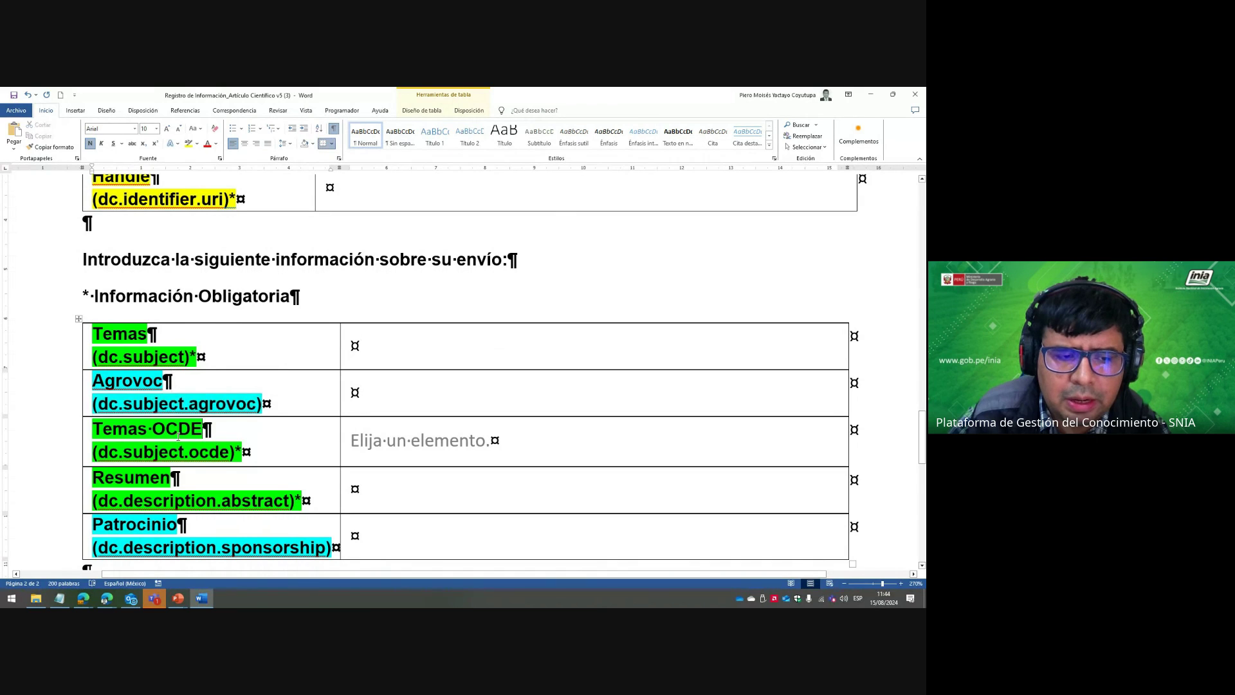
{"action": "left_click", "coordinate": [452, 458]}
{"action": "left_click", "coordinate": [507, 441]}
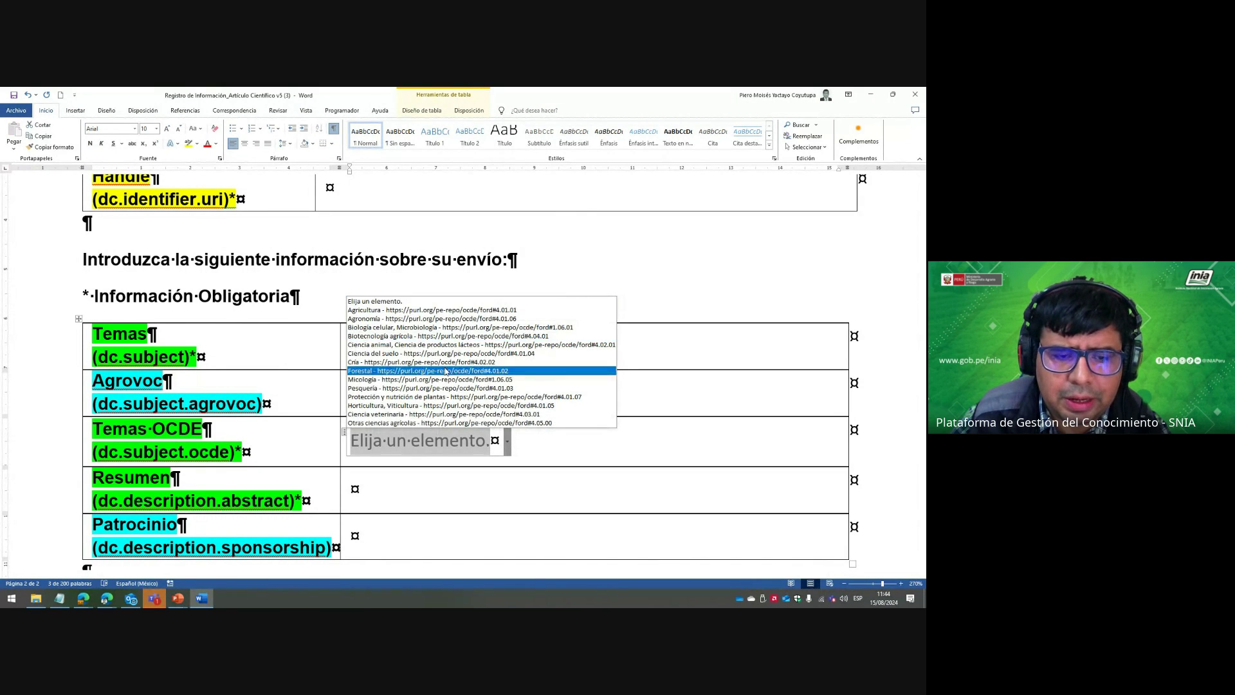
{"action": "left_click", "coordinate": [431, 495]}
Scroll down past the Patrocinio row, then minimise Word.
{"action": "scroll", "coordinate": [431, 495], "scroll_direction": "down", "scroll_amount": 2}
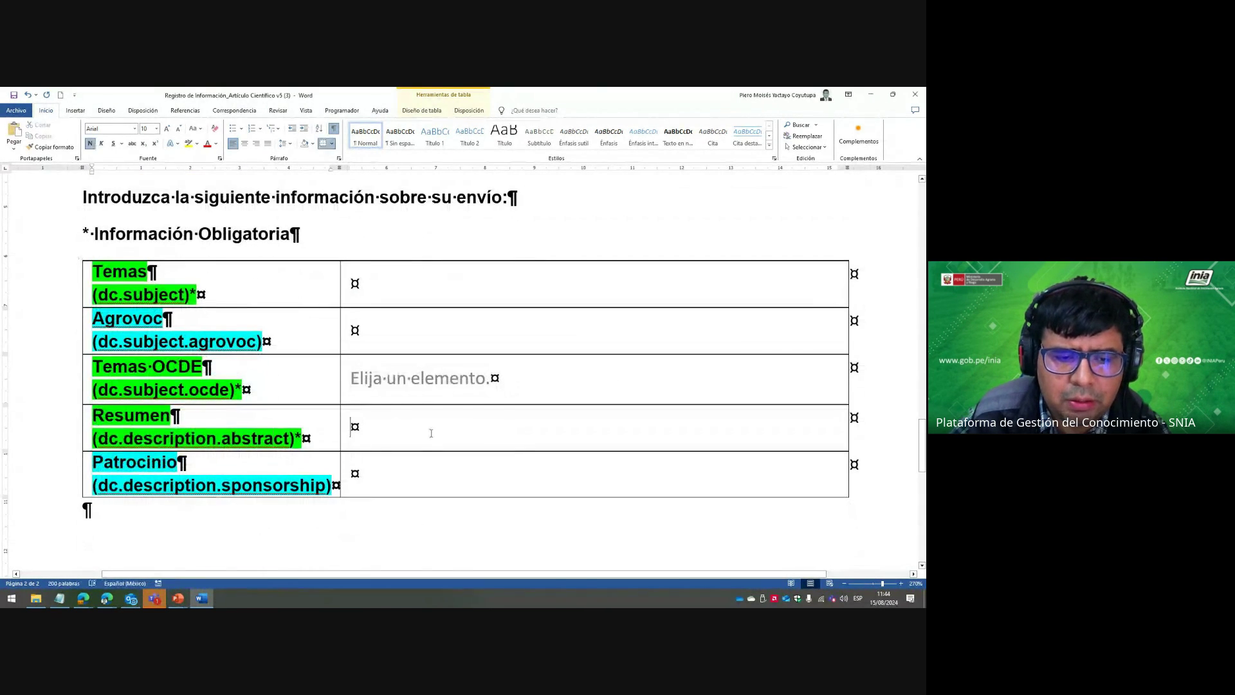
{"action": "scroll", "coordinate": [431, 433], "scroll_direction": "down", "scroll_amount": 4}
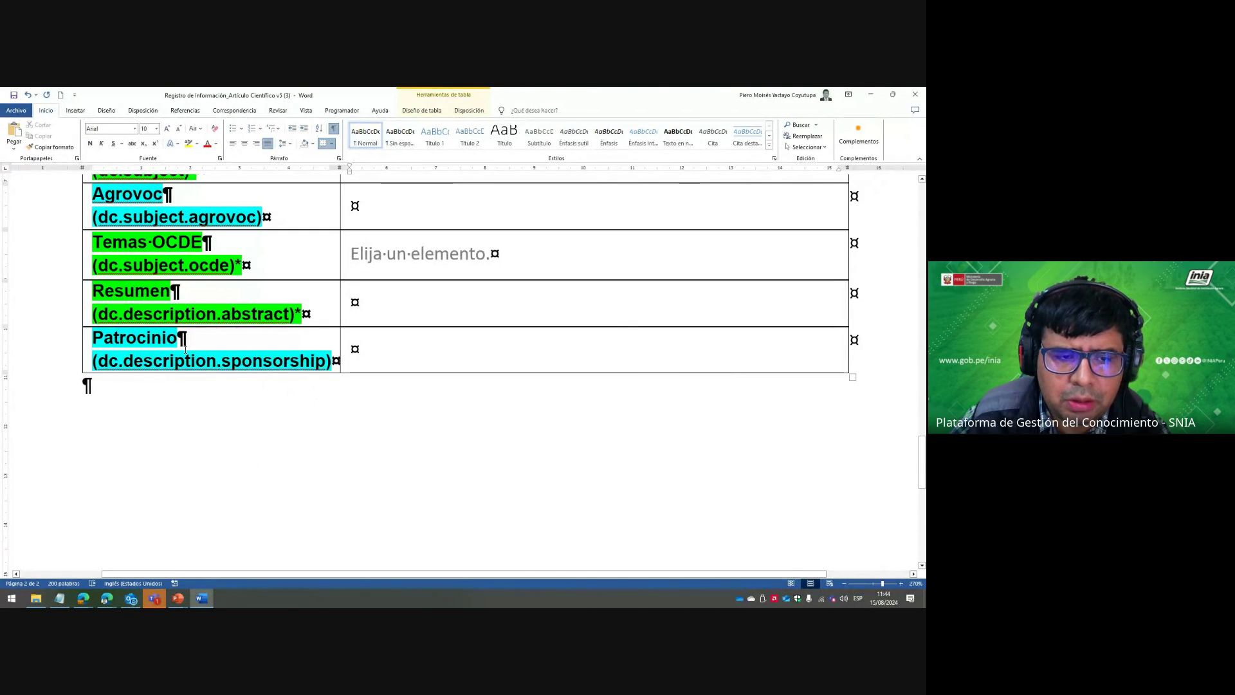
{"action": "left_click_drag", "start_coordinate": [185, 350], "coordinate": [312, 411]}
{"action": "left_click", "coordinate": [312, 410]}
{"action": "scroll", "coordinate": [313, 407], "scroll_direction": "down", "scroll_amount": 10}
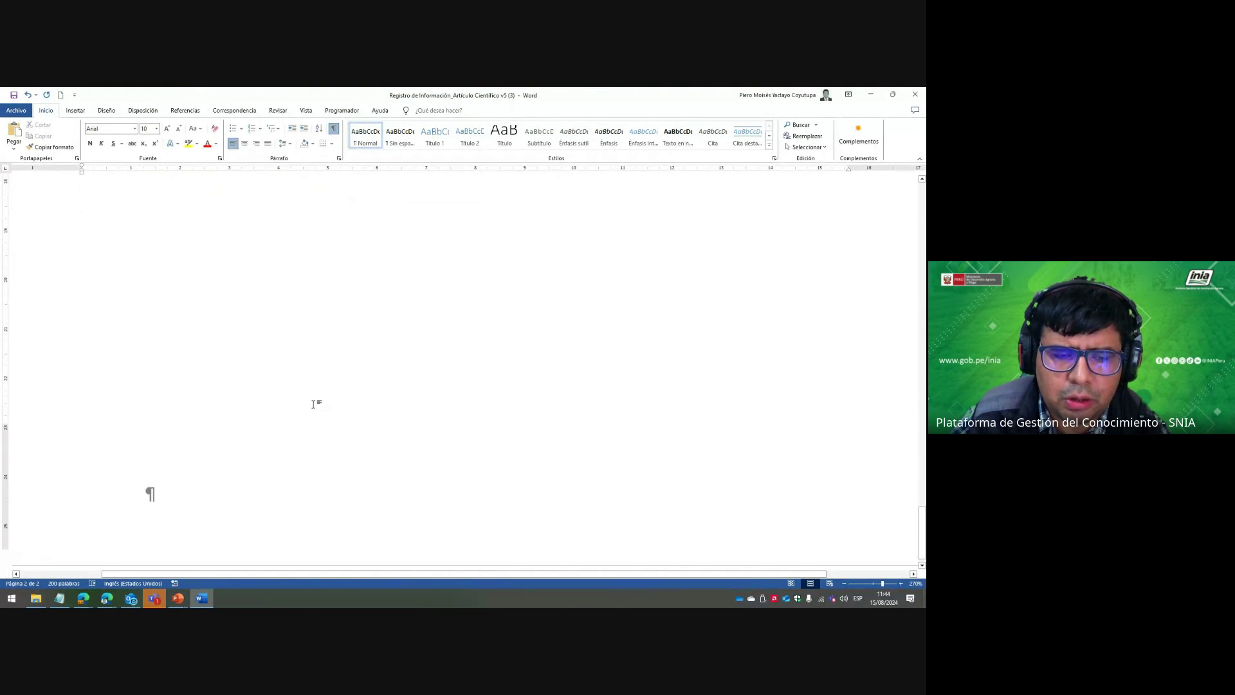
{"action": "scroll", "coordinate": [314, 403], "scroll_direction": "up", "scroll_amount": 15}
{"action": "scroll", "coordinate": [725, 287], "scroll_direction": "down", "scroll_amount": 14}
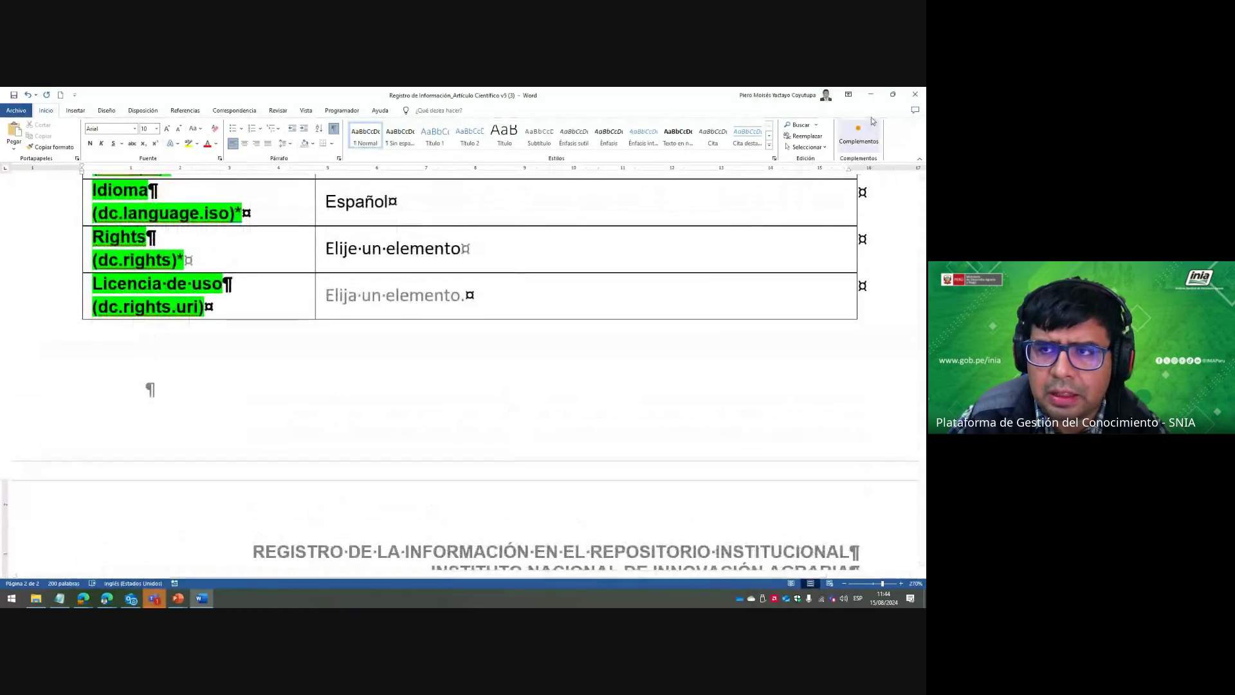
{"action": "left_click", "coordinate": [870, 95]}
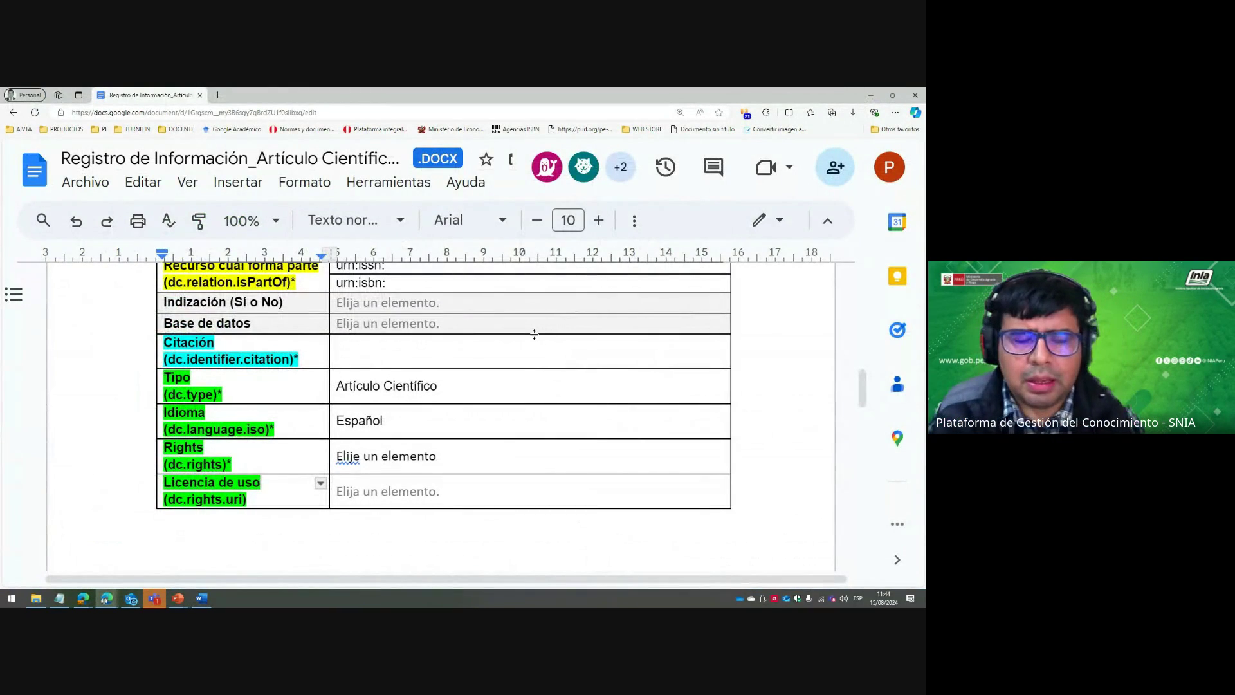
View the INIA institutional repository item page in Edge, then return to the PowerPoint slideshow.
{"action": "key", "text": "alt+Tab"}
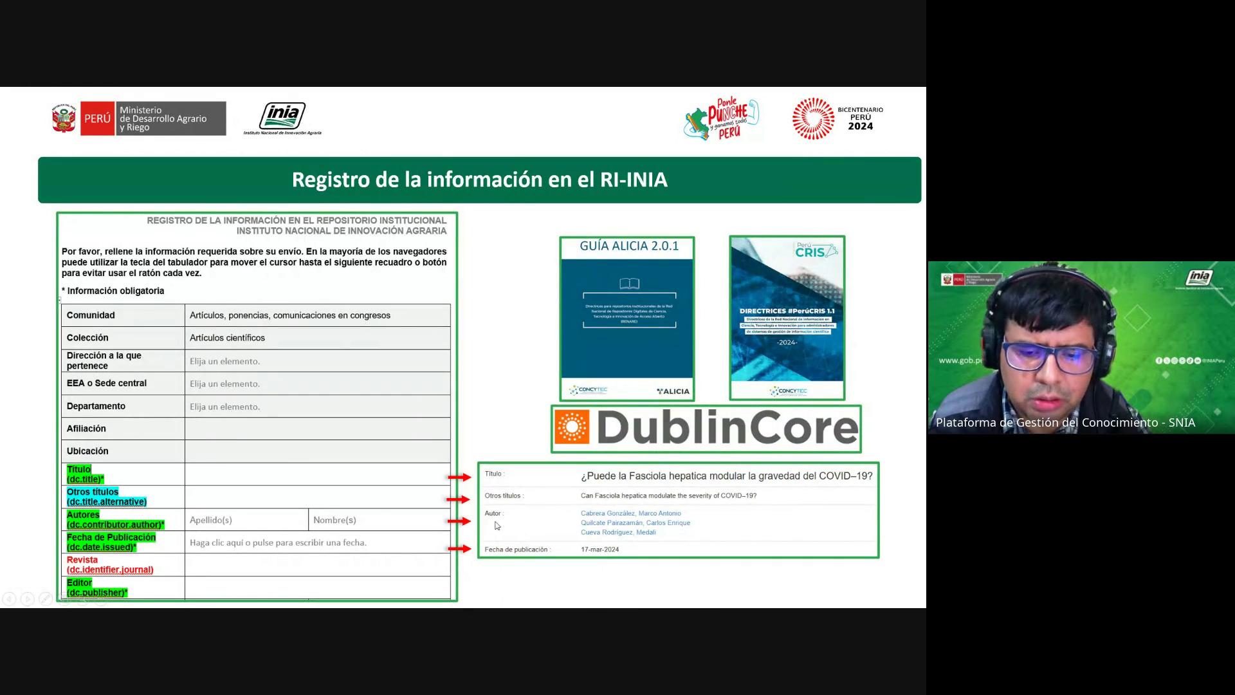
{"action": "key", "text": "alt+Tab"}
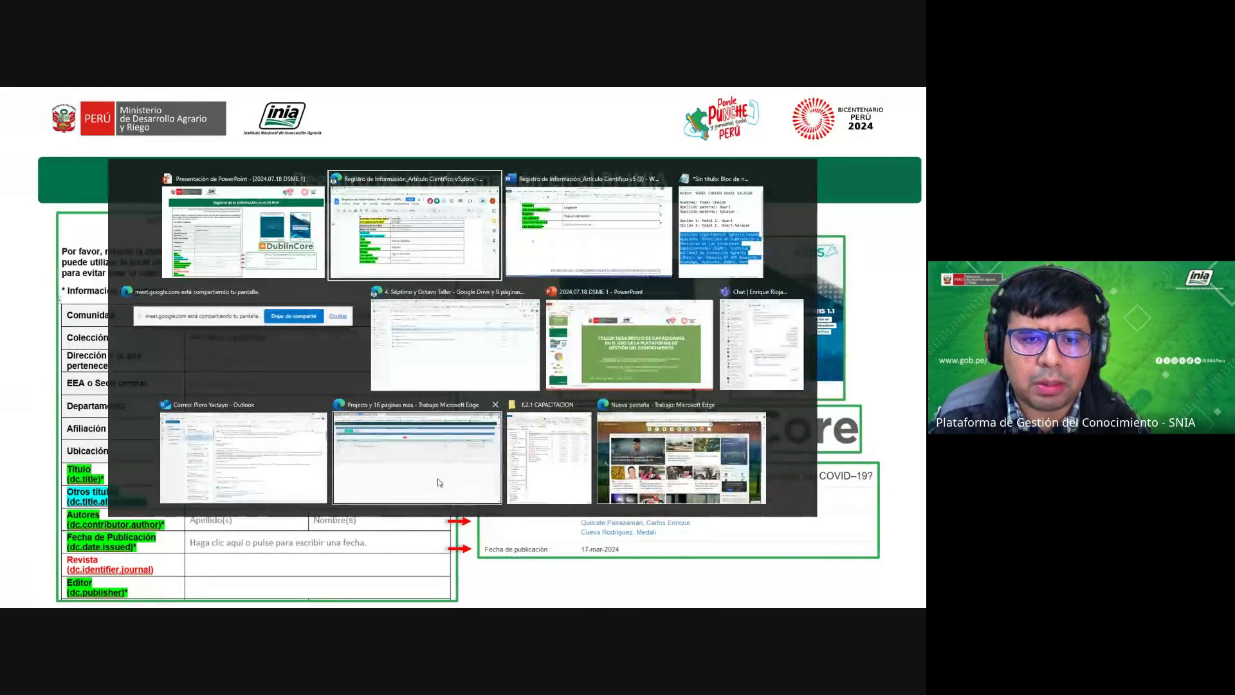
{"action": "left_click", "coordinate": [465, 332]}
{"action": "left_click", "coordinate": [348, 94]}
{"action": "left_click", "coordinate": [494, 95]}
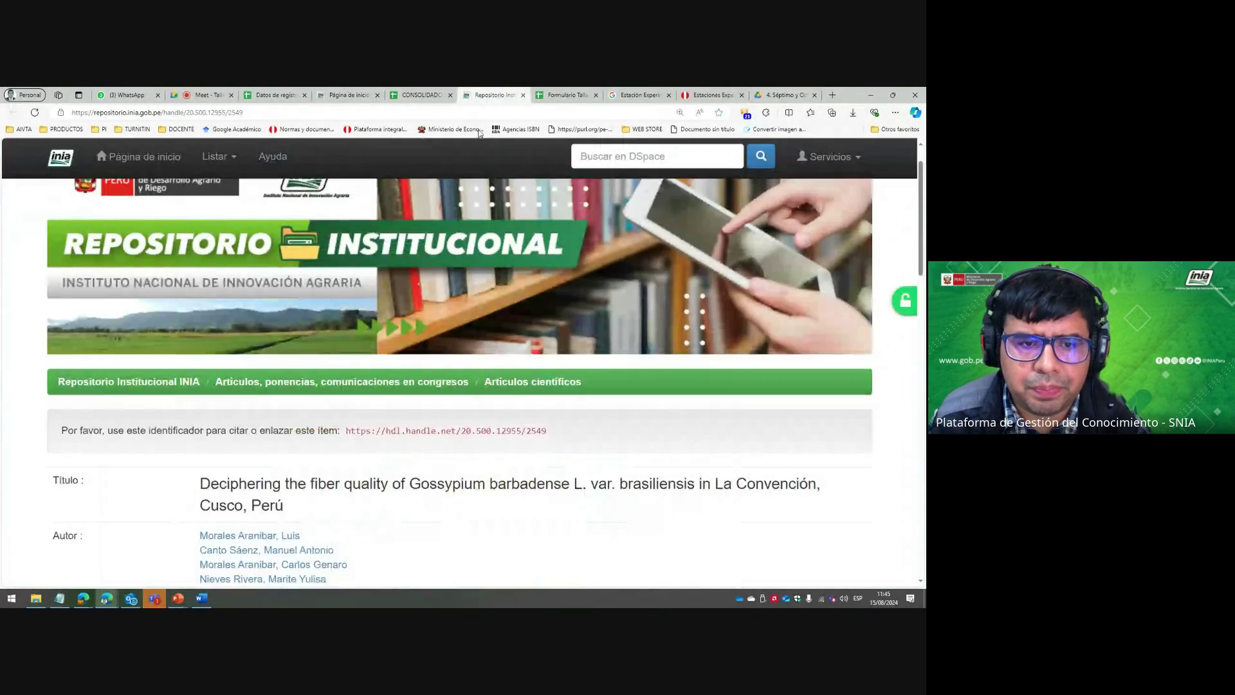
{"action": "scroll", "coordinate": [300, 417], "scroll_direction": "down", "scroll_amount": 5}
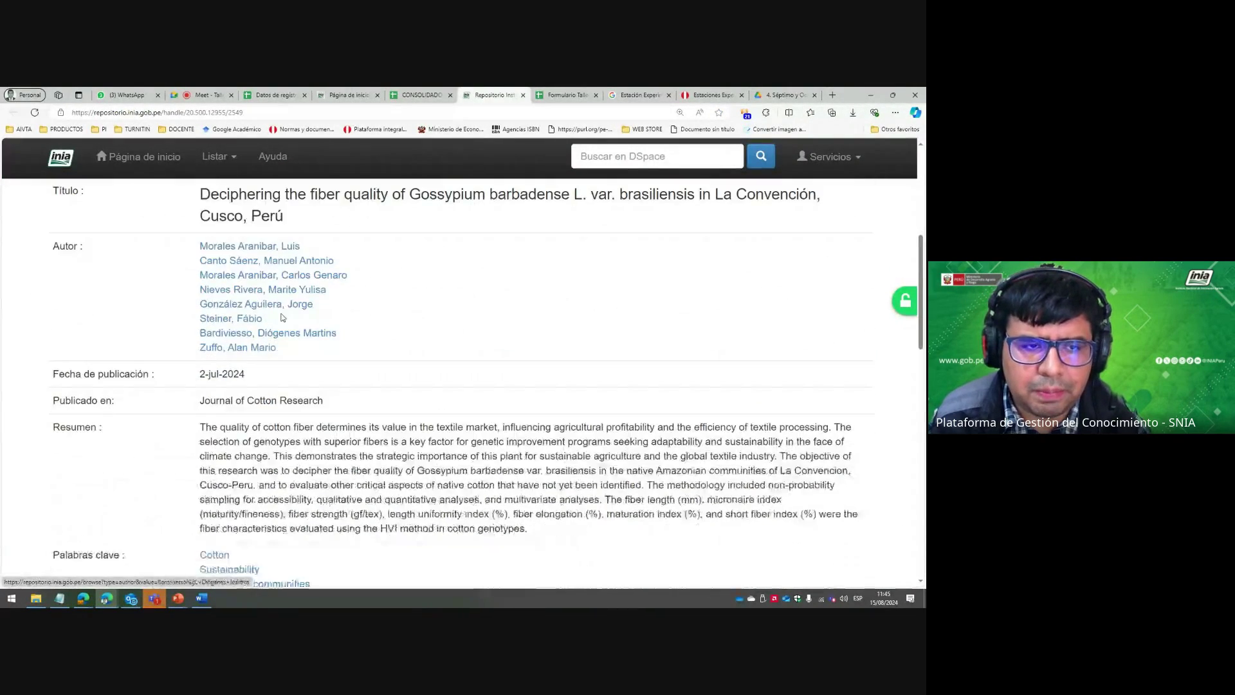
{"action": "key", "text": "alt+Tab"}
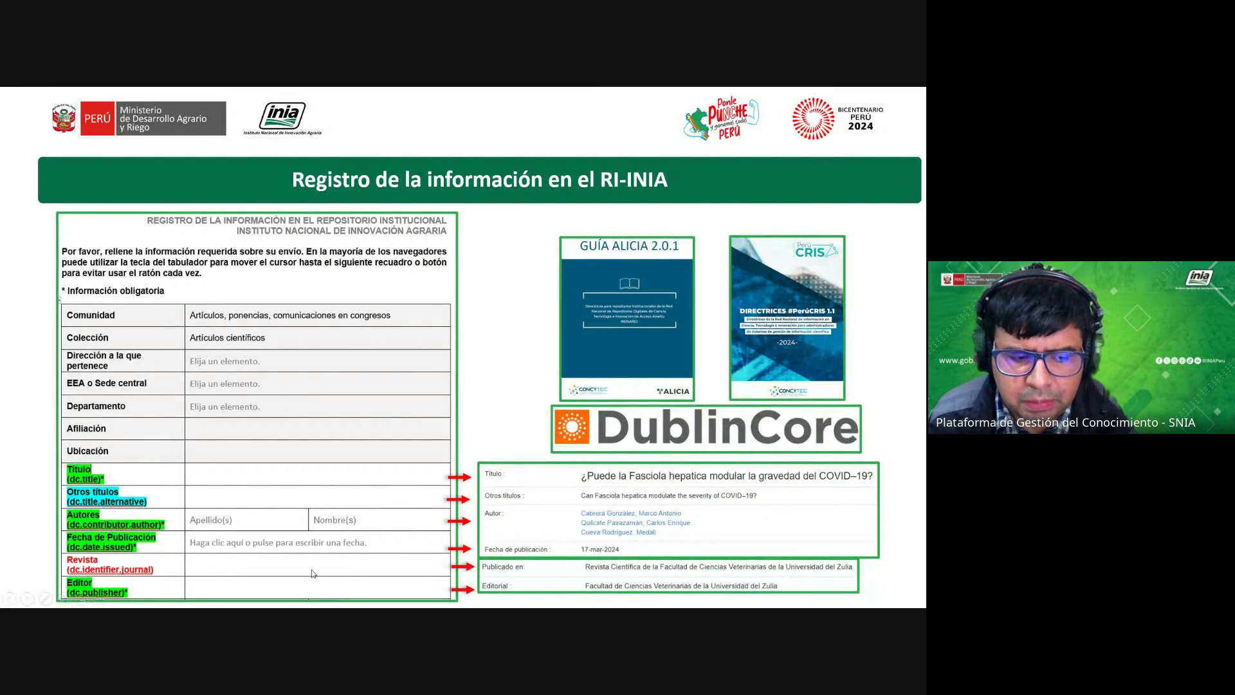
Advance to the indexing review slide, then switch to the CONSOLIDADO RI TOTAL spreadsheet.
{"action": "key", "text": "Right"}
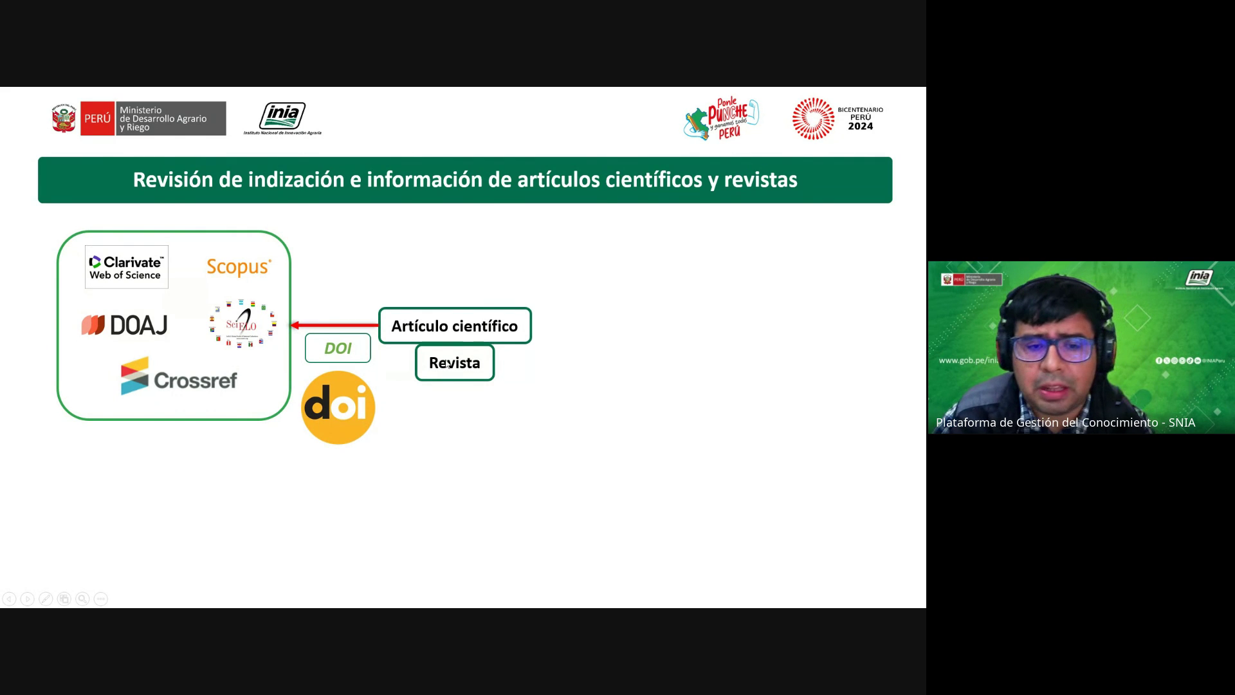
{"action": "key", "text": "alt+Tab"}
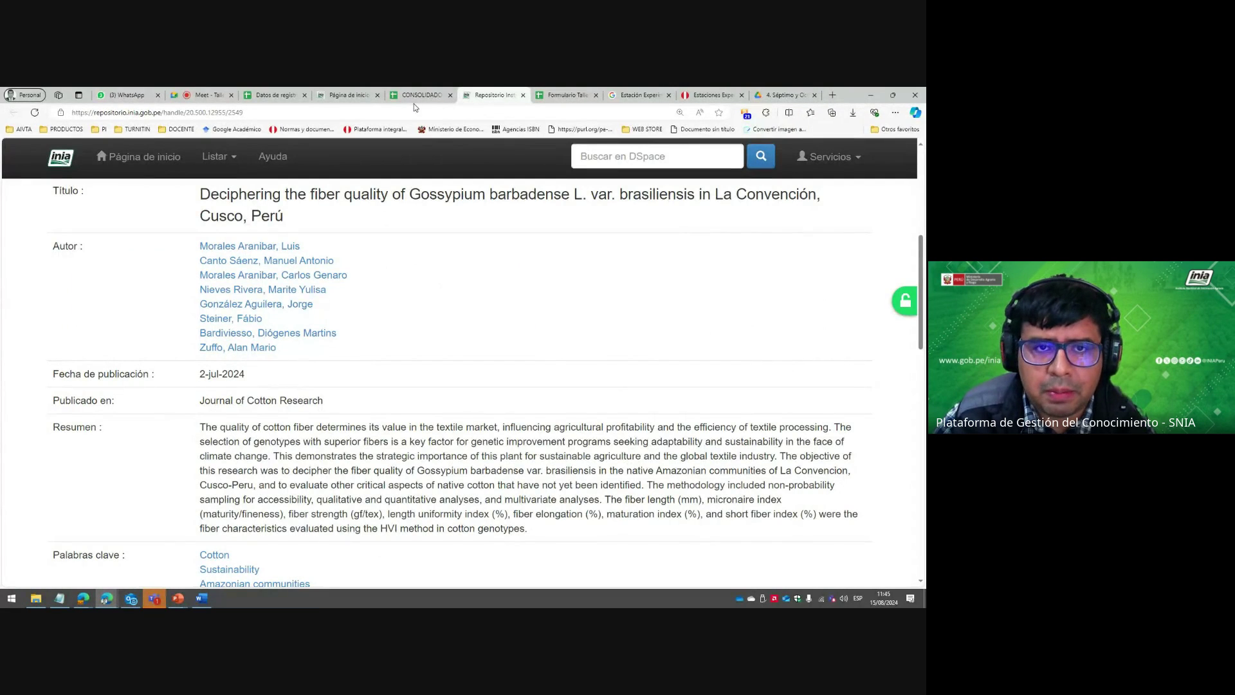
{"action": "left_click", "coordinate": [416, 96]}
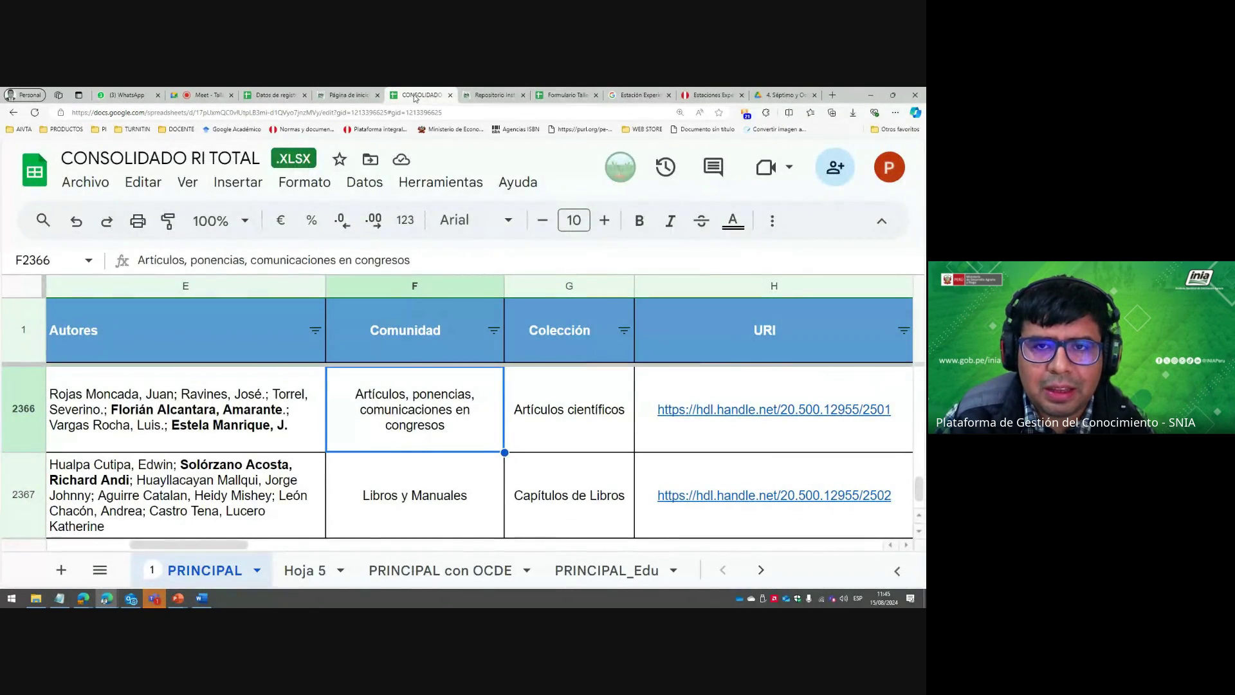
Zoom out and move along row 2367 to its URI and Indexada values.
{"action": "key", "text": "ctrl+minus"}
{"action": "scroll", "coordinate": [399, 351], "scroll_direction": "down", "scroll_amount": 2}
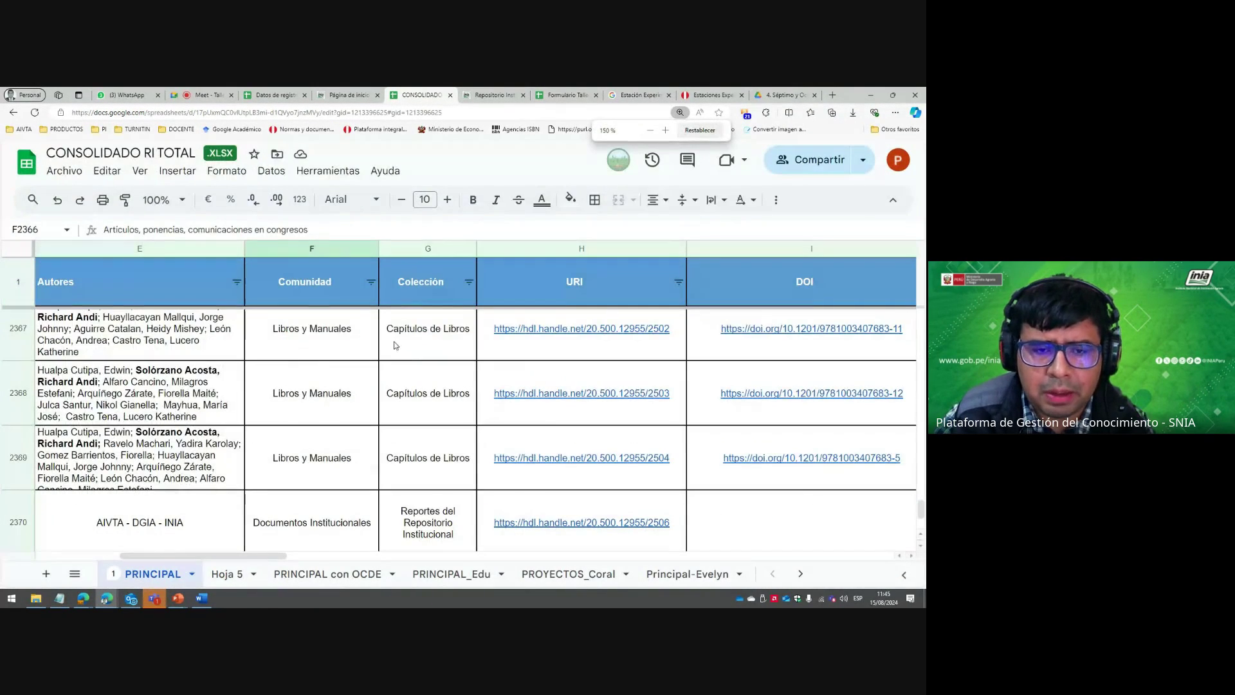
{"action": "left_click", "coordinate": [291, 332]}
{"action": "scroll", "coordinate": [290, 331], "scroll_direction": "left", "scroll_amount": 3}
{"action": "key", "text": "Left"}
{"action": "key", "text": "Right"}
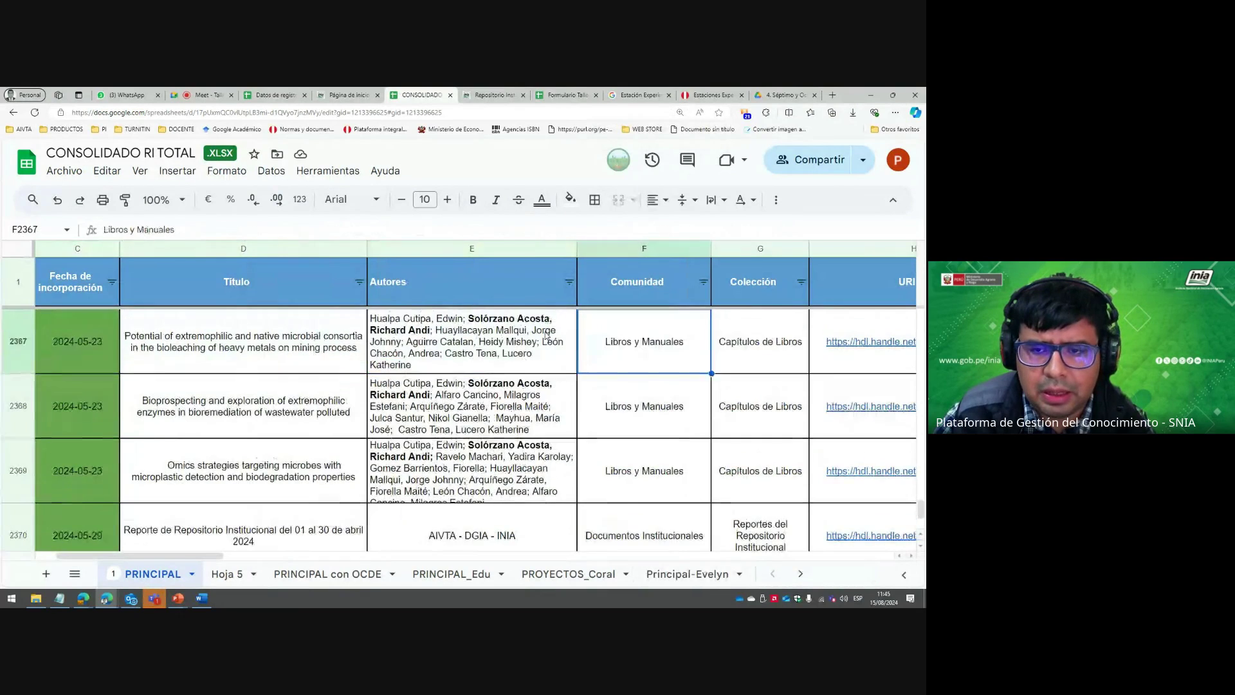
{"action": "key", "text": "Right"}
{"action": "key", "text": "Right"}
{"action": "key", "text": "Right"}
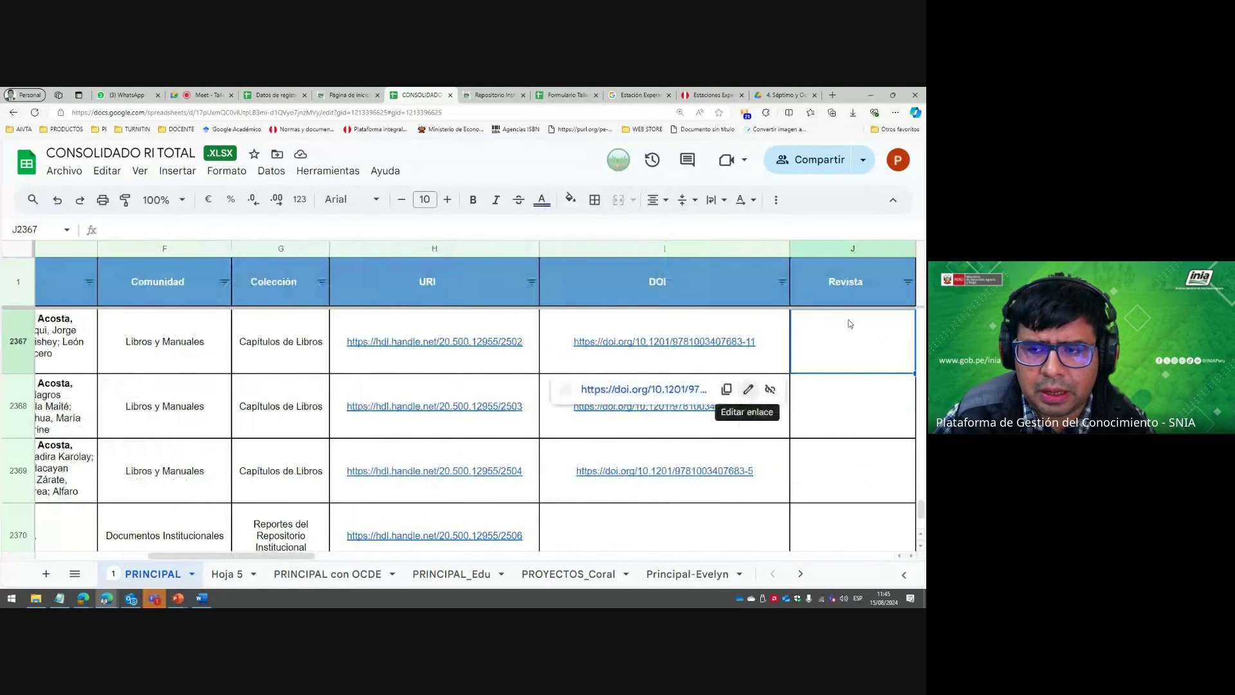
{"action": "key", "text": "Right"}
{"action": "key", "text": "Right"}
{"action": "key", "text": "Right"}
{"action": "scroll", "coordinate": [844, 323], "scroll_direction": "right", "scroll_amount": 4}
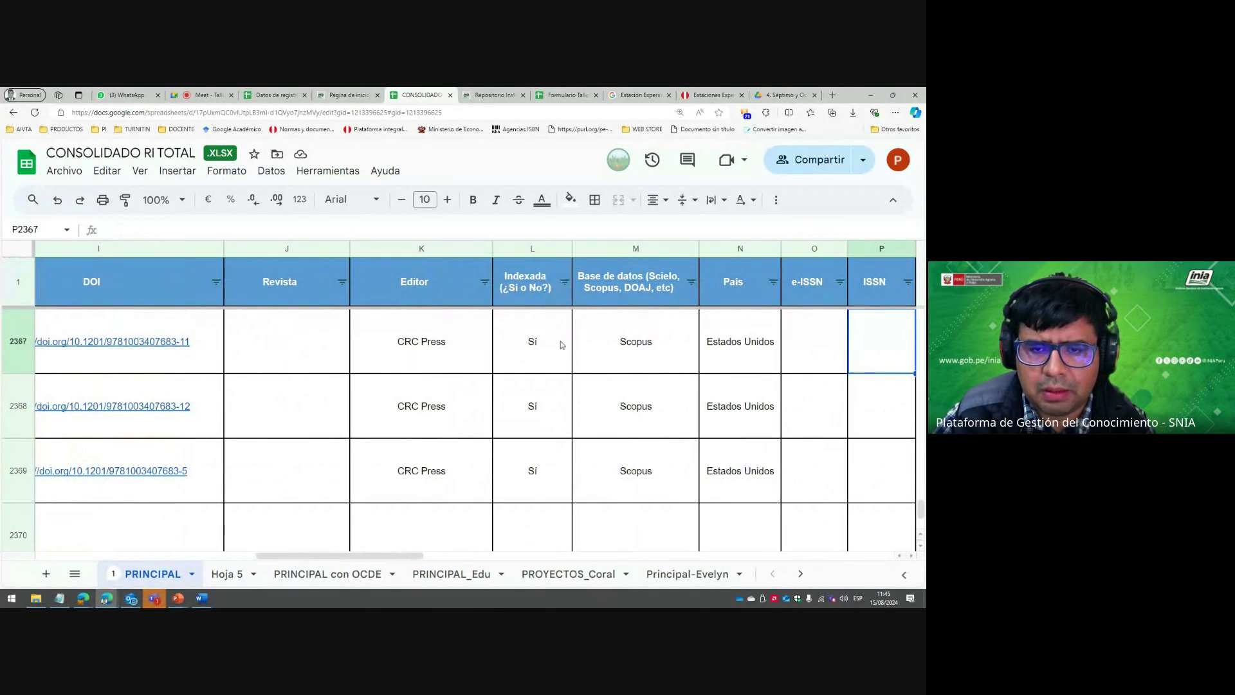
Filter the Indexada column to keep only 'Sí' rows.
{"action": "left_click", "coordinate": [565, 283]}
{"action": "scroll", "coordinate": [444, 476], "scroll_direction": "down", "scroll_amount": 2}
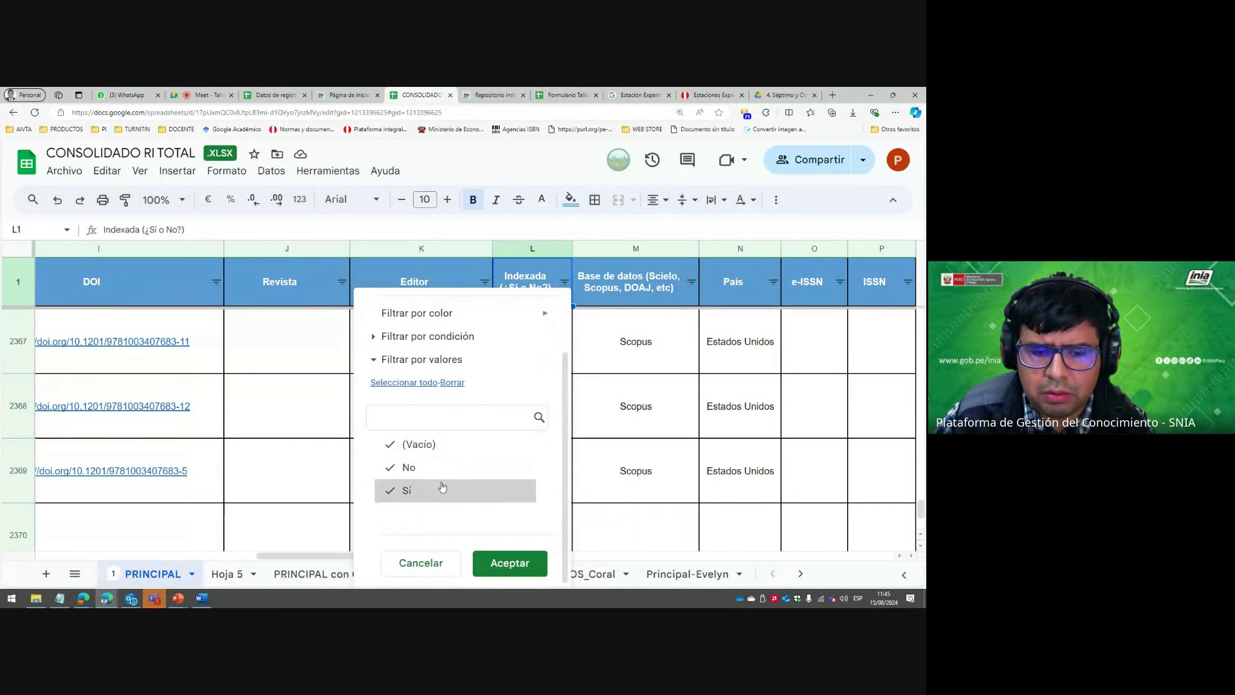
{"action": "left_click", "coordinate": [421, 444]}
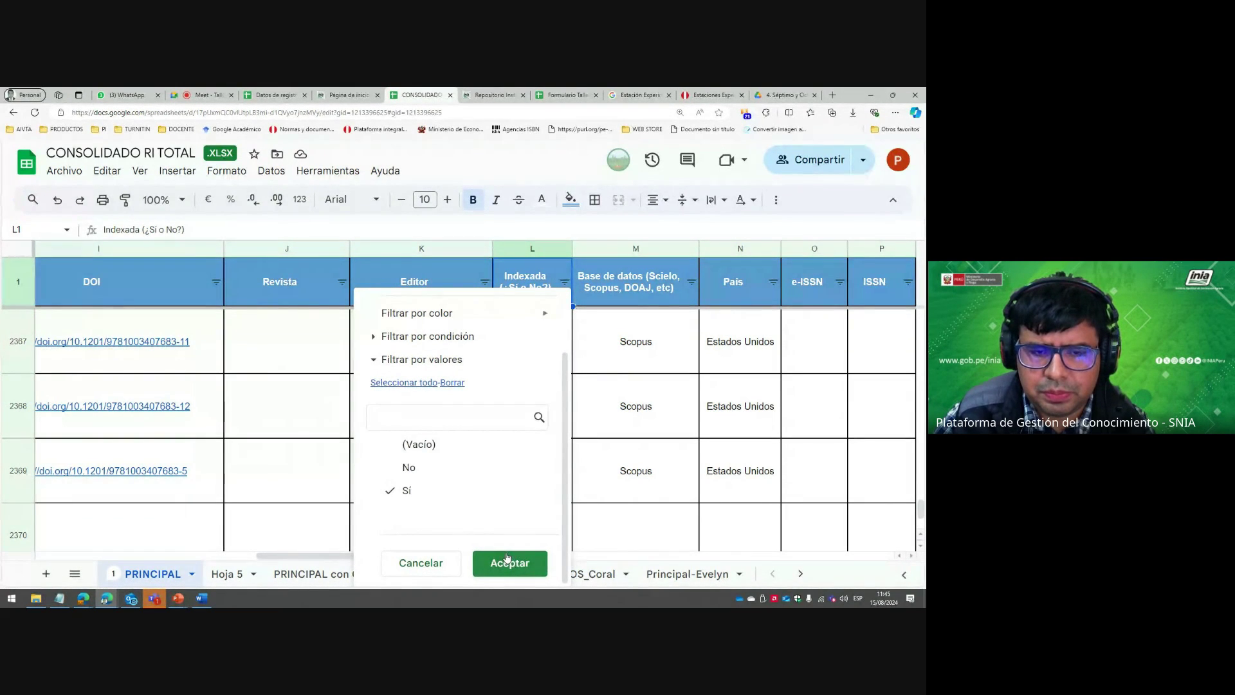
{"action": "left_click", "coordinate": [509, 563]}
Filter the databases column to only 'DOAJ; Scielo; Scopus; WoS'.
{"action": "left_click", "coordinate": [691, 284]}
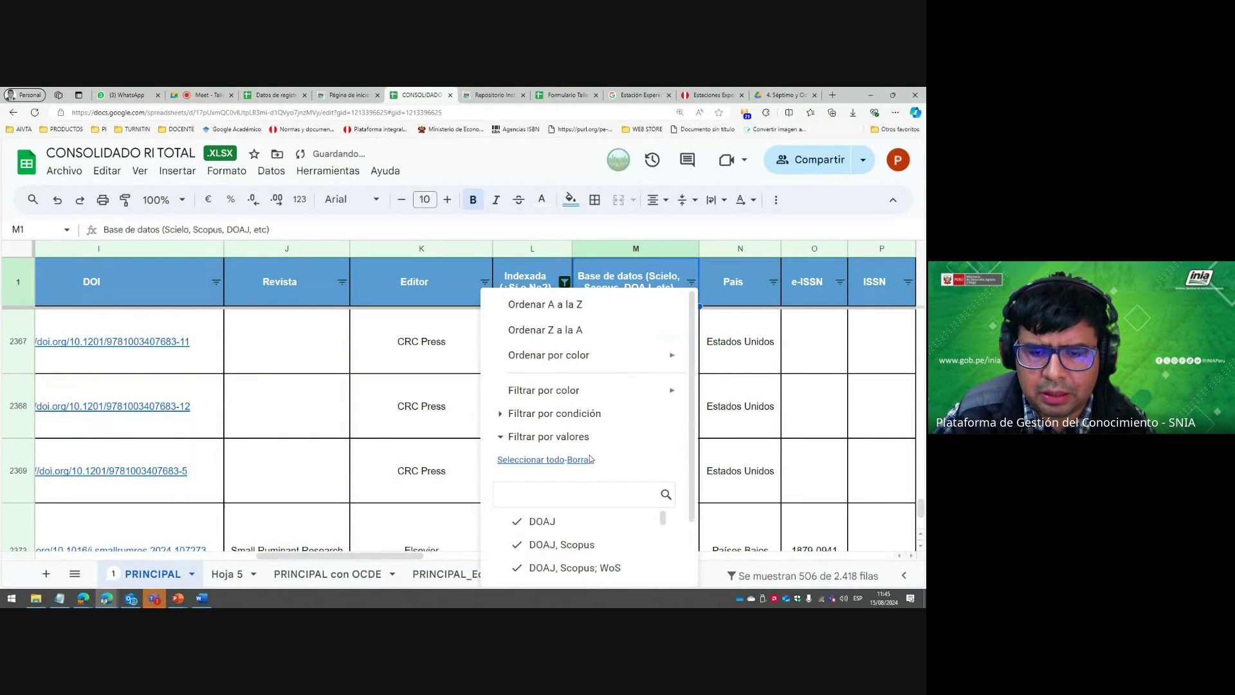
{"action": "scroll", "coordinate": [589, 495], "scroll_direction": "down", "scroll_amount": 2}
{"action": "left_click", "coordinate": [579, 412]}
{"action": "scroll", "coordinate": [590, 496], "scroll_direction": "down", "scroll_amount": 1}
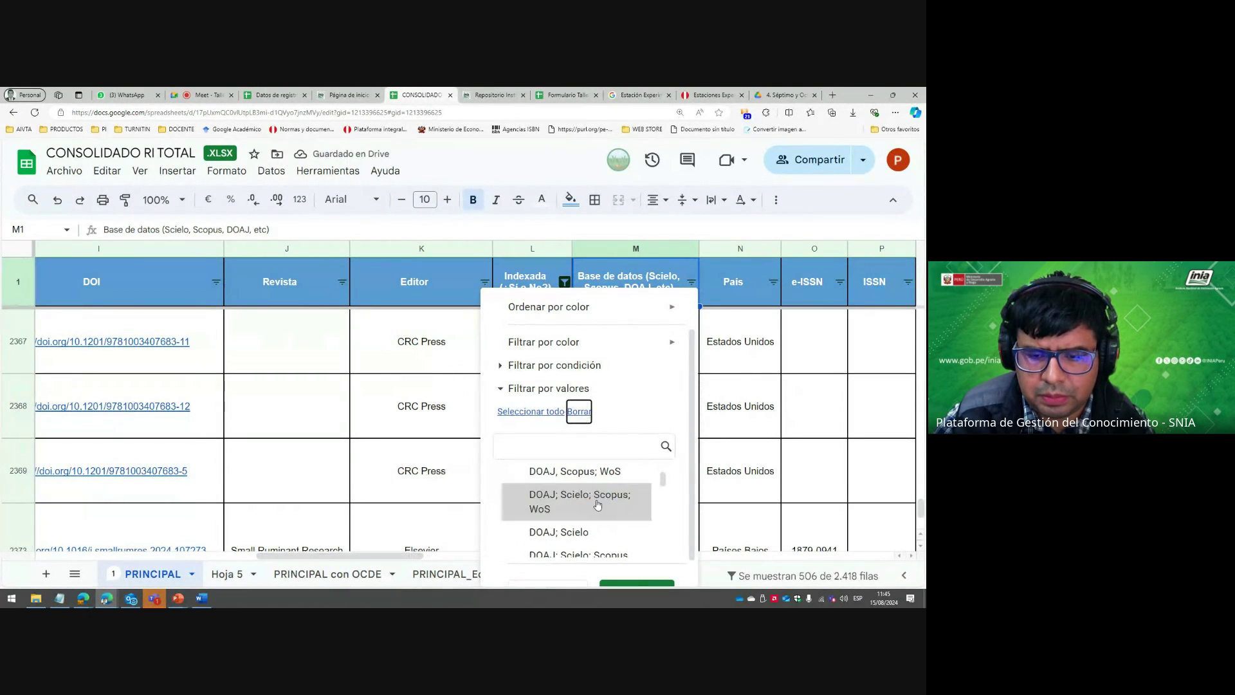
{"action": "left_click", "coordinate": [600, 504]}
{"action": "scroll", "coordinate": [617, 534], "scroll_direction": "down", "scroll_amount": 2}
{"action": "left_click", "coordinate": [648, 583]}
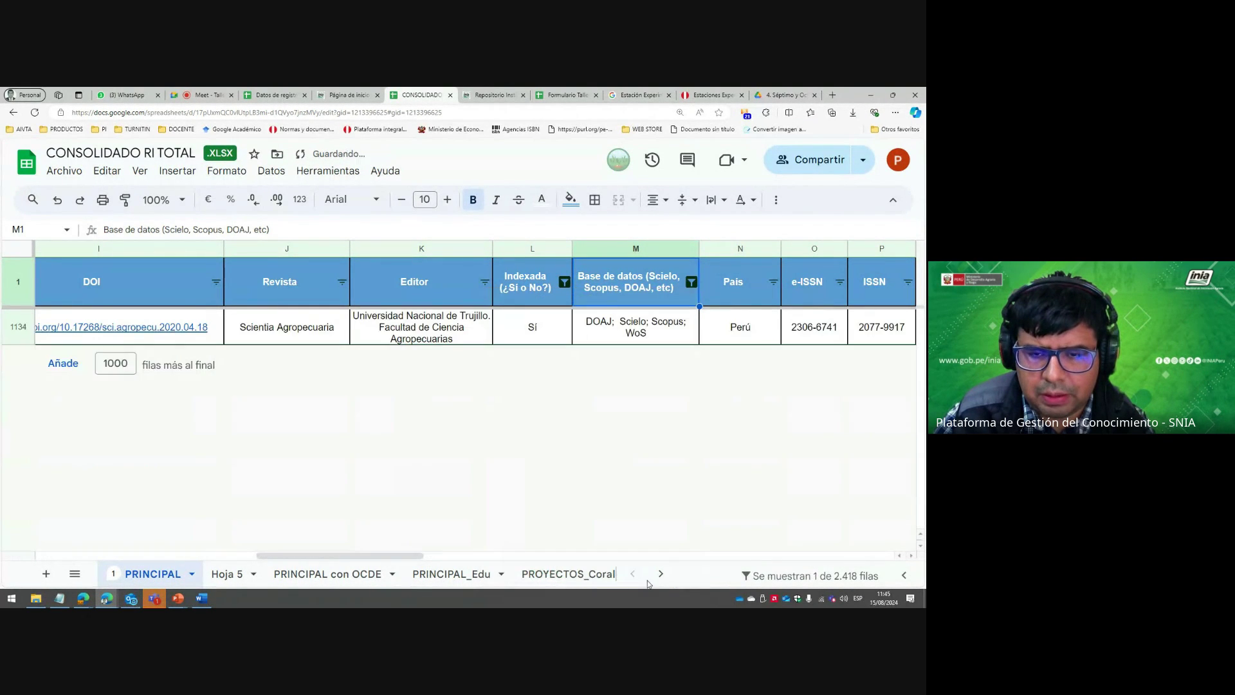
Inspect the remaining Scientia Agropecuaria row's journal, publisher, DOI and handle link cells.
{"action": "mouse_move", "coordinate": [586, 336]}
{"action": "left_mouse_down"}
{"action": "mouse_move", "coordinate": [599, 328]}
{"action": "mouse_move", "coordinate": [111, 337]}
{"action": "mouse_move", "coordinate": [589, 332]}
{"action": "left_mouse_up"}
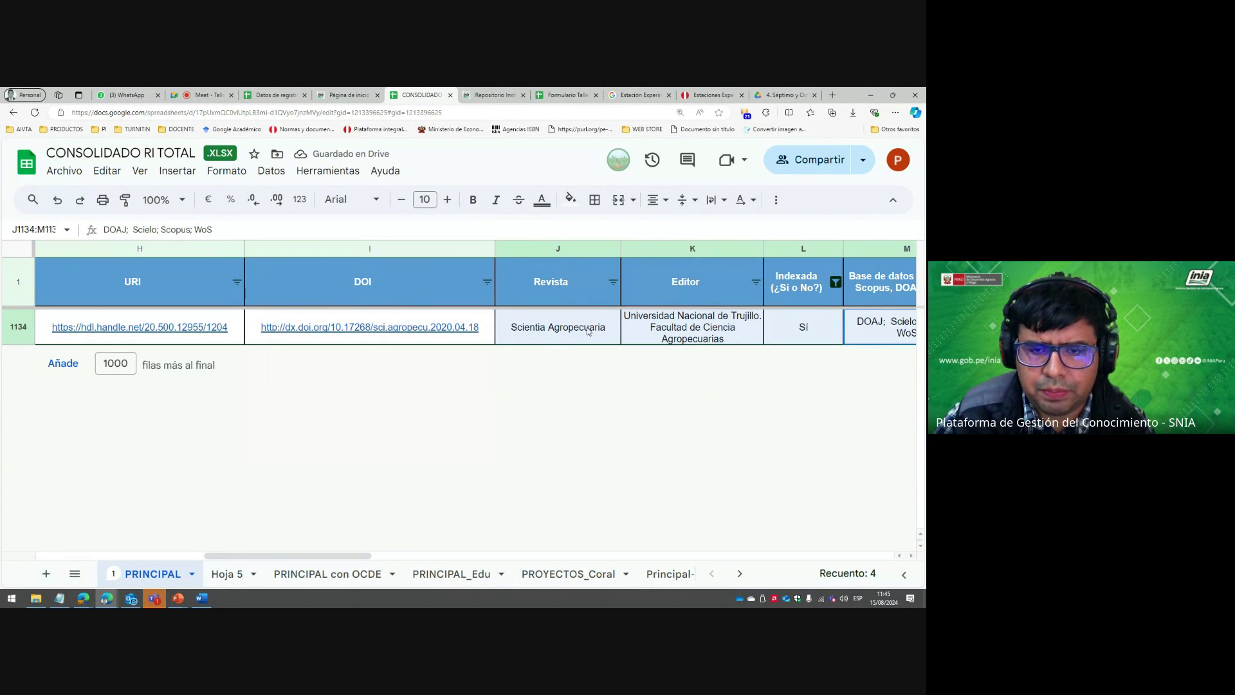
{"action": "left_click", "coordinate": [547, 329]}
{"action": "key", "text": "Right"}
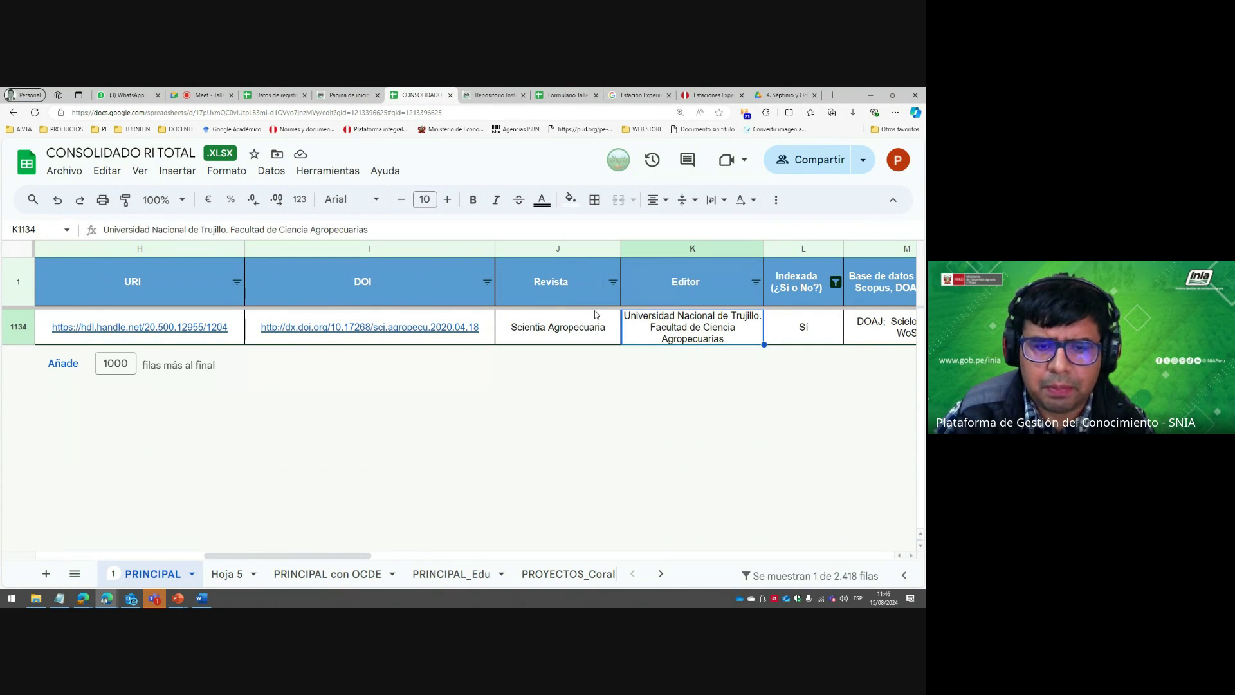
{"action": "left_click", "coordinate": [251, 314]}
{"action": "left_click", "coordinate": [226, 316]}
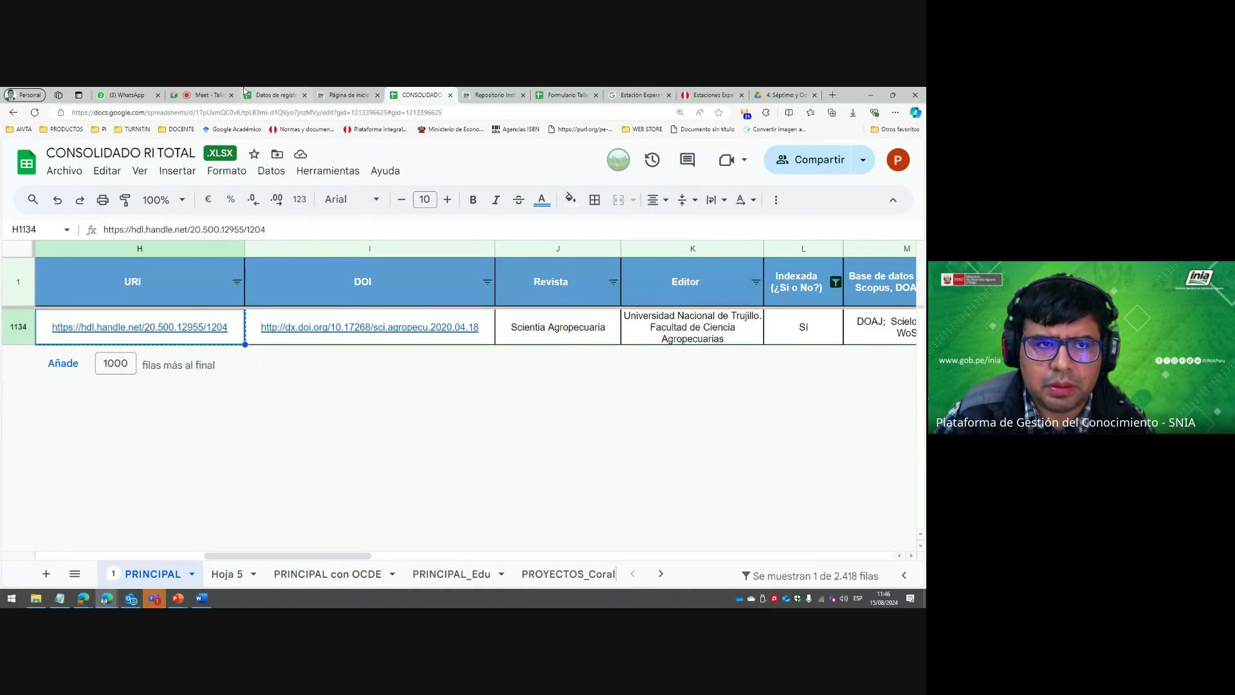
{"action": "left_click", "coordinate": [203, 94]}
Send the copied handle link in the call chat and return to the consolidated spreadsheet.
{"action": "left_click", "coordinate": [851, 539]}
{"action": "type", "text": "https://hdl.handle.net/20.500.12955/1204"}
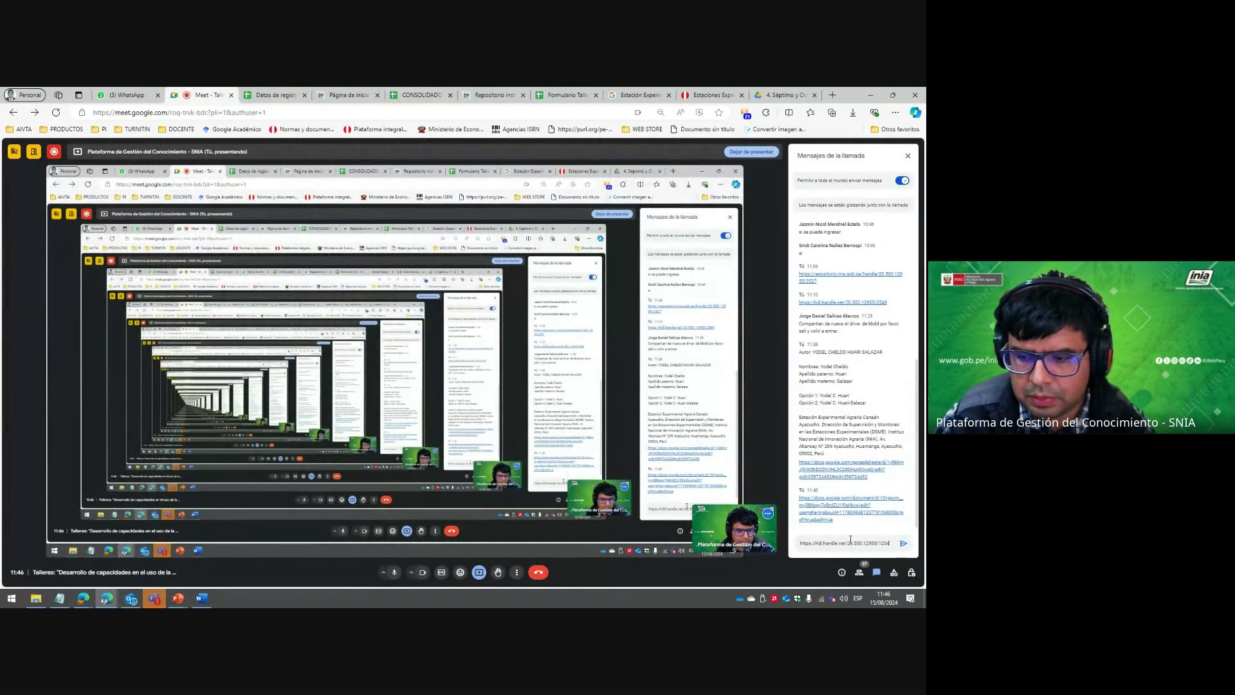
{"action": "key", "text": "Return"}
{"action": "left_click", "coordinate": [282, 94]}
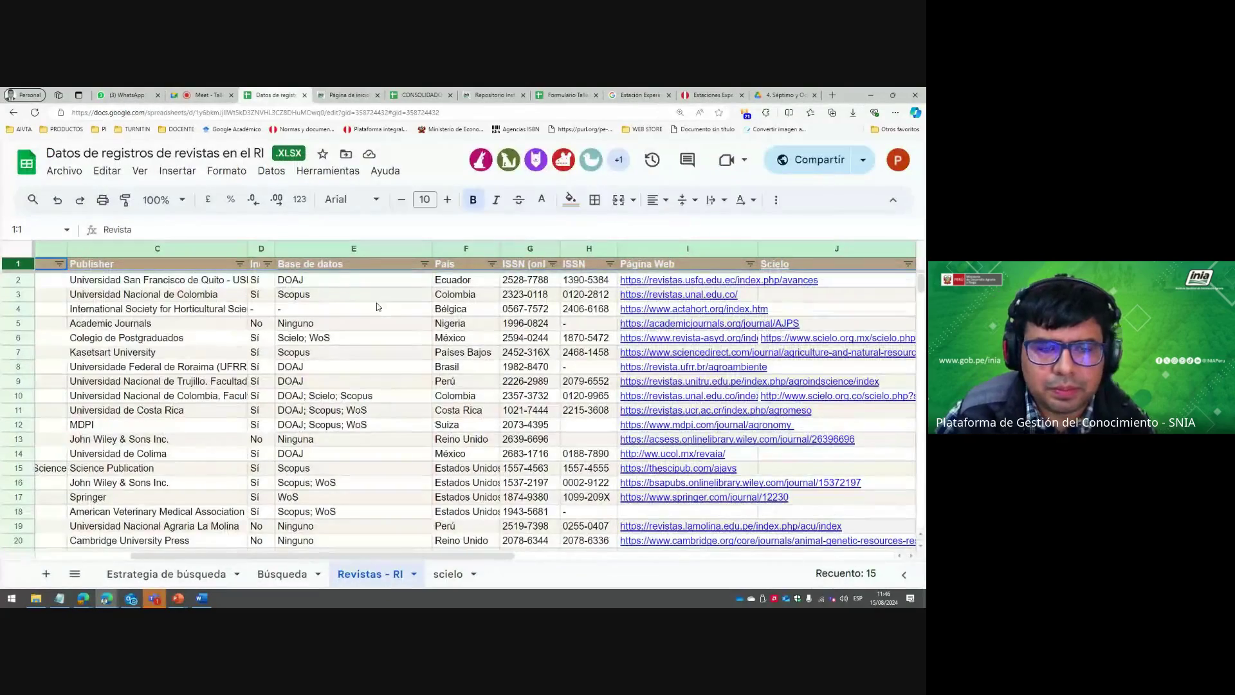
{"action": "left_click", "coordinate": [421, 94]}
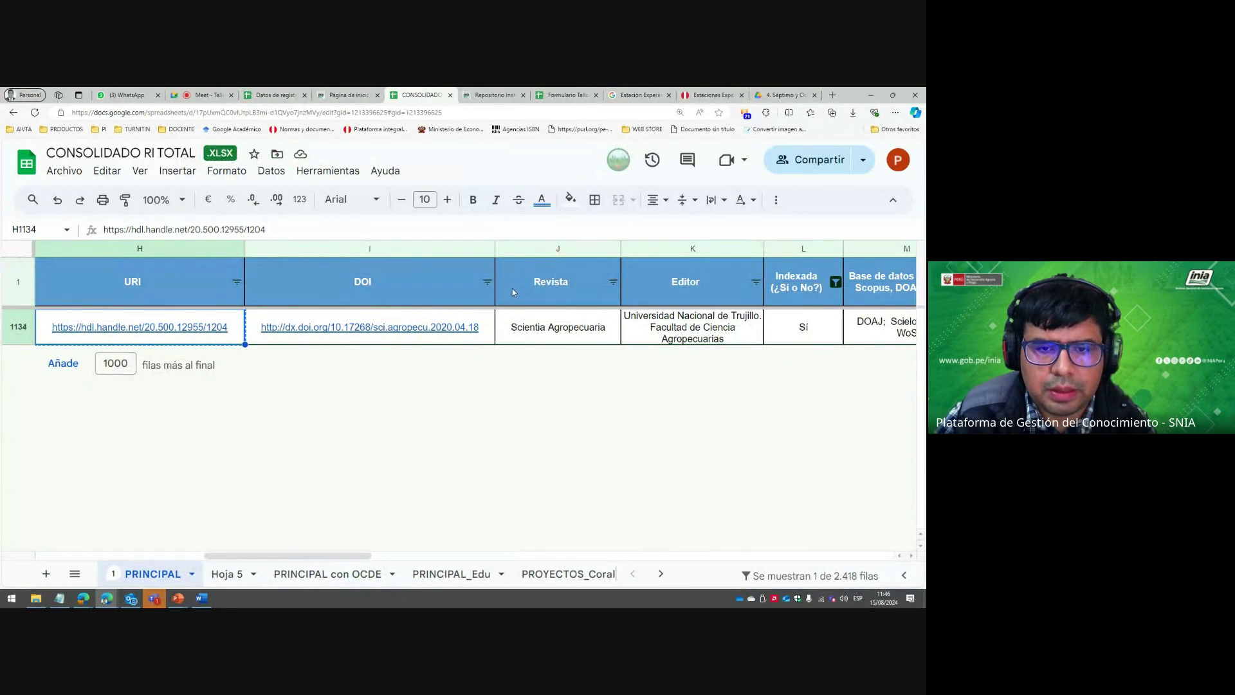
Open row 1134's repository record and select its DOI.
{"action": "left_click", "coordinate": [534, 327]}
{"action": "left_click", "coordinate": [186, 327]}
{"action": "left_click", "coordinate": [163, 364]}
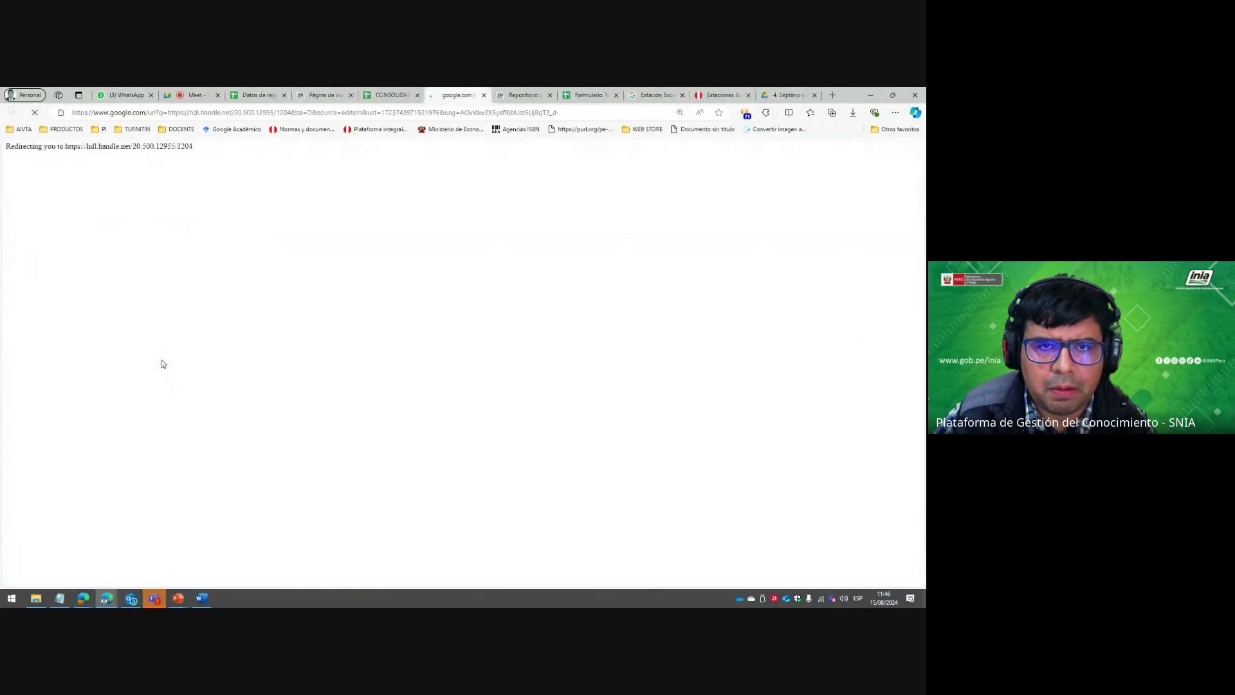
{"action": "scroll", "coordinate": [480, 347], "scroll_direction": "down", "scroll_amount": 5}
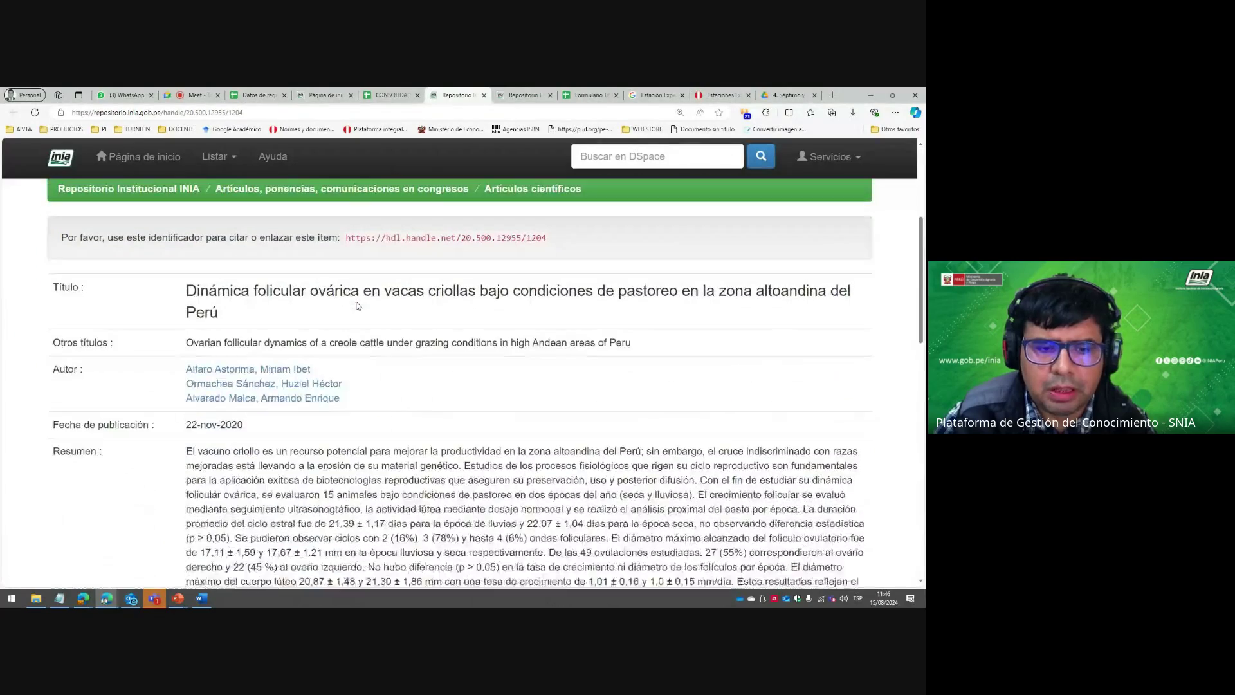
{"action": "scroll", "coordinate": [480, 346], "scroll_direction": "down", "scroll_amount": 3}
{"action": "scroll", "coordinate": [418, 360], "scroll_direction": "up", "scroll_amount": 3}
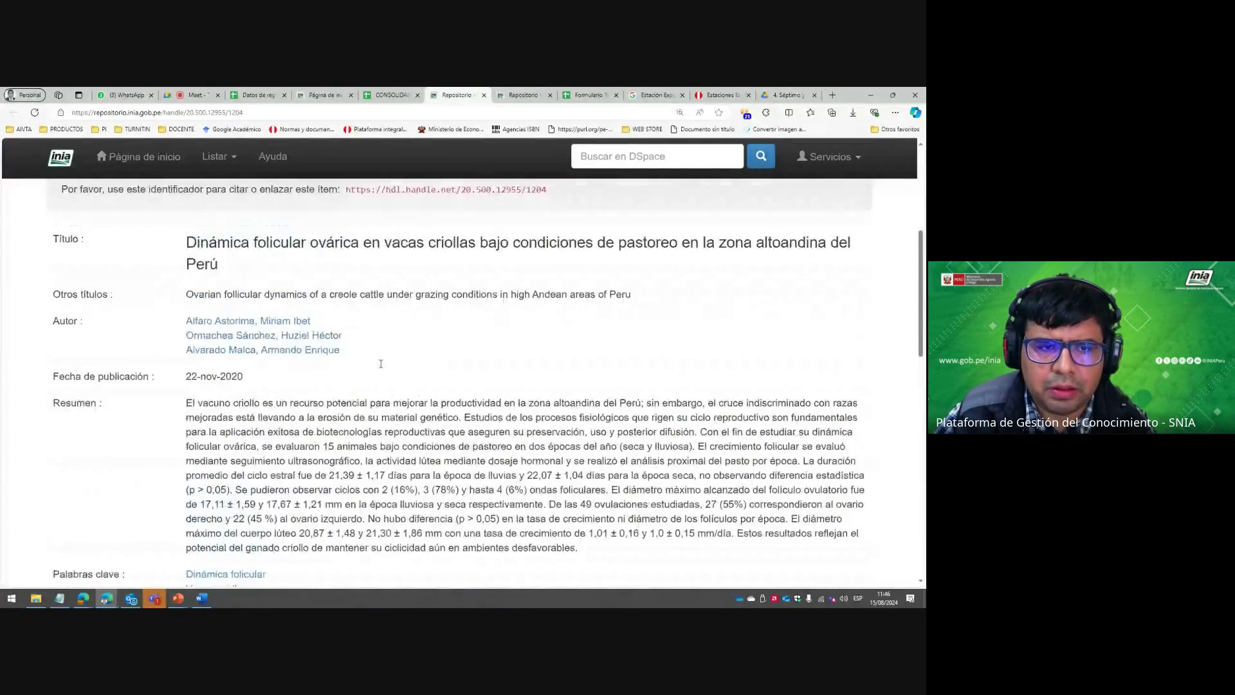
{"action": "scroll", "coordinate": [382, 367], "scroll_direction": "down", "scroll_amount": 1}
{"action": "scroll", "coordinate": [382, 366], "scroll_direction": "down", "scroll_amount": 4}
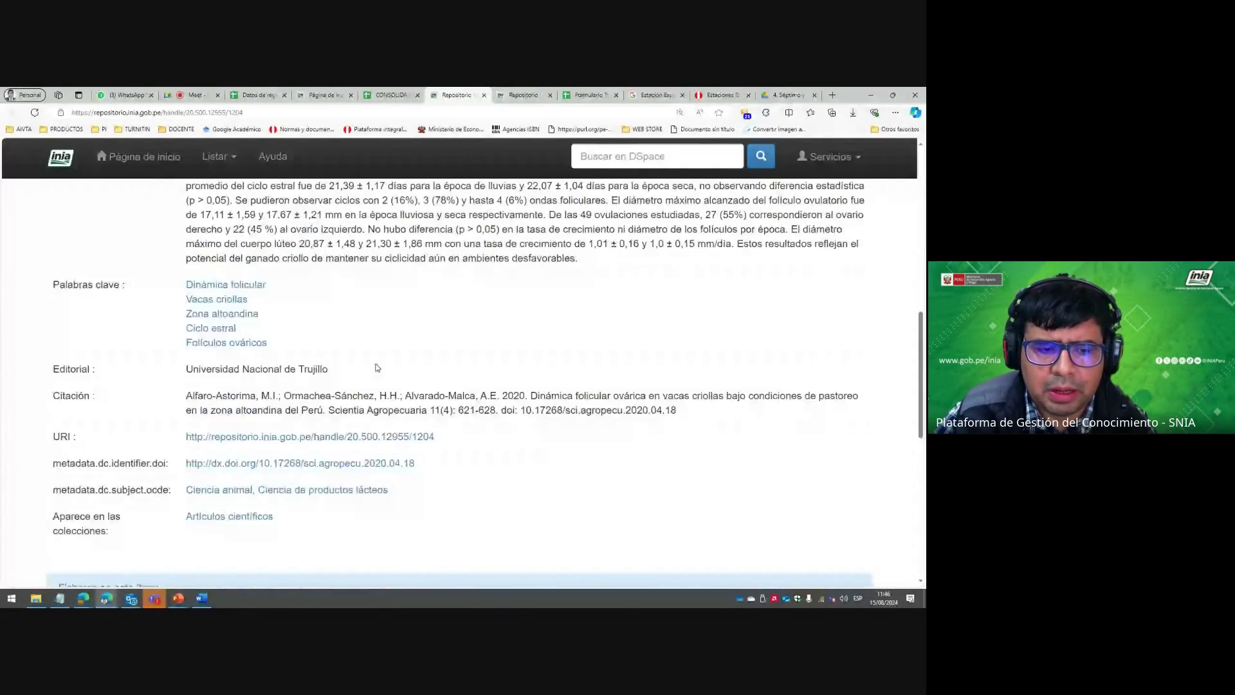
{"action": "scroll", "coordinate": [366, 381], "scroll_direction": "up", "scroll_amount": 2}
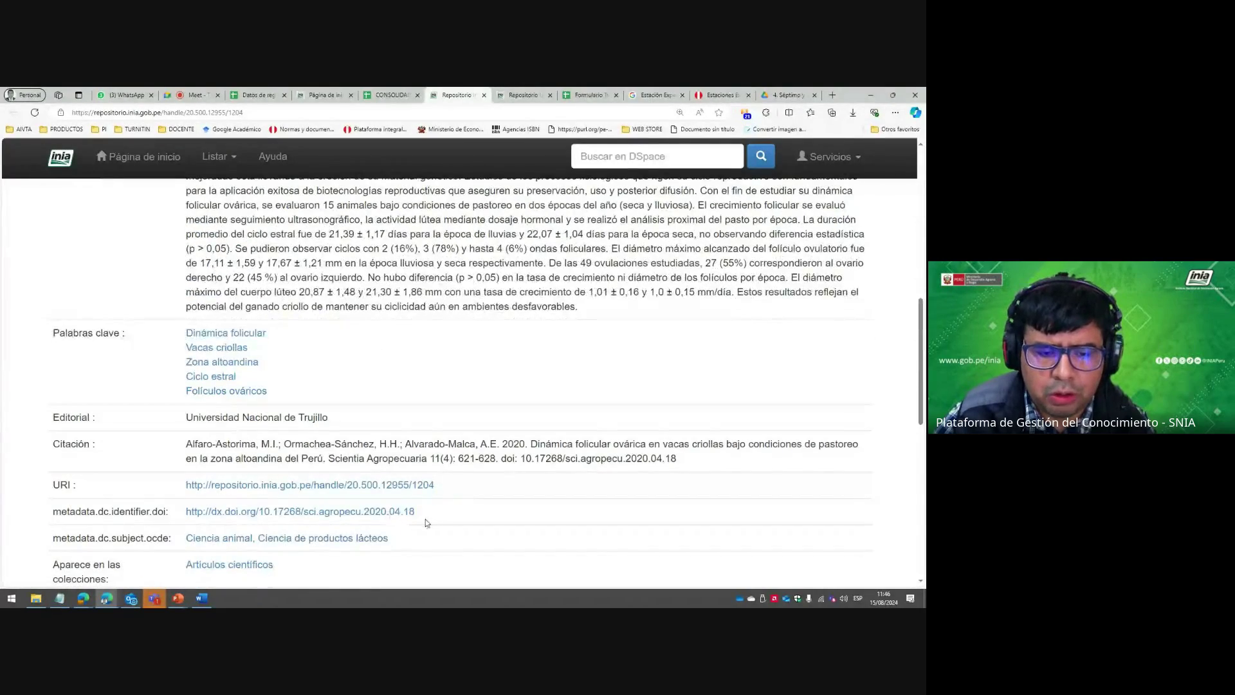
{"action": "left_click_drag", "start_coordinate": [415, 511], "coordinate": [258, 511]}
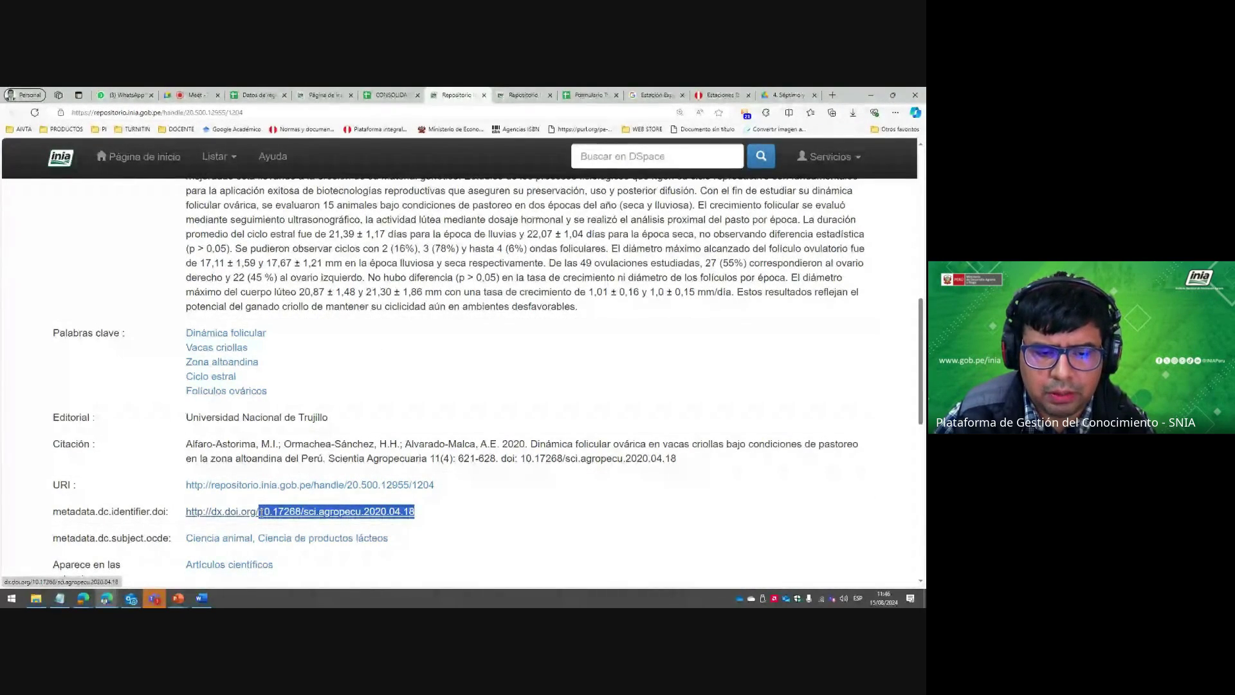
{"action": "left_click", "coordinate": [253, 92]}
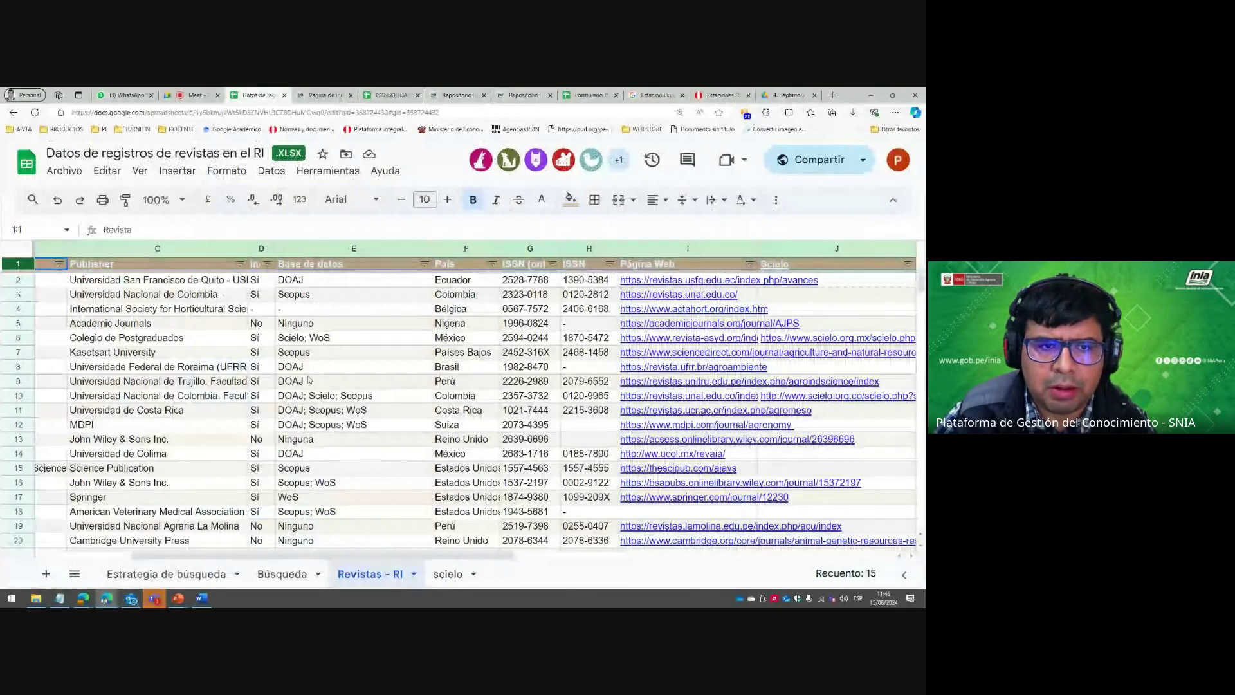
Switch to the Búsqueda sheet and open the DOAJ website from its link.
{"action": "left_click", "coordinate": [283, 574]}
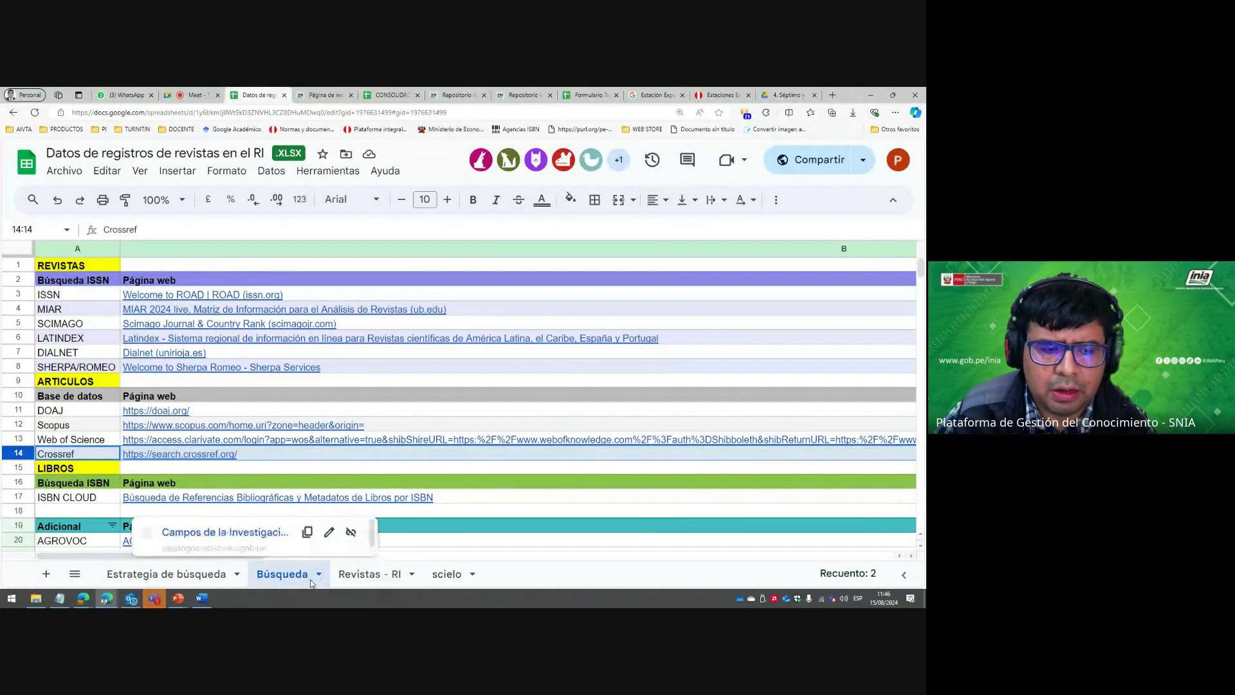
{"action": "scroll", "coordinate": [101, 320], "scroll_direction": "down", "scroll_amount": 3}
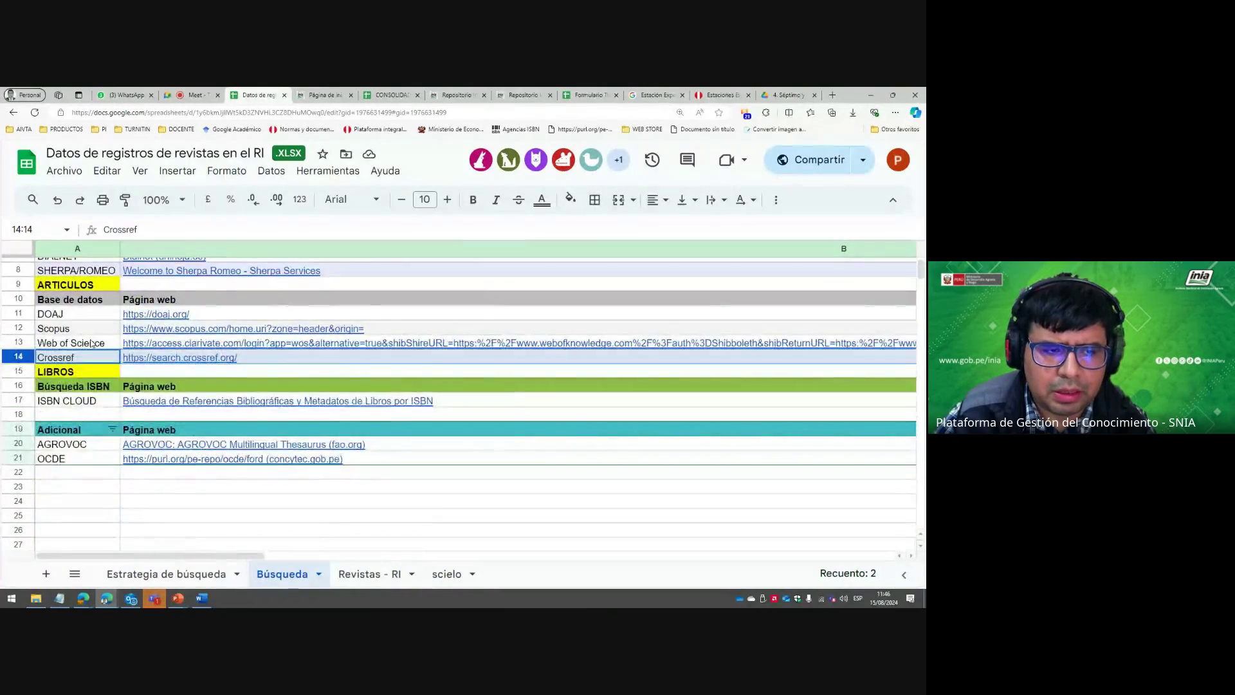
{"action": "scroll", "coordinate": [95, 331], "scroll_direction": "up", "scroll_amount": 3}
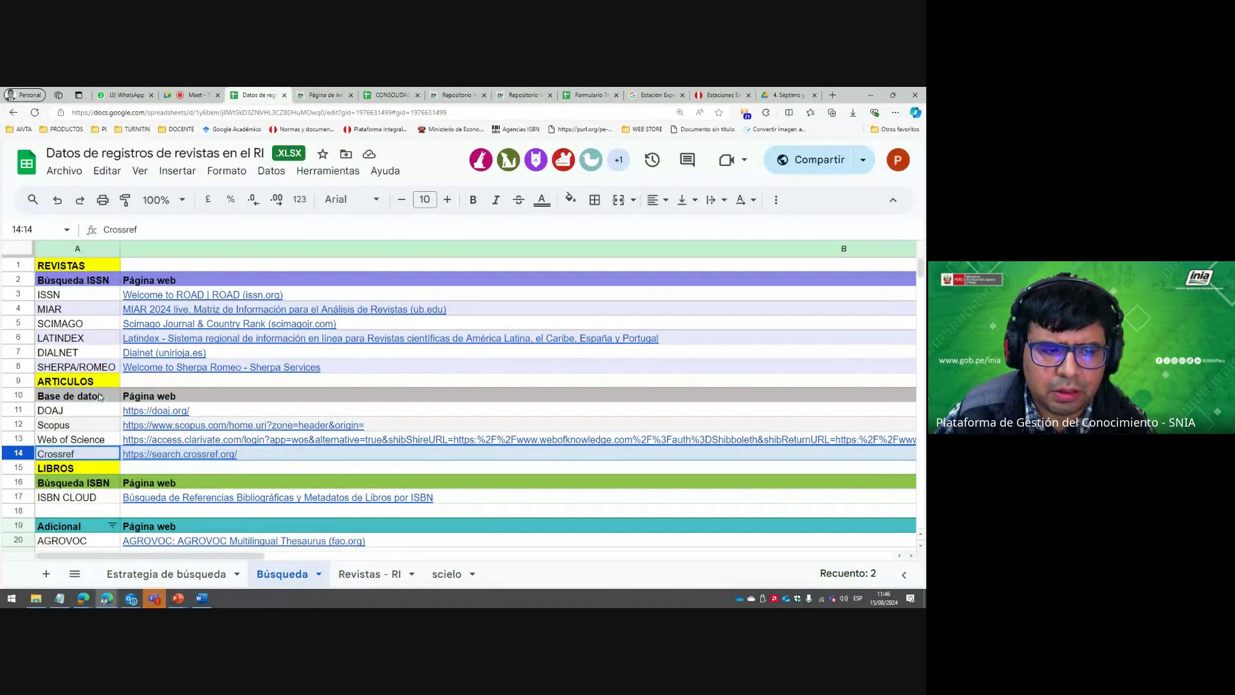
{"action": "scroll", "coordinate": [99, 397], "scroll_direction": "down", "scroll_amount": 1}
{"action": "left_click", "coordinate": [155, 362]}
{"action": "left_click", "coordinate": [180, 380]}
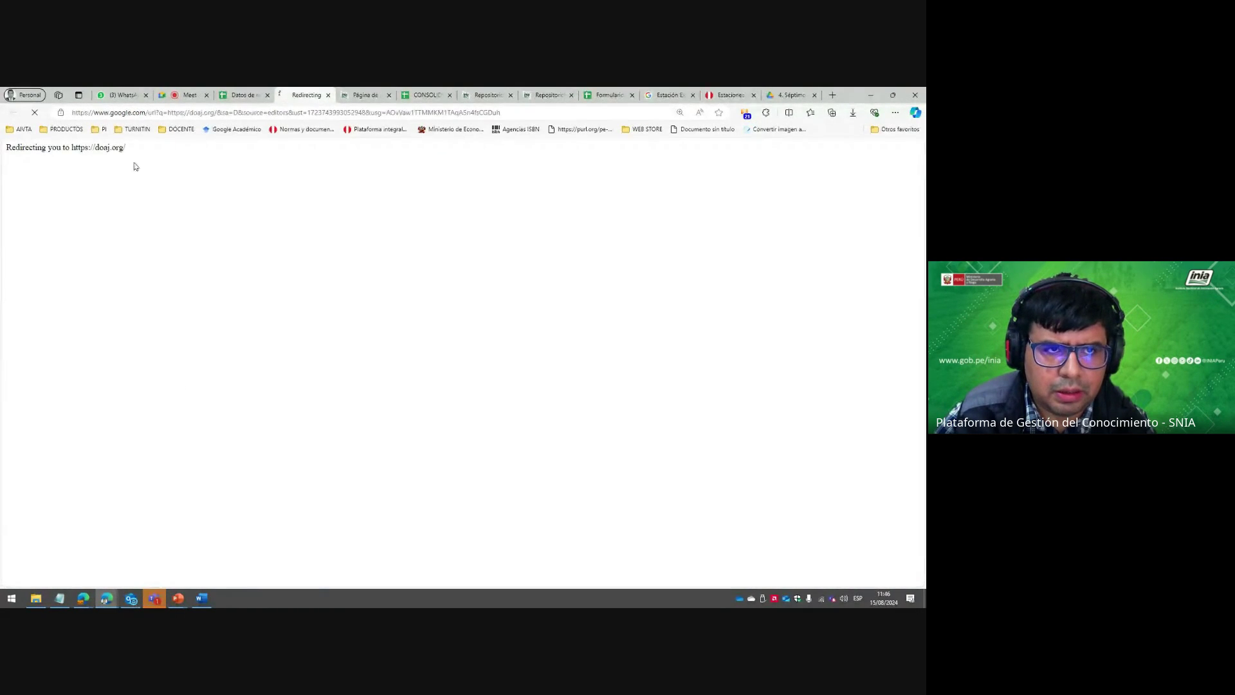
{"action": "left_click", "coordinate": [243, 95]}
Open the Scopus and Web of Science login pages from their links, returning to the sheet.
{"action": "left_click", "coordinate": [180, 378]}
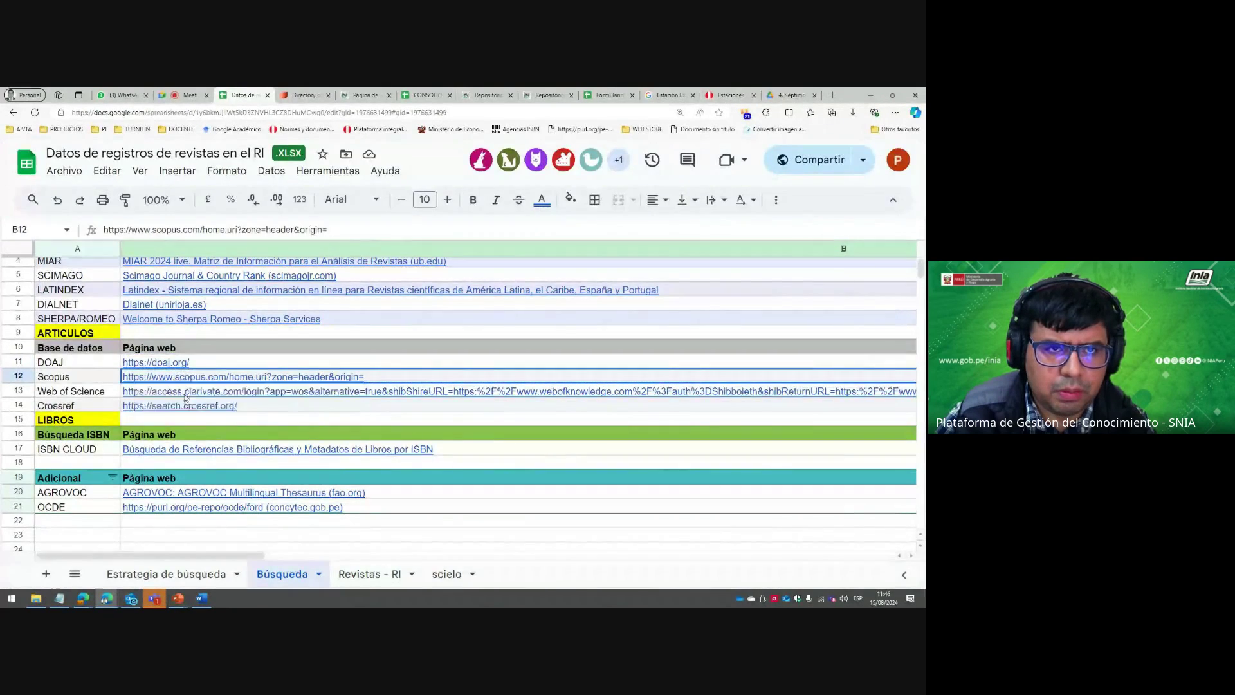
{"action": "left_click", "coordinate": [185, 397]}
{"action": "left_click", "coordinate": [229, 95]}
{"action": "left_click", "coordinate": [148, 391]}
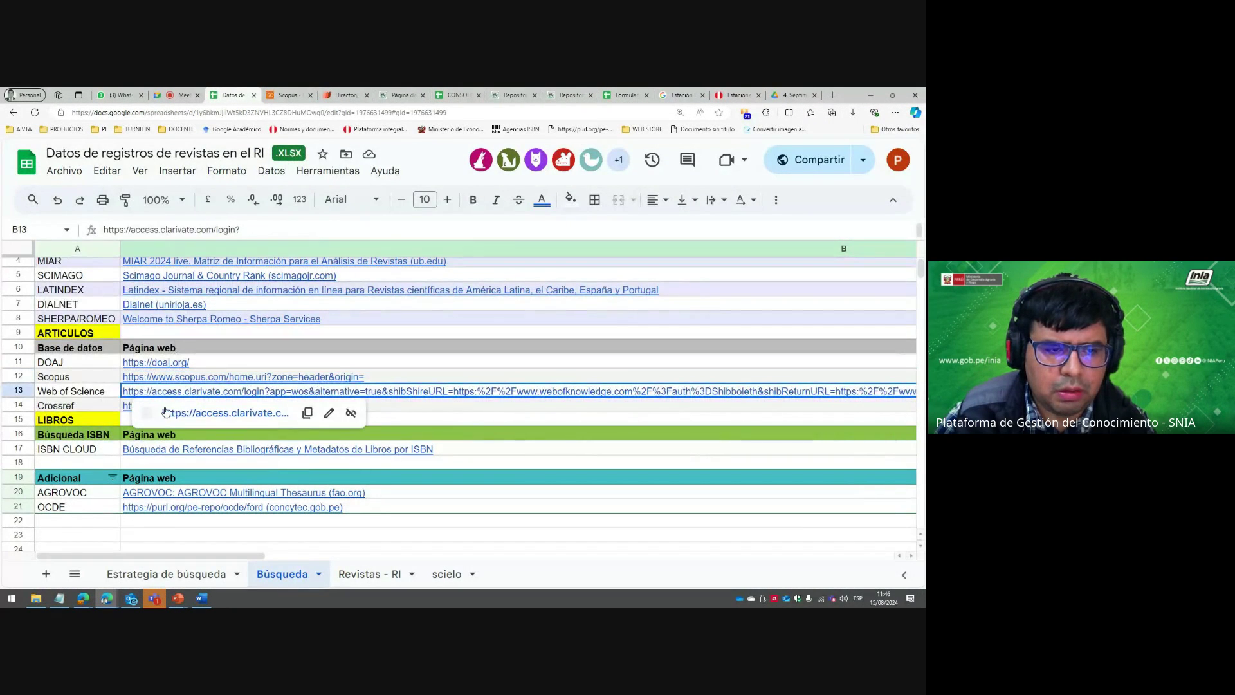
{"action": "left_click", "coordinate": [155, 412]}
{"action": "left_click", "coordinate": [221, 94]}
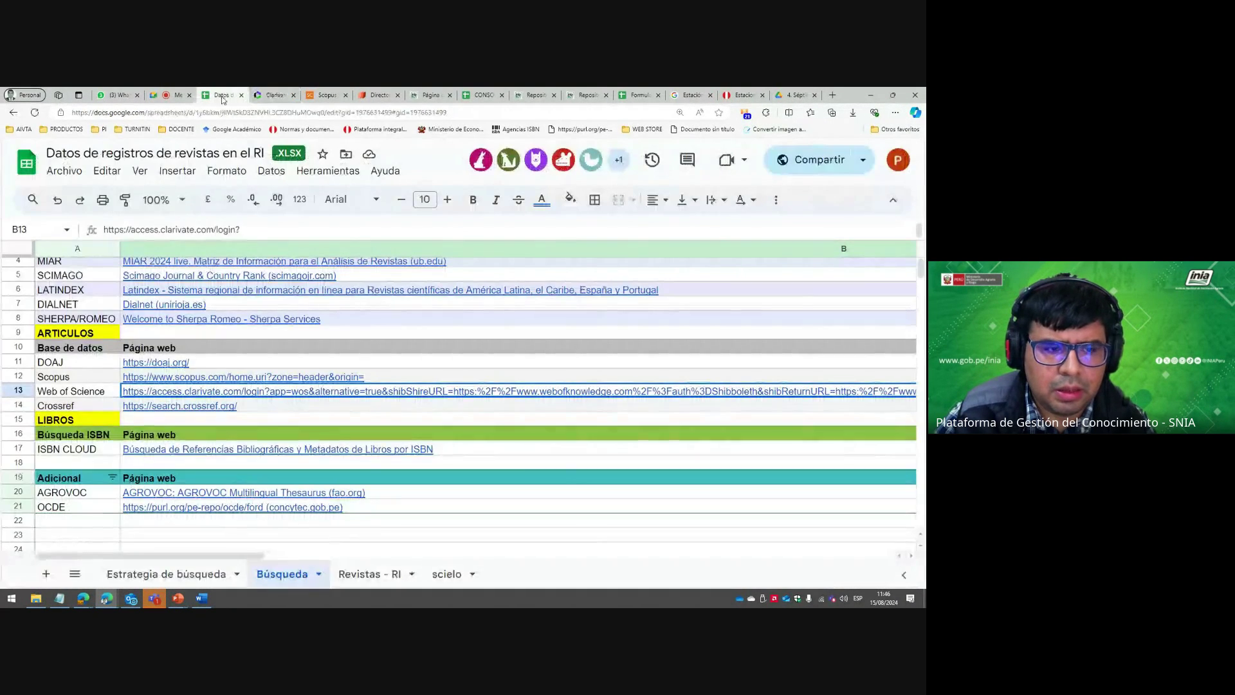
{"action": "left_click", "coordinate": [173, 568]}
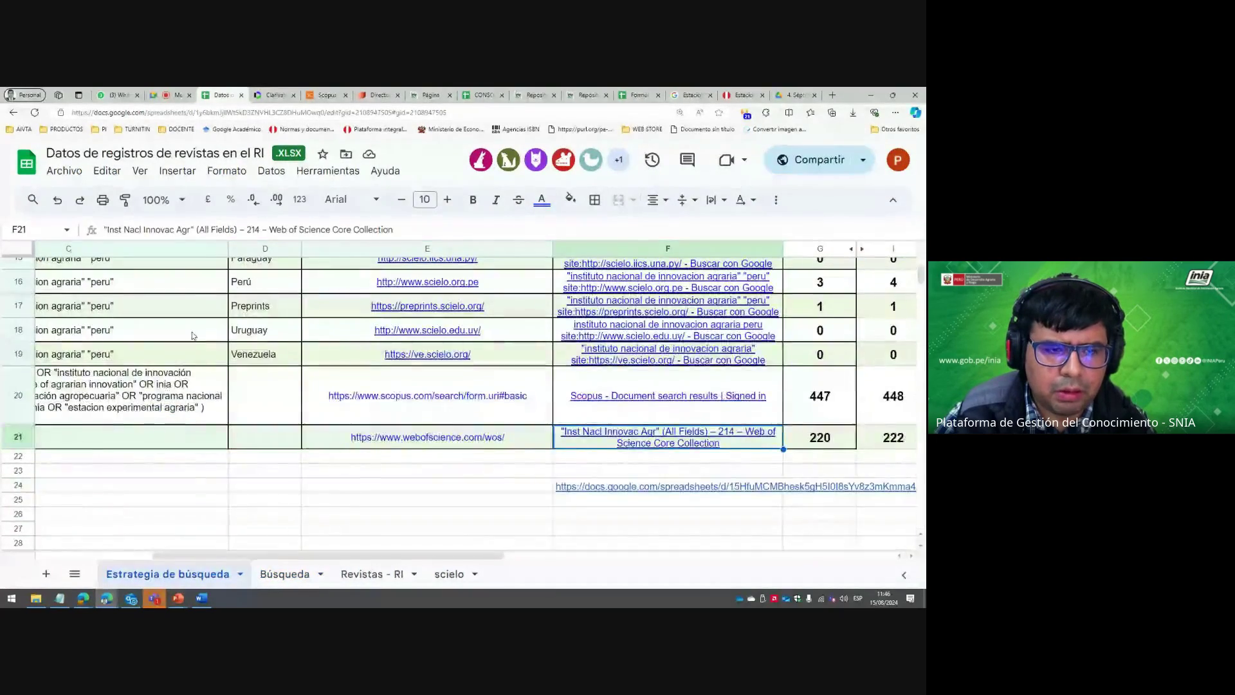
{"action": "scroll", "coordinate": [212, 348], "scroll_direction": "up", "scroll_amount": 5}
Move the Google tab beside the spreadsheet and load google.com in it.
{"action": "left_click", "coordinate": [213, 349]}
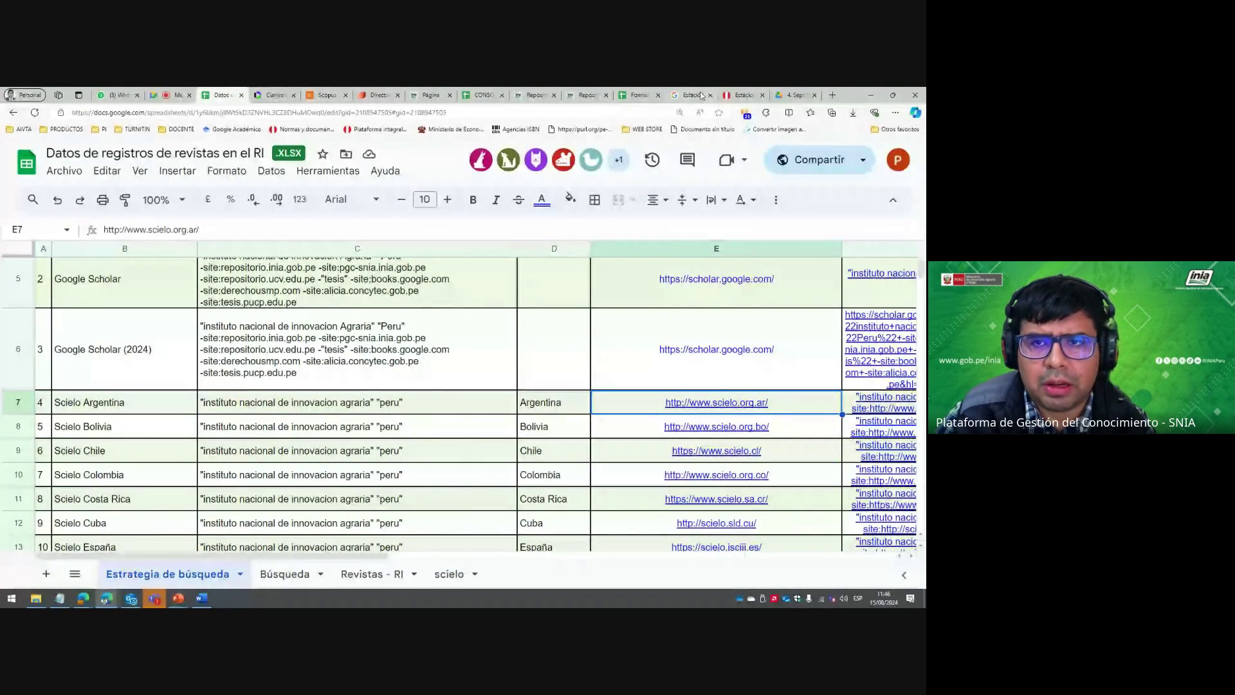
{"action": "left_click", "coordinate": [675, 93]}
{"action": "left_click_drag", "start_coordinate": [676, 93], "coordinate": [276, 96]}
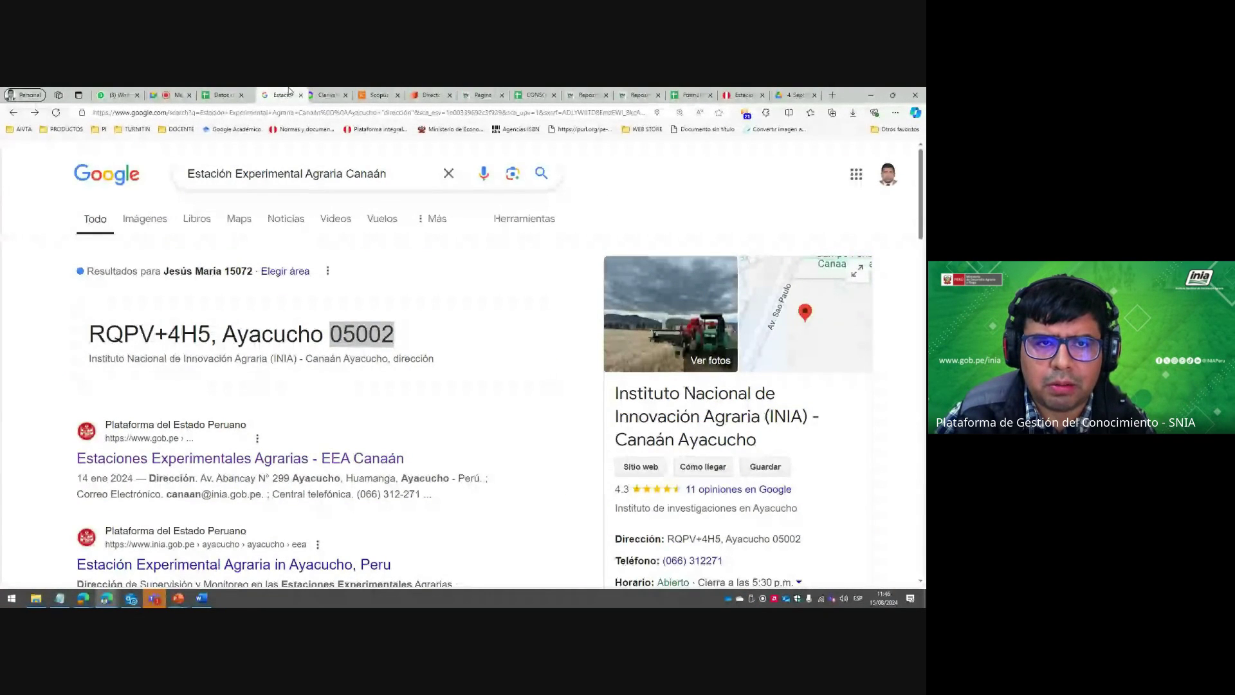
{"action": "left_click", "coordinate": [212, 110]}
{"action": "type", "text": "google.com"}
{"action": "key", "text": "Return"}
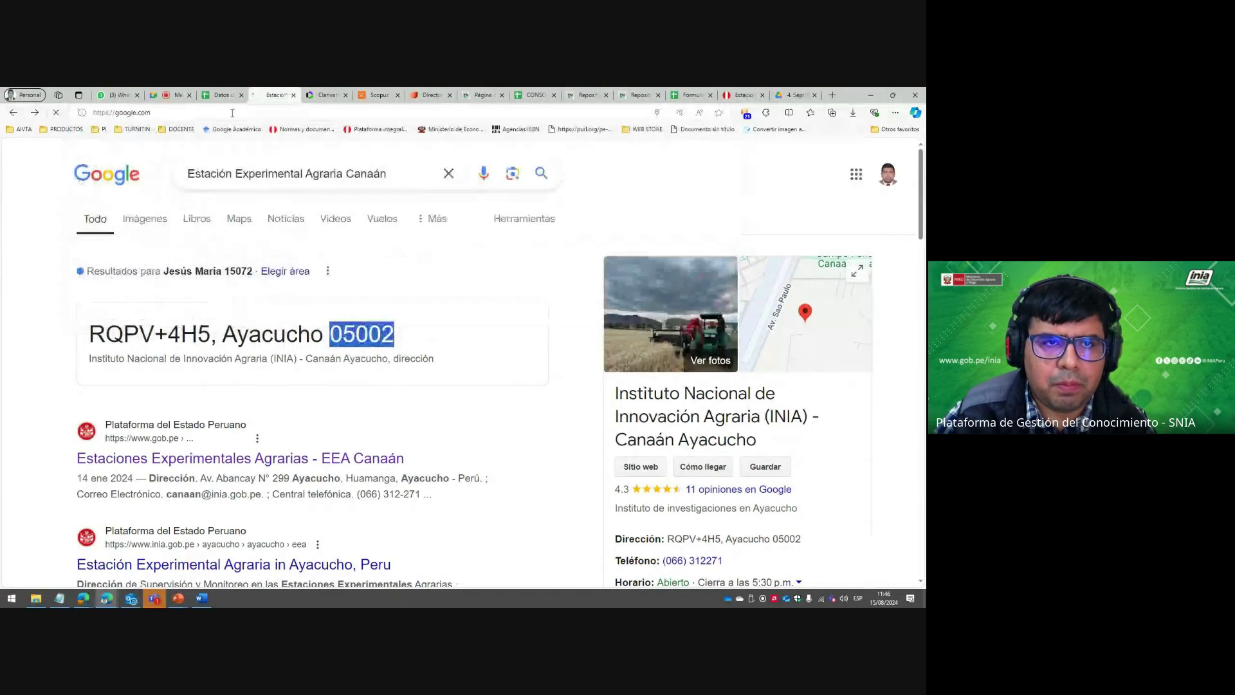
Close the Web of Science sign-in tab and select the WoS row's result count.
{"action": "left_click", "coordinate": [335, 94]}
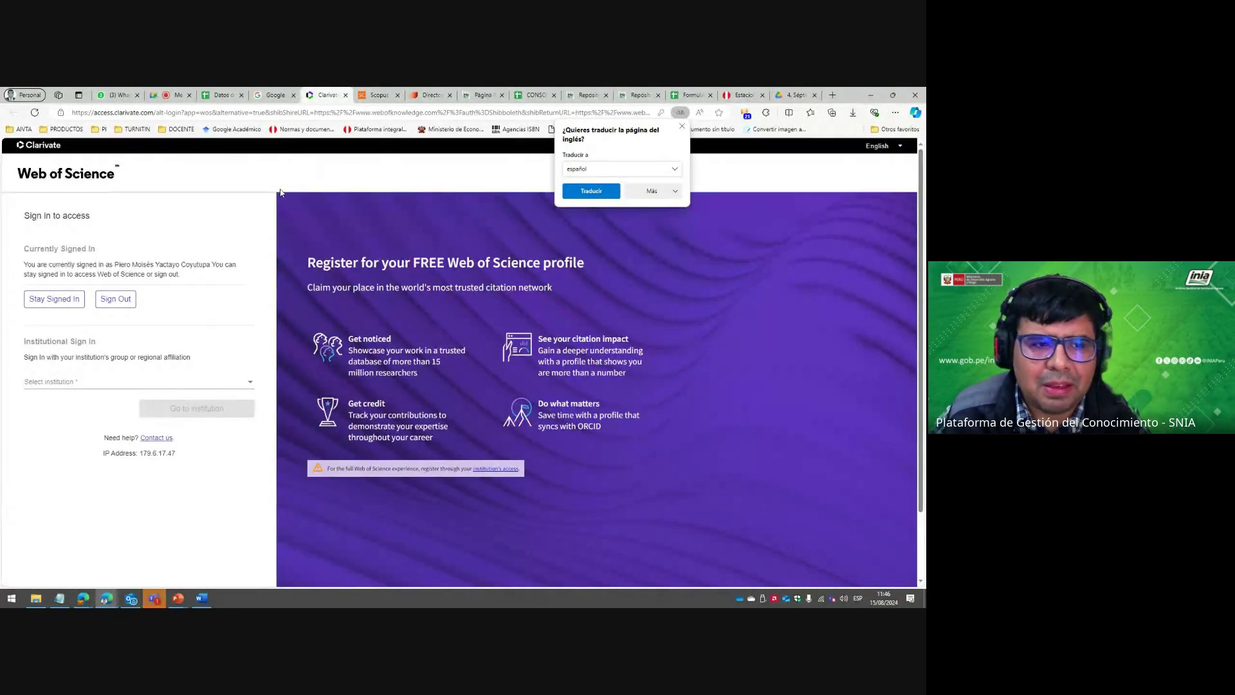
{"action": "left_click", "coordinate": [345, 95]}
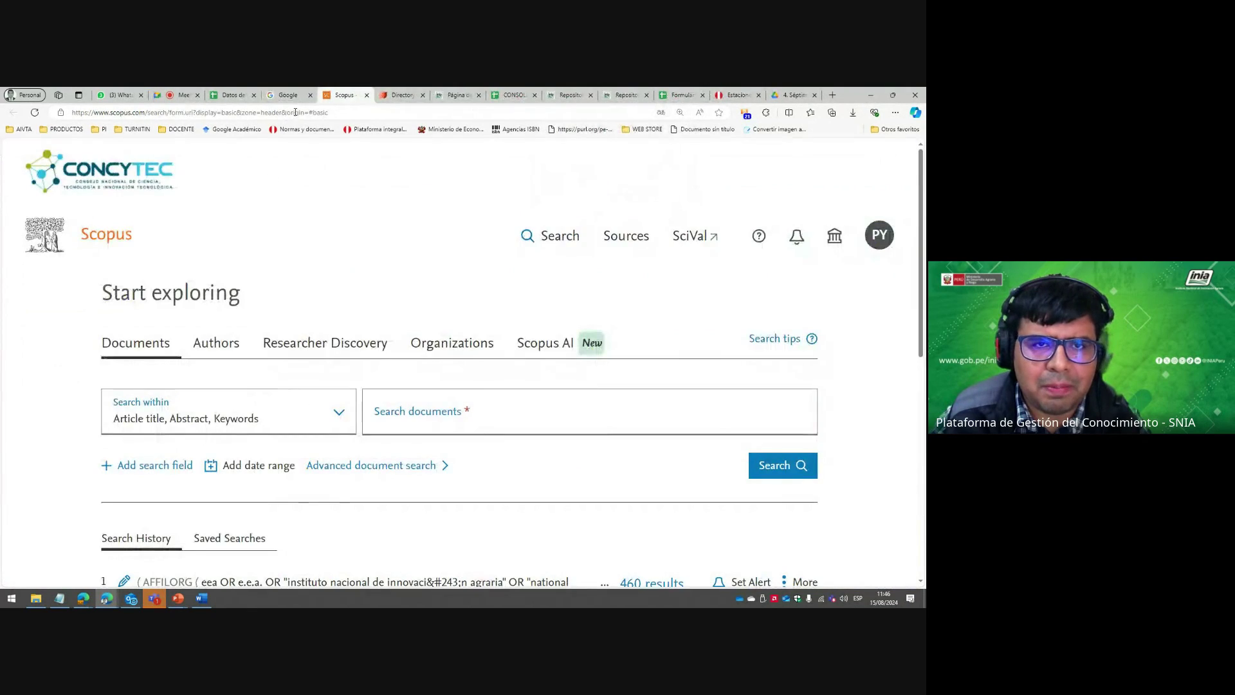
{"action": "left_click", "coordinate": [222, 95]}
{"action": "scroll", "coordinate": [692, 432], "scroll_direction": "down", "scroll_amount": 8}
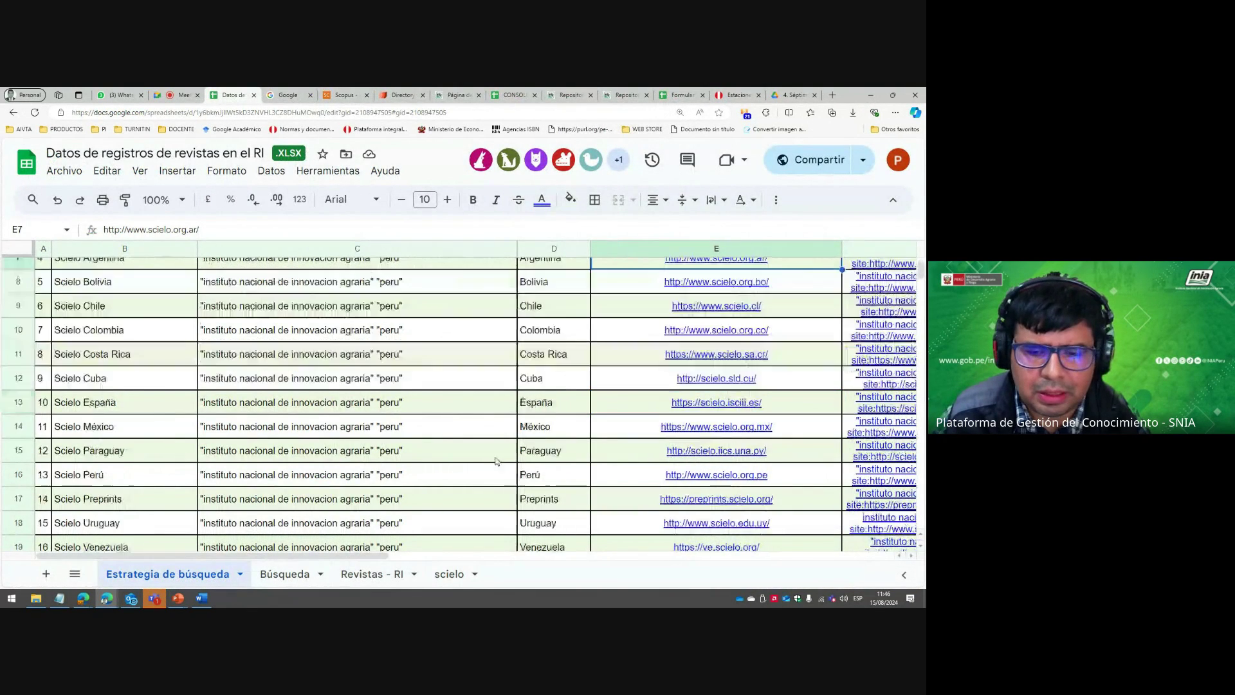
{"action": "left_click", "coordinate": [703, 391]}
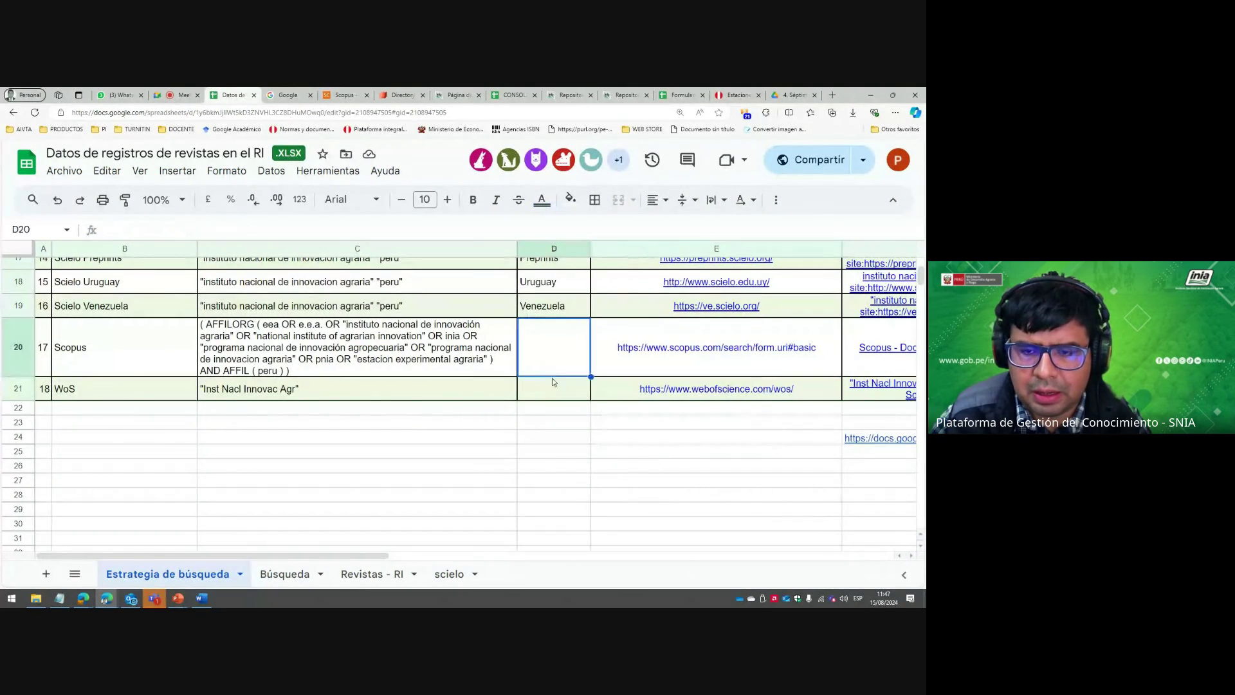
{"action": "key", "text": "Right"}
{"action": "key", "text": "Right"}
Open the saved Web of Science search from the WoS link in F21.
{"action": "left_click", "coordinate": [702, 390]}
{"action": "left_click", "coordinate": [639, 415]}
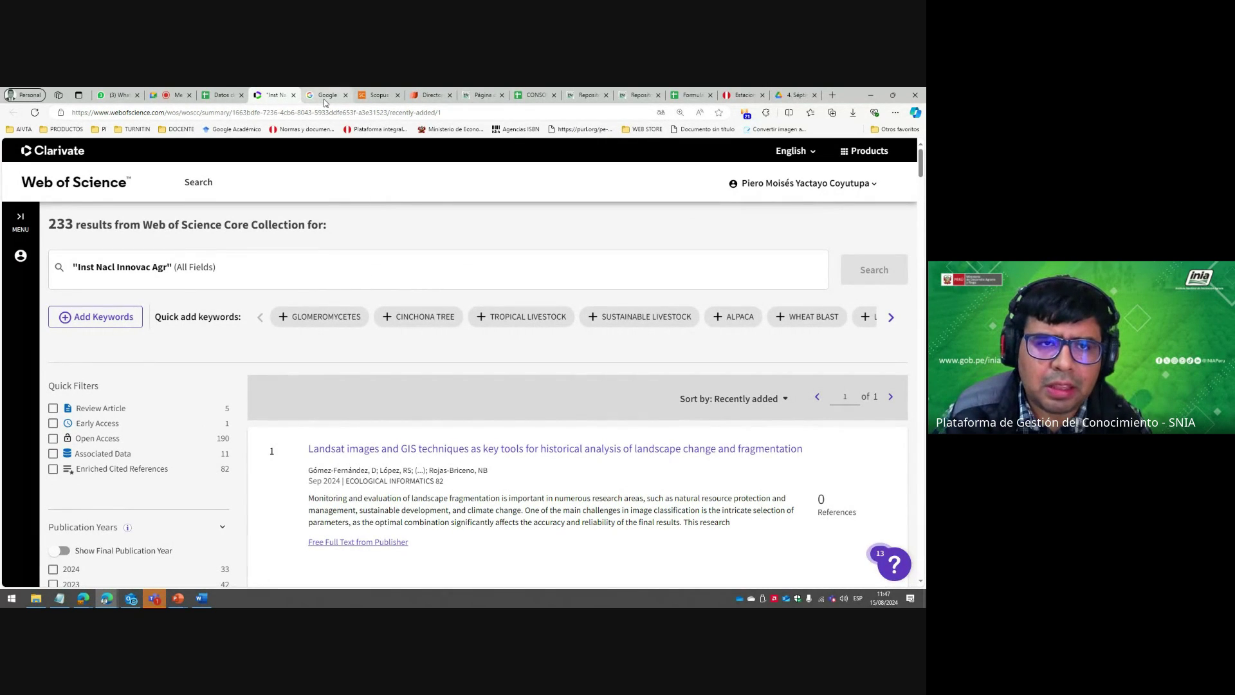
{"action": "left_click_drag", "start_coordinate": [274, 94], "coordinate": [326, 95]}
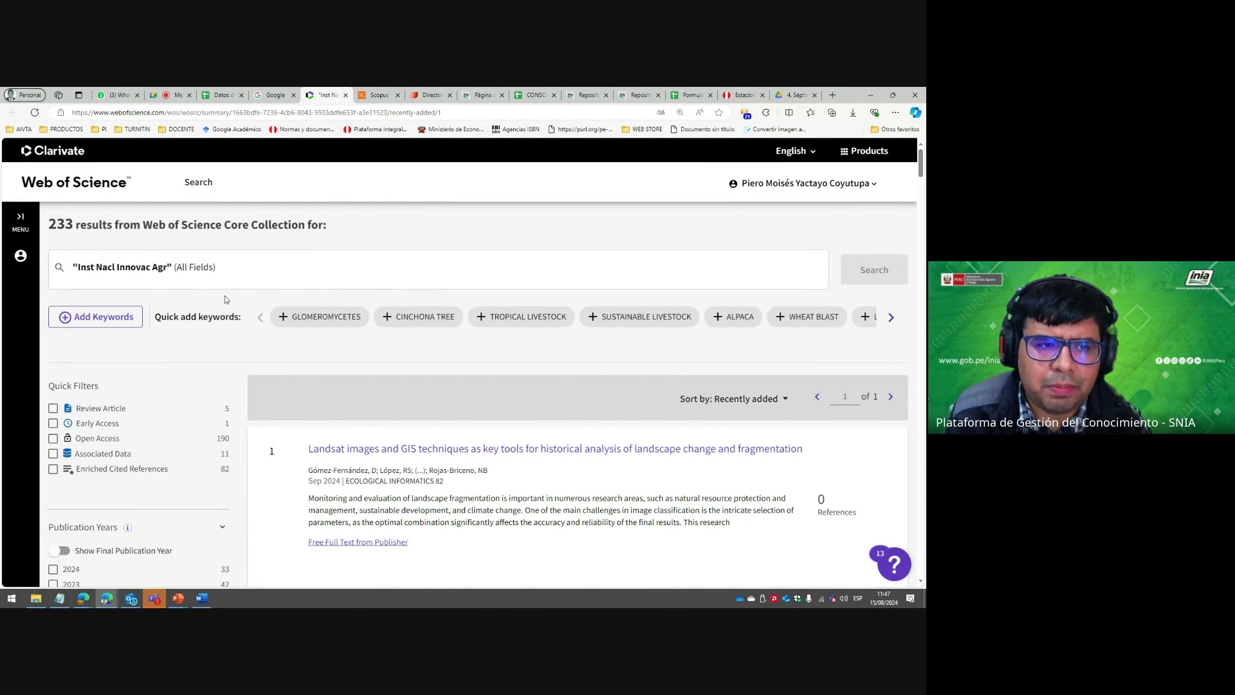
Search Web of Science by DOI 10.17268/sci.agropecu.2020.04.18.
{"action": "left_click", "coordinate": [137, 273]}
{"action": "left_click", "coordinate": [197, 379]}
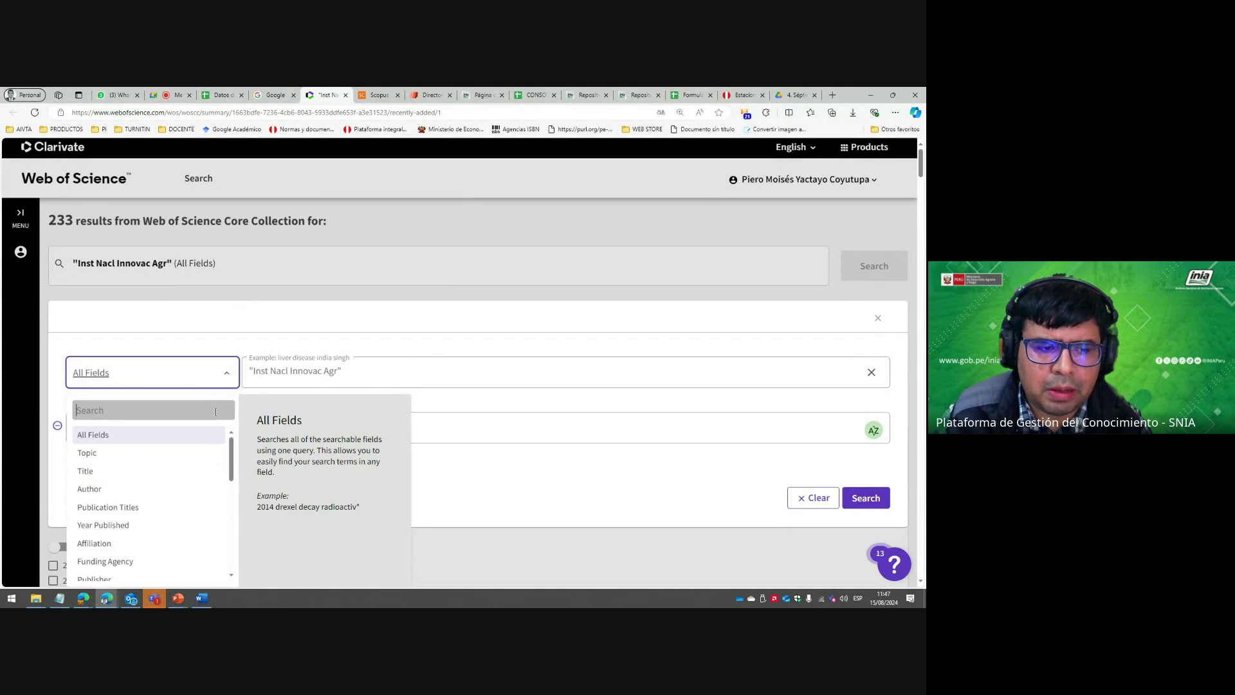
{"action": "type", "text": "do"}
{"action": "key", "text": "Down"}
{"action": "key", "text": "Return"}
{"action": "left_click", "coordinate": [347, 384]}
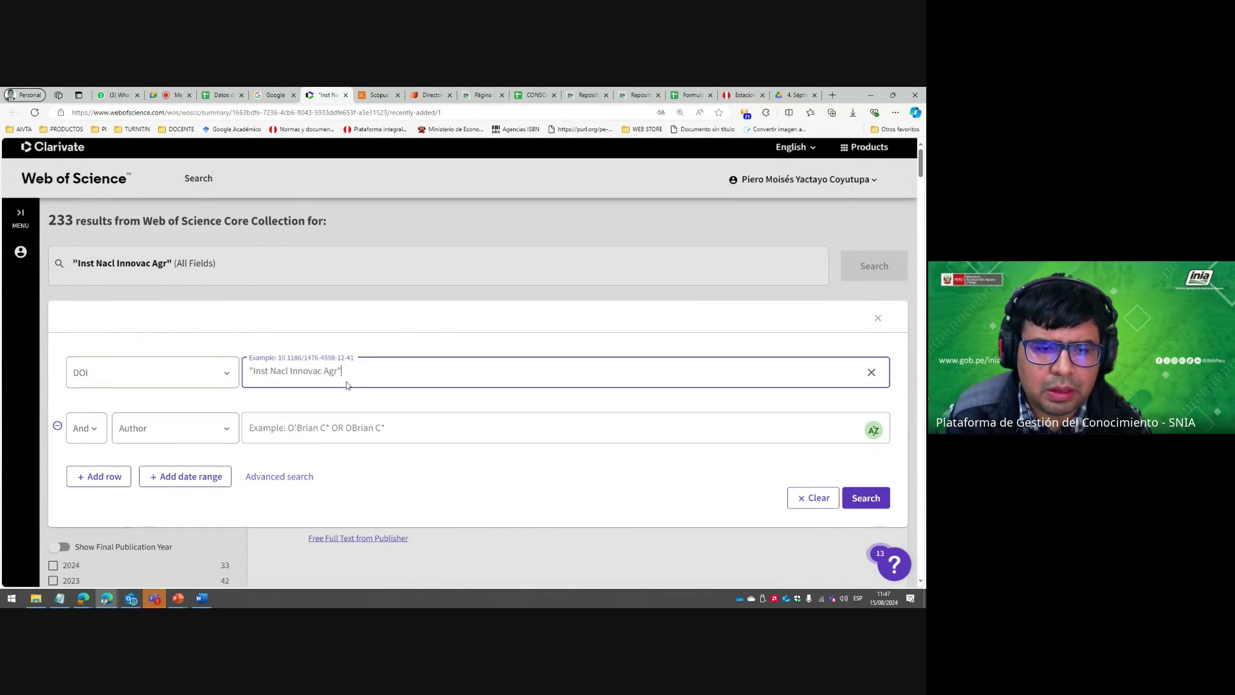
{"action": "key", "text": "ctrl+a"}
{"action": "type", "text": "10.17268/sci.agropecu.2020.04.18"}
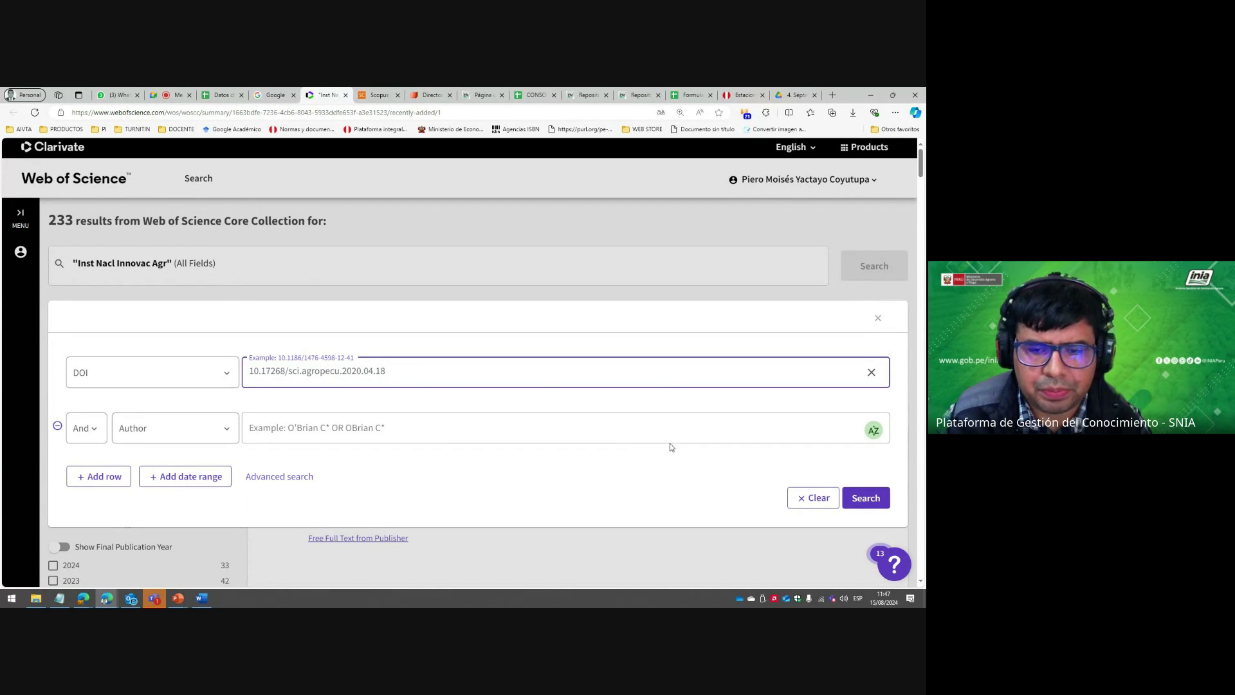
{"action": "left_click", "coordinate": [876, 504]}
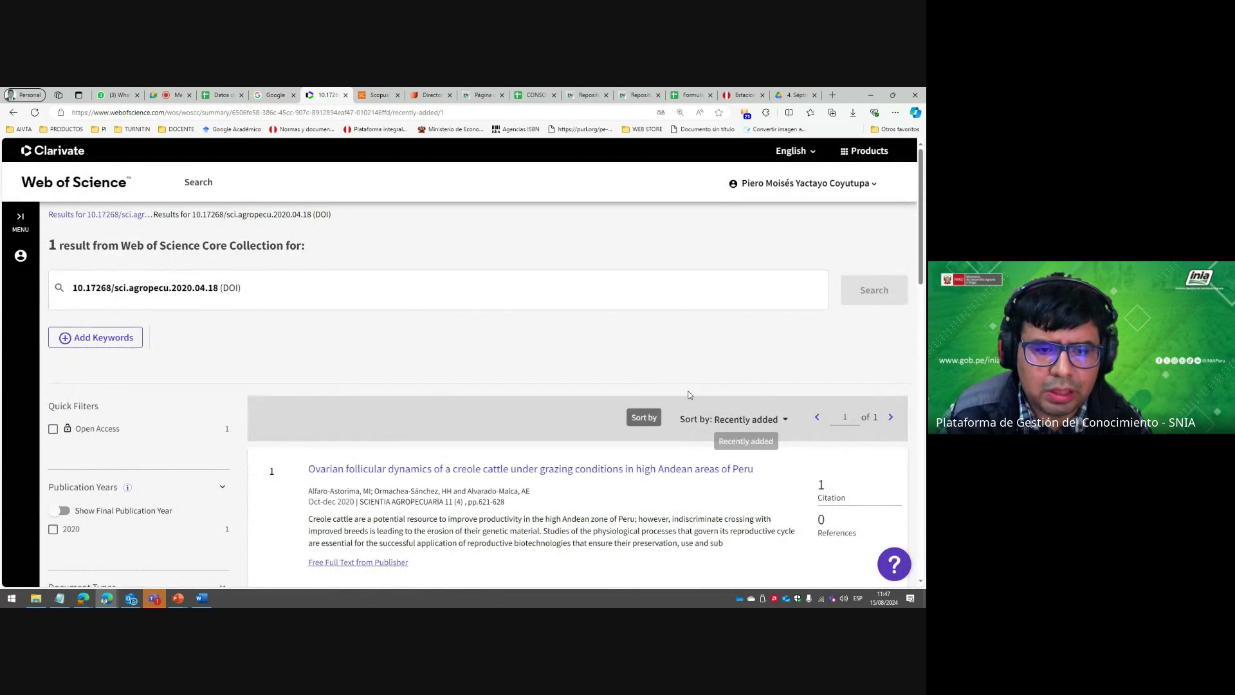
{"action": "scroll", "coordinate": [688, 395], "scroll_direction": "down", "scroll_amount": 2}
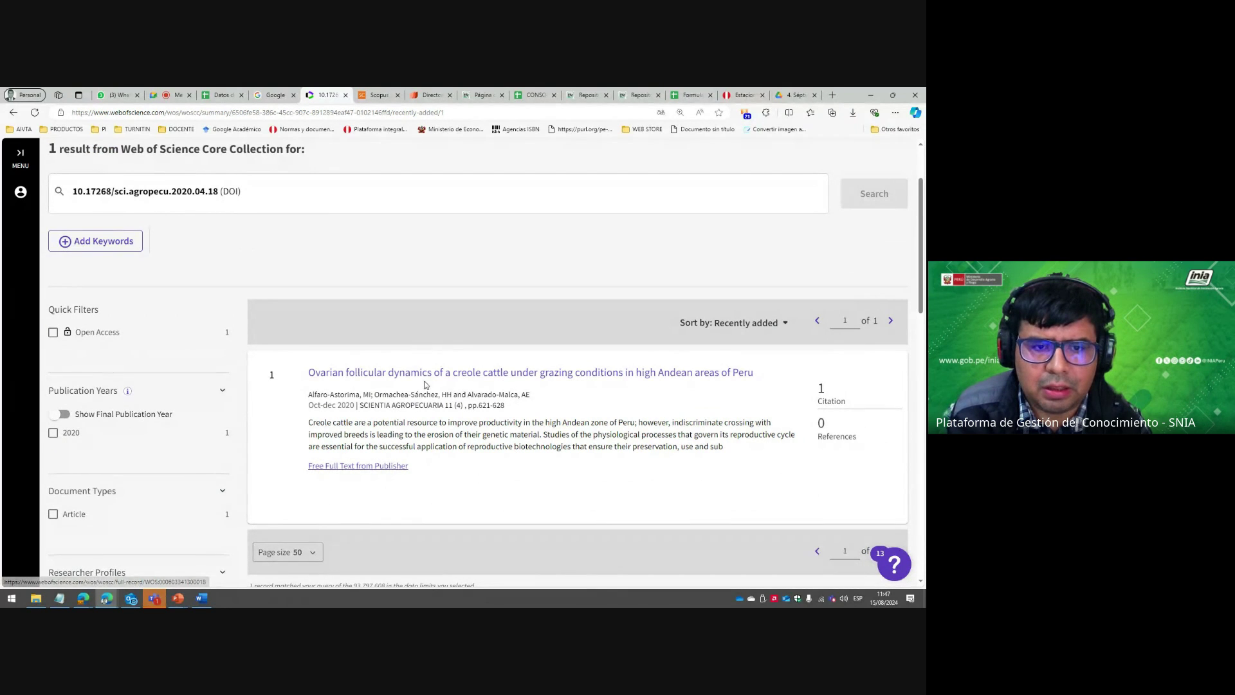
{"action": "left_click", "coordinate": [534, 94]}
Move the repository record tab beside the Web of Science tab and return to the results.
{"action": "left_click", "coordinate": [574, 95]}
{"action": "scroll", "coordinate": [540, 273], "scroll_direction": "up", "scroll_amount": 10}
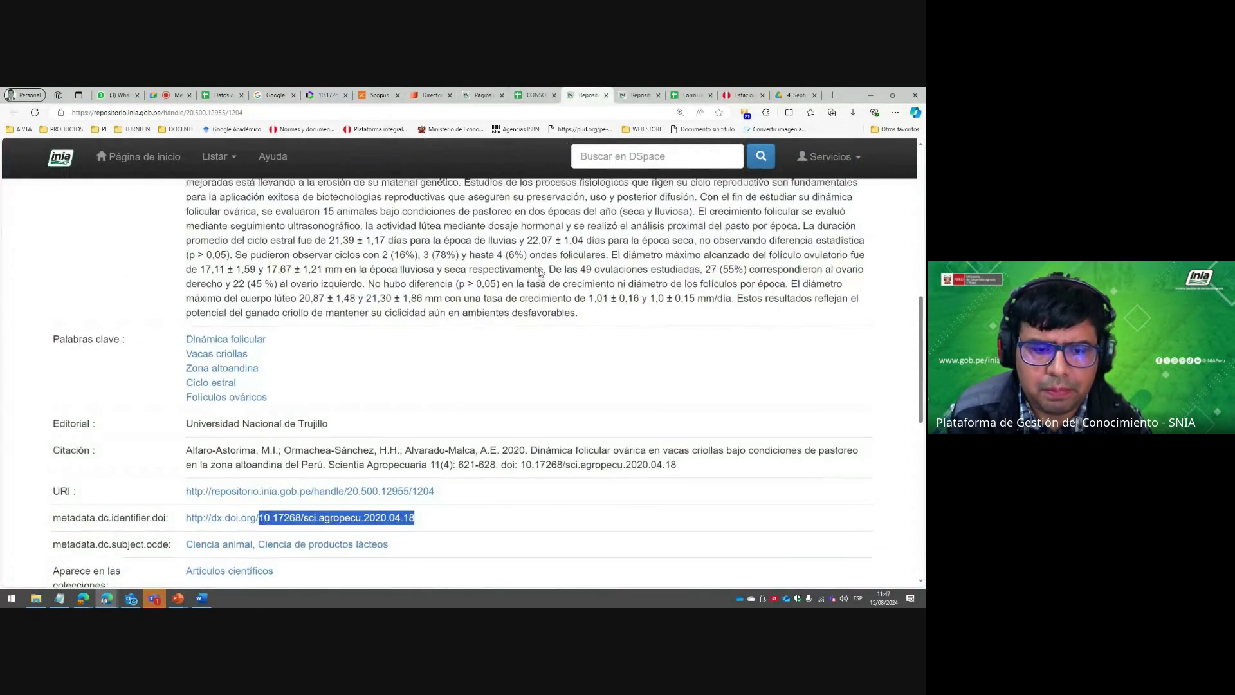
{"action": "left_click_drag", "start_coordinate": [570, 98], "coordinate": [367, 97]}
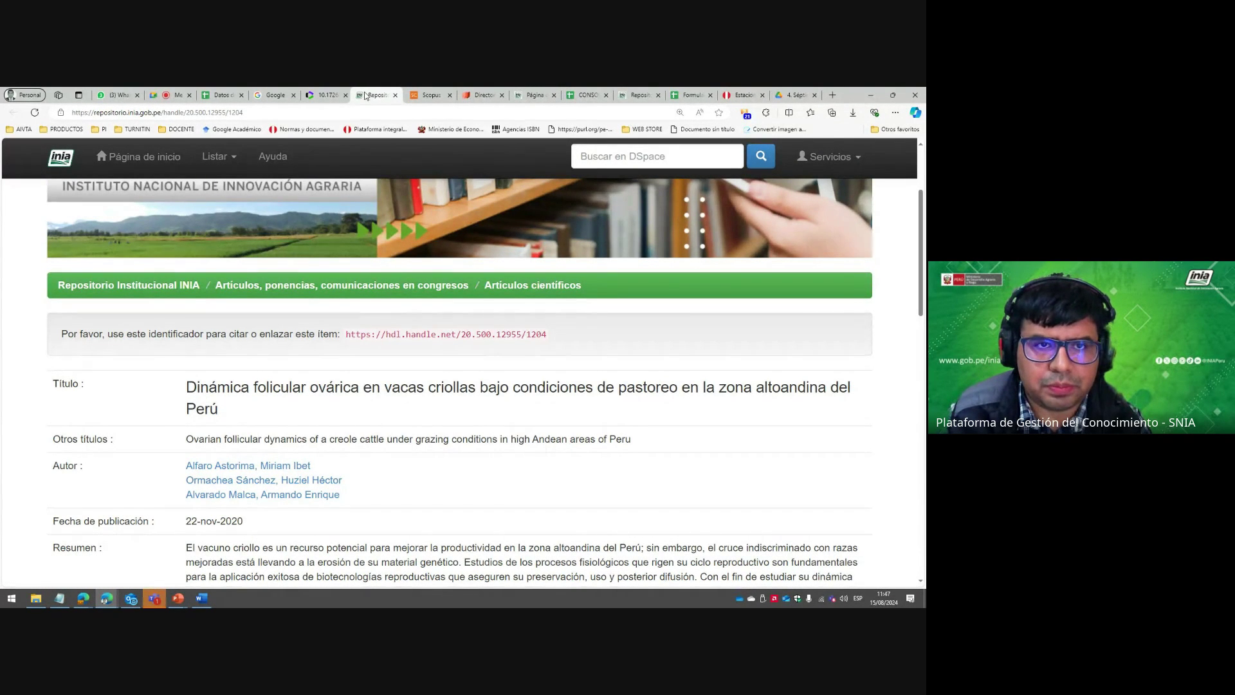
{"action": "left_click", "coordinate": [327, 92]}
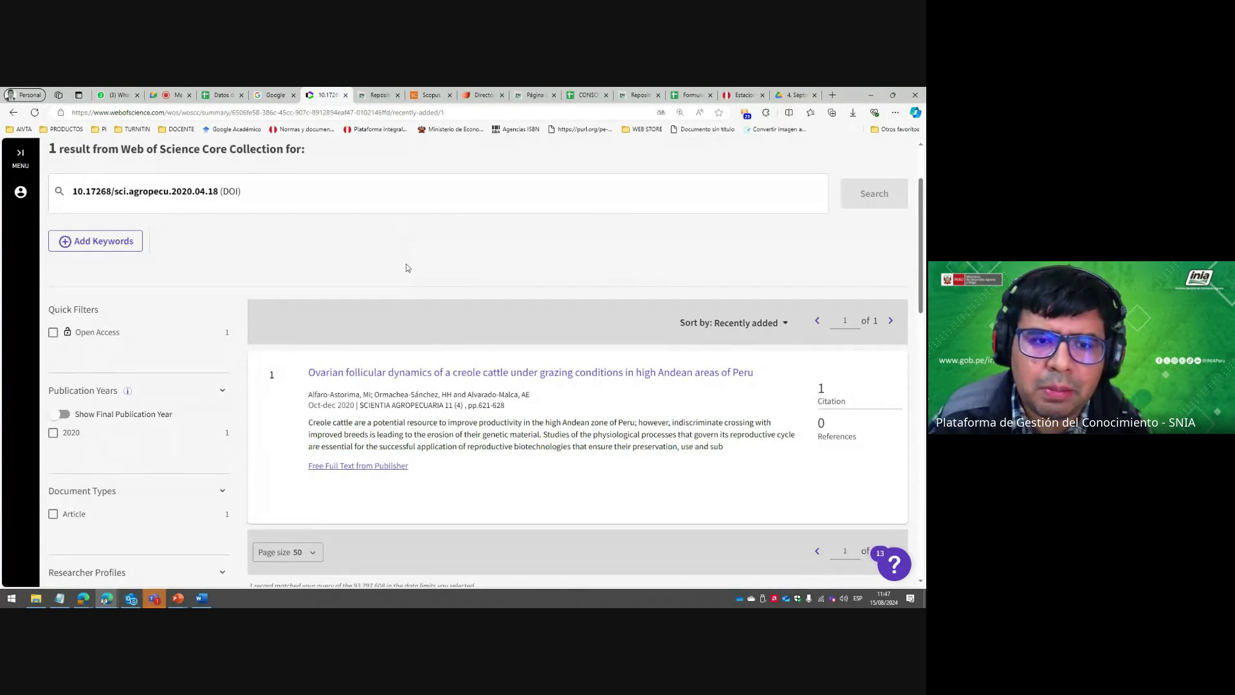
Review the single Web of Science DOI match, then revisit the repository record and Scopus page.
{"action": "scroll", "coordinate": [456, 404], "scroll_direction": "up", "scroll_amount": 2}
{"action": "scroll", "coordinate": [456, 404], "scroll_direction": "down", "scroll_amount": 1}
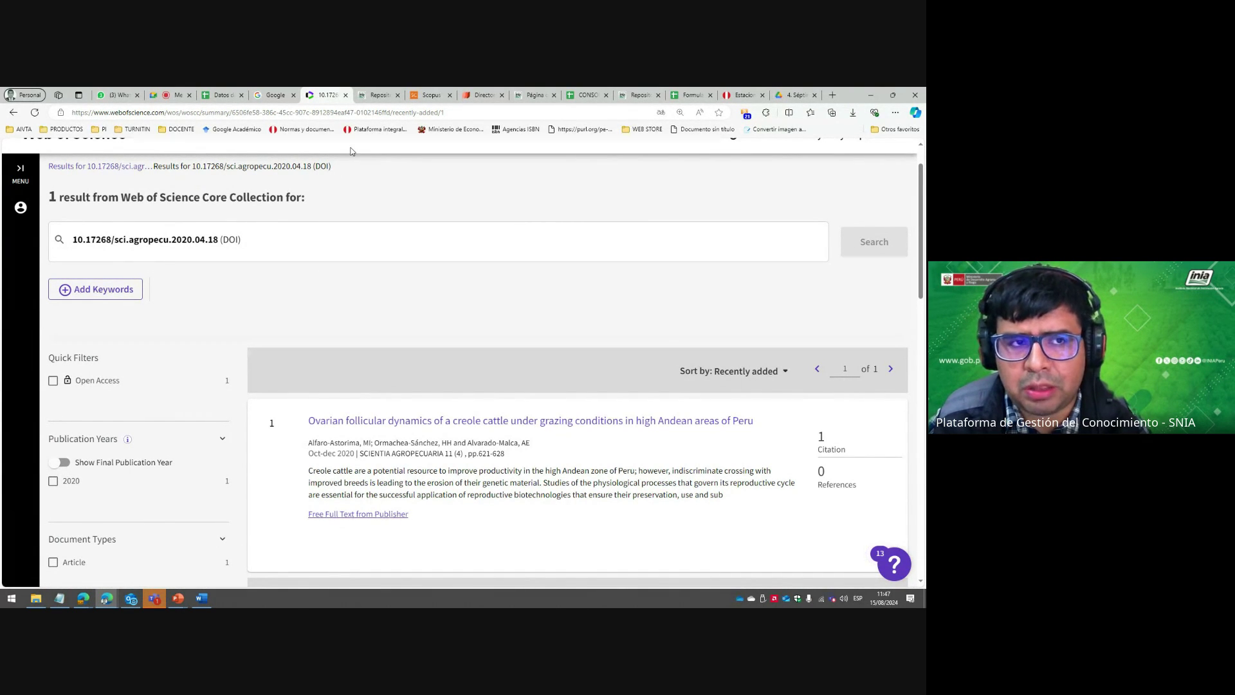
{"action": "left_click", "coordinate": [385, 95]}
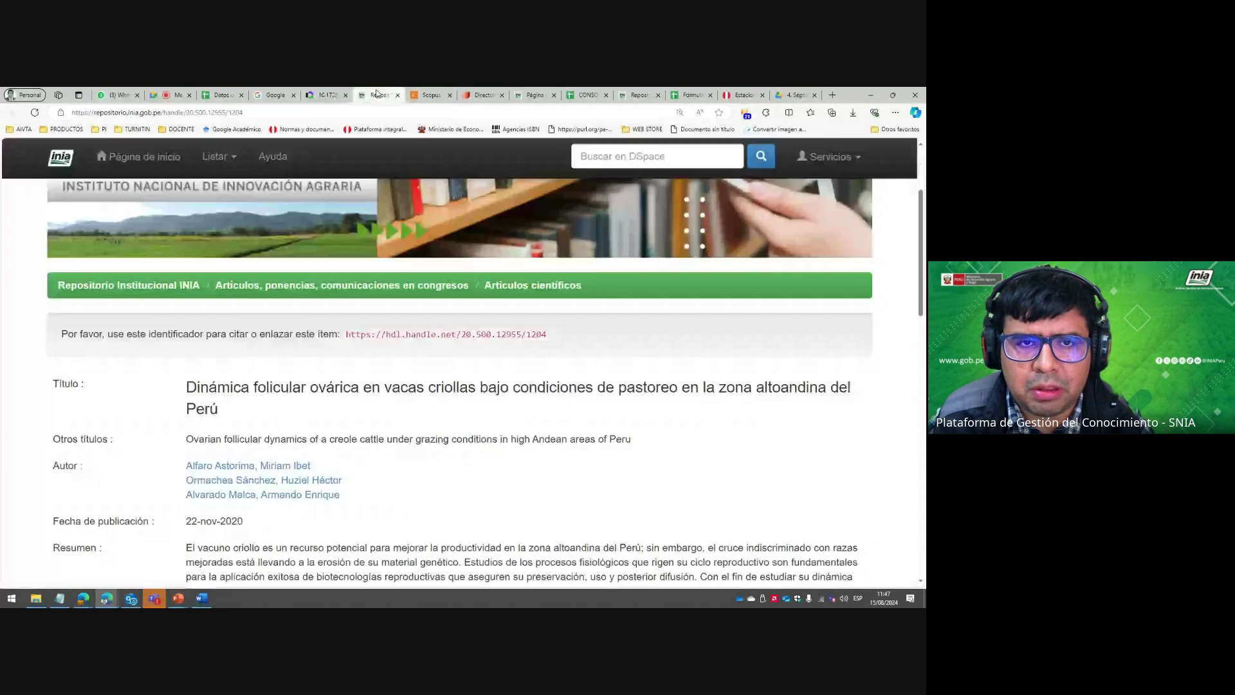
{"action": "left_click", "coordinate": [425, 93]}
Search Scopus within DOI for 10.17268/sci.agropecu.2020.04.18.
{"action": "left_click", "coordinate": [279, 402]}
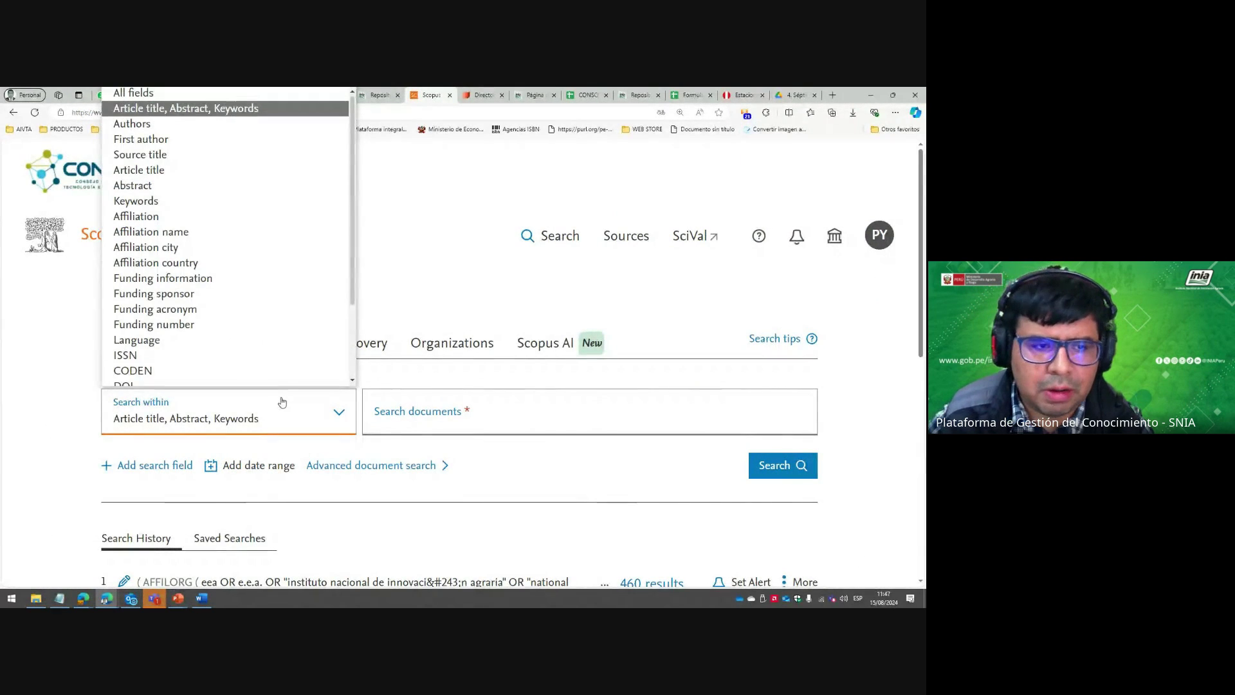
{"action": "key", "text": "d"}
{"action": "left_click", "coordinate": [282, 402]}
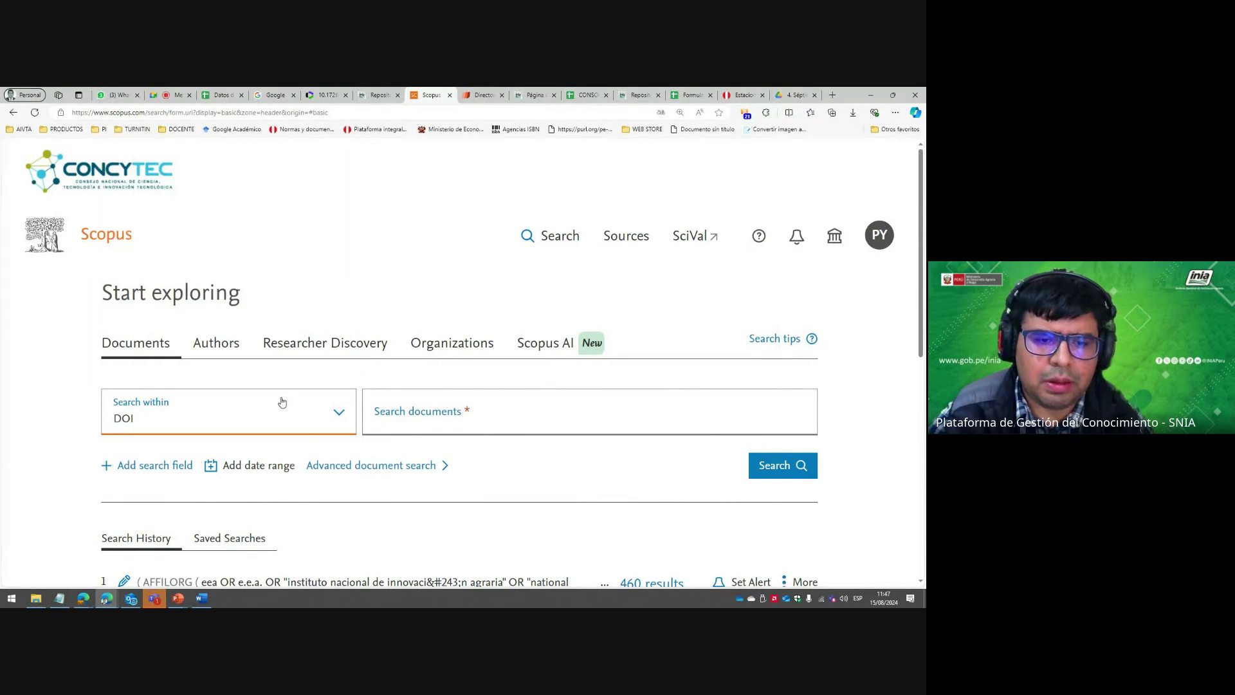
{"action": "left_click_drag", "start_coordinate": [374, 415], "coordinate": [440, 417]}
{"action": "type", "text": "10.17268/sci.agropecu.2020.04.18"}
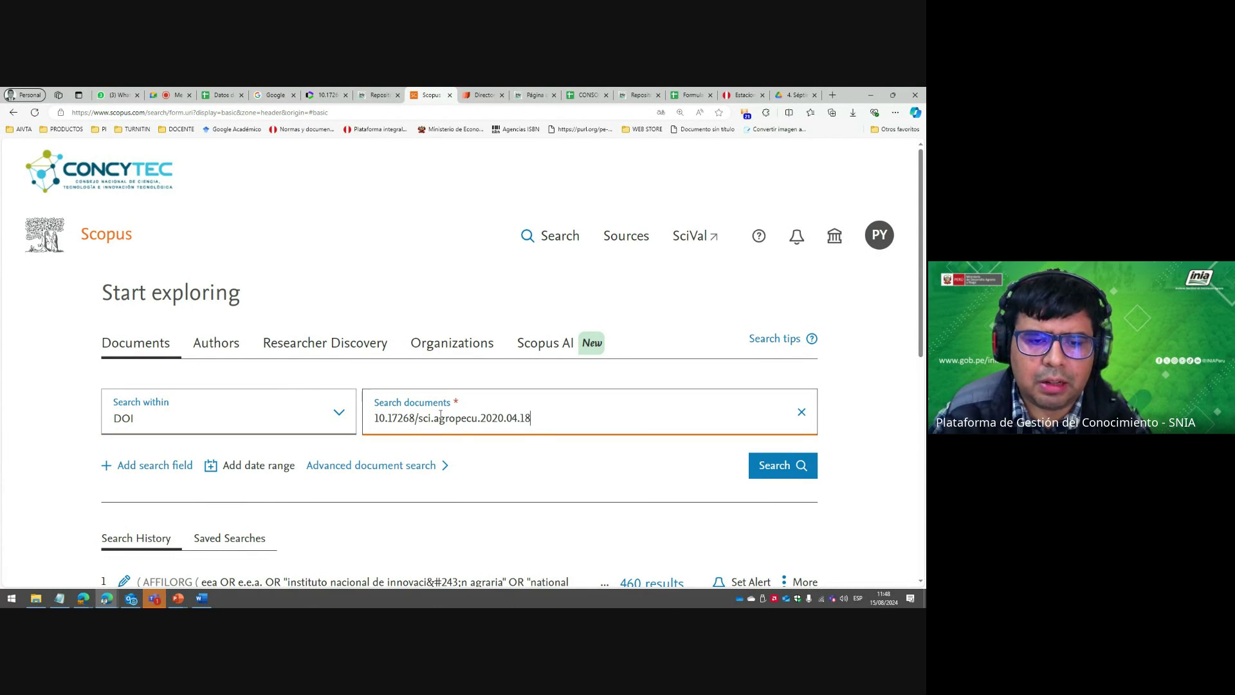
{"action": "key", "text": "Return"}
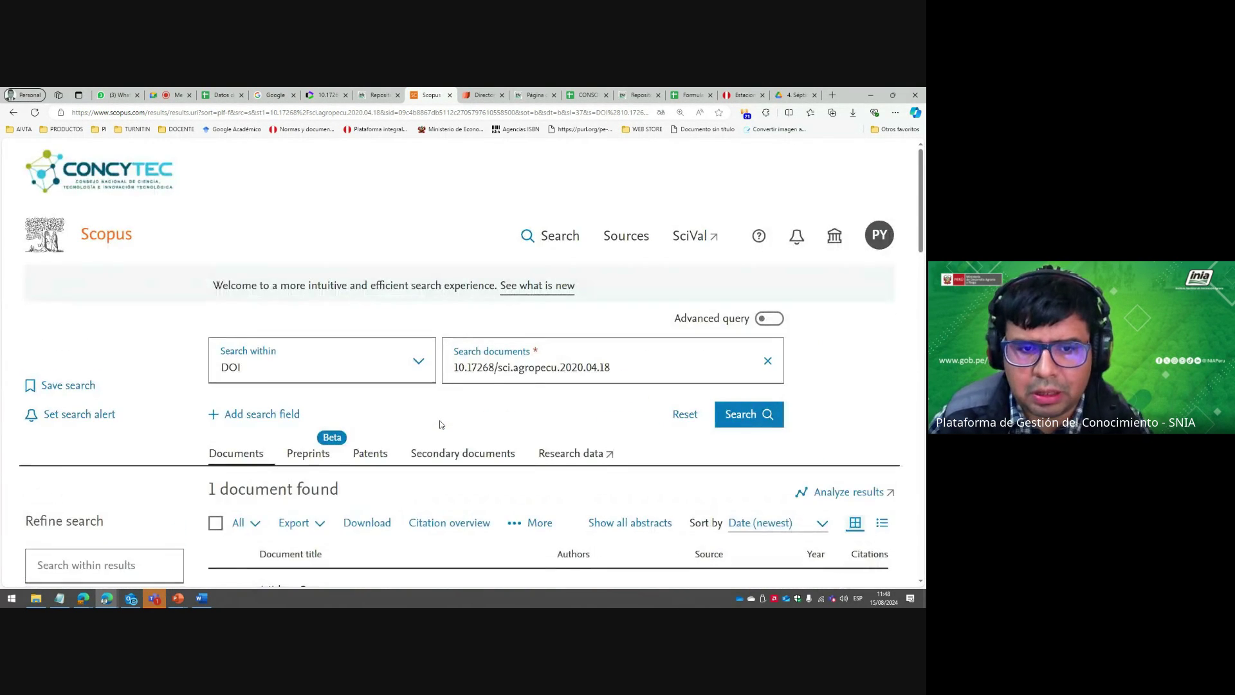
Review the single matching creole cattle article, then move to the DOAJ site.
{"action": "scroll", "coordinate": [419, 419], "scroll_direction": "down", "scroll_amount": 3}
{"action": "scroll", "coordinate": [419, 419], "scroll_direction": "down", "scroll_amount": 1}
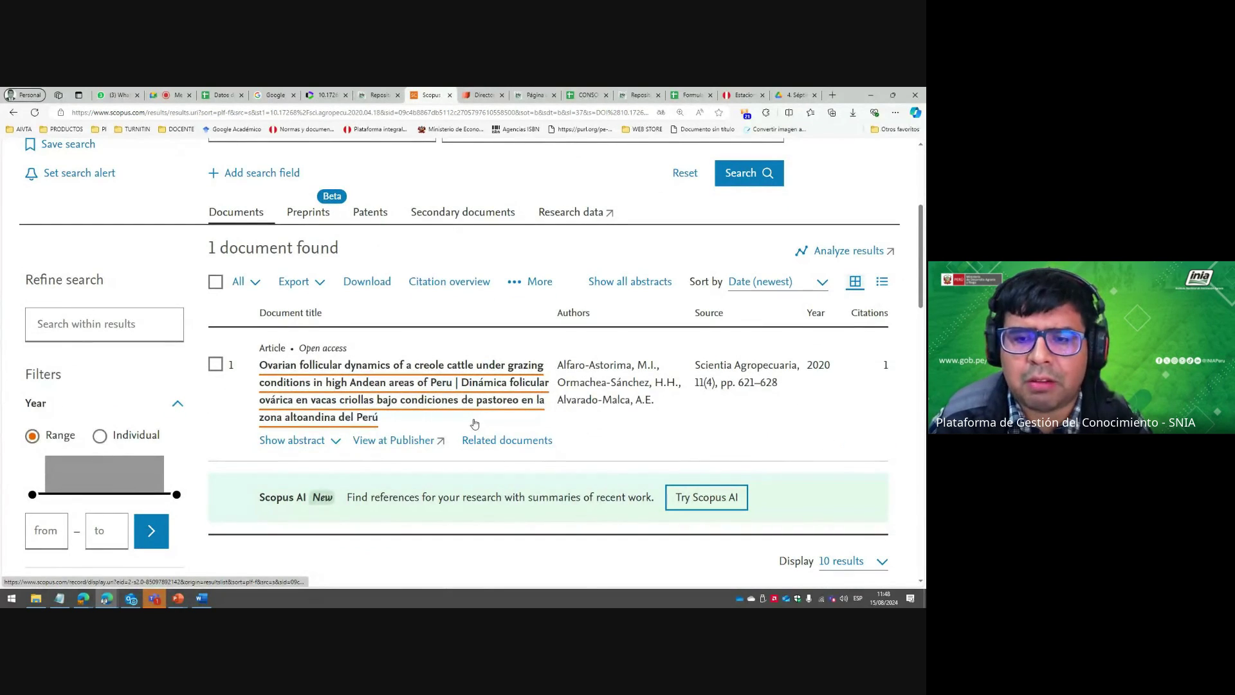
{"action": "key", "text": "alt+space"}
{"action": "left_click", "coordinate": [653, 451]}
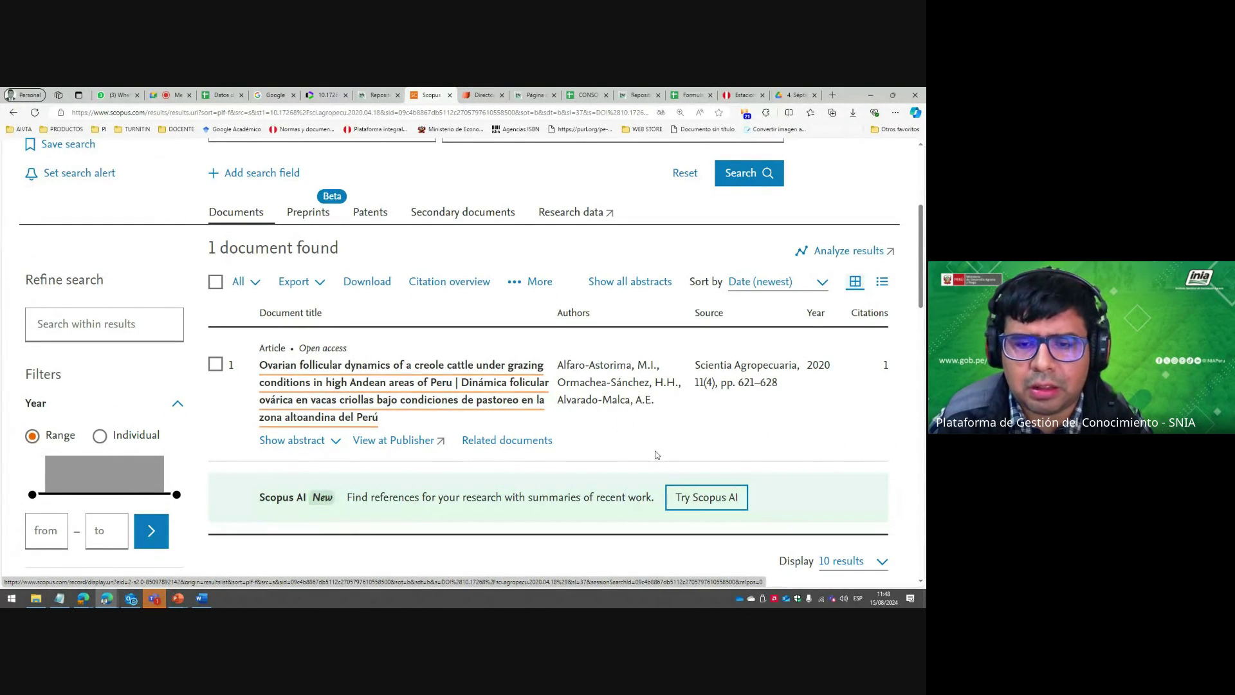
{"action": "left_click", "coordinate": [482, 95]}
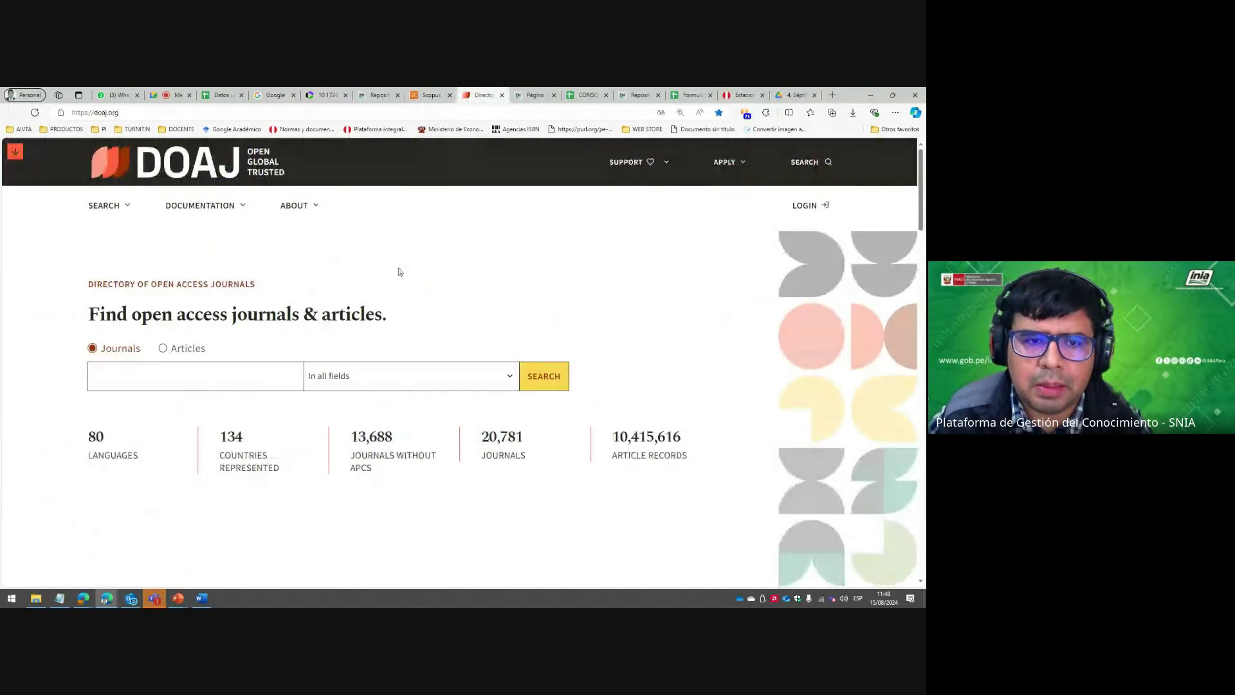
Search DOAJ articles in all fields for the pasted DOI.
{"action": "left_click", "coordinate": [166, 349]}
{"action": "left_click", "coordinate": [184, 364]}
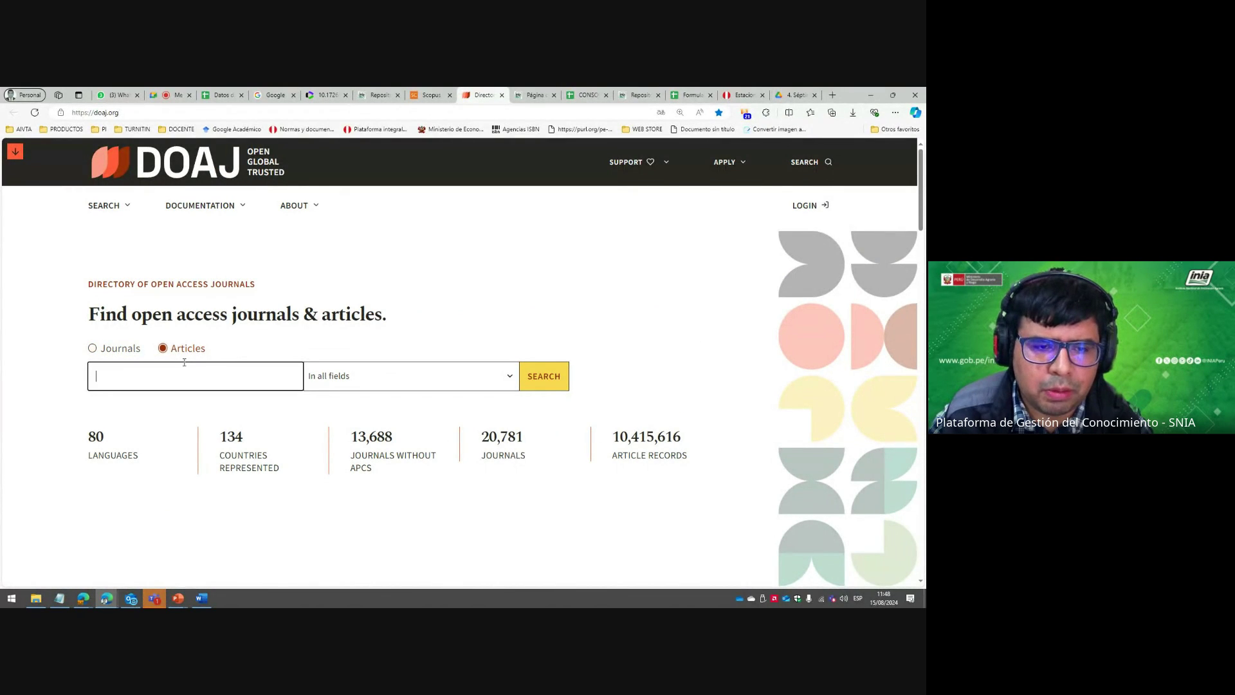
{"action": "type", "text": "10.17268/sci.agropecu.2020.04.18"}
{"action": "left_click", "coordinate": [353, 388]}
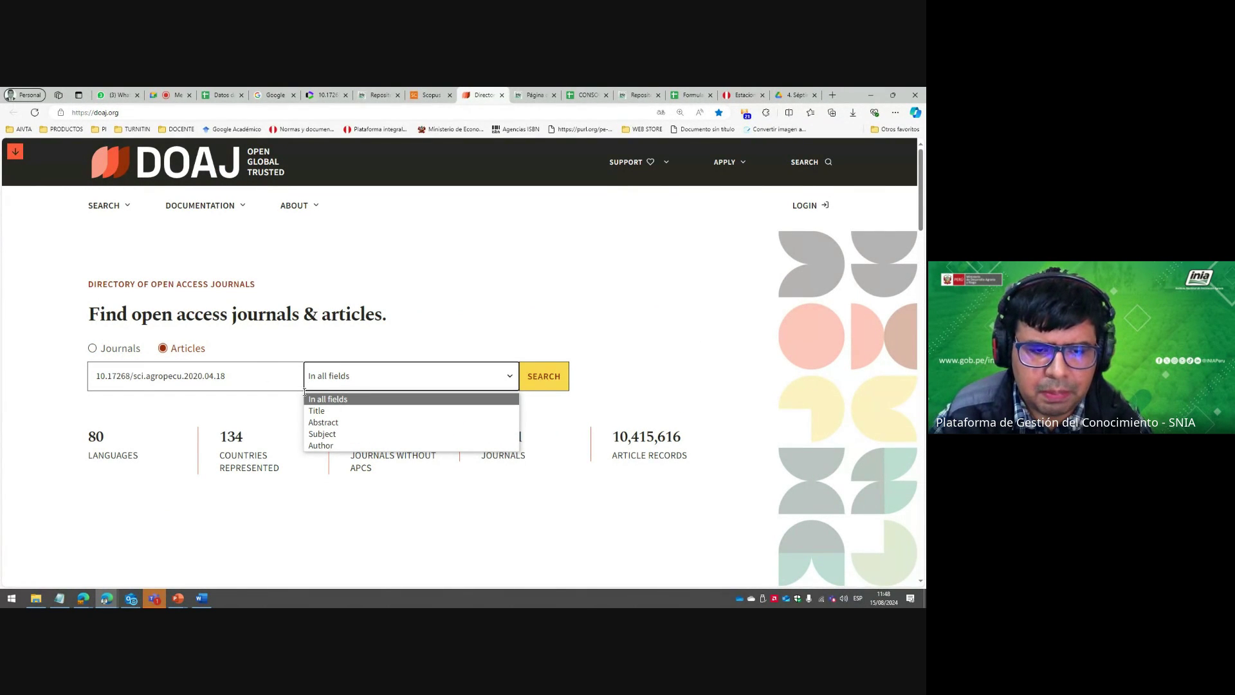
{"action": "left_click", "coordinate": [323, 422]}
{"action": "left_click", "coordinate": [325, 383]}
{"action": "left_click", "coordinate": [338, 399]}
{"action": "left_click", "coordinate": [544, 377]}
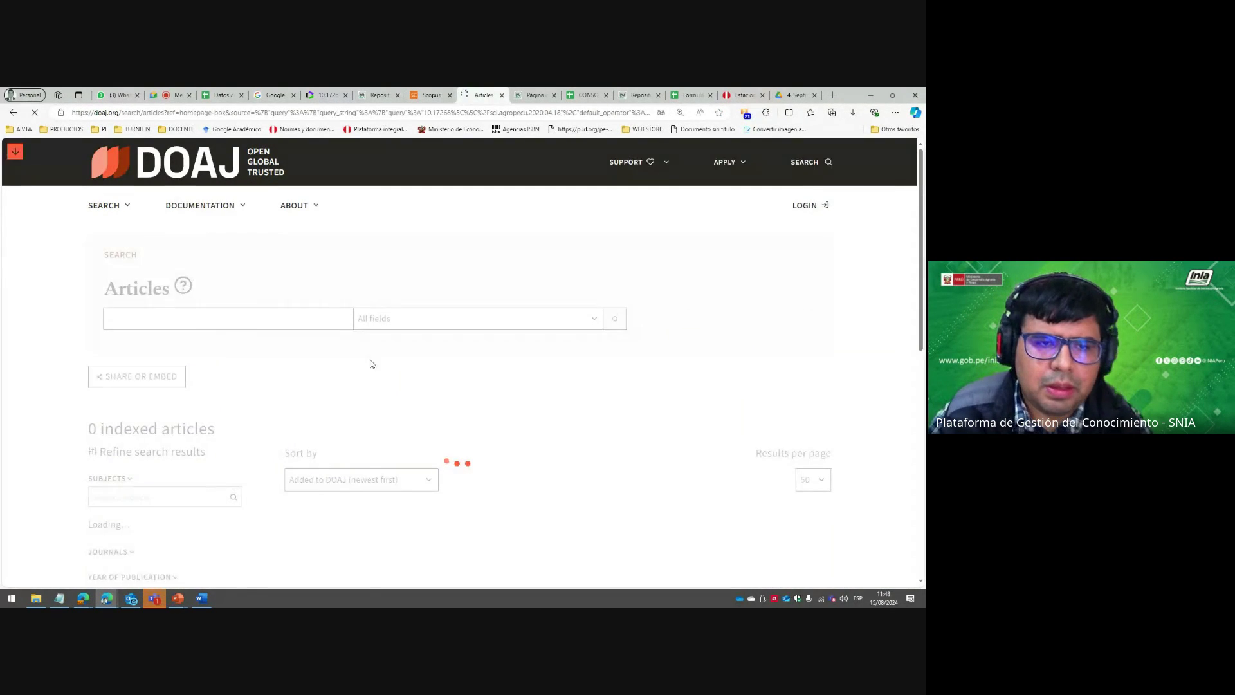
Review the matching Scientia Agropecuaria article, then move to the Google page.
{"action": "scroll", "coordinate": [384, 354], "scroll_direction": "down", "scroll_amount": 2}
{"action": "scroll", "coordinate": [384, 354], "scroll_direction": "down", "scroll_amount": 2}
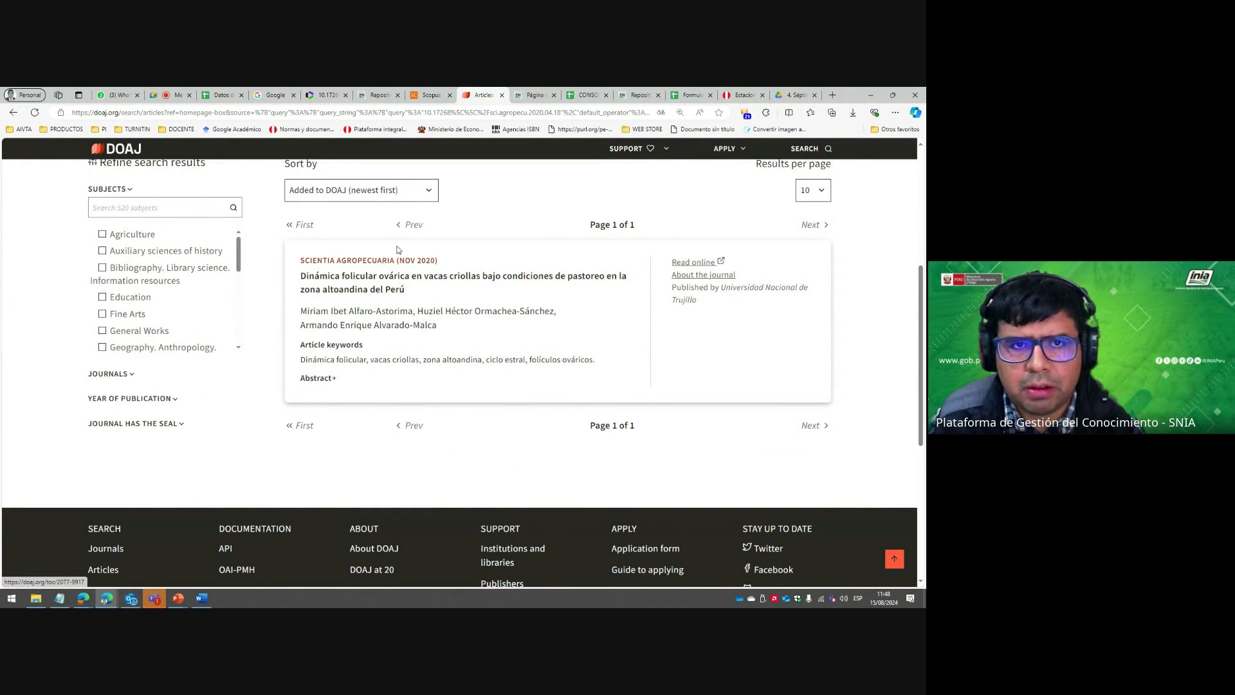
{"action": "left_click", "coordinate": [274, 94]}
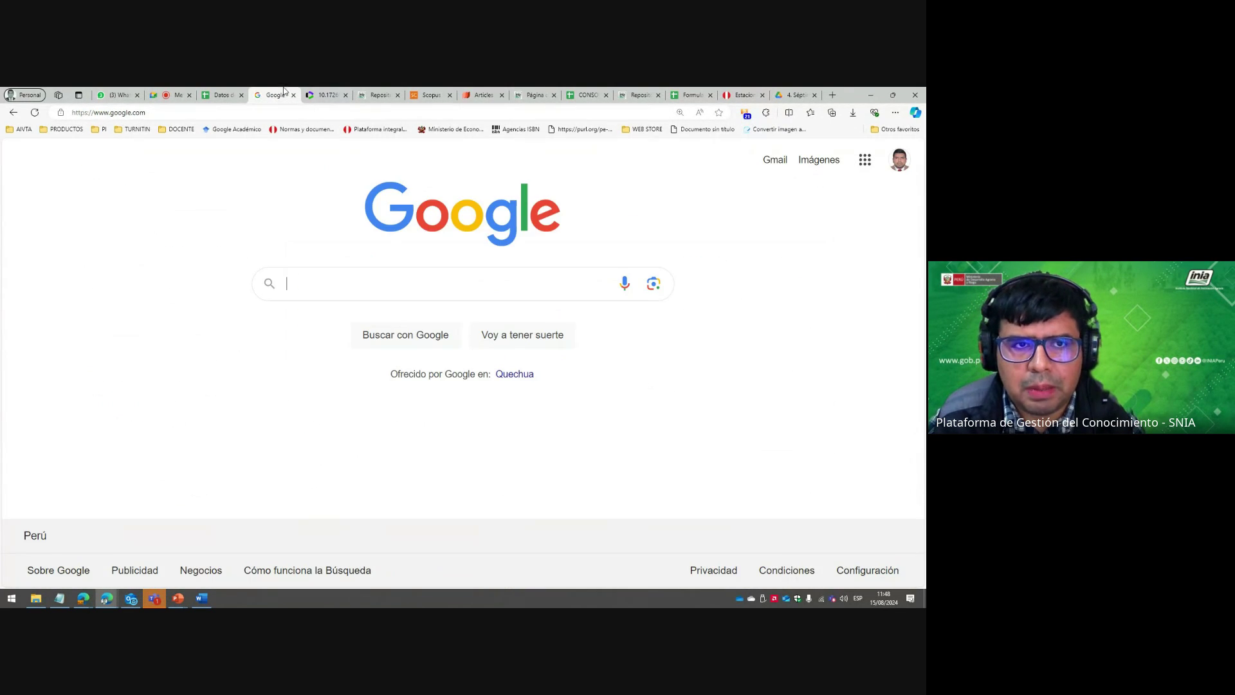
Google the DOI plus "SCIELO" and open the SciELO Perú result.
{"action": "type", "text": "10.17268/sci.agropecu.2020.04.18"}
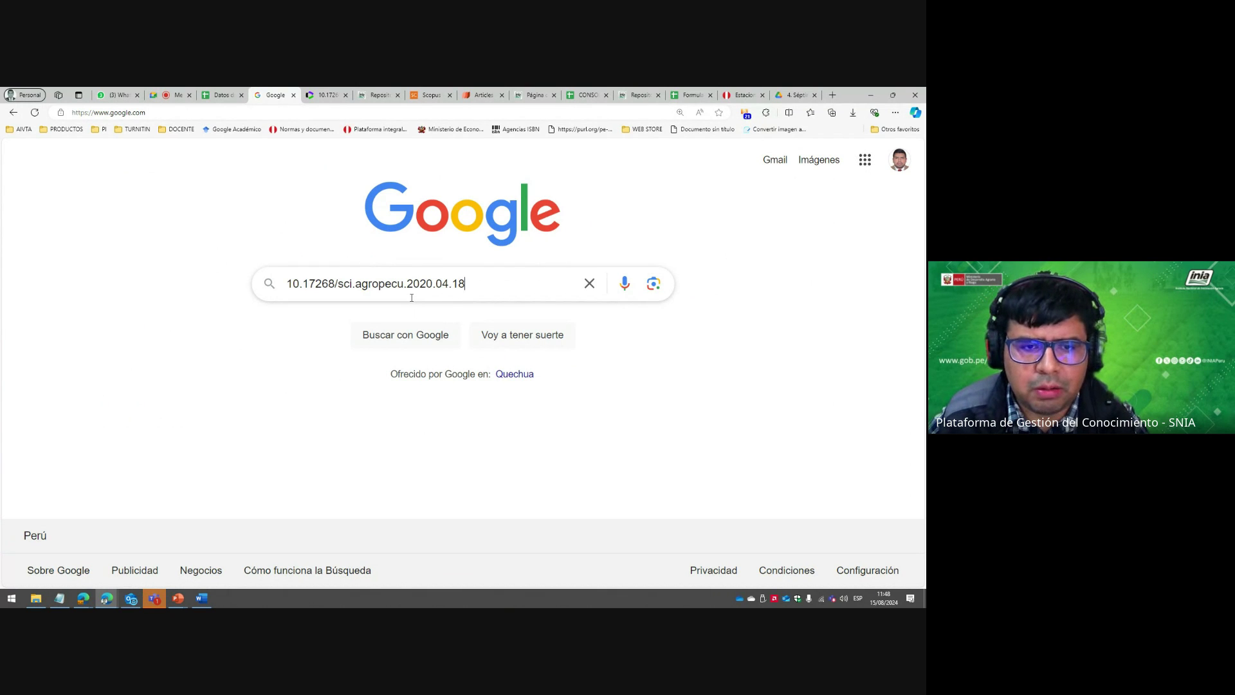
{"action": "type", "text": "\"SCIELO"}
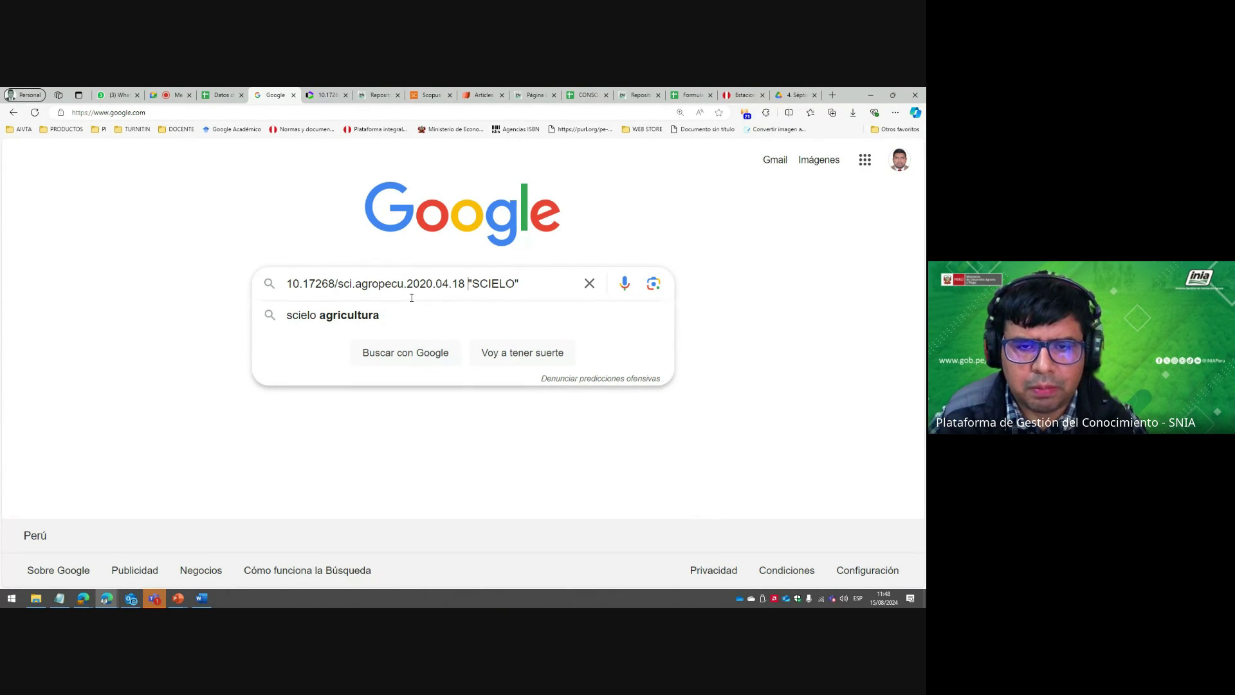
{"action": "type", "text": "\"\""}
{"action": "key", "text": "Return"}
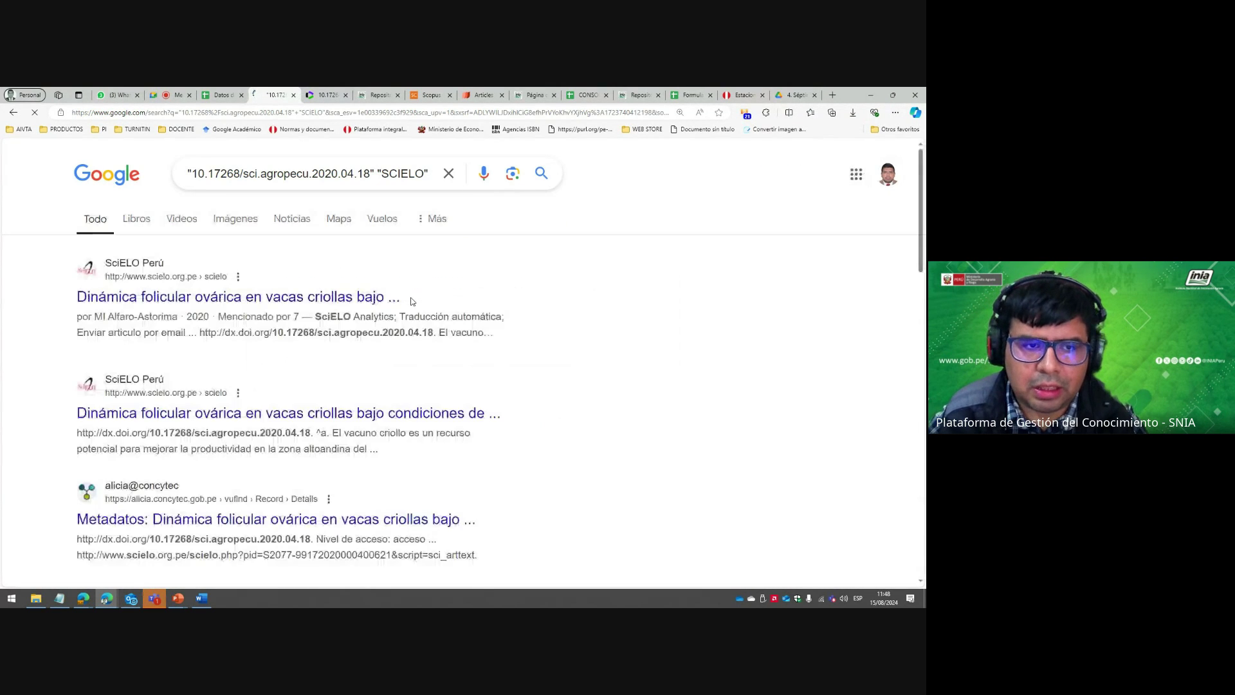
{"action": "left_click", "coordinate": [350, 297]}
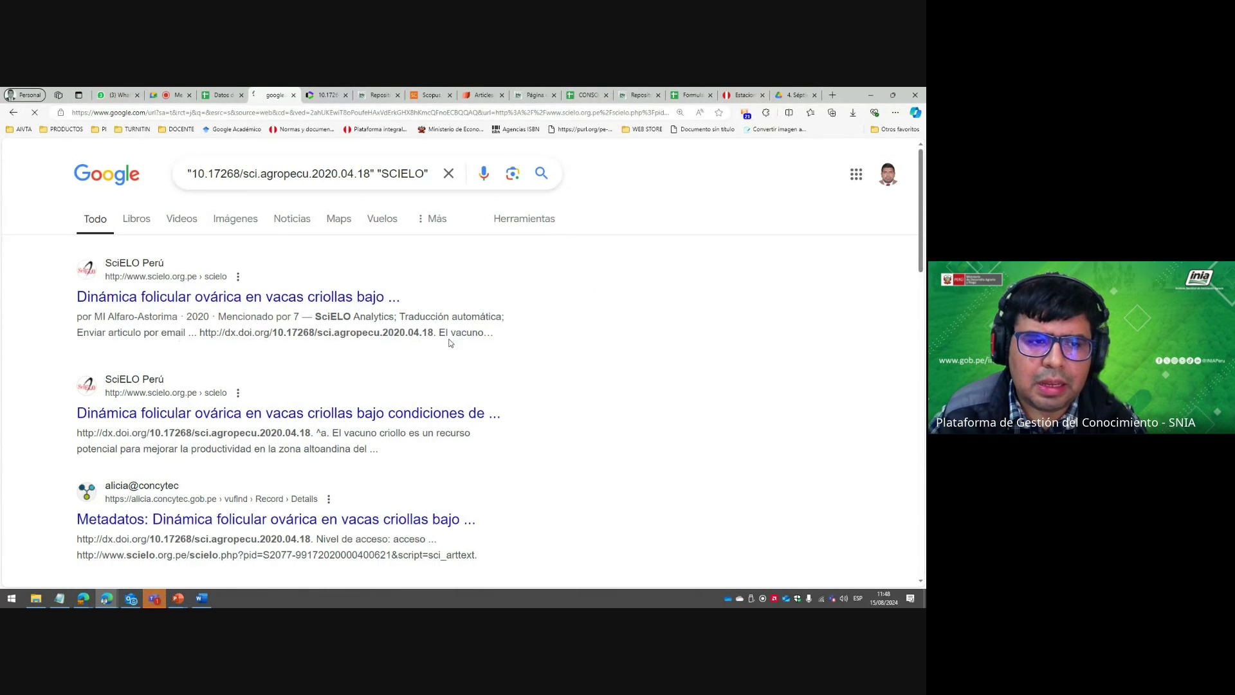
Select the article title on the SciELO Perú page and return to the spreadsheet.
{"action": "scroll", "coordinate": [396, 302], "scroll_direction": "down", "scroll_amount": 2}
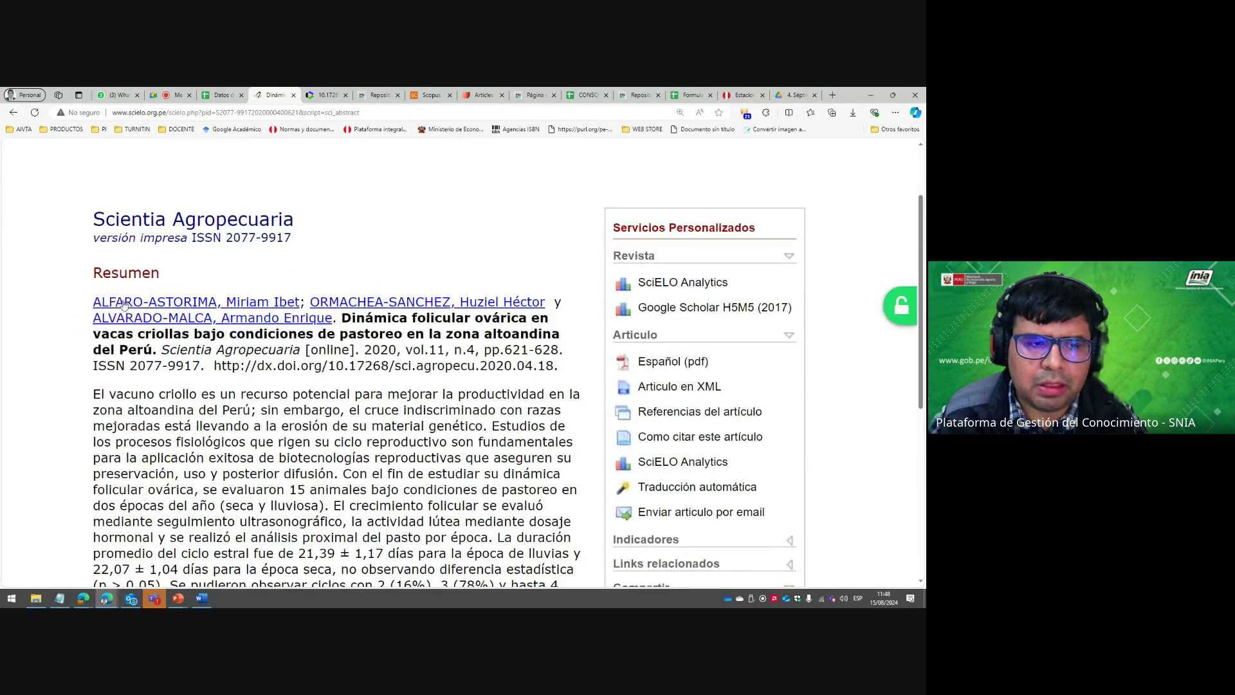
{"action": "left_click_drag", "start_coordinate": [342, 318], "coordinate": [560, 334]}
{"action": "left_click", "coordinate": [222, 94]}
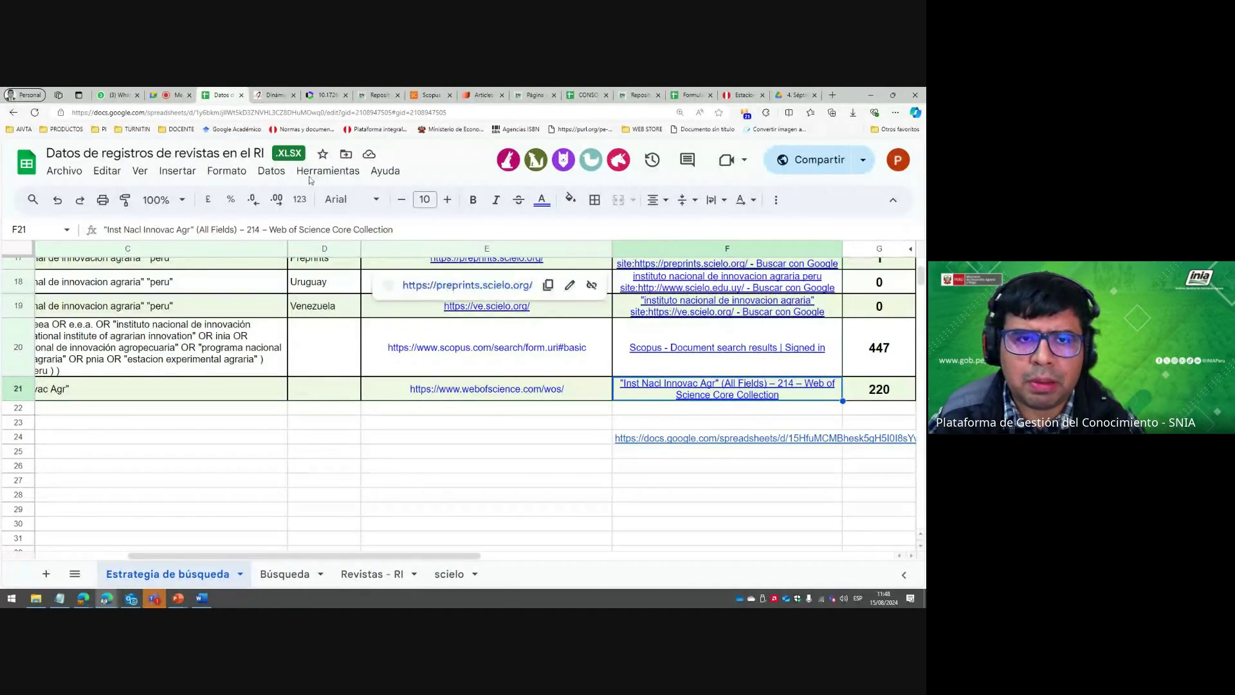
Select the journal name on the SciELO article page.
{"action": "key", "text": "ctrl+Tab"}
{"action": "key", "text": "ctrl+Tab"}
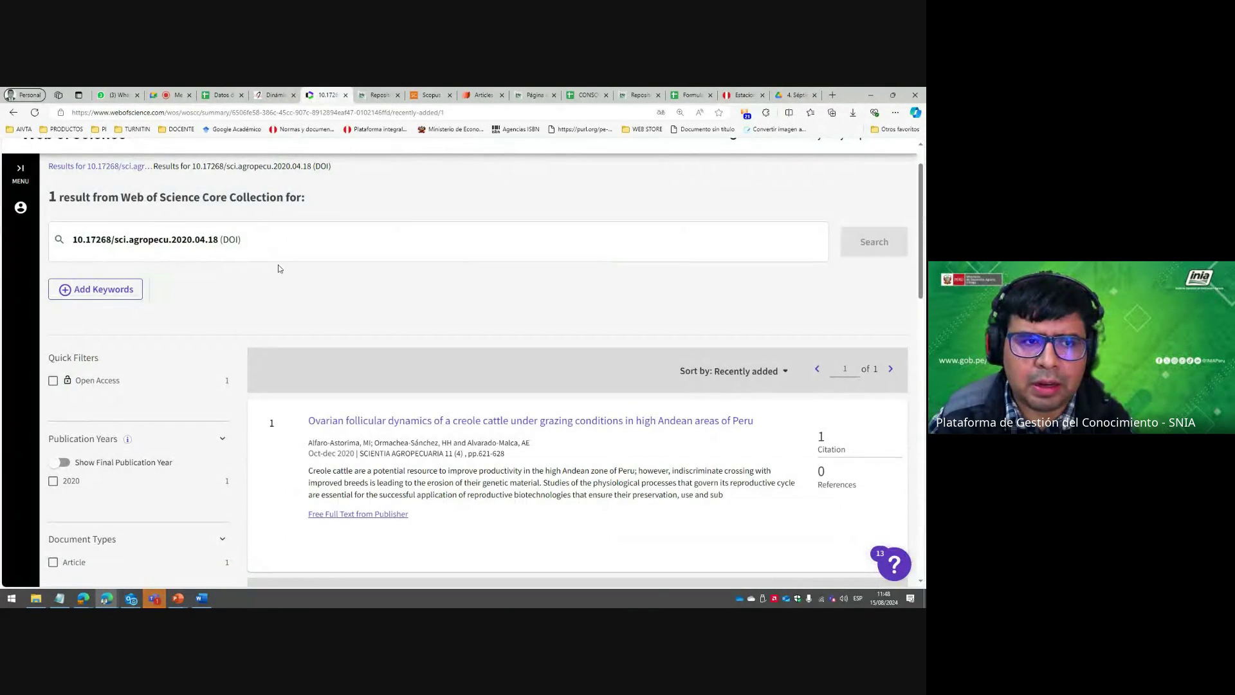
{"action": "left_click", "coordinate": [276, 94]}
{"action": "scroll", "coordinate": [258, 316], "scroll_direction": "up", "scroll_amount": 2}
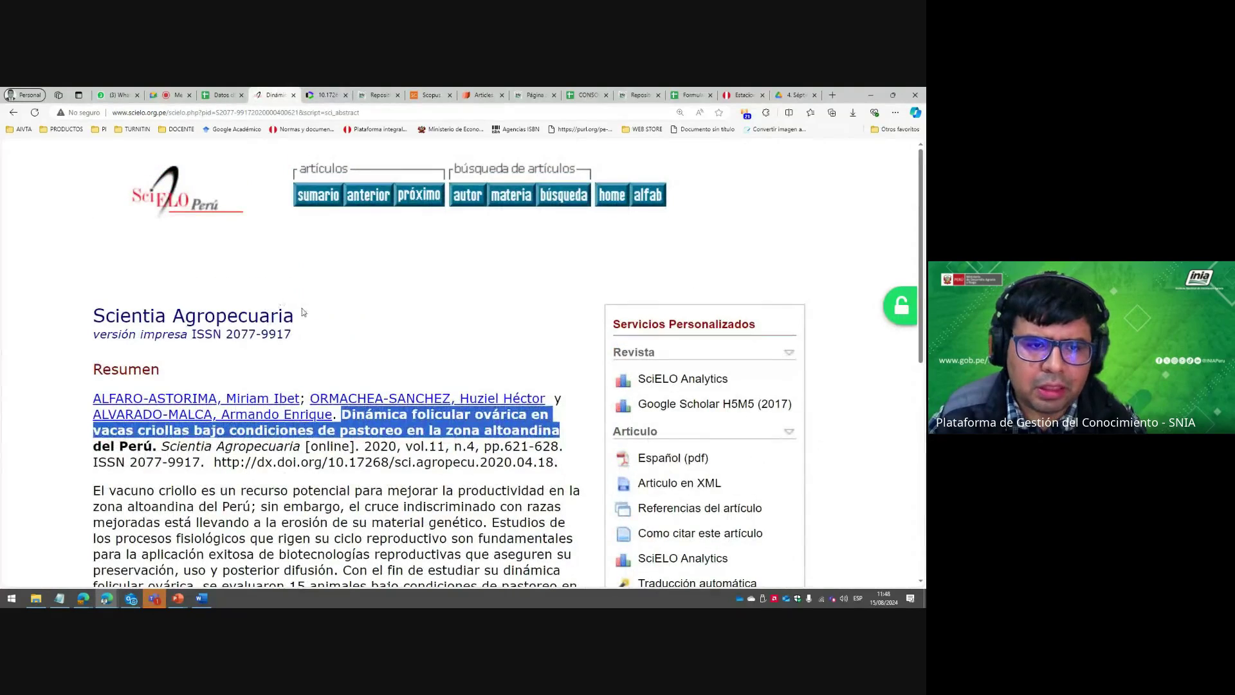
{"action": "left_click_drag", "start_coordinate": [295, 315], "coordinate": [95, 315]}
{"action": "key", "text": "ctrl+c"}
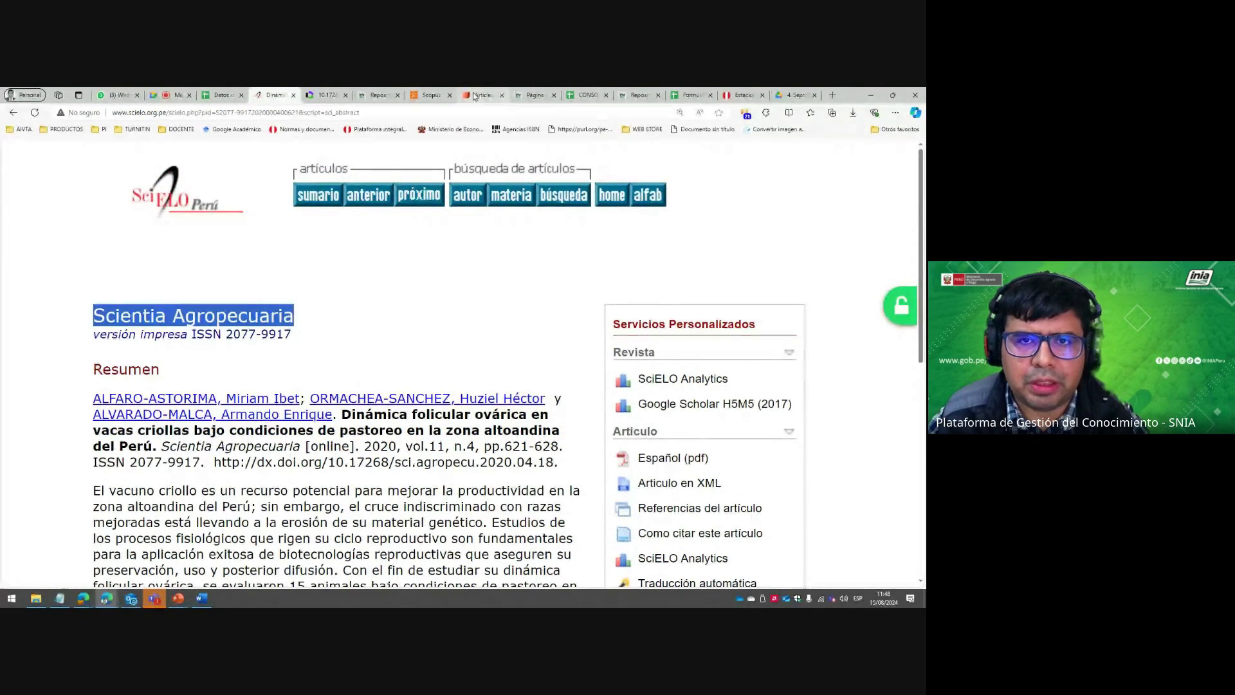
Find Scientia Agropecuaria on the Revistas - RI sheet and highlight row 215.
{"action": "left_click", "coordinate": [219, 95]}
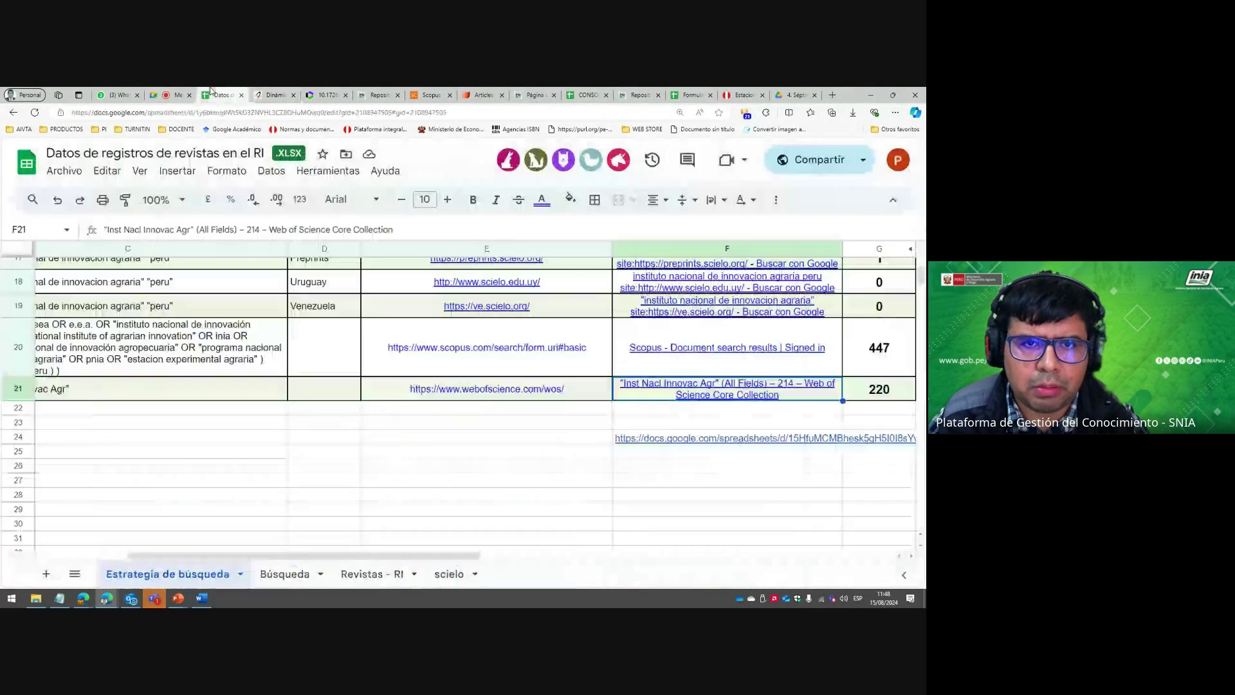
{"action": "left_click", "coordinate": [366, 581]}
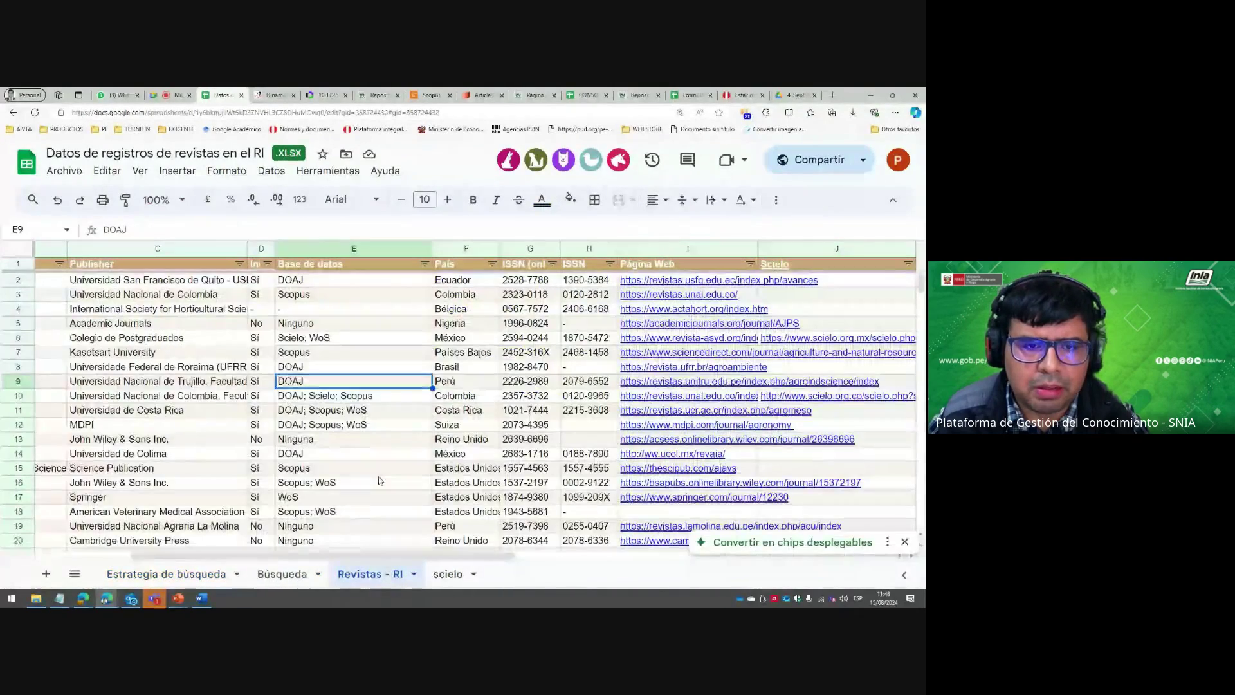
{"action": "left_click", "coordinate": [321, 340]}
{"action": "key", "text": "ctrl+f"}
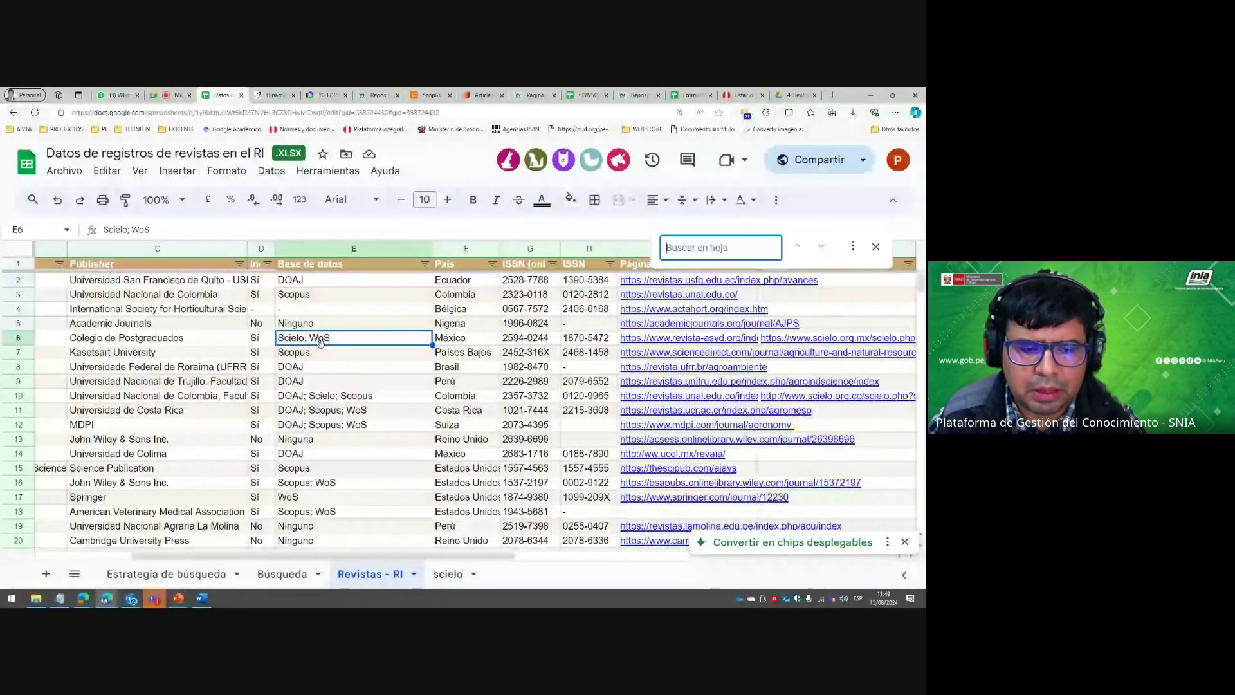
{"action": "key", "text": "ctrl+v"}
{"action": "left_click", "coordinate": [18, 399]}
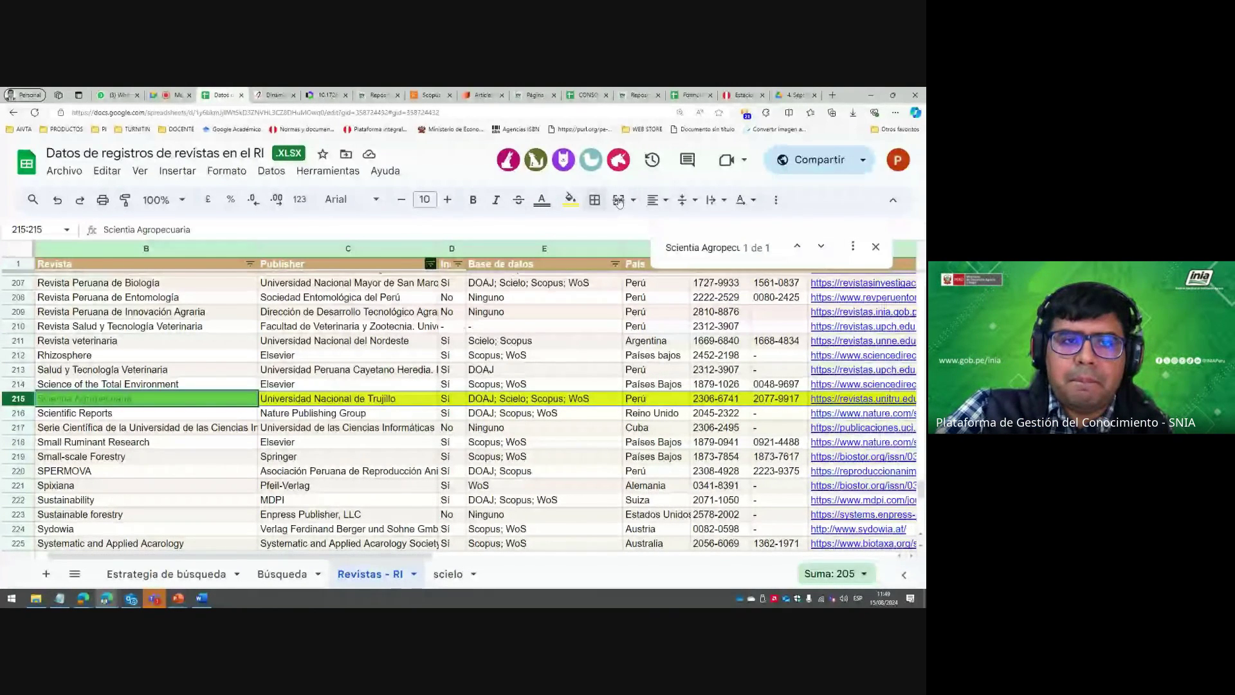
{"action": "key", "text": "Escape"}
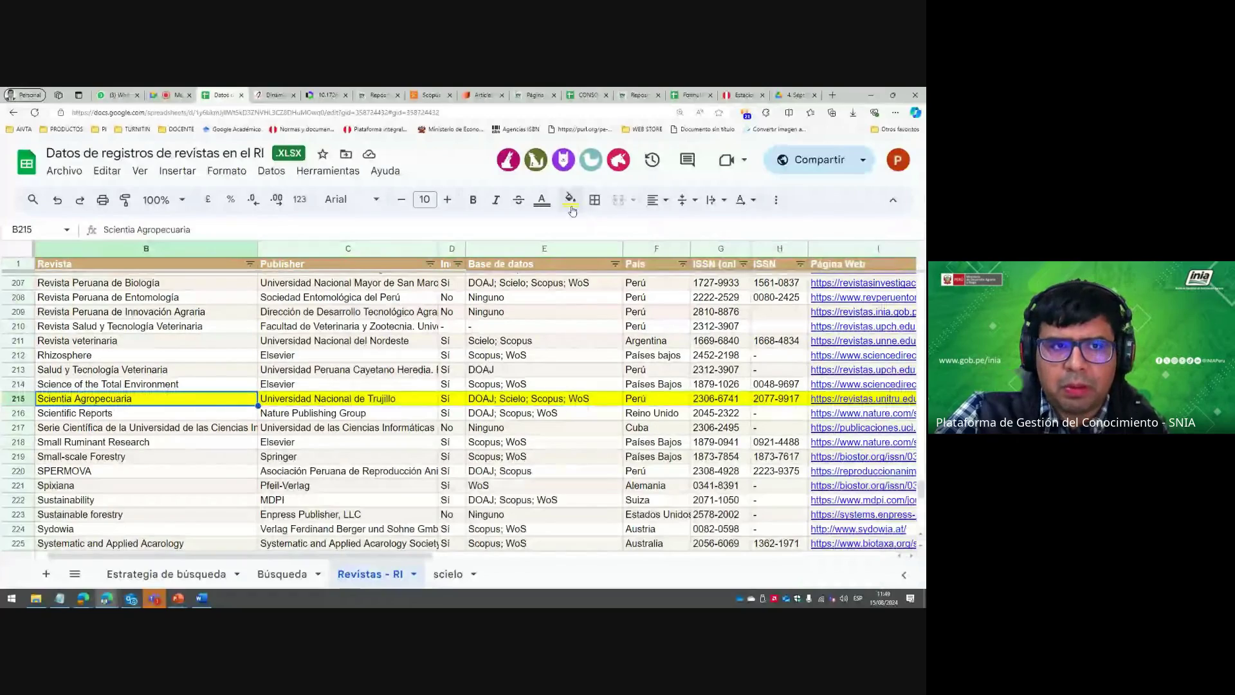
{"action": "left_click", "coordinate": [175, 94]}
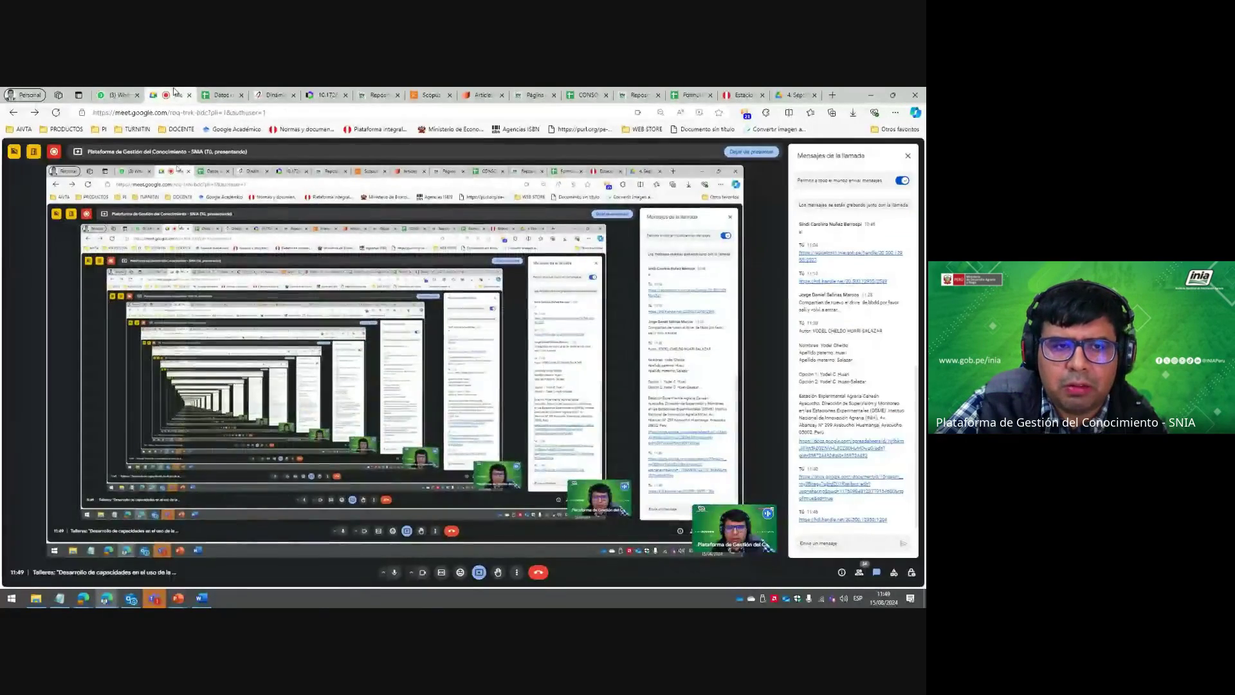
Open the article's Scopus record and highlight its Gold Open Access type.
{"action": "left_click", "coordinate": [221, 94]}
{"action": "left_click", "coordinate": [430, 95]}
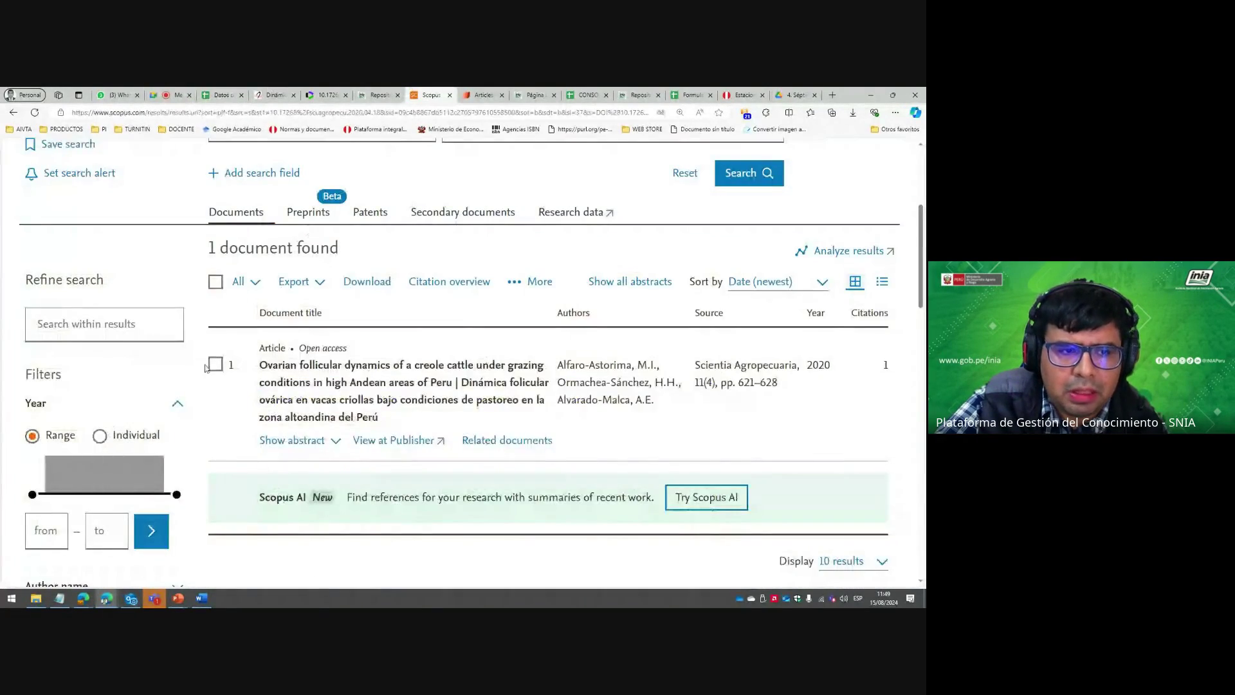
{"action": "scroll", "coordinate": [205, 368], "scroll_direction": "up", "scroll_amount": 2}
{"action": "left_click", "coordinate": [309, 468]}
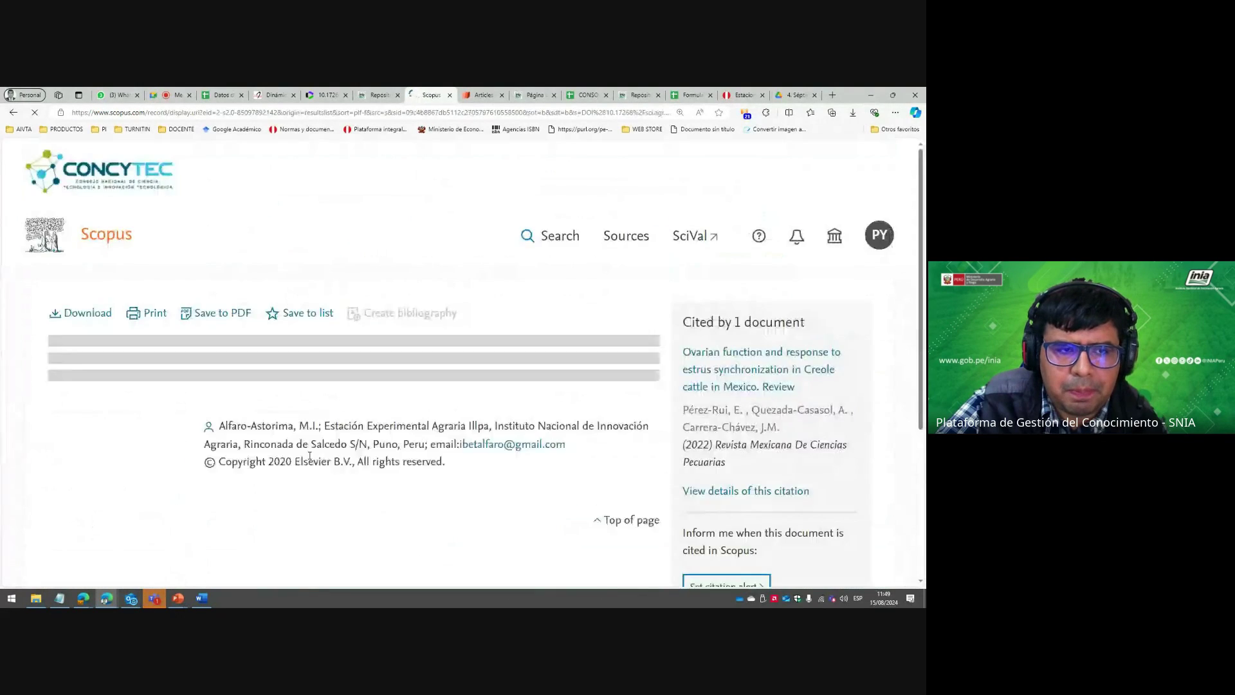
{"action": "scroll", "coordinate": [166, 348], "scroll_direction": "down", "scroll_amount": 2}
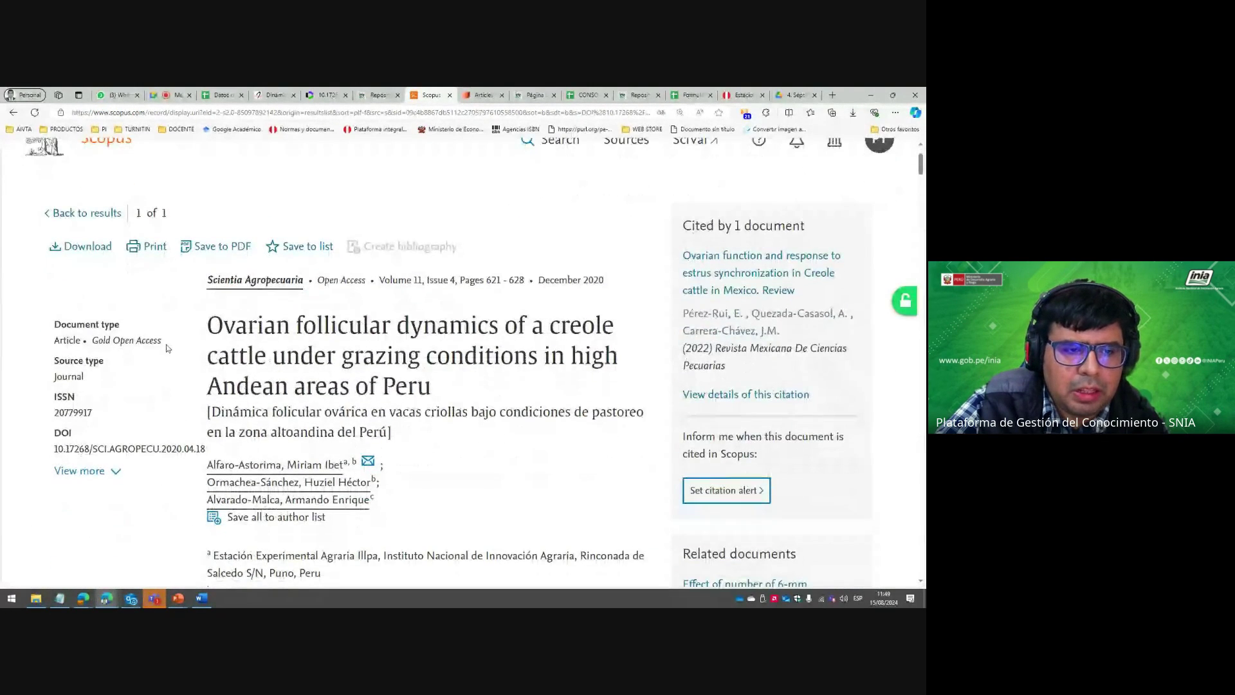
{"action": "left_click_drag", "start_coordinate": [166, 348], "coordinate": [92, 341]}
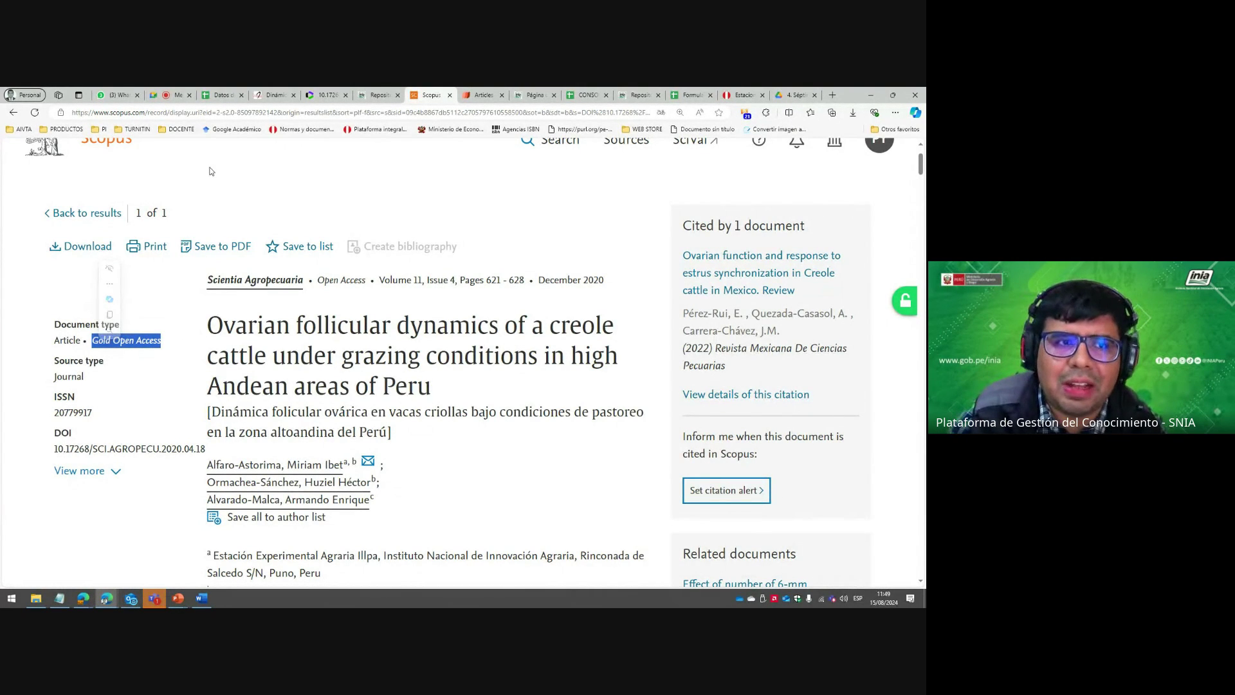
Return to the slideshow and reveal the ISSN-based journal sources.
{"action": "left_click", "coordinate": [183, 94]}
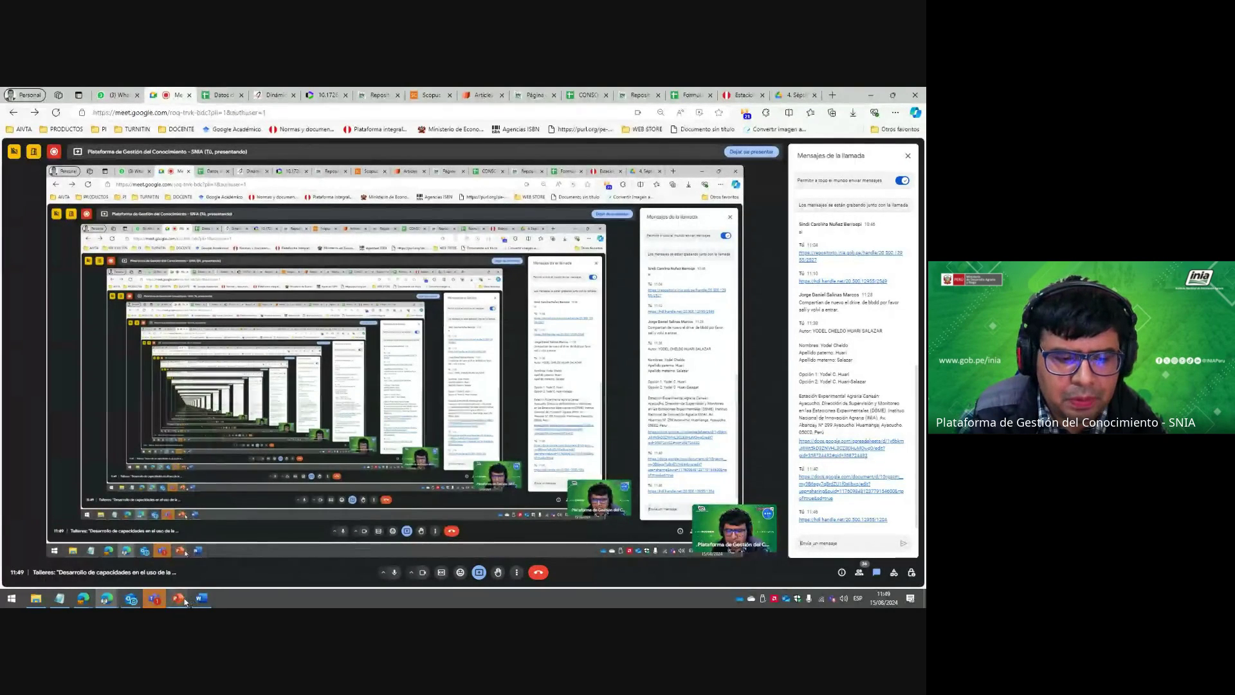
{"action": "mouse_move", "coordinate": [177, 598]}
{"action": "left_click", "coordinate": [225, 557]}
{"action": "left_click", "coordinate": [632, 332]}
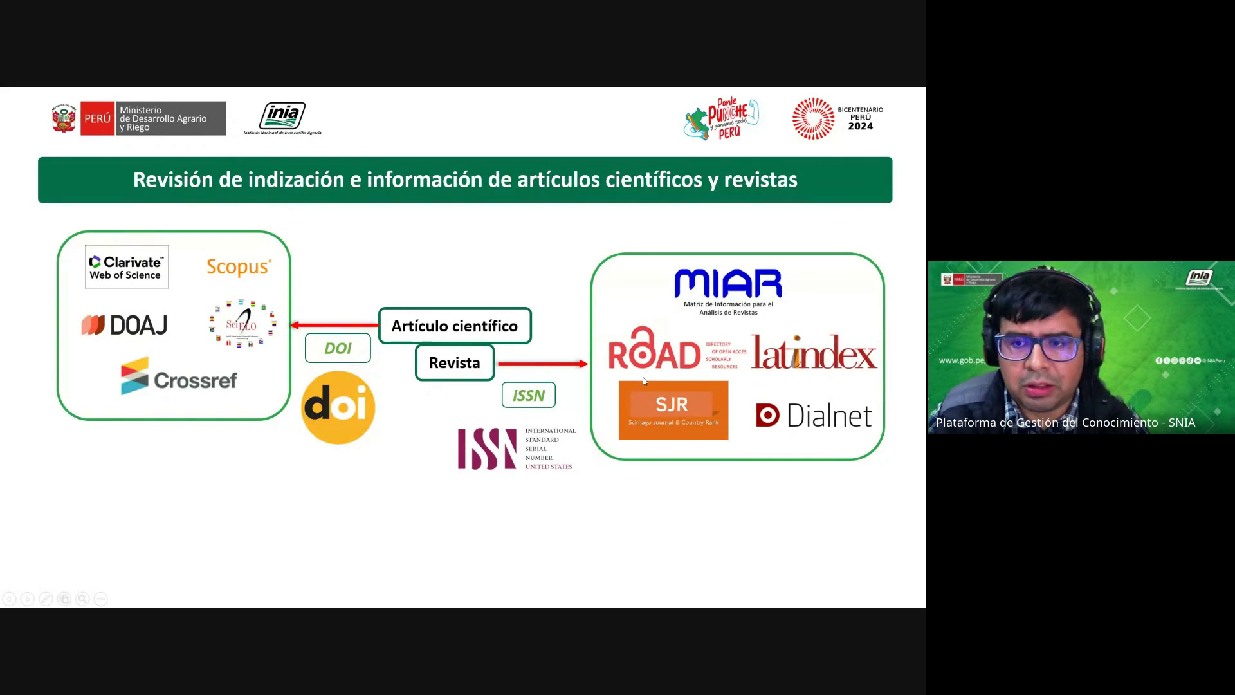
Show the journal search sites in rows 1–8 of the Búsqueda sheet, then return to PowerPoint.
{"action": "key", "text": "alt+Tab"}
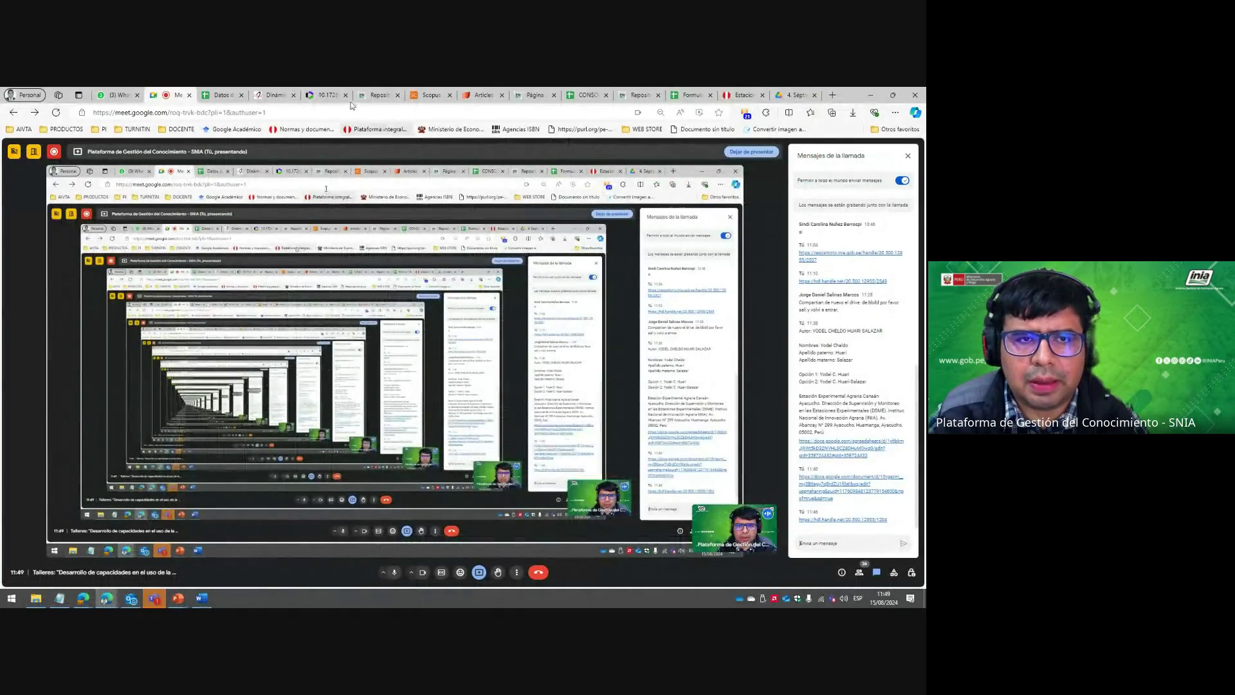
{"action": "left_click", "coordinate": [222, 95]}
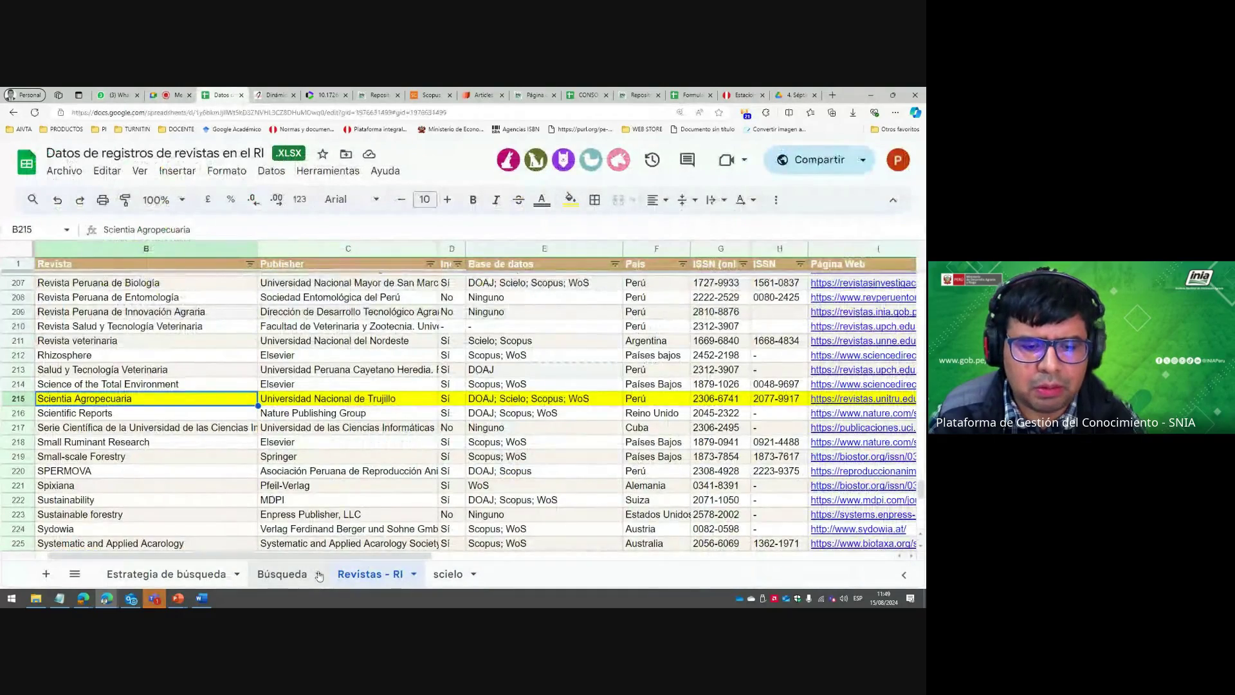
{"action": "left_click", "coordinate": [282, 574]}
{"action": "scroll", "coordinate": [223, 454], "scroll_direction": "up", "scroll_amount": 1}
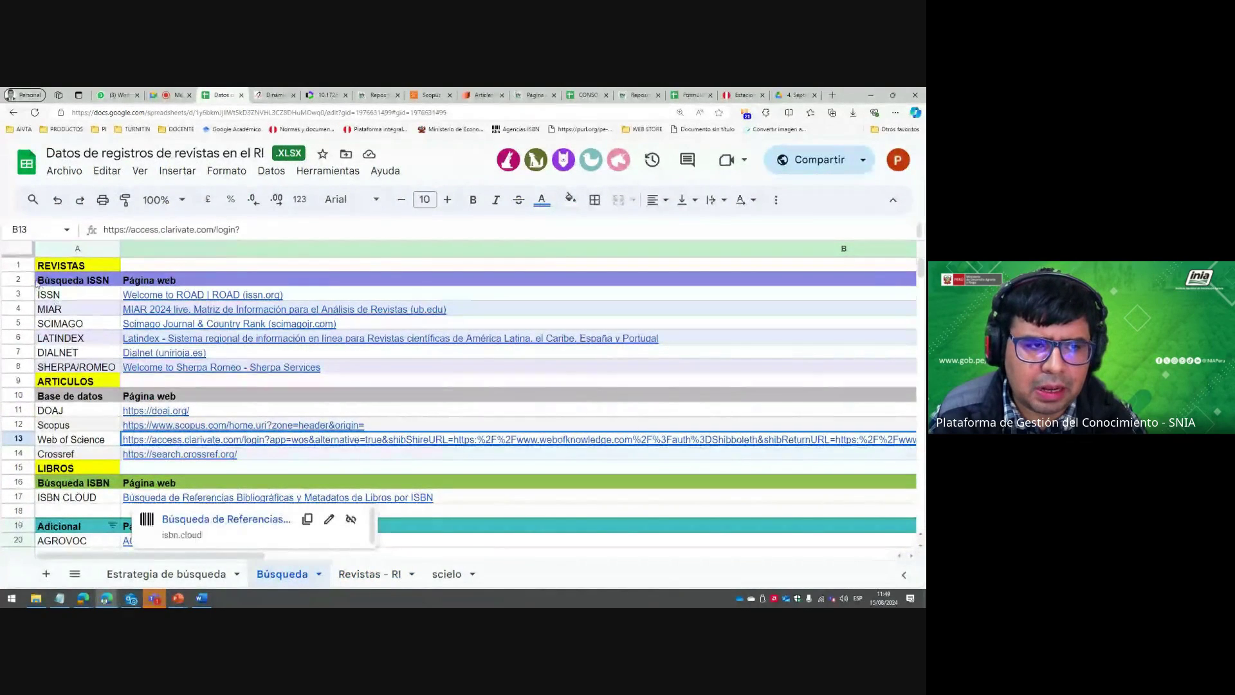
{"action": "left_click", "coordinate": [18, 268]}
{"action": "left_click_drag", "start_coordinate": [18, 281], "coordinate": [18, 367]}
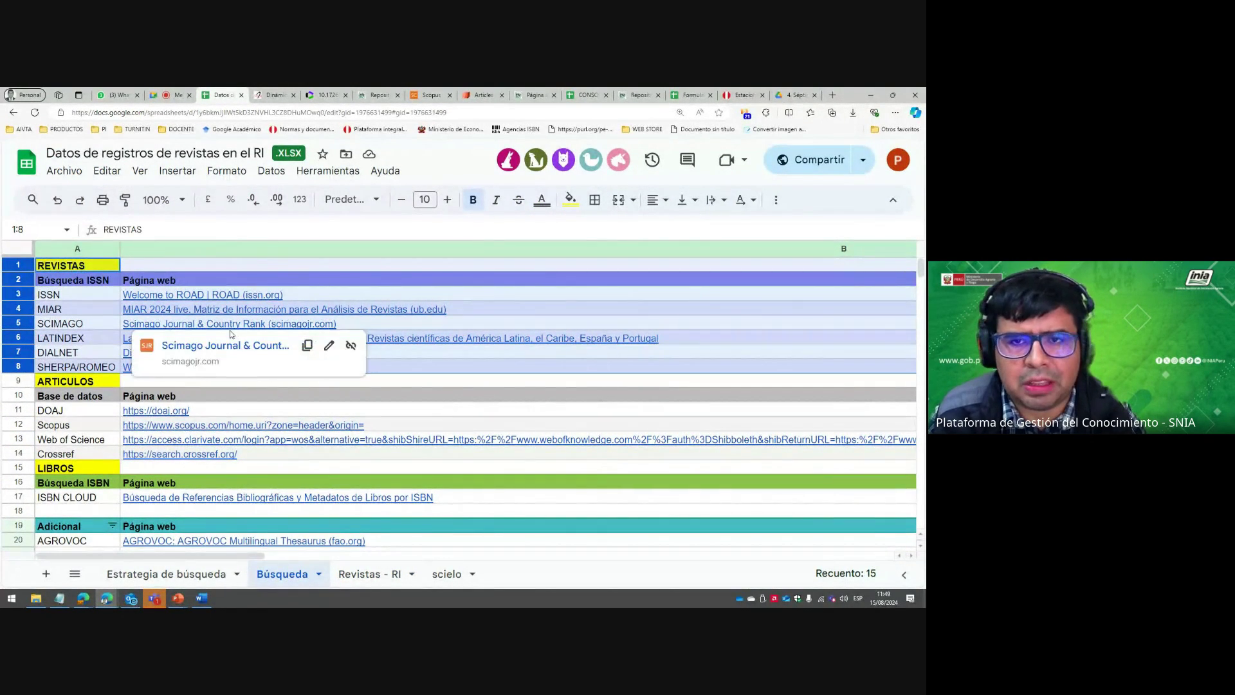
{"action": "key", "text": "alt+Tab"}
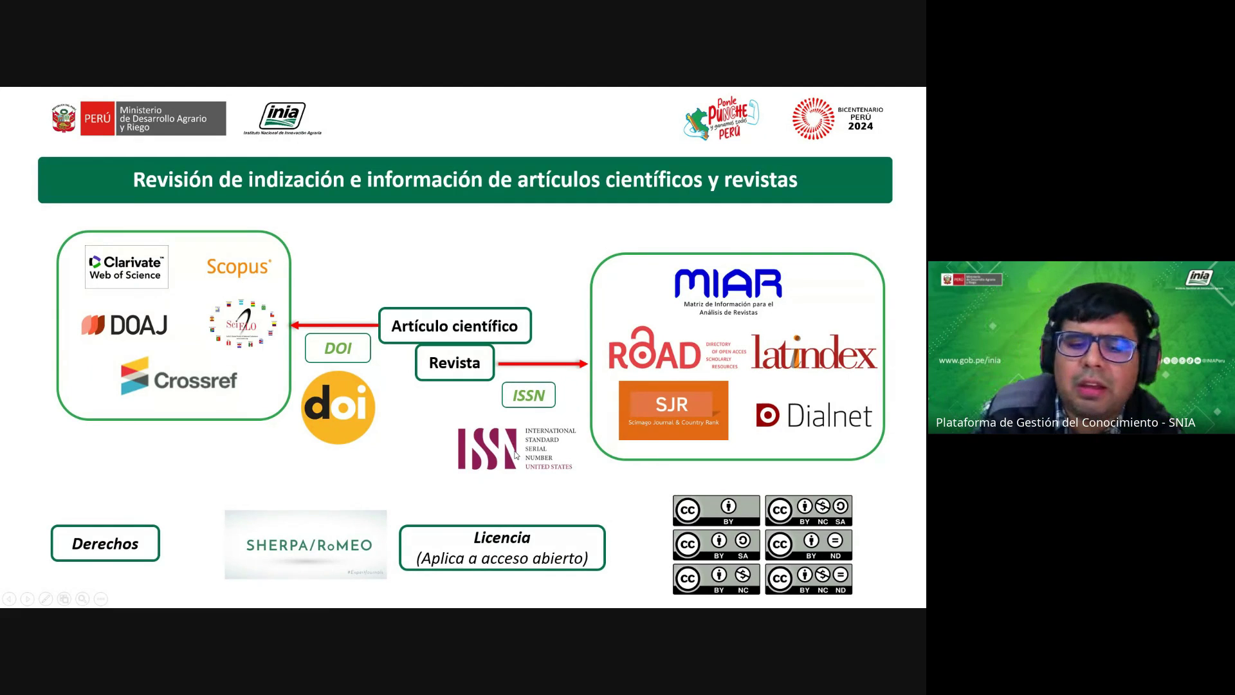
Advance past the two RI-INIA registration slides to section VII's Búsqueda slide.
{"action": "left_click", "coordinate": [483, 445]}
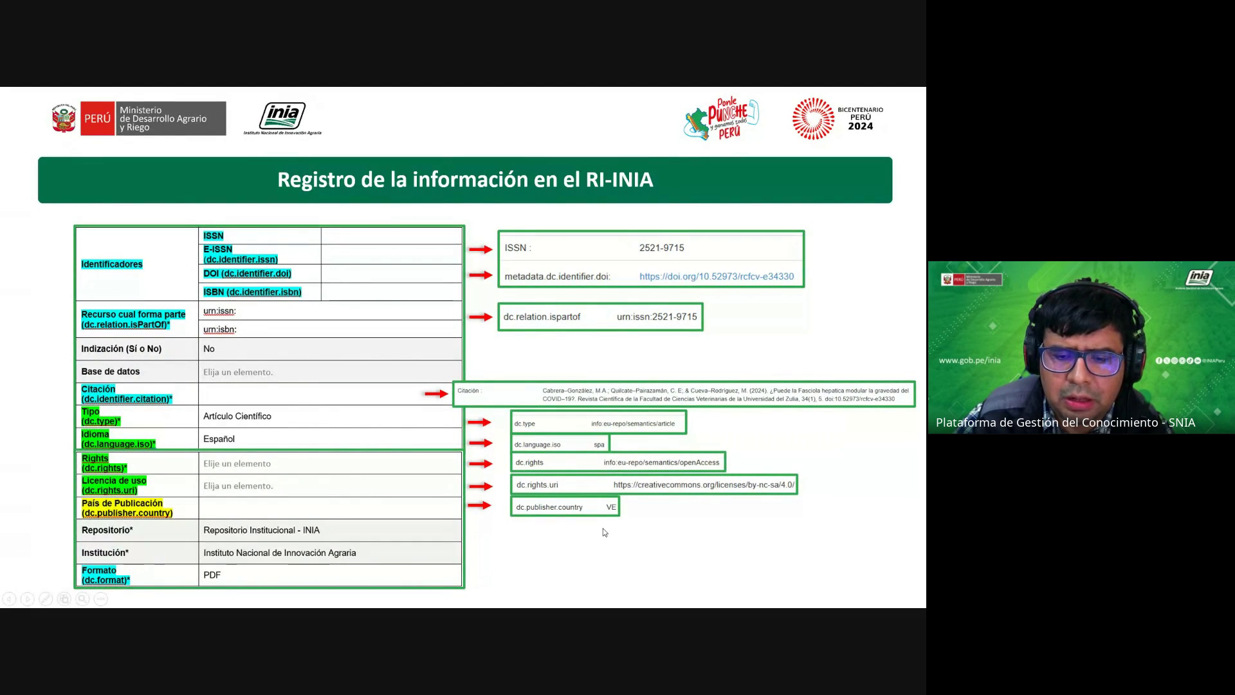
{"action": "left_click", "coordinate": [586, 546]}
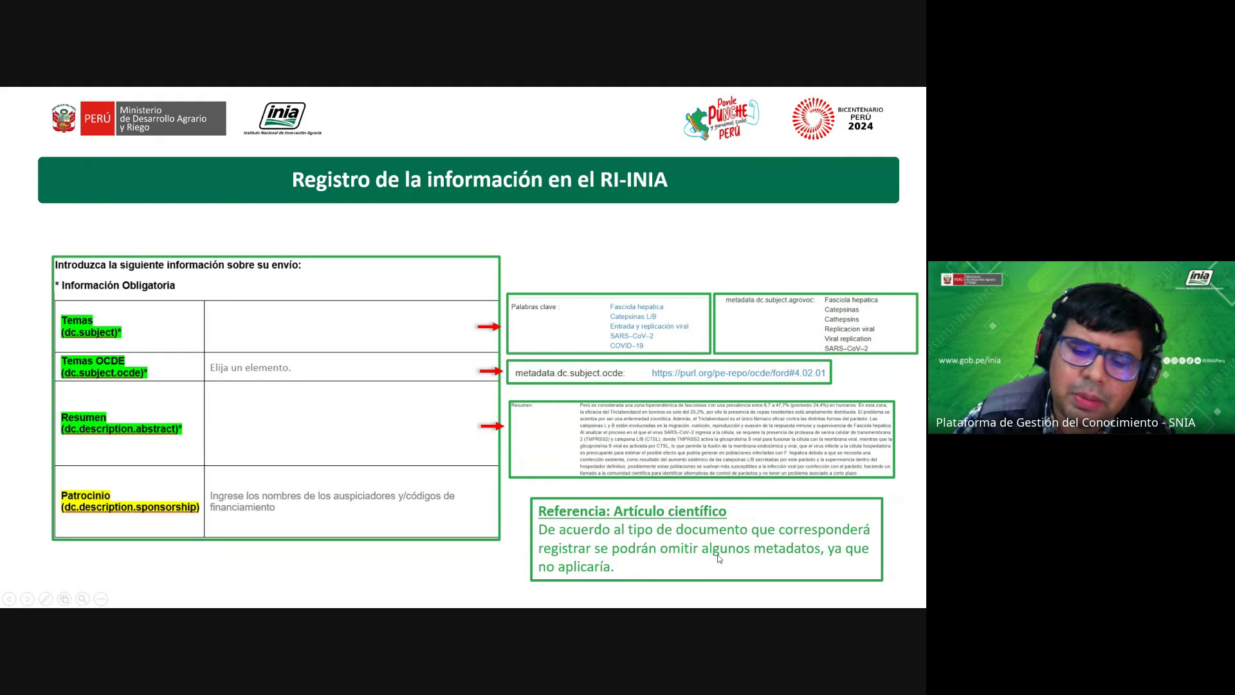
{"action": "key", "text": "Right"}
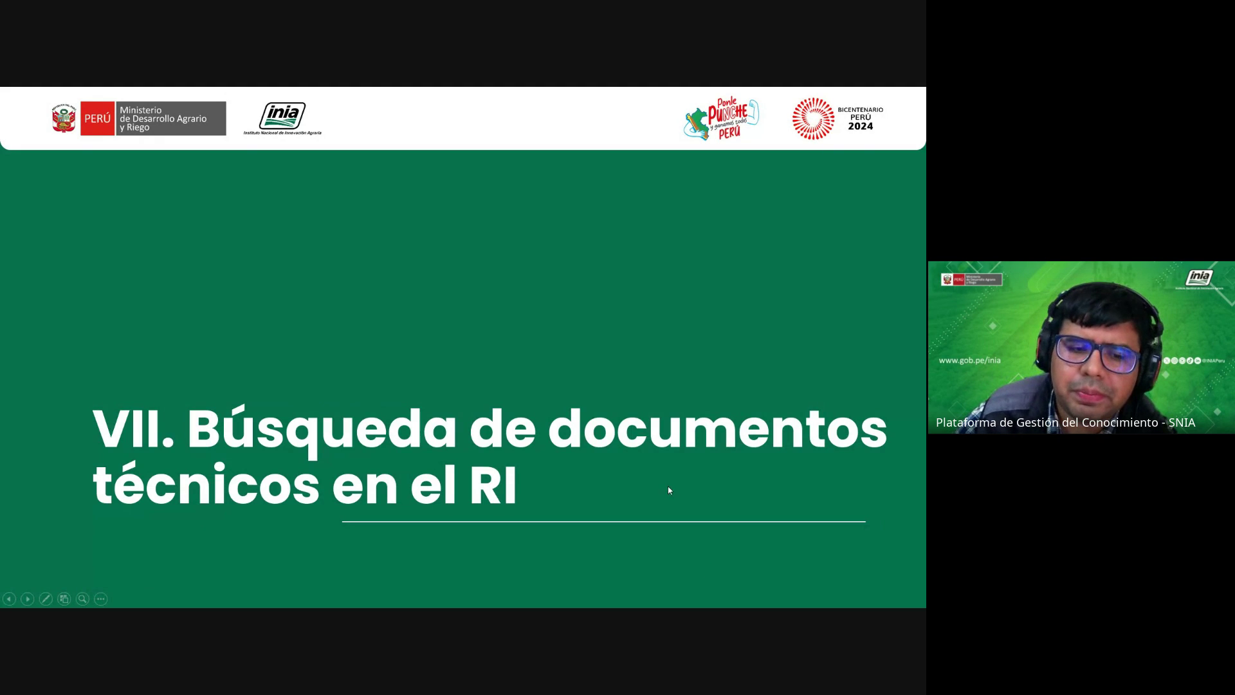
{"action": "key", "text": "Right"}
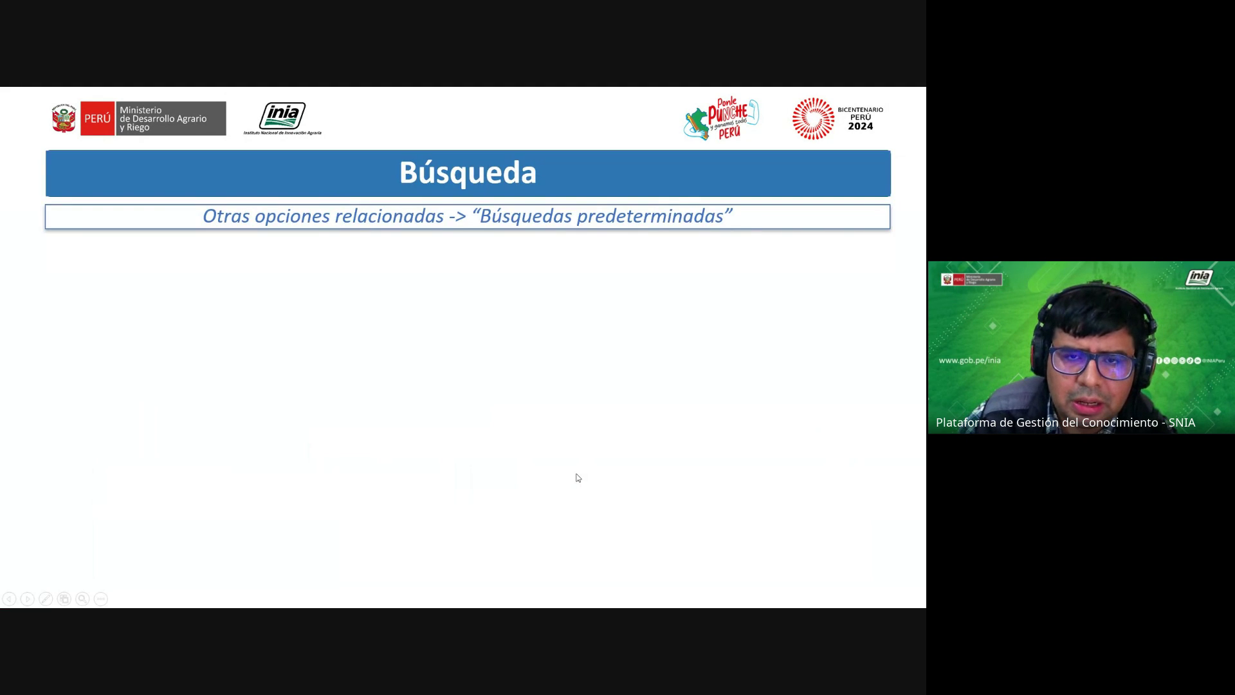